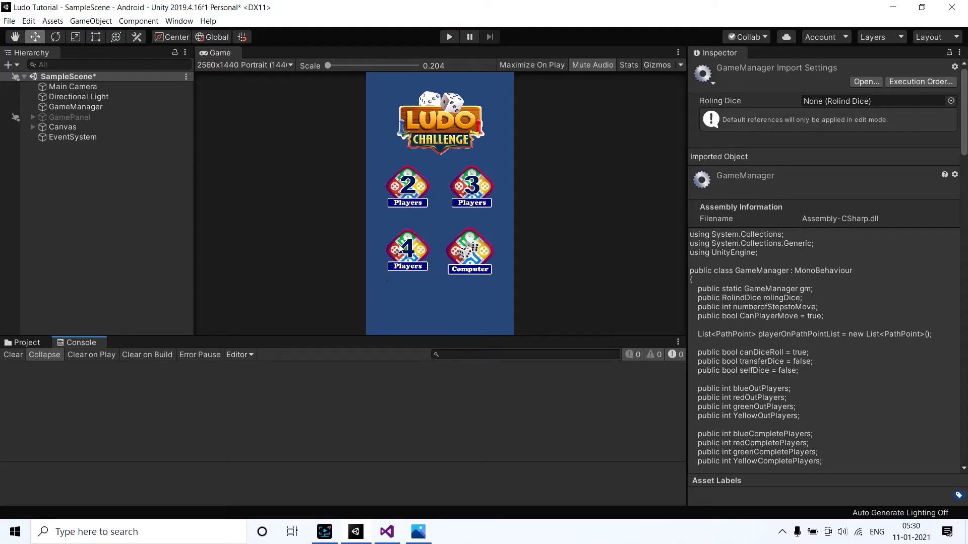
- Play a test game against the computer, then stop play mode
left_click(448, 38)
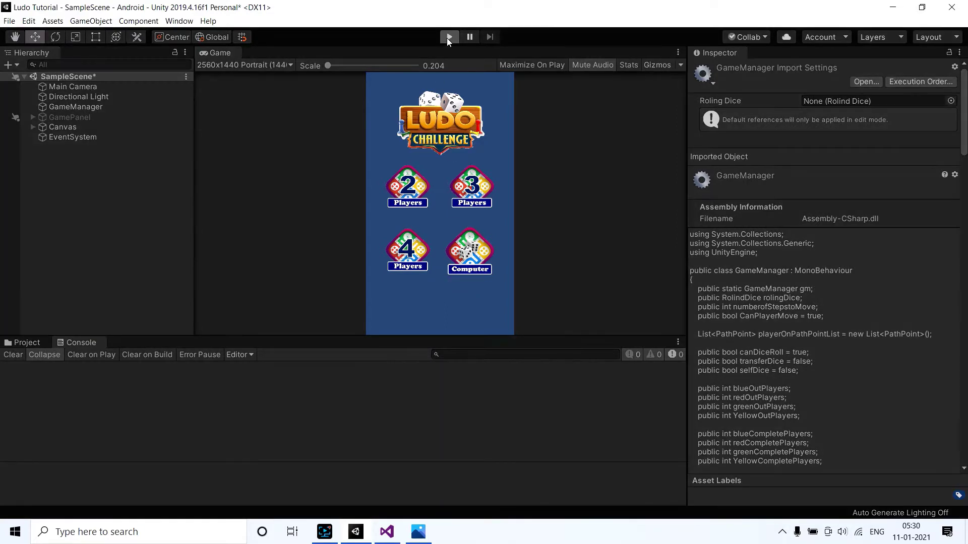
left_click(468, 254)
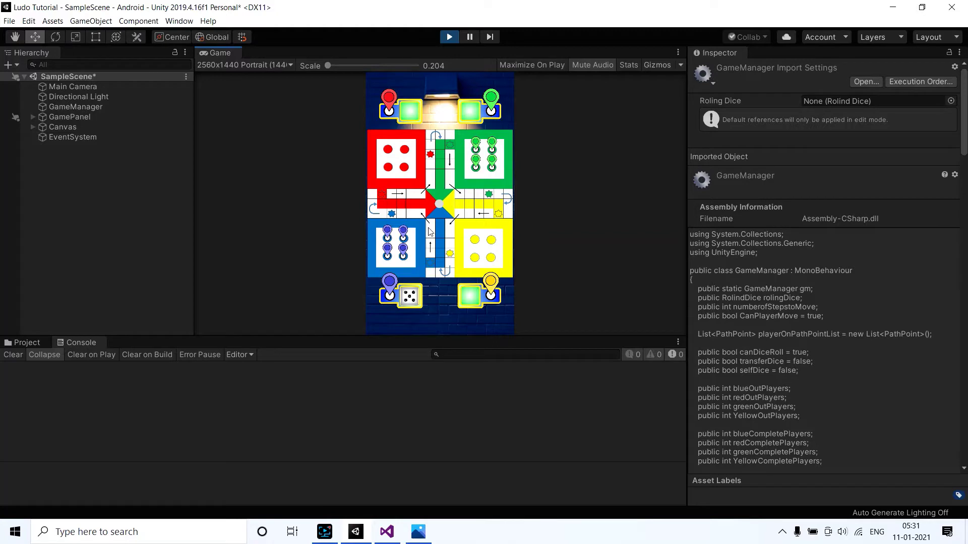
left_click(449, 39)
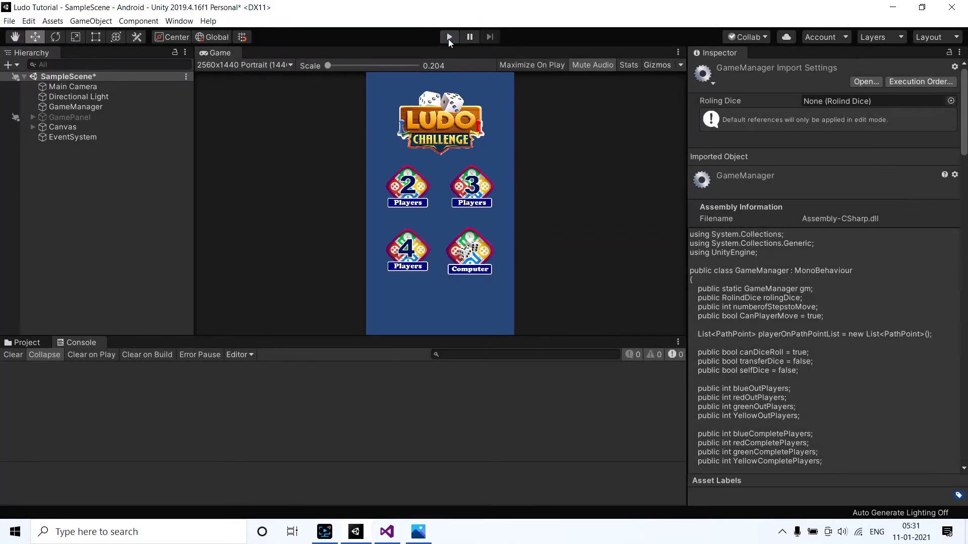
- In RolindDice.cs, review the branches for a six with no pieces out and exactly one piece out
left_click(386, 532)
scroll(195, 160, "up", 8)
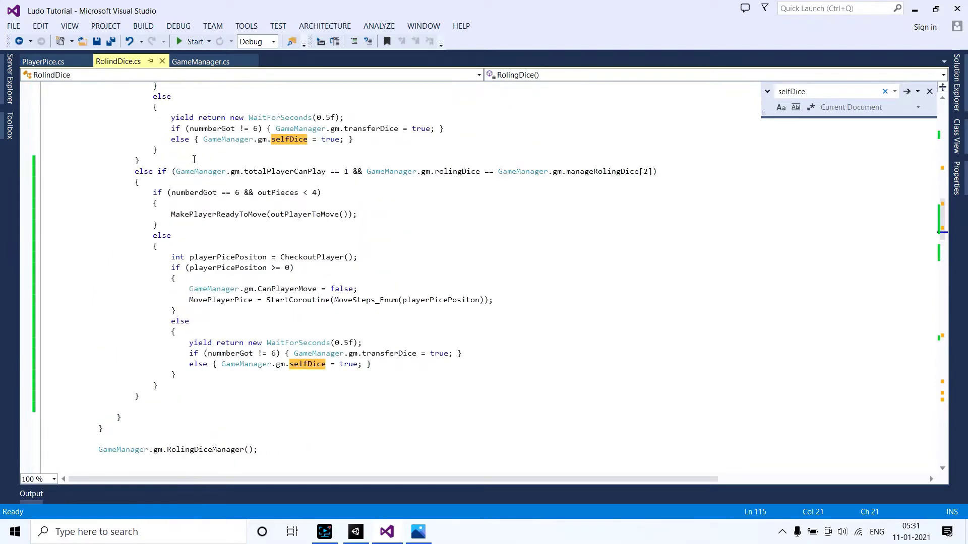
scroll(195, 161, "up", 3)
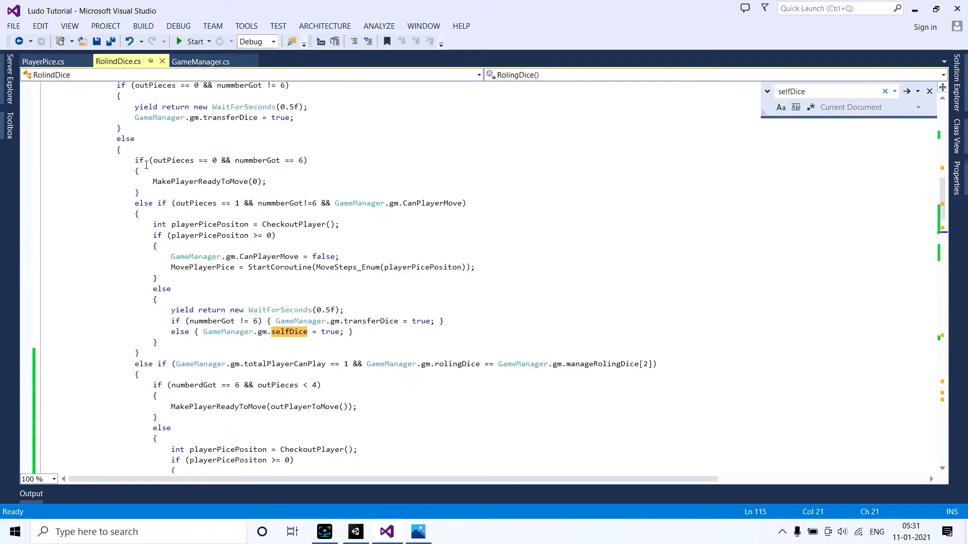
left_click(144, 159)
left_click_drag(144, 159, 170, 349)
left_click(156, 193)
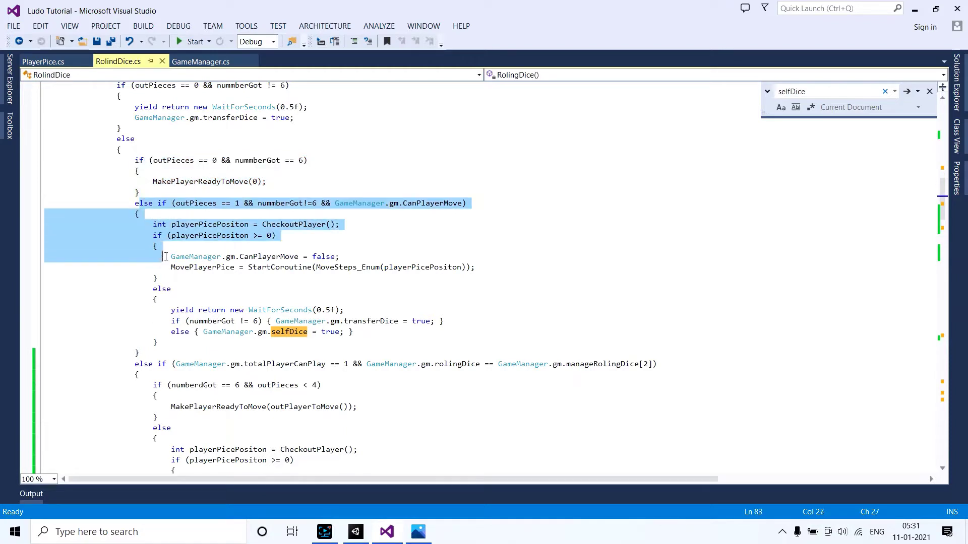
left_click(170, 349)
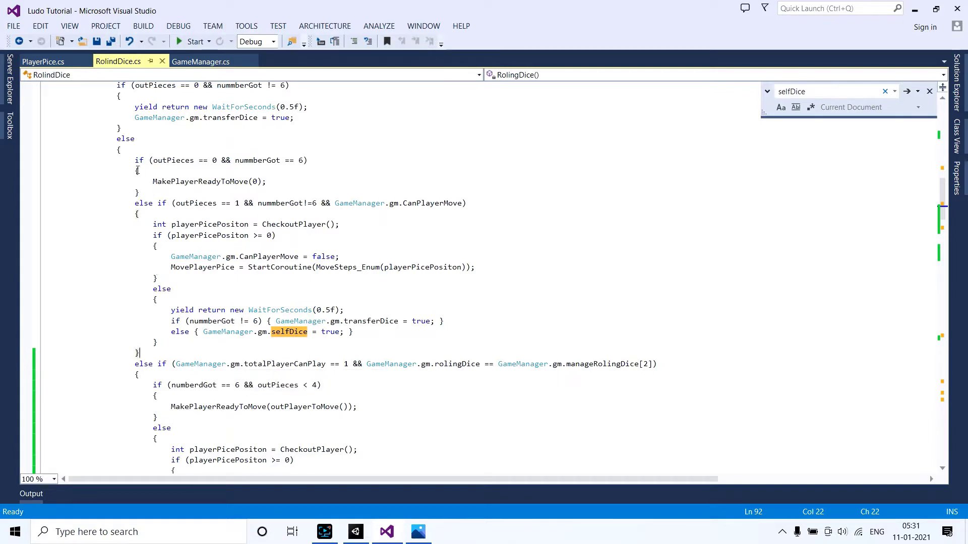
left_click_drag(136, 159, 145, 192)
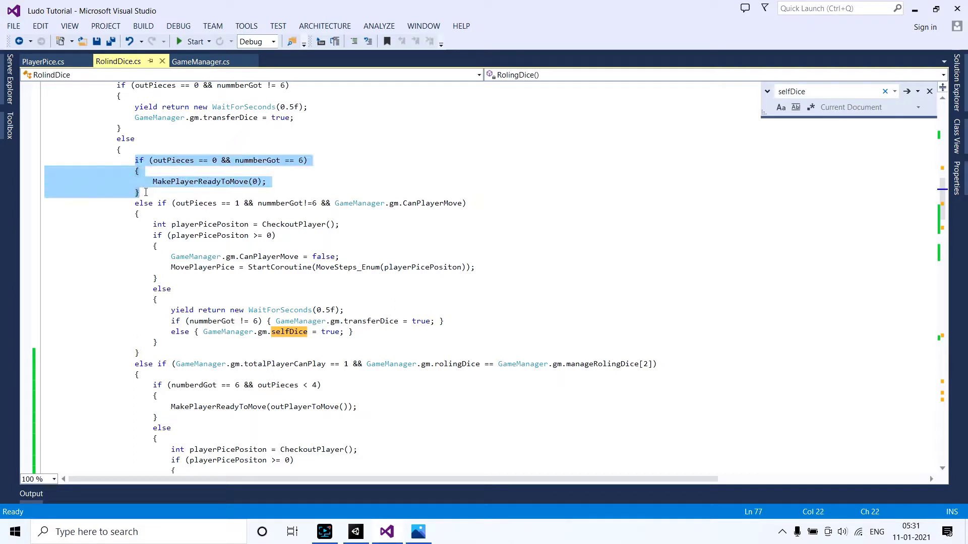
left_click(145, 192)
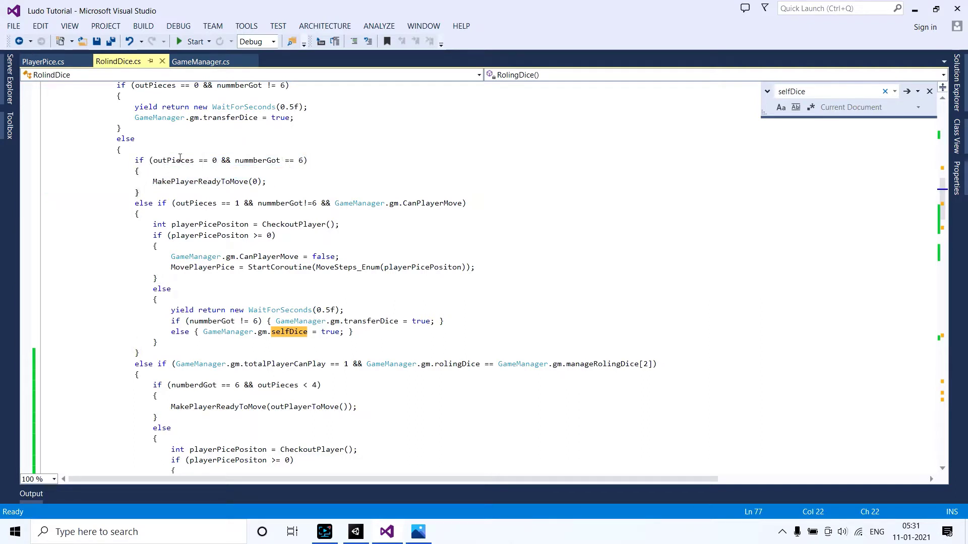
left_click_drag(244, 203, 186, 205)
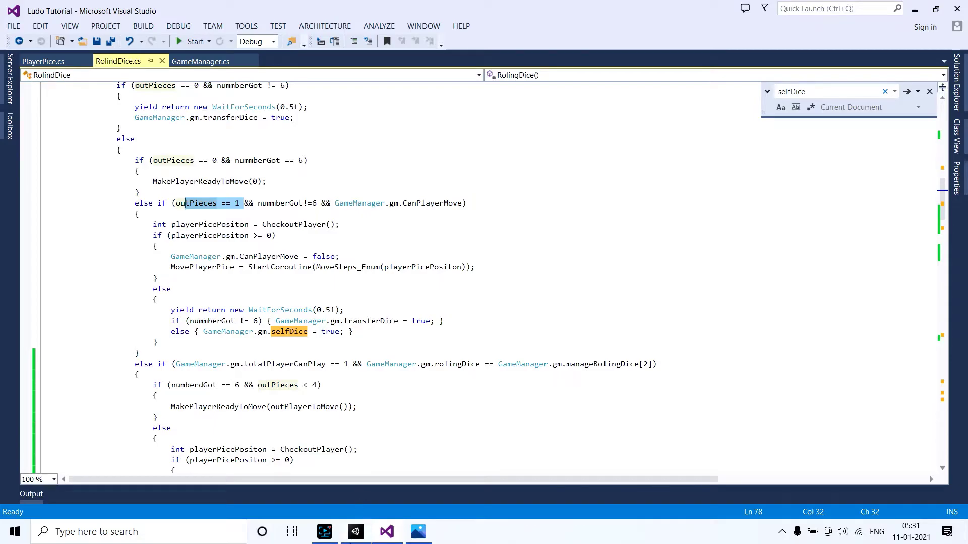
- Run another game against the computer, then return to RolindDice.cs
left_click(355, 531)
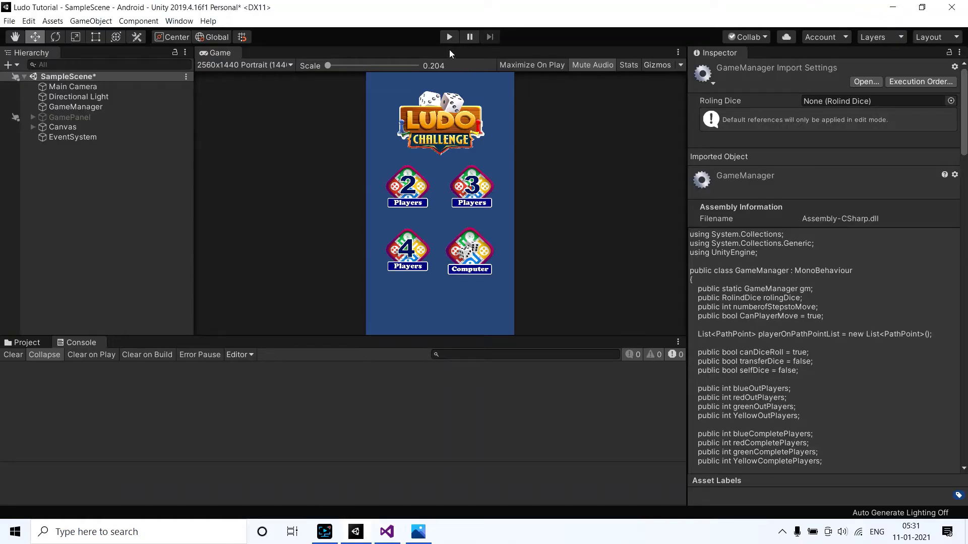
left_click(449, 40)
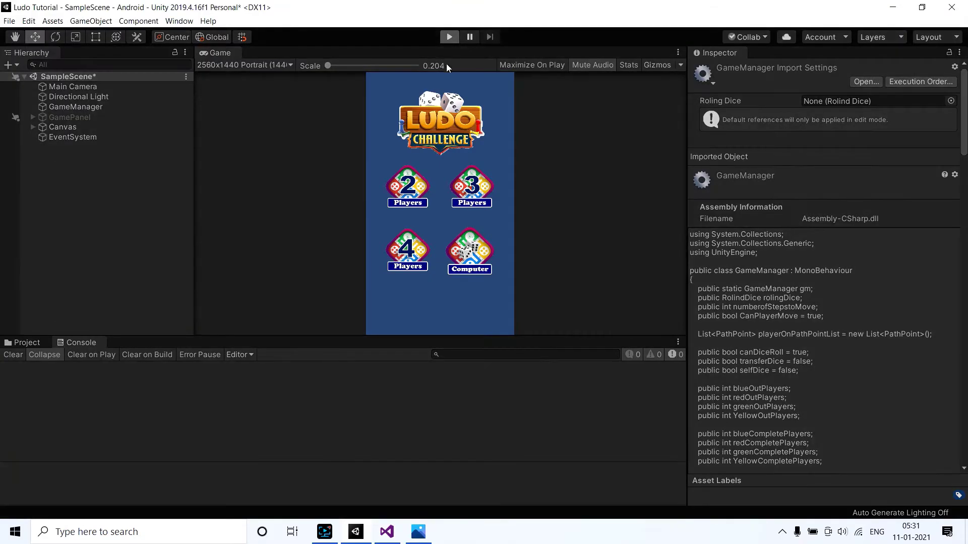
left_click(469, 257)
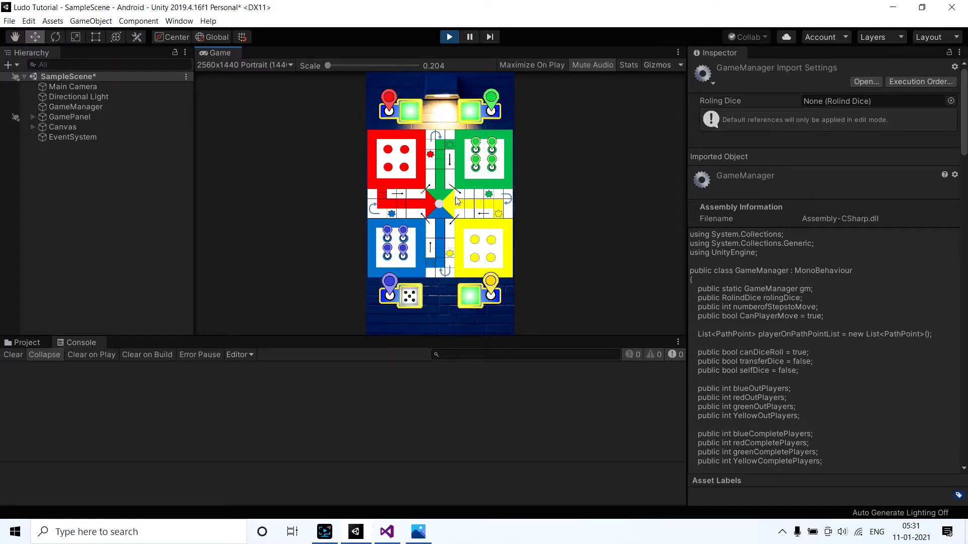
left_click(386, 532)
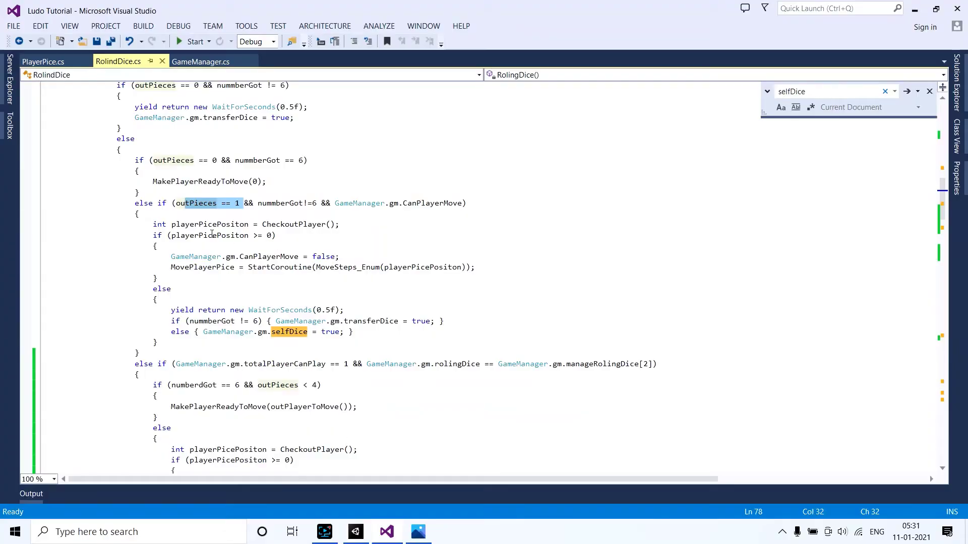
- Review the existing if and else-if blocks of the dice-handling code
left_click(137, 365)
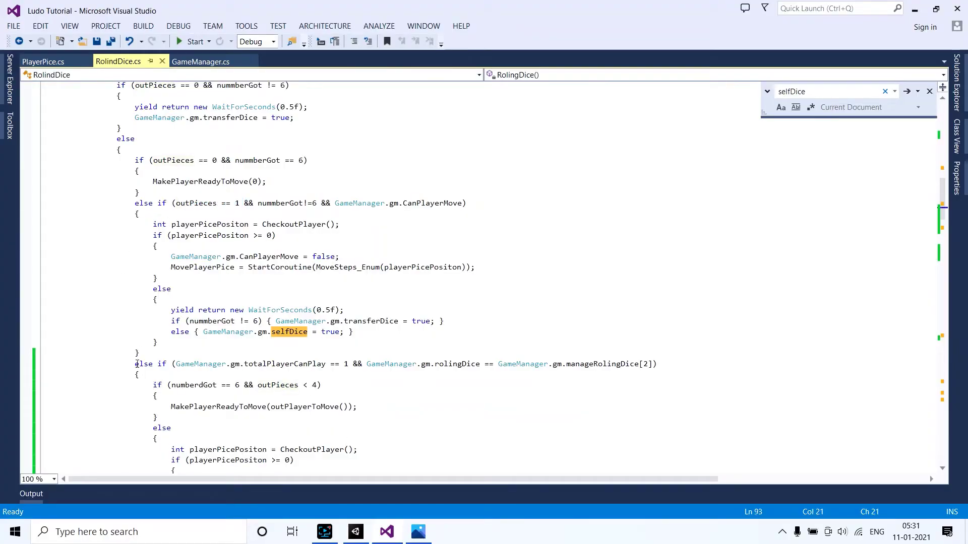
left_click(151, 176)
left_click(135, 222)
left_click(134, 375)
scroll(189, 295, "down", 3)
scroll(189, 295, "down", 2)
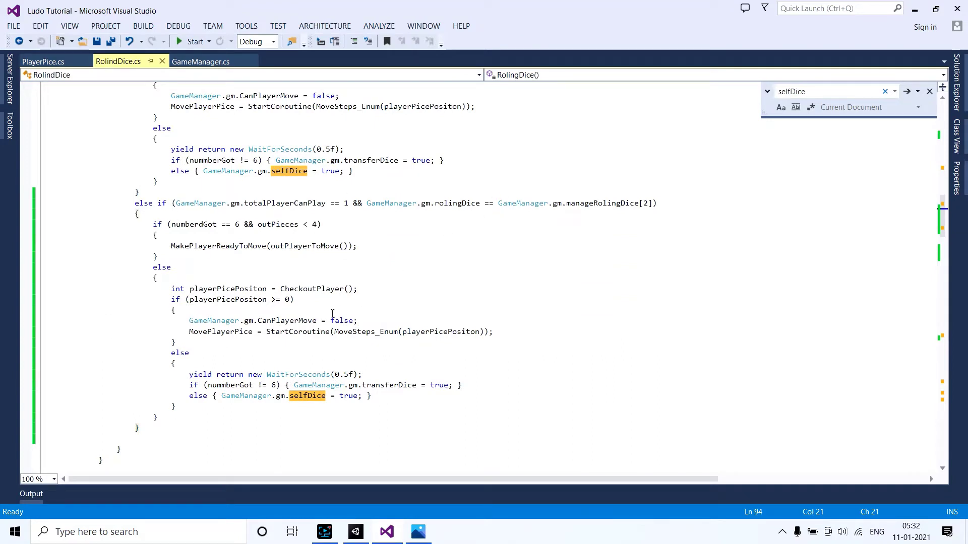
- Add an else block with expanded braces after the last else-if block
left_click(154, 435)
type("else {")
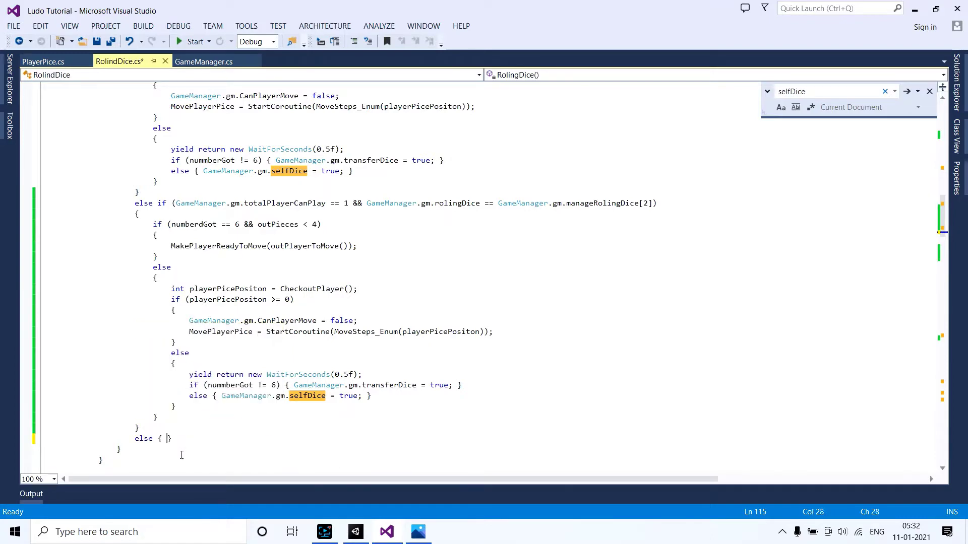
key("Return")
- Inspect CheckoutPlayer(), which returns a movable piece index i or -1
scroll(239, 321, "down", 6)
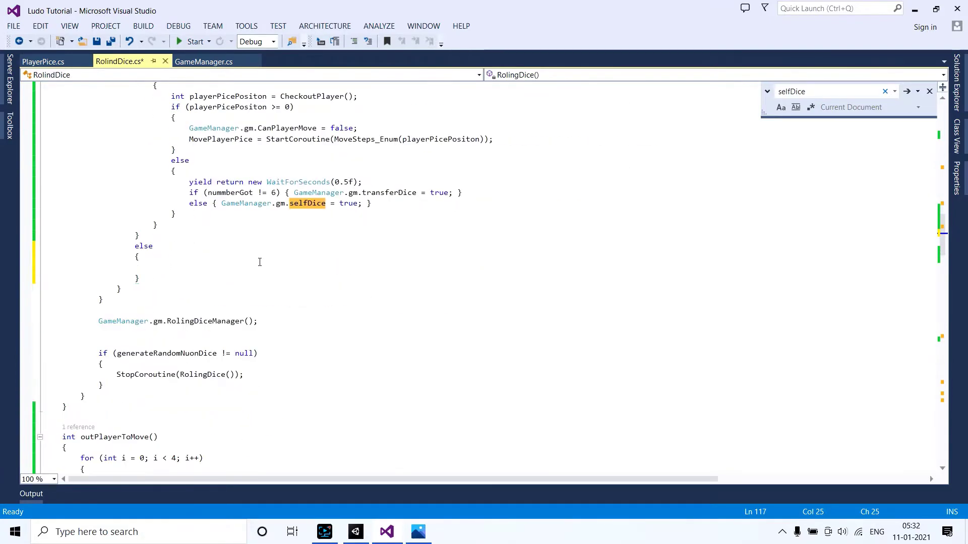
scroll(259, 264, "down", 3)
scroll(265, 303, "down", 5)
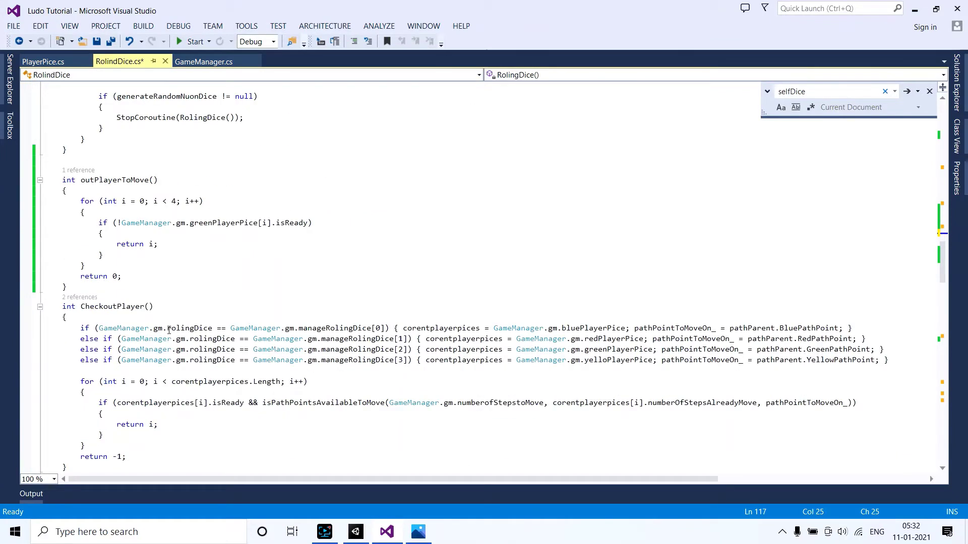
left_click(101, 307)
mouse_move(157, 307)
left_mouse_down()
mouse_move(81, 306)
mouse_move(155, 304)
left_mouse_up()
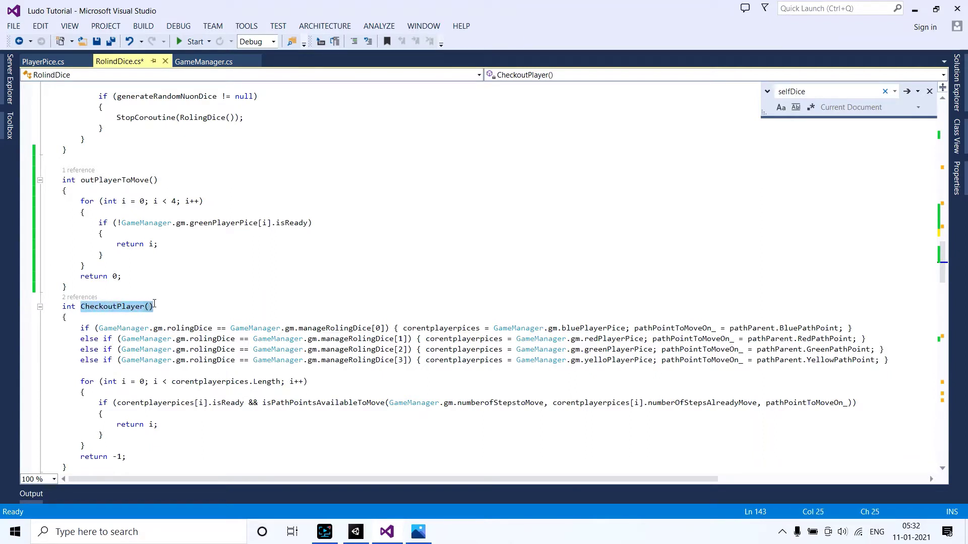
left_click(160, 304)
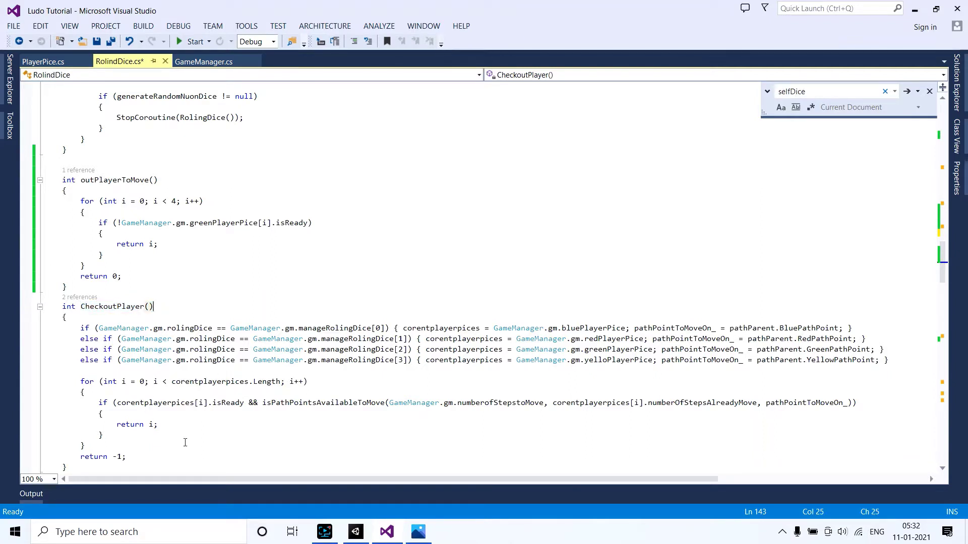
left_click_drag(158, 424, 116, 424)
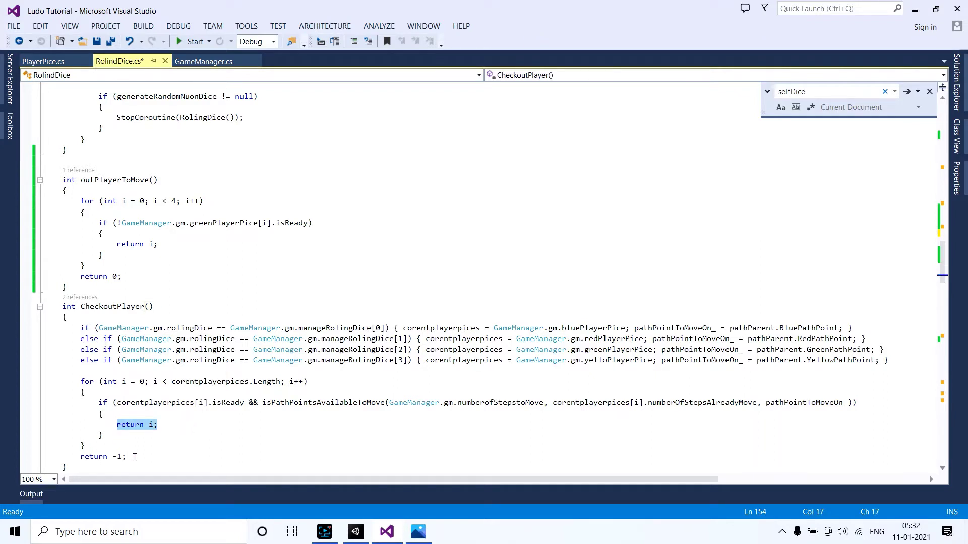
left_click_drag(126, 456, 80, 457)
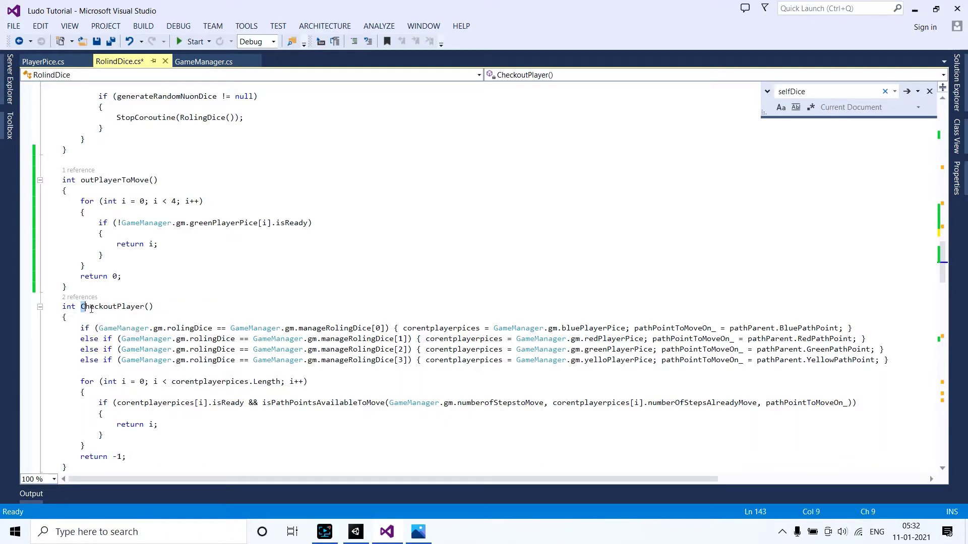
left_click_drag(81, 306, 156, 307)
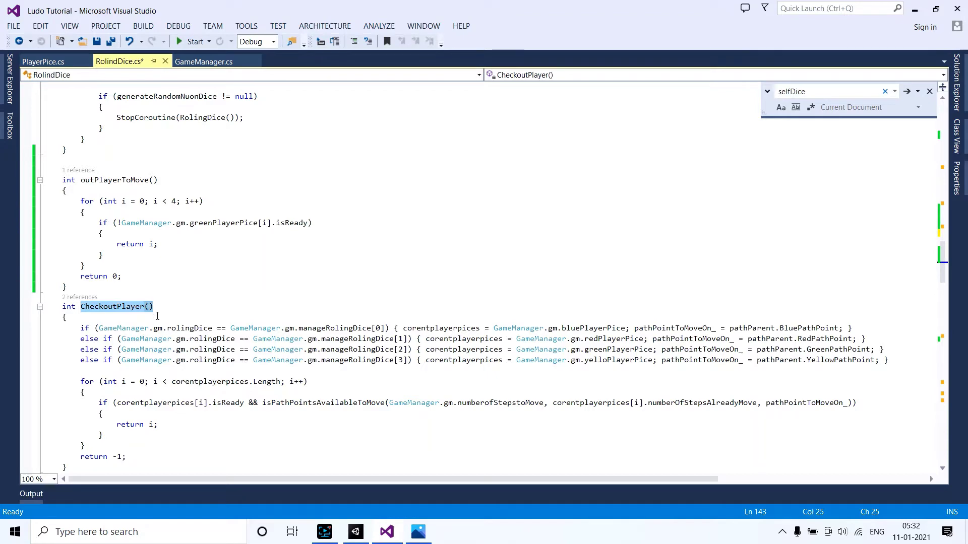
- Inside the new else, write 'if (CheckoutPlayer() < 0) {' with an empty line in its body
scroll(188, 279, "up", 6)
scroll(193, 113, "up", 5)
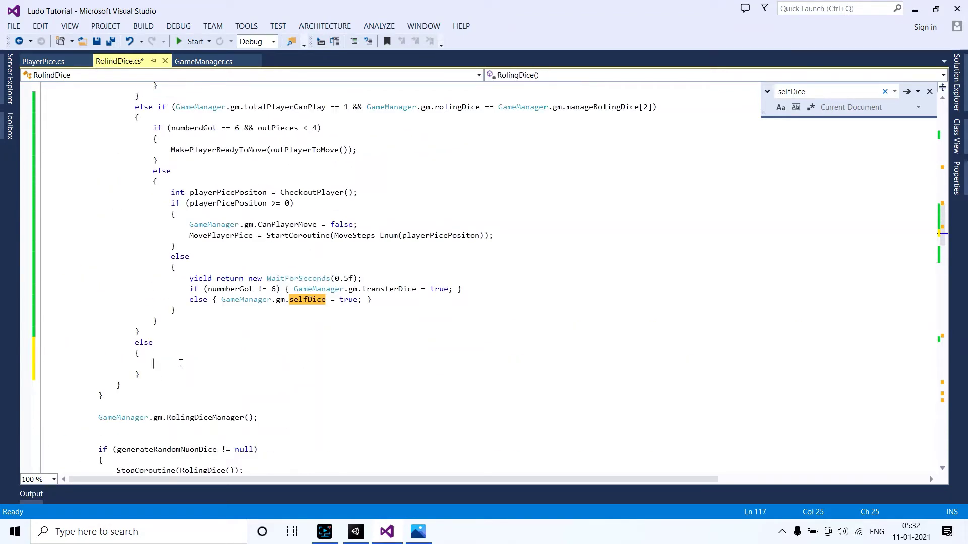
type("if ")
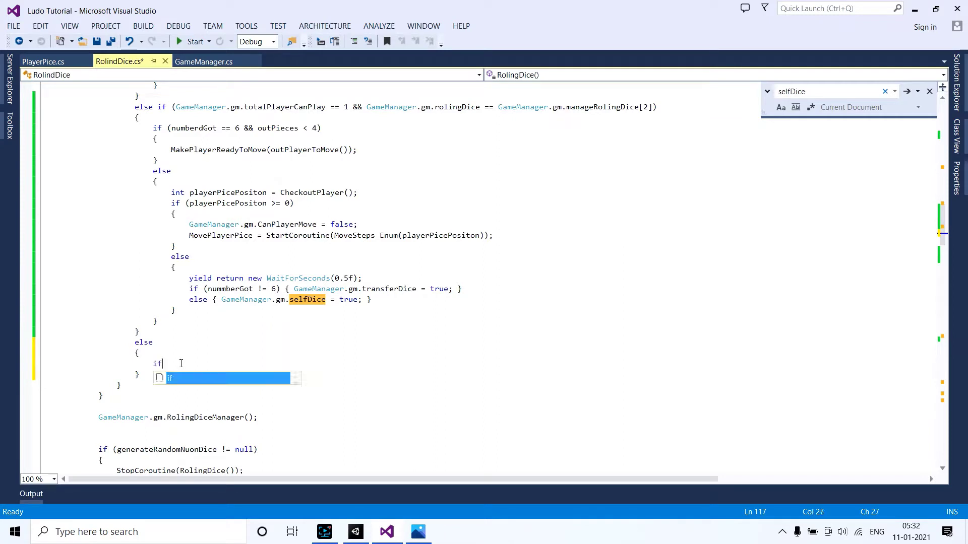
type("(CheckoutPlayer() ")
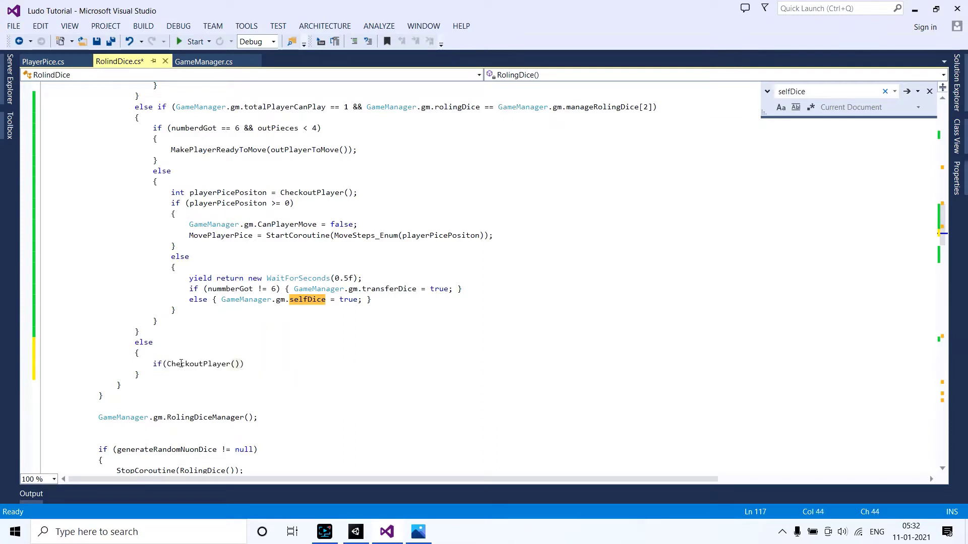
type("< ")
type("0")
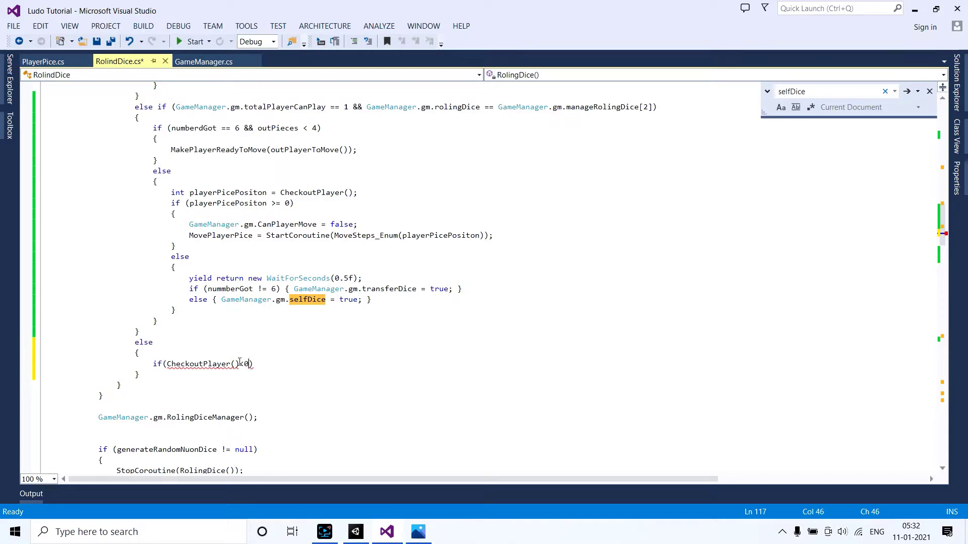
type(") {")
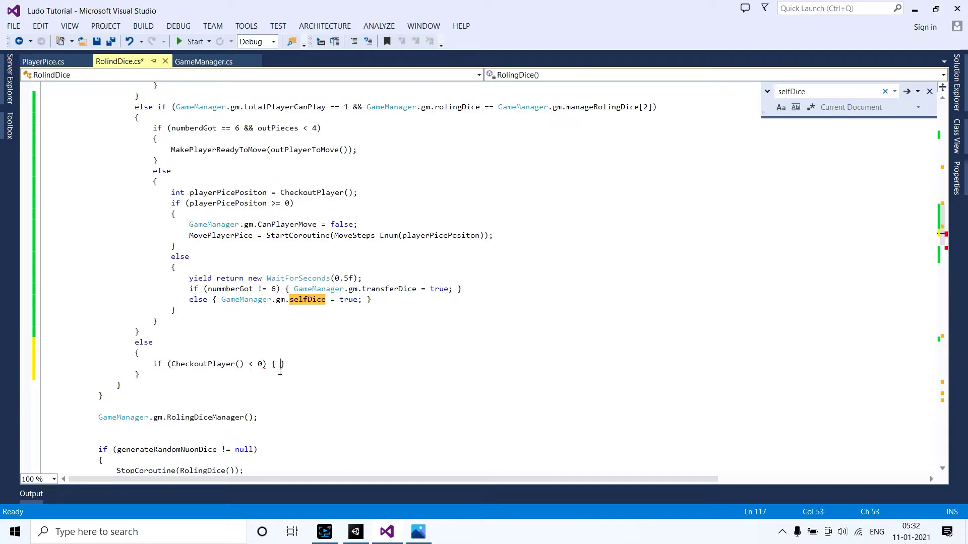
key("Return")
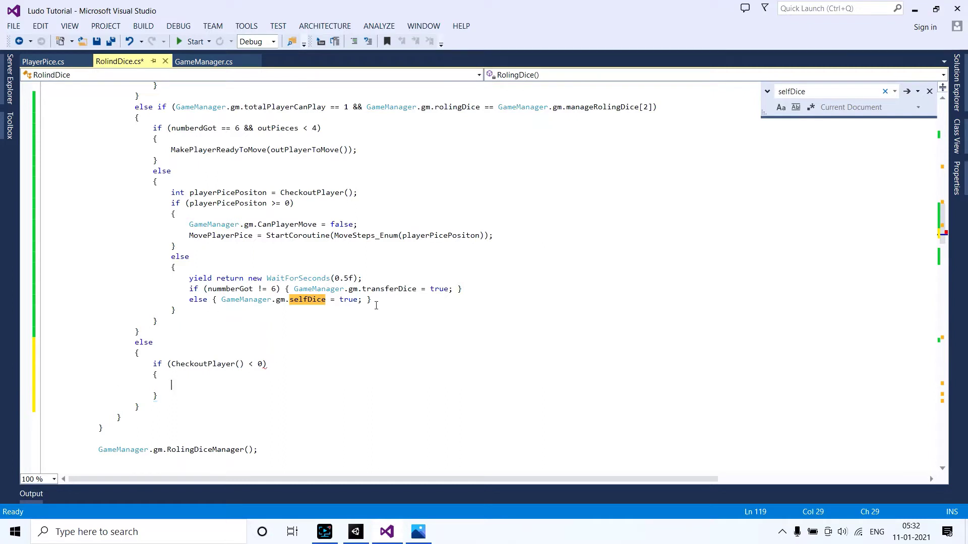
- Paste the half-second wait and transferDice/selfDice lines into the if block and save RolindDice.cs
left_click_drag(375, 301, 380, 271)
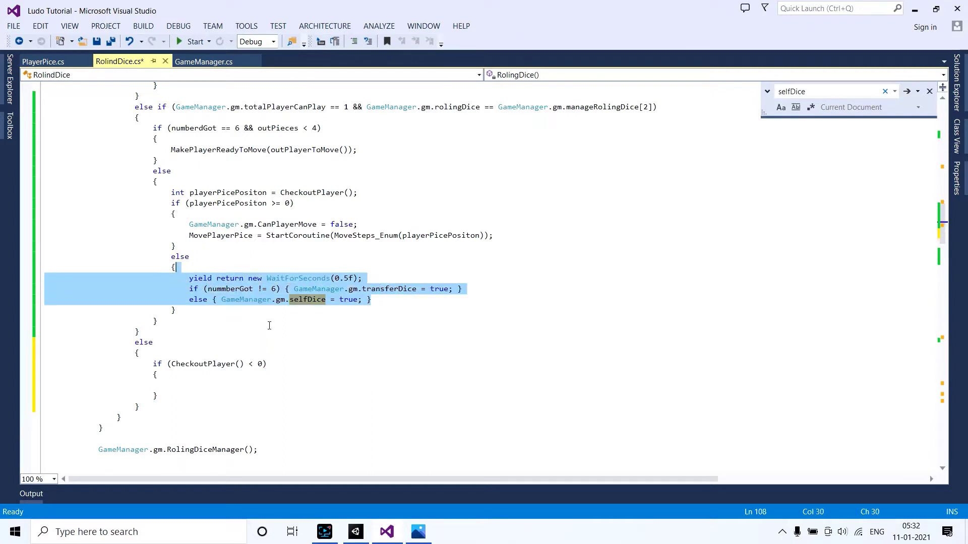
left_click_drag(240, 388, 246, 373)
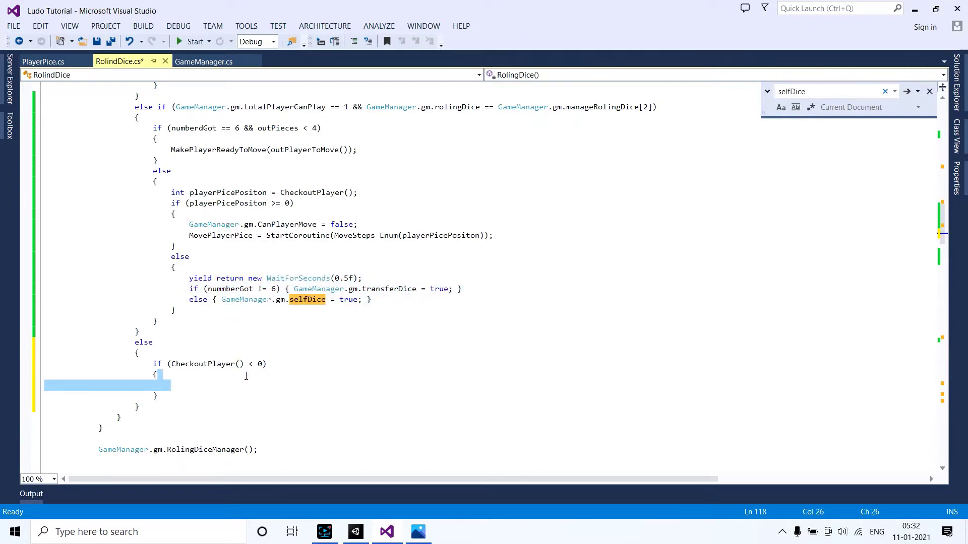
type("yield return new WaitForSeconds(0.5f); if (nummberGot != 6) { GameManager.gm.transferDice = true; } else { GameManager.gm.selfDice = true; }")
key("ctrl+s")
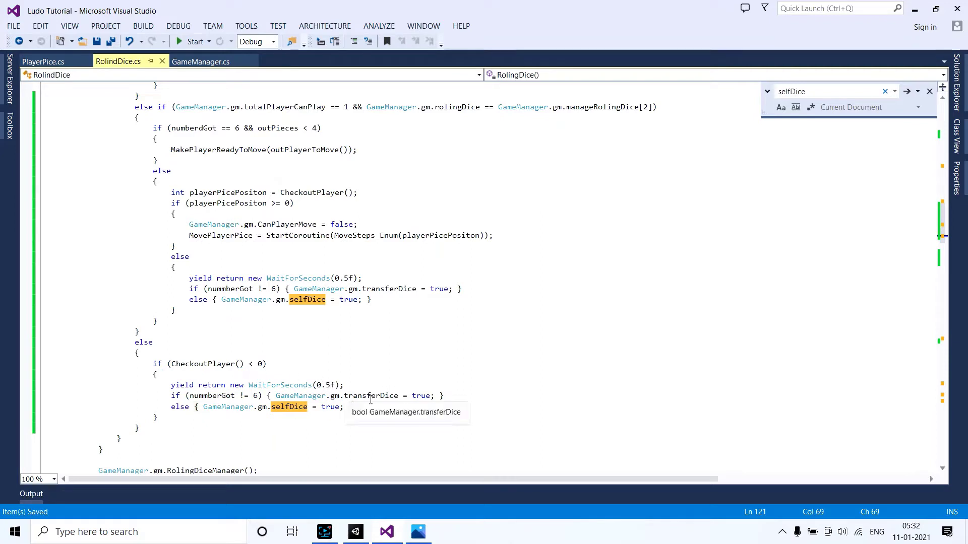
left_click_drag(369, 407, 368, 378)
left_click(368, 378)
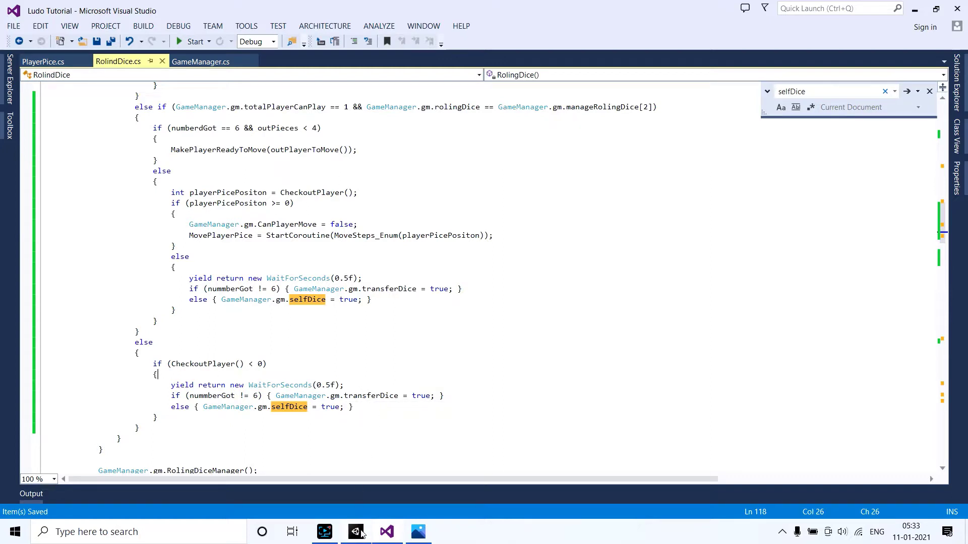
mouse_move(356, 532)
- Review the pasted wait and transferDice/selfDice lines in the new block
left_click_drag(362, 410, 362, 385)
left_click(362, 385)
left_click(372, 406)
- In Unity, clear the Console and exit play mode
left_click(356, 532)
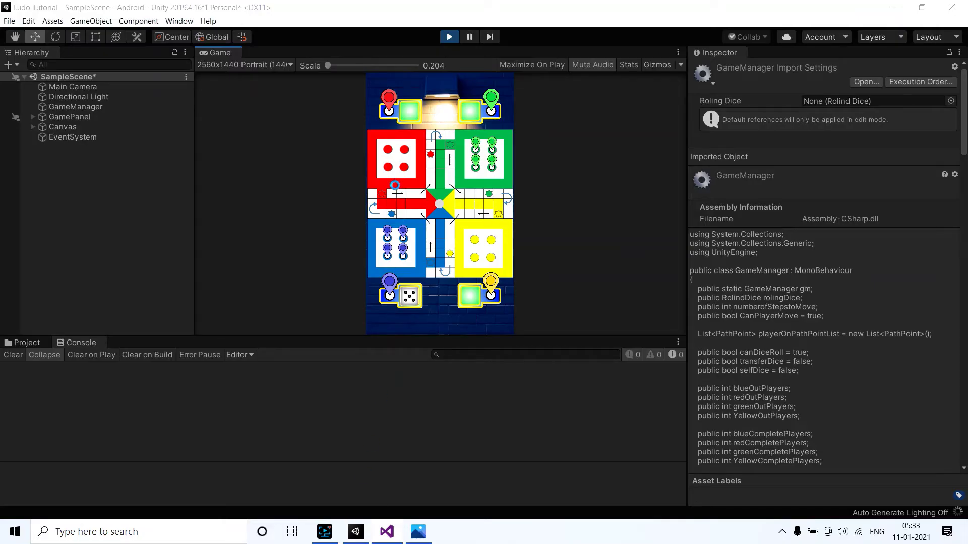
left_click(429, 298)
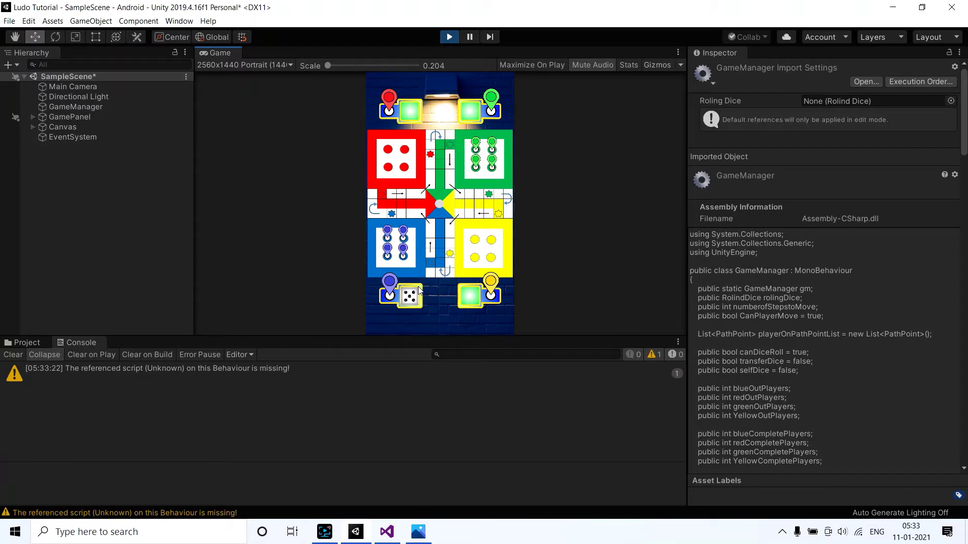
left_click(13, 355)
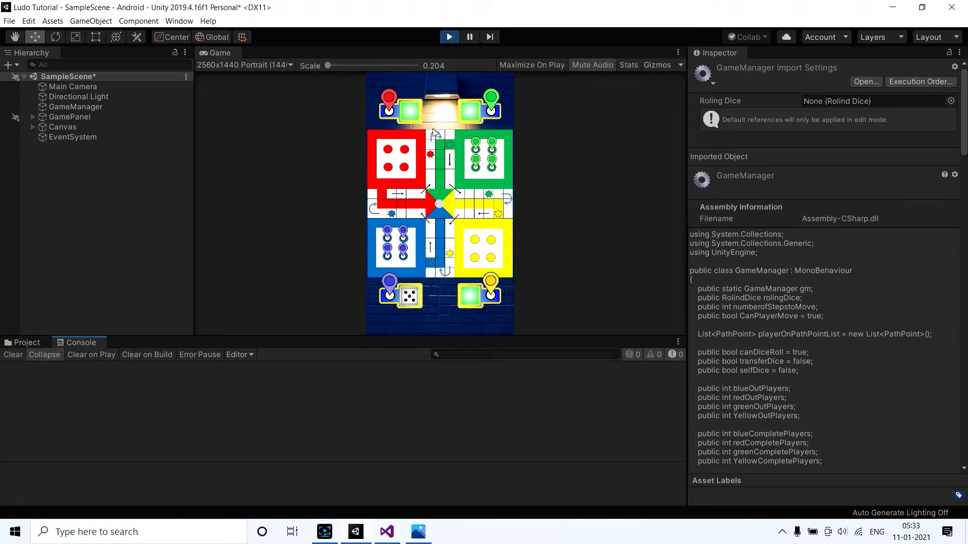
left_click(449, 38)
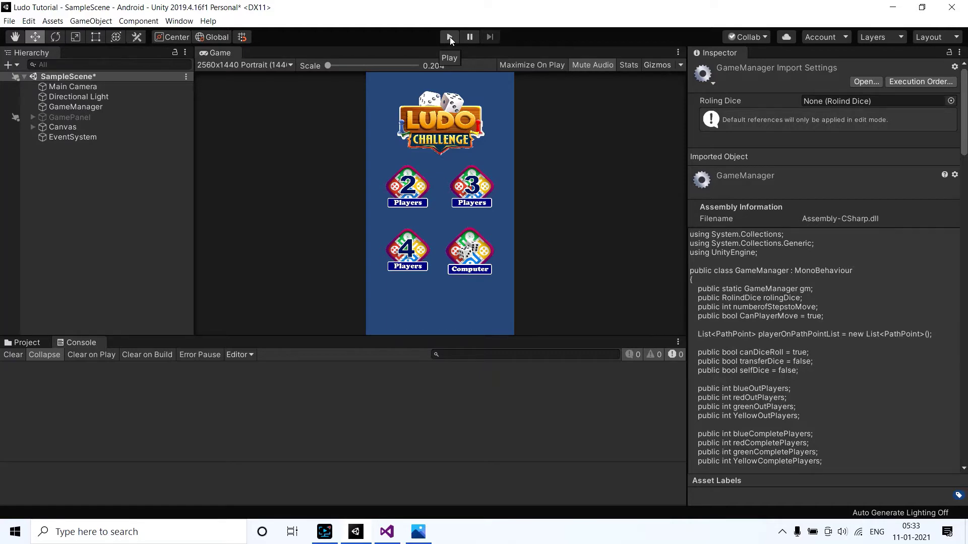
- Test a game against the computer, stop it, and show the Assets folders in the Project panel
left_click(449, 37)
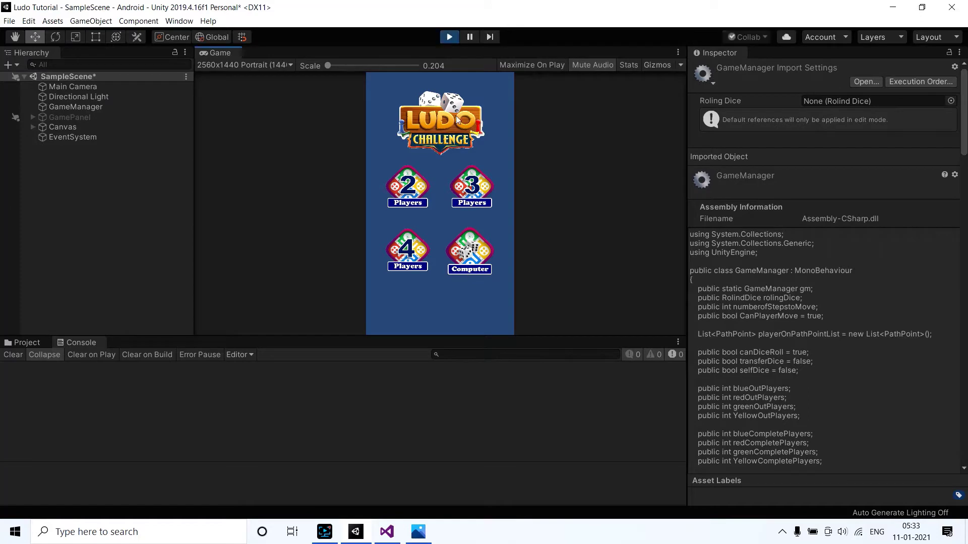
left_click(468, 240)
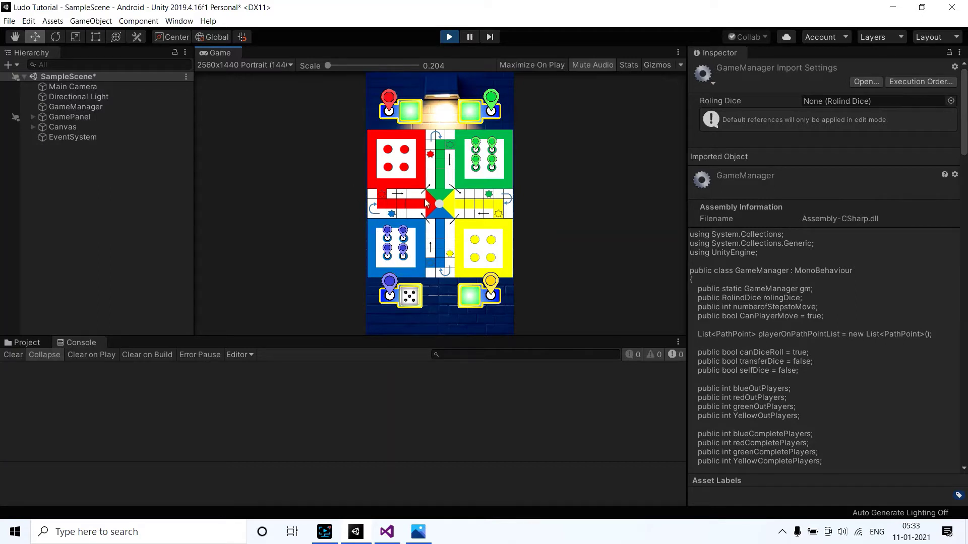
left_click(449, 37)
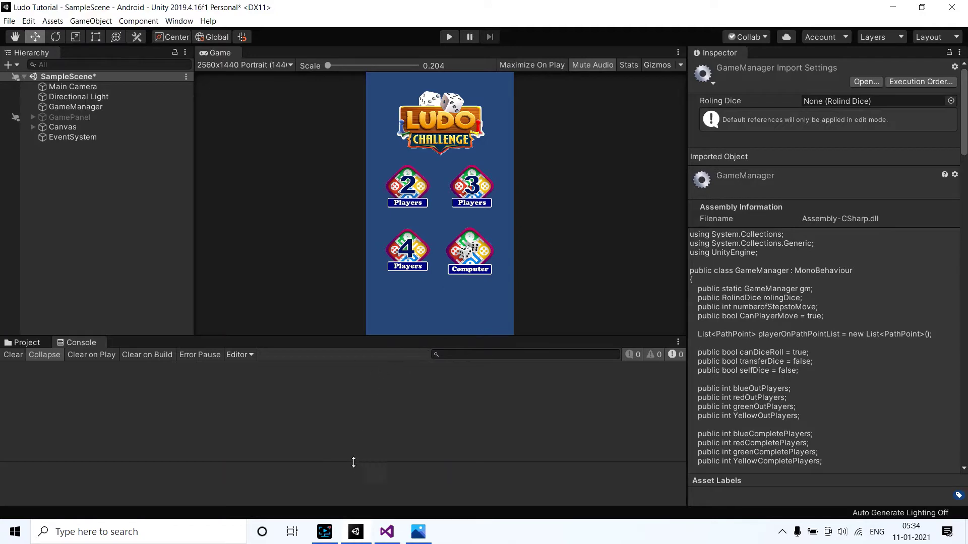
key("F10")
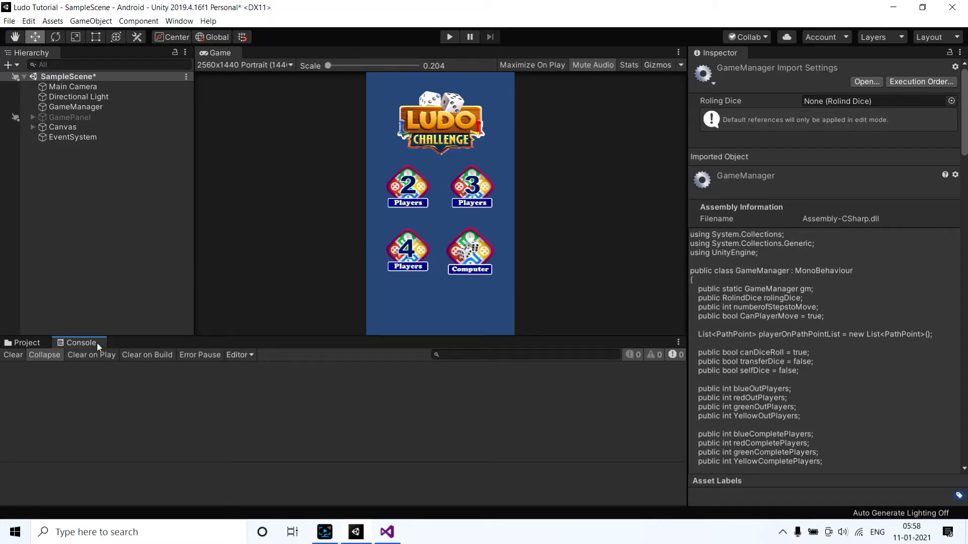
left_click(34, 346)
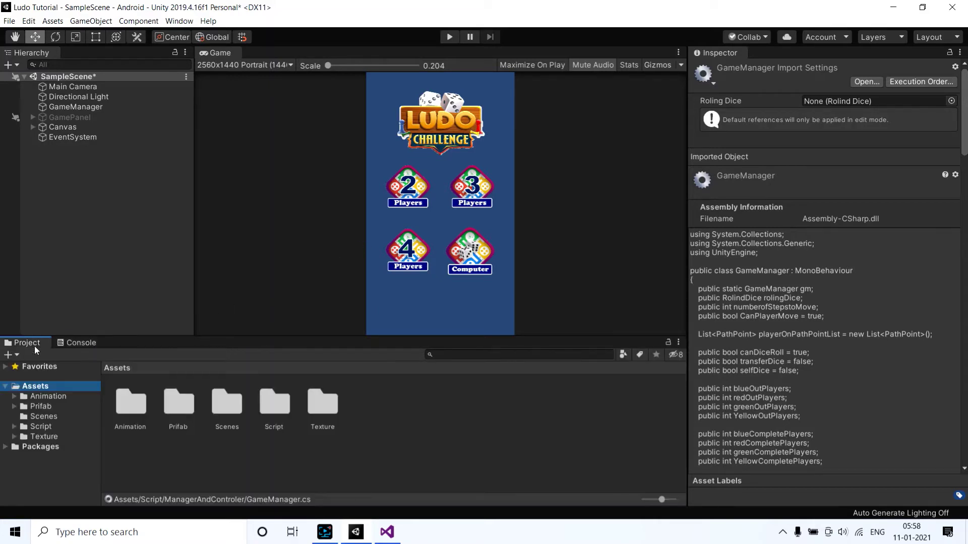
- Create a new folder named 'Audio' inside Assets and open it
right_click(35, 388)
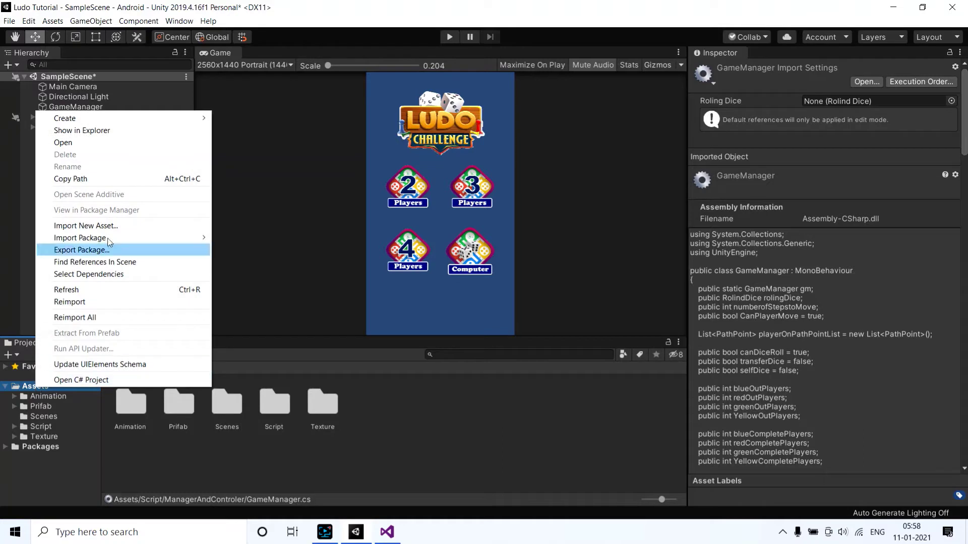
mouse_move(146, 118)
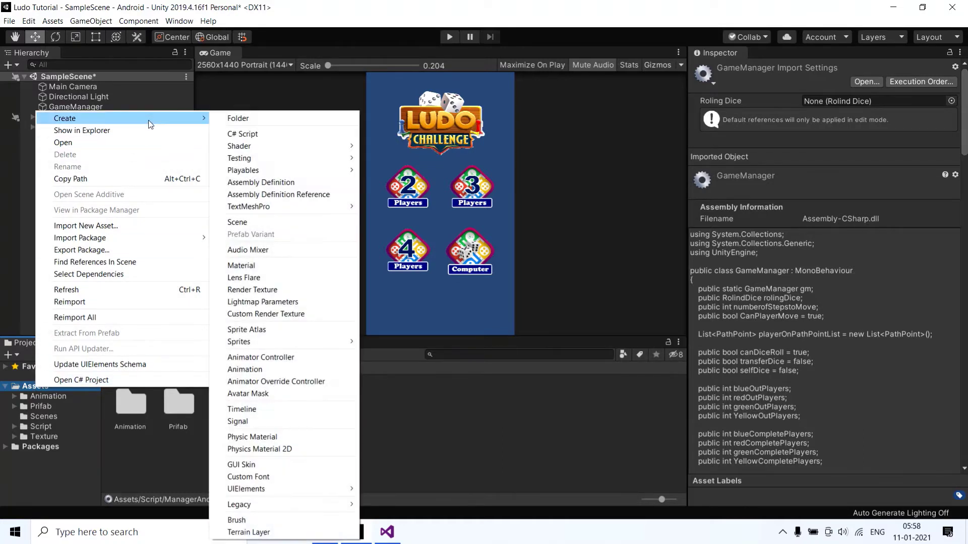
left_click(230, 120)
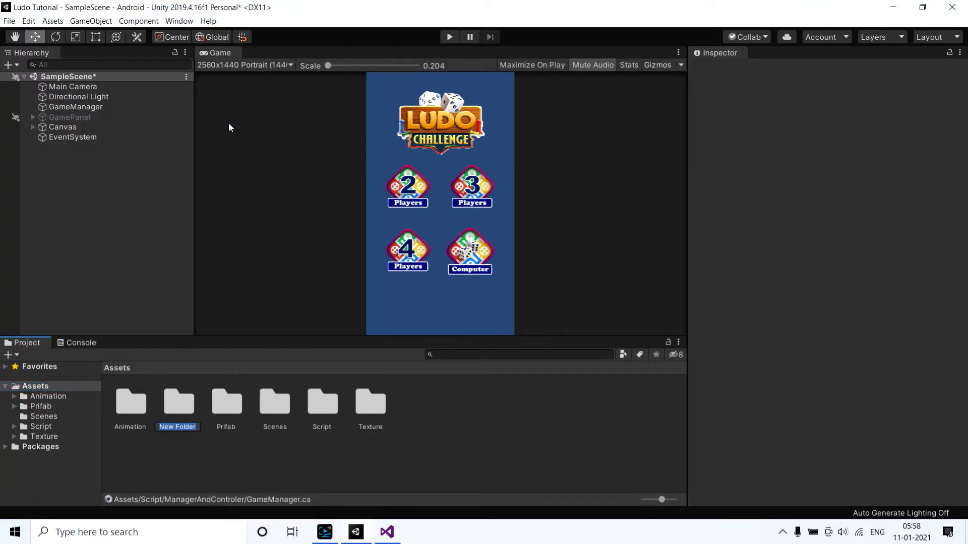
type("Audi")
type("o")
key("Return")
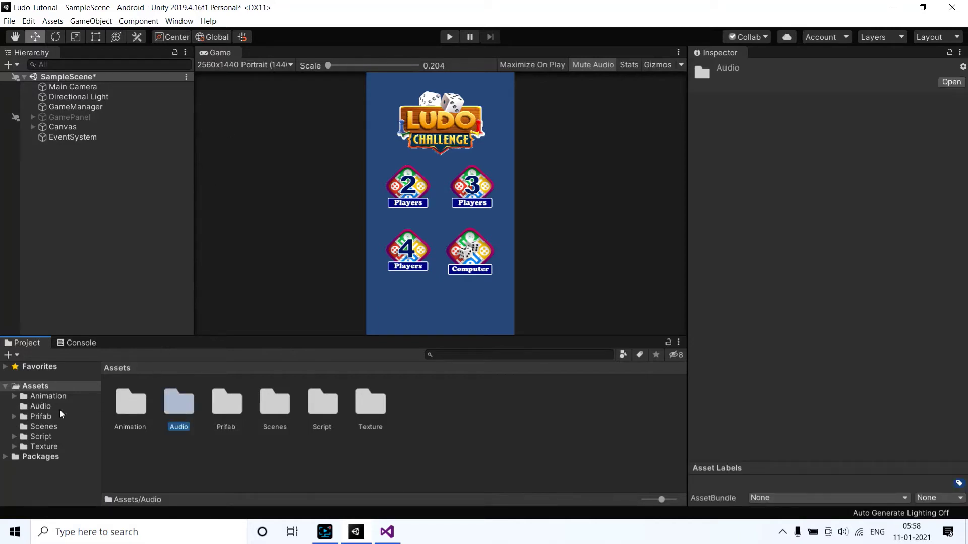
left_click(45, 409)
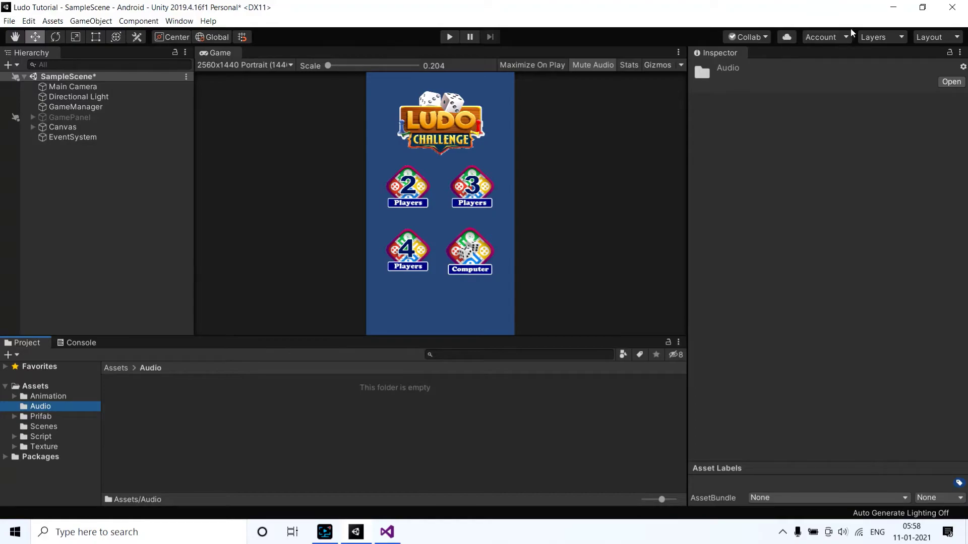
- Select and copy the dice and move sound files on the desktop
left_click(891, 14)
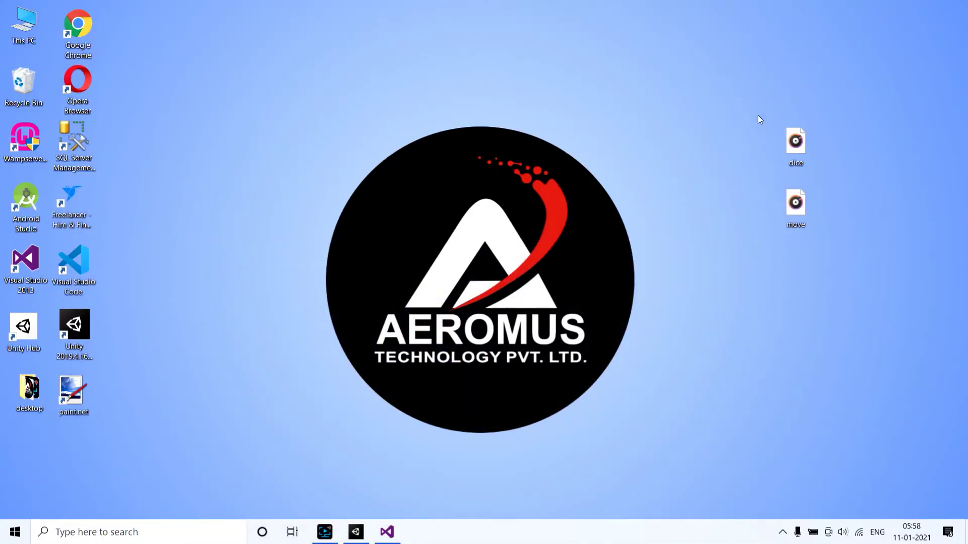
left_click_drag(757, 116, 812, 240)
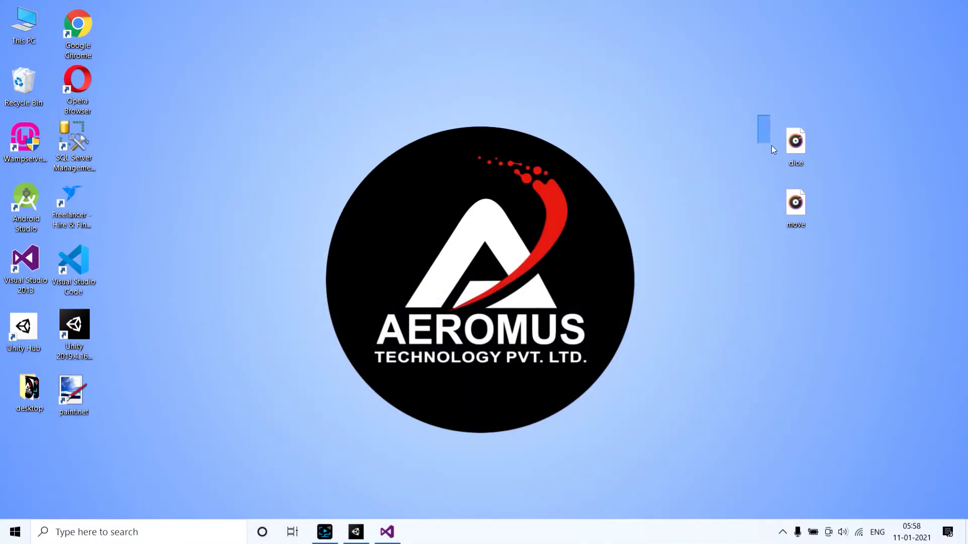
right_click(794, 212)
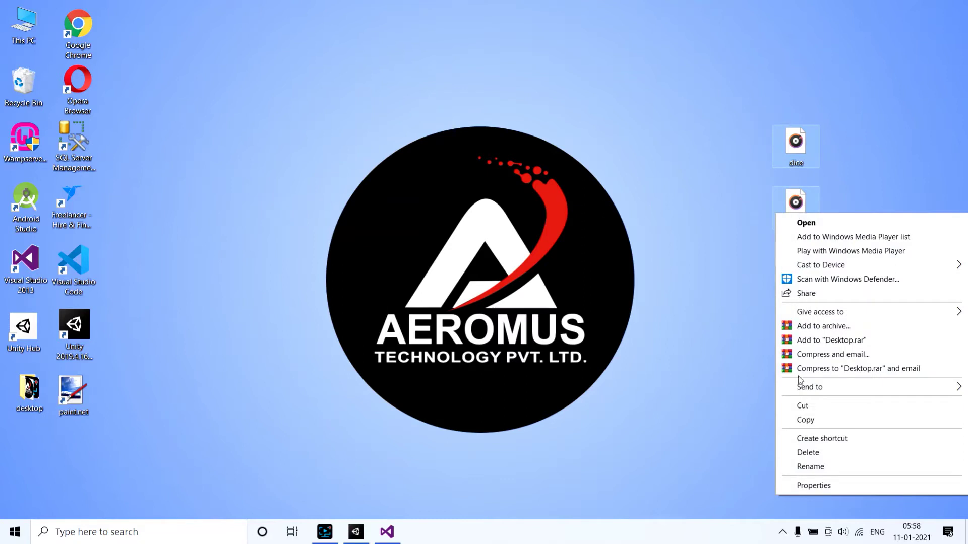
left_click(805, 420)
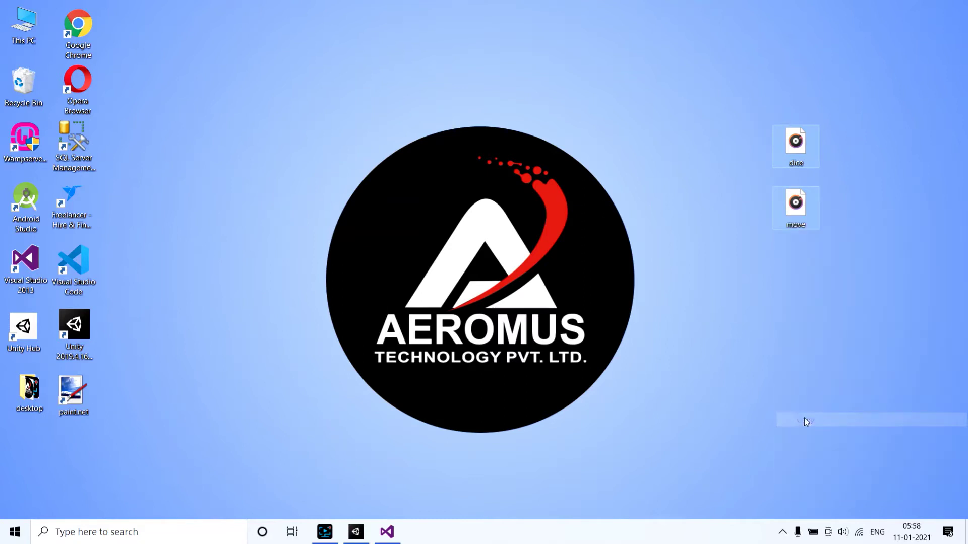
left_click(777, 102)
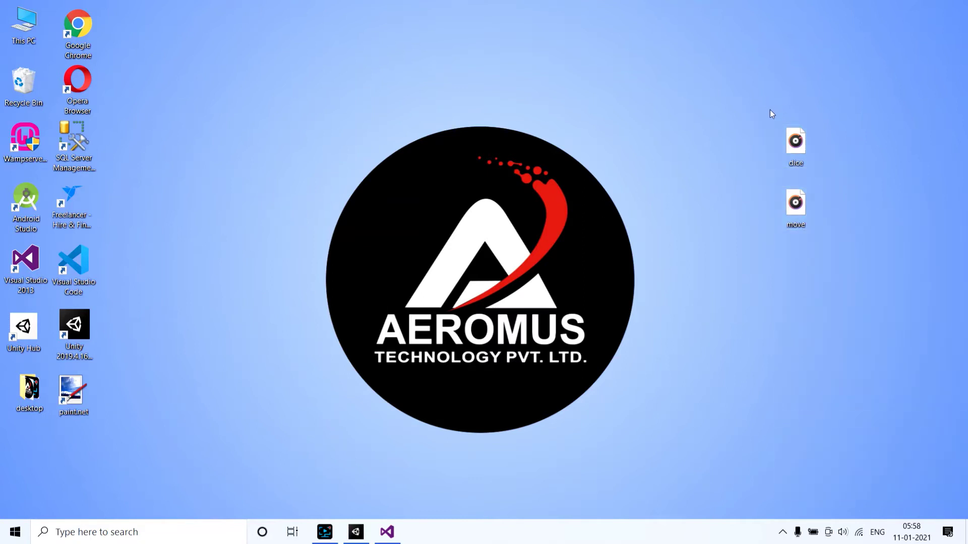
left_click_drag(765, 98, 817, 230)
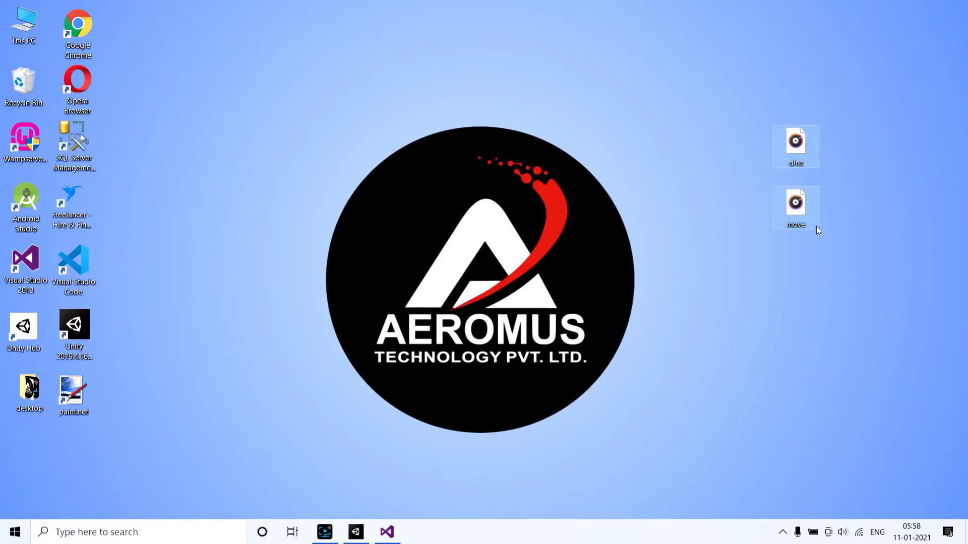
right_click(793, 147)
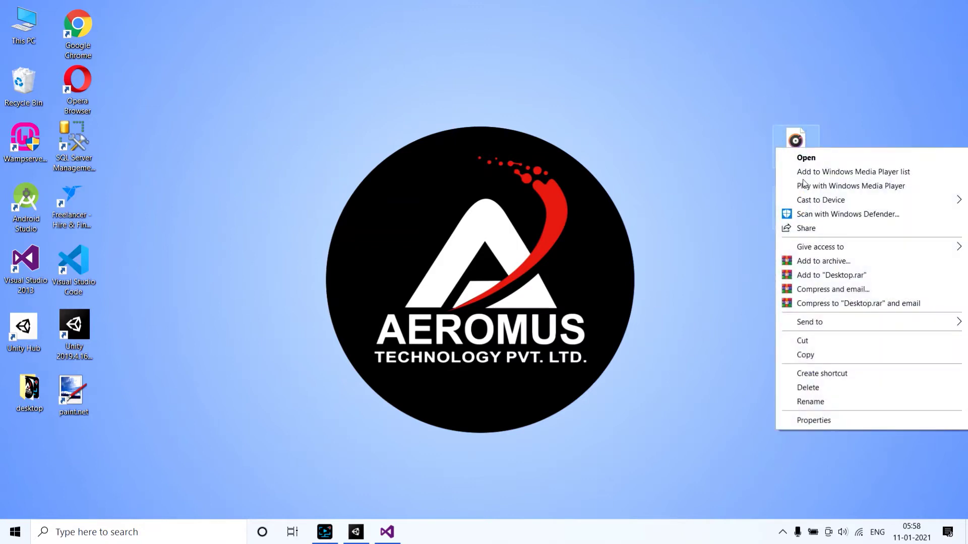
left_click(806, 356)
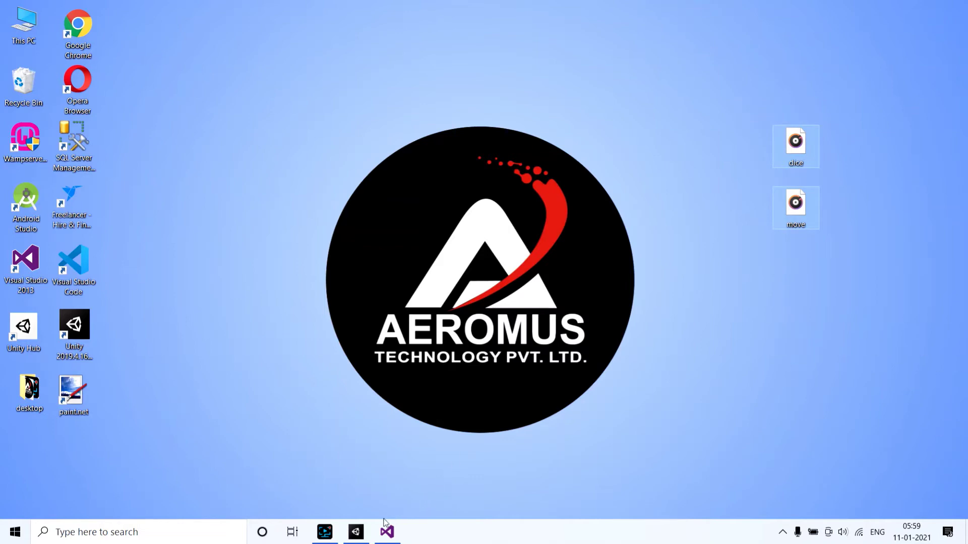
- Drag the dice and move sound files into Unity's Assets/Audio folder
left_click(356, 532)
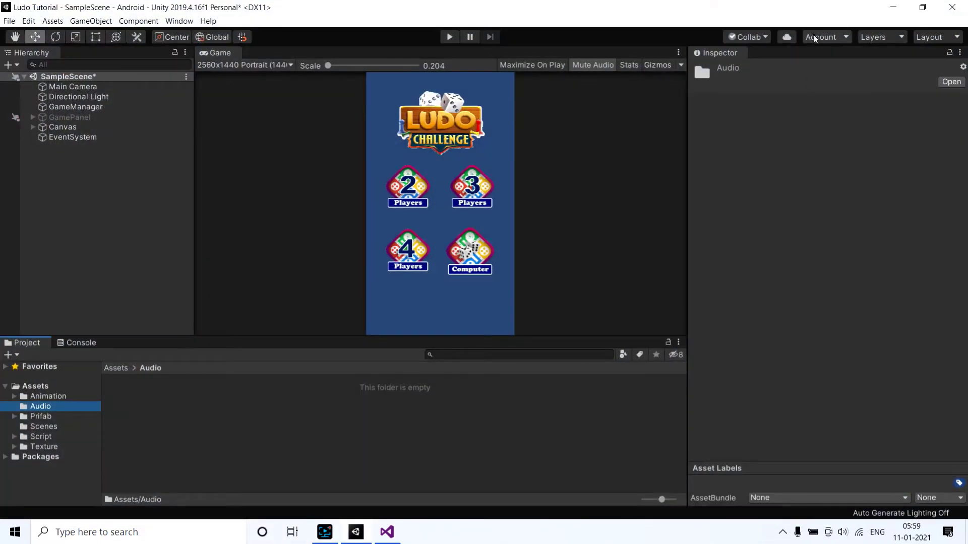
left_click(892, 7)
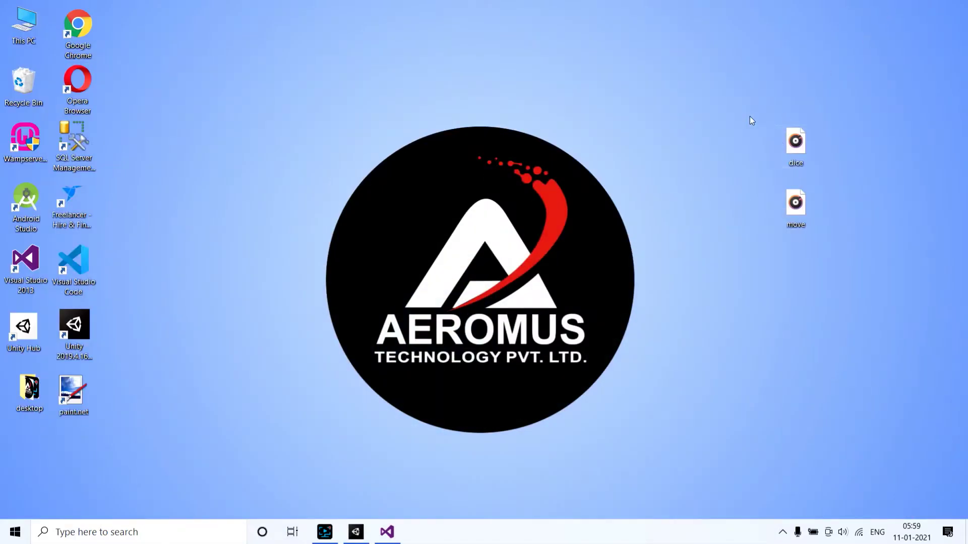
left_click_drag(749, 116, 819, 269)
mouse_move(785, 148)
left_mouse_down()
mouse_move(695, 315)
mouse_move(354, 436)
left_mouse_up()
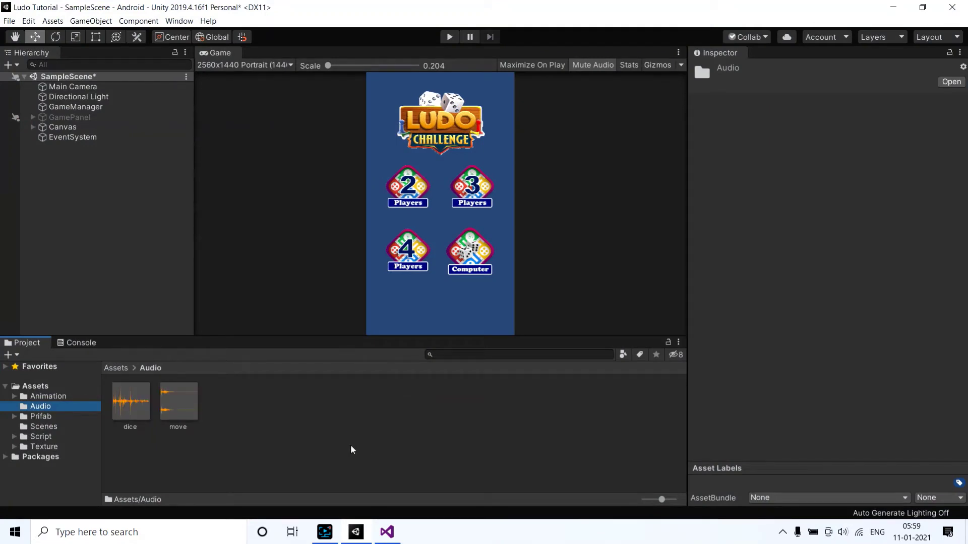
- Add an Audio Source component to the GameManager object
left_click(59, 106)
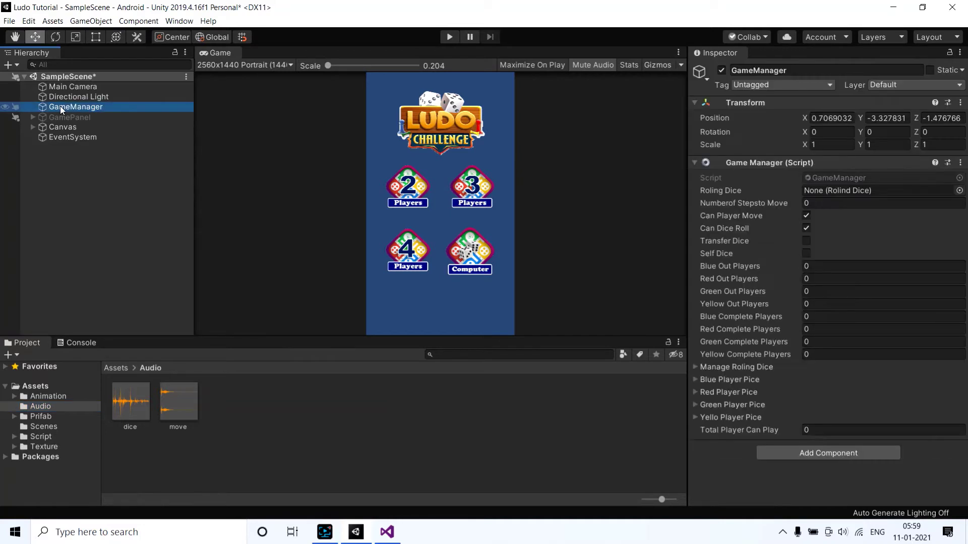
left_click(763, 457)
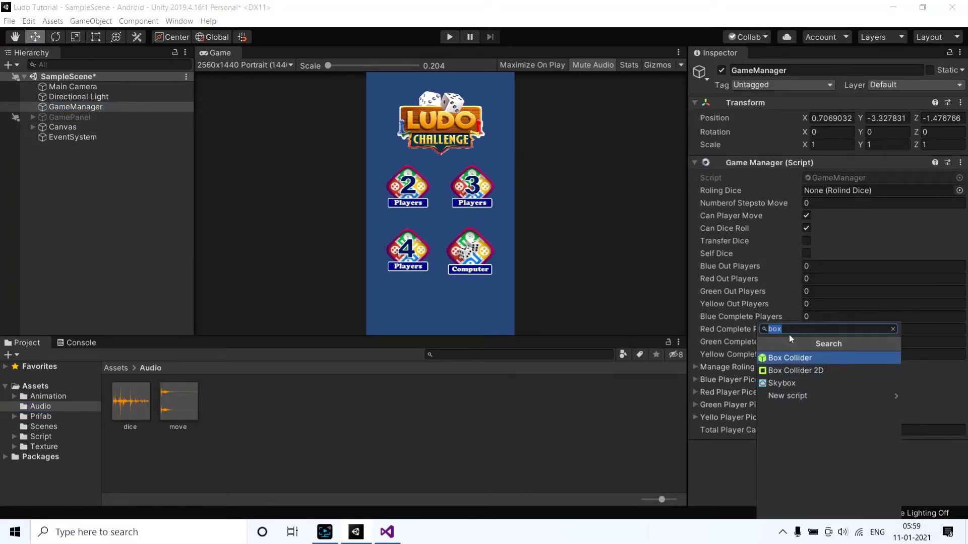
type("au")
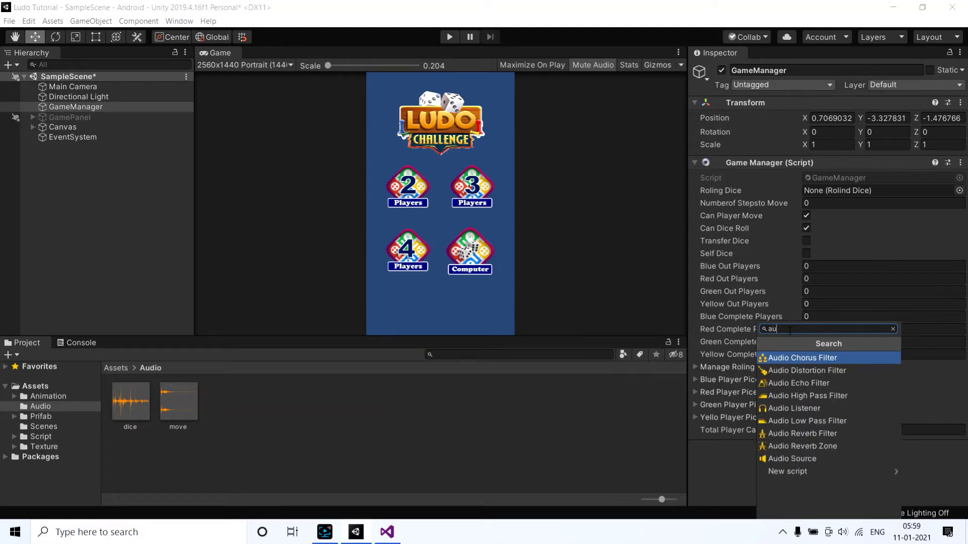
left_click(803, 460)
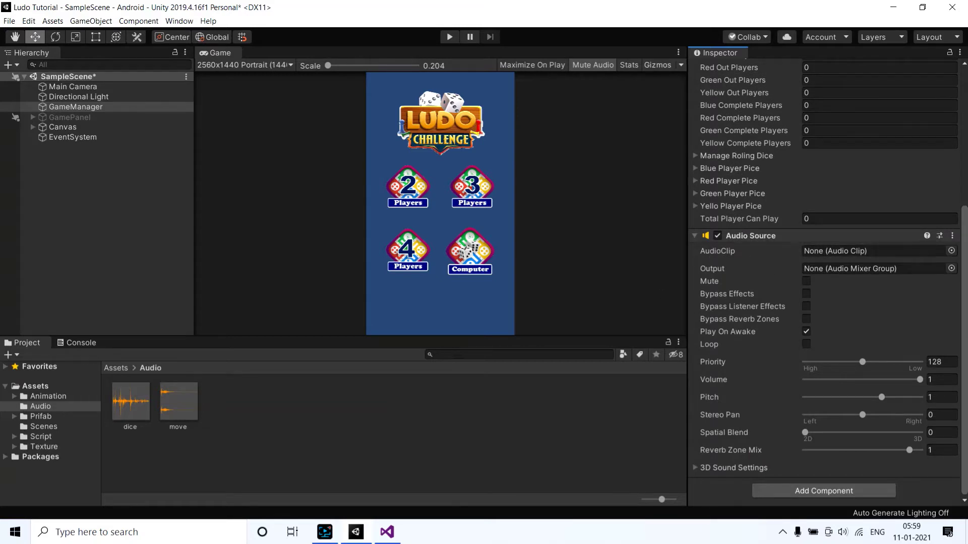
- Assign the move clip as the Audio Source's AudioClip and save the scene
left_click(171, 413)
left_click_drag(172, 413, 815, 255)
scroll(799, 270, "up", 5)
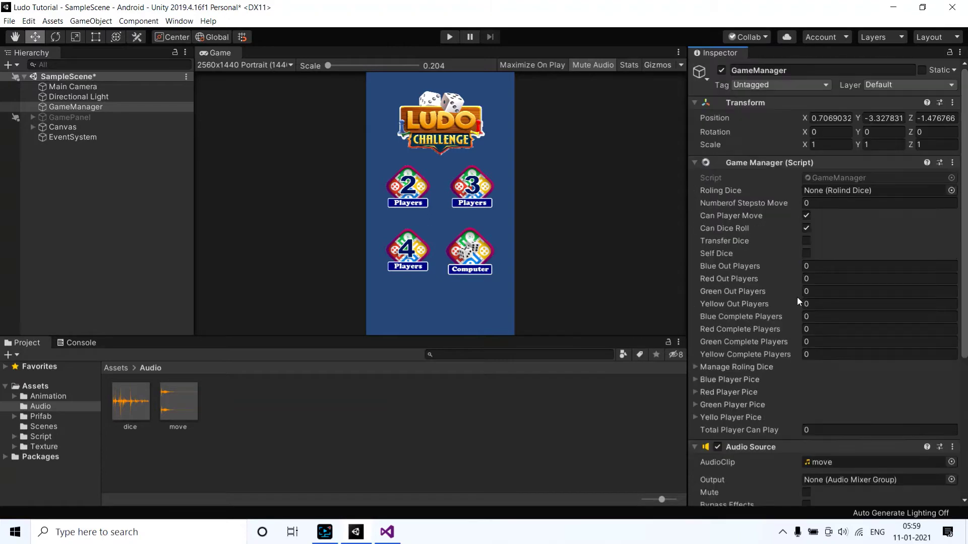
scroll(746, 449, "down", 5)
scroll(763, 328, "up", 5)
key("ctrl+s")
- Bring up GameManager.cs in Visual Studio at its field declarations
left_click(386, 532)
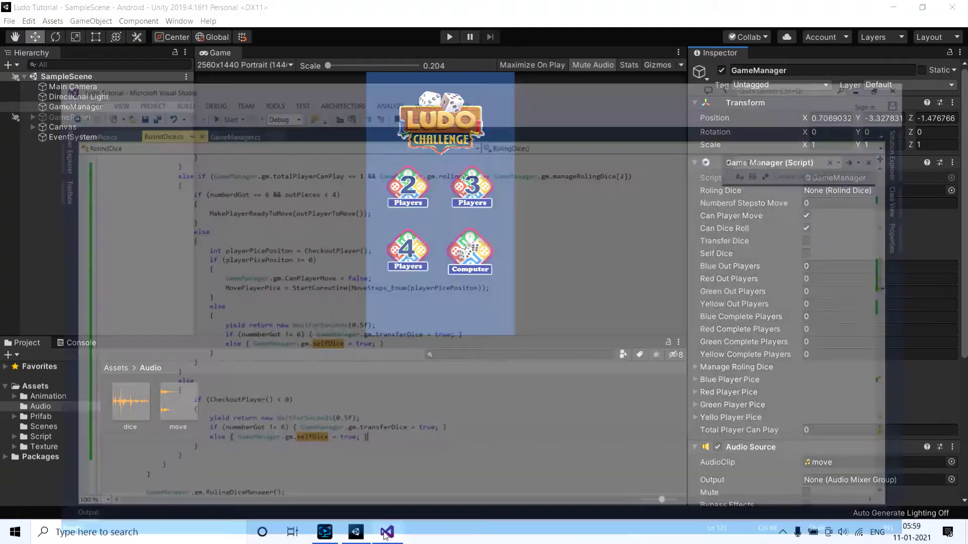
left_click(192, 61)
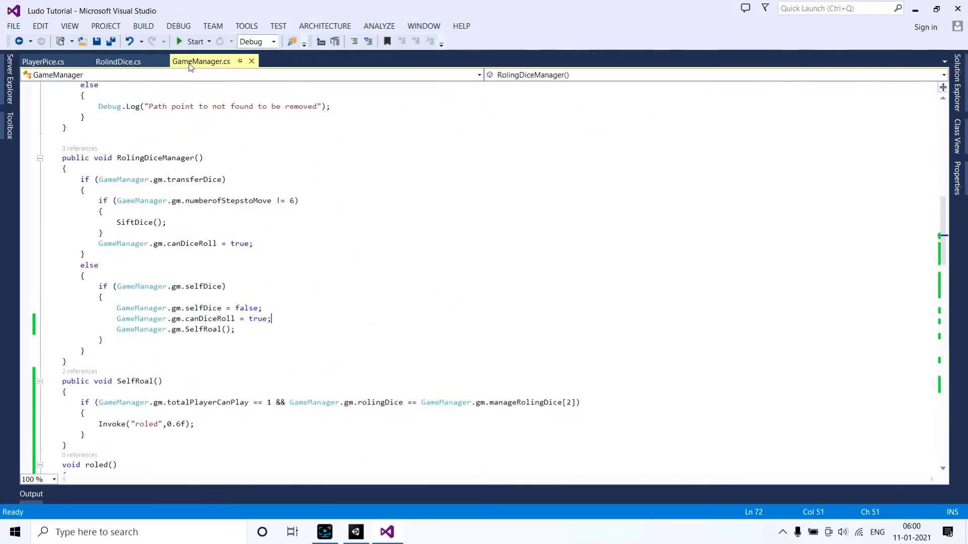
scroll(293, 228, "up", 2)
scroll(293, 227, "up", 6)
scroll(293, 227, "up", 5)
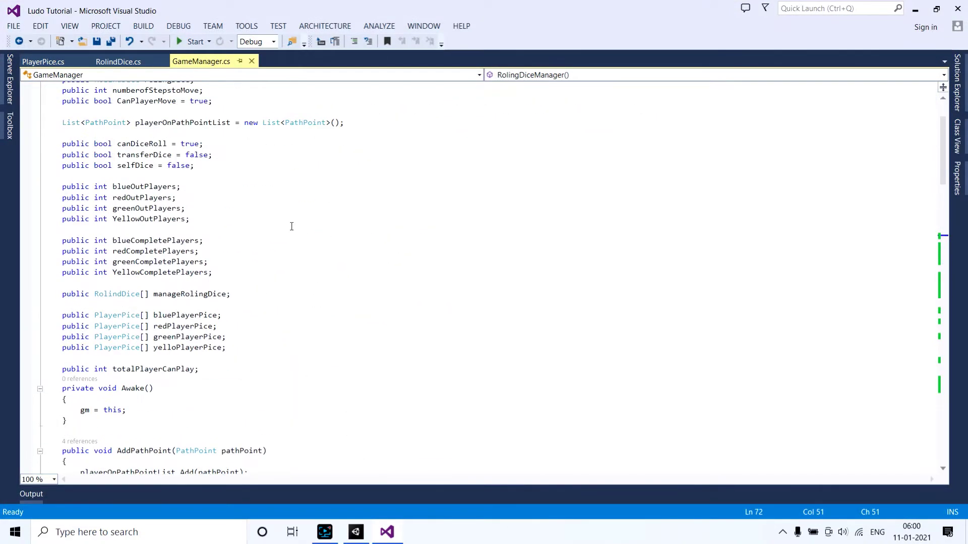
scroll(294, 262, "up", 2)
scroll(293, 283, "up", 1)
scroll(285, 306, "down", 3)
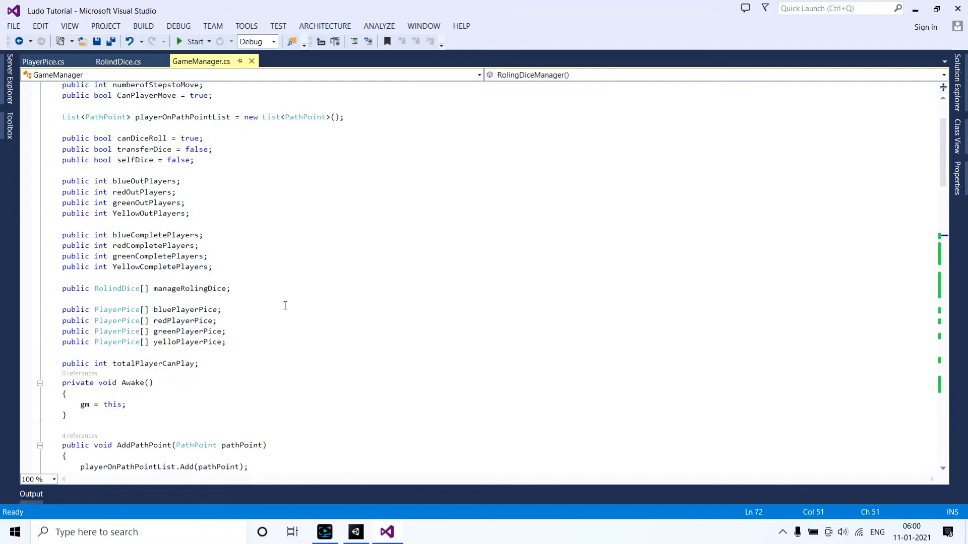
- Add 'public AudioSource ads;' on a new line after totalPlayerCanPlay
left_click(225, 364)
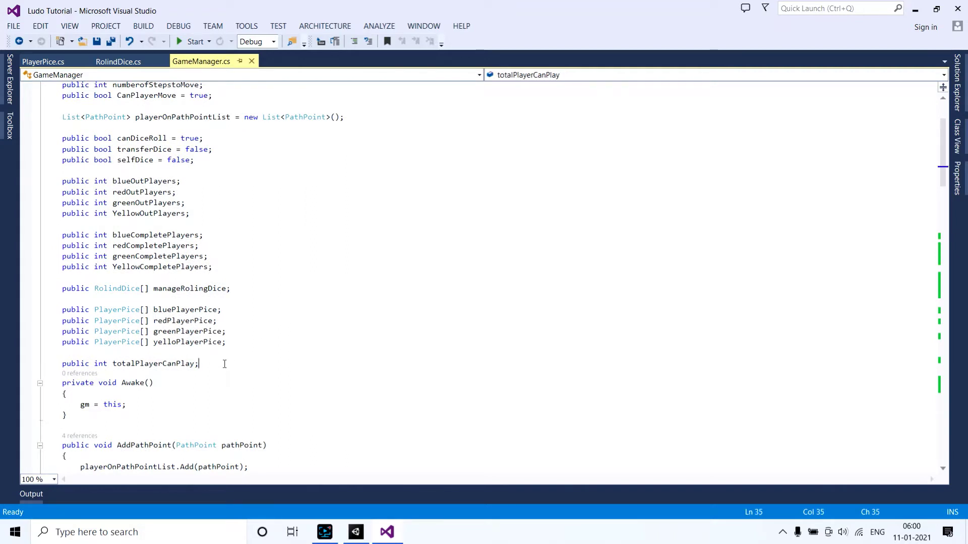
key("Return")
key("Return")
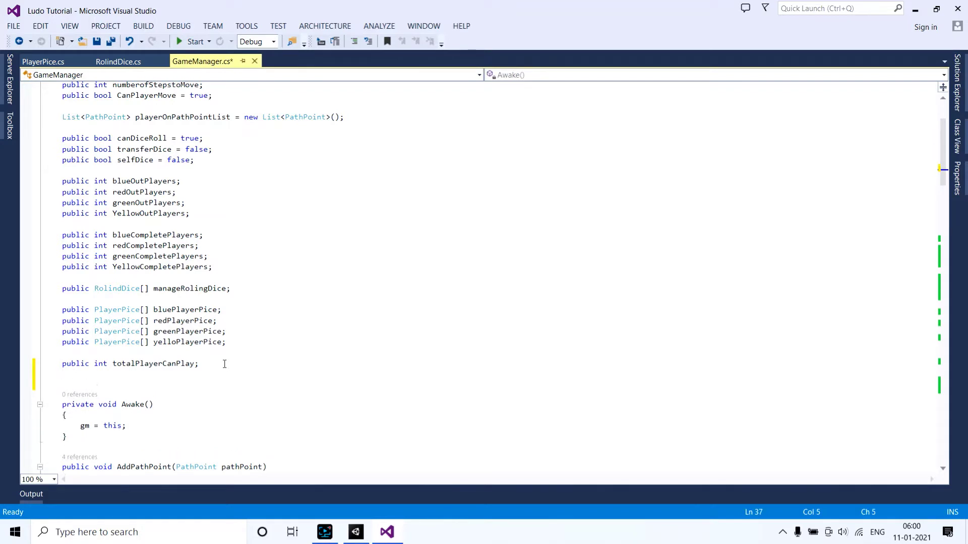
type("public ")
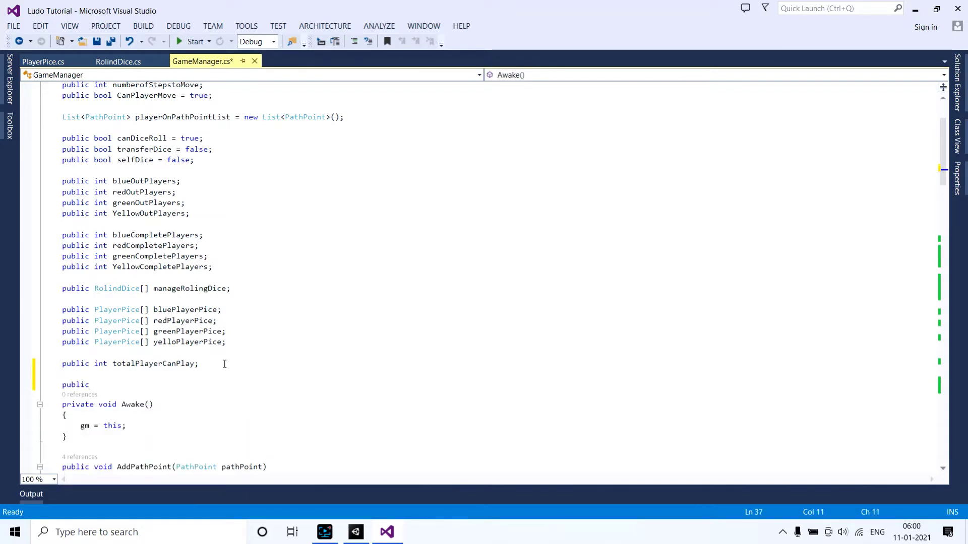
type("A")
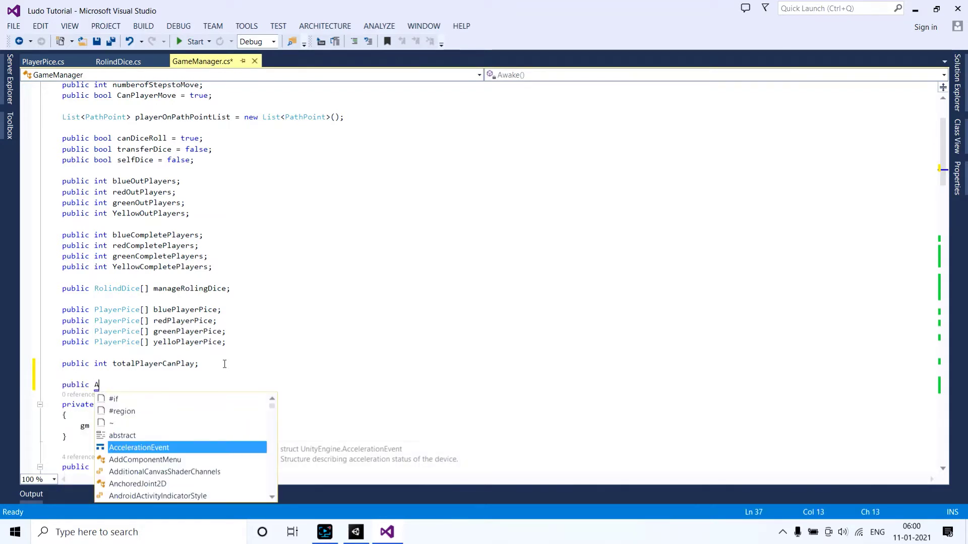
type("ud")
type("i")
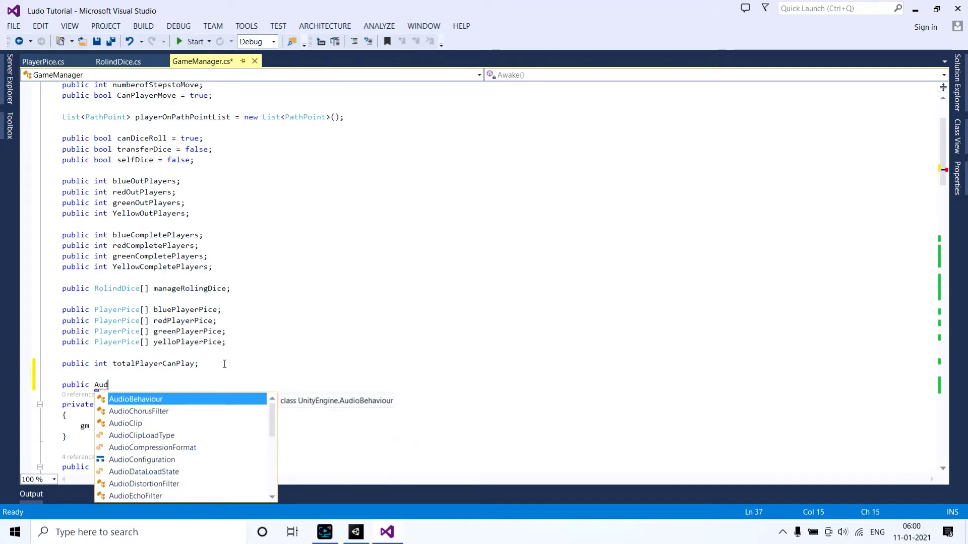
type("os")
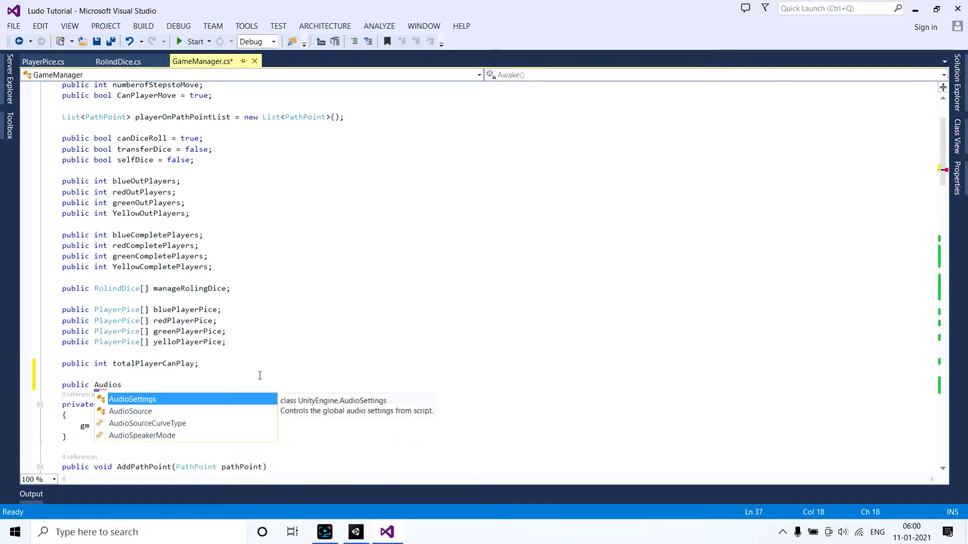
key("Down")
key("Tab")
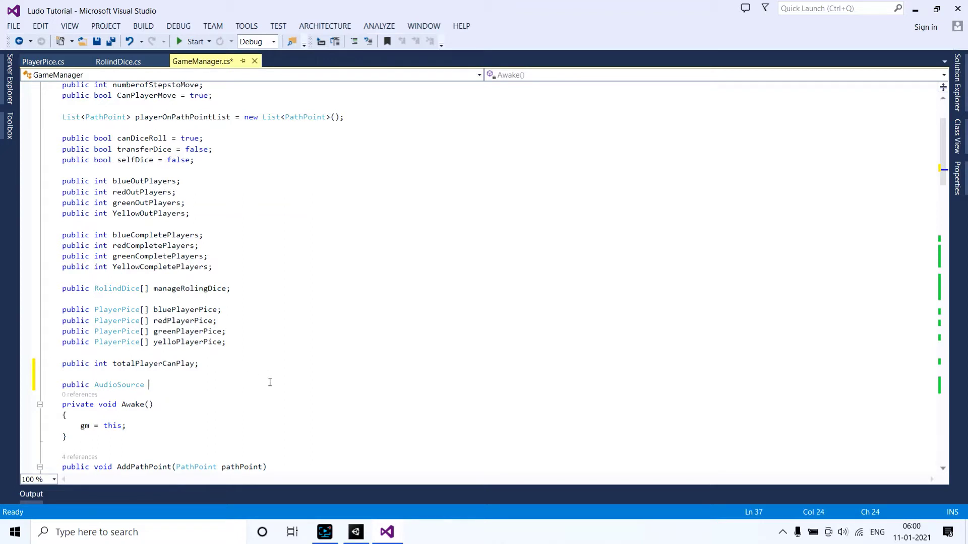
type("ads")
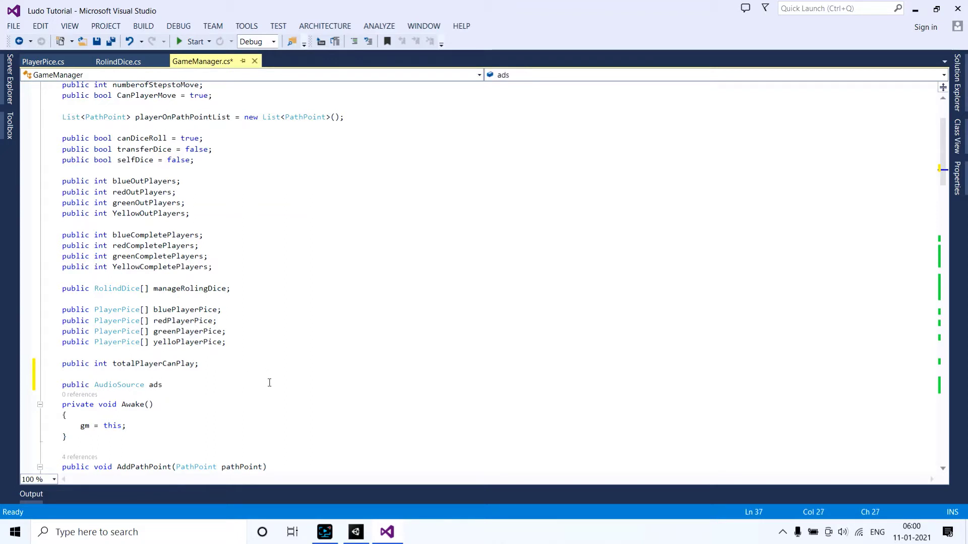
type(";")
scroll(270, 382, "down", 2)
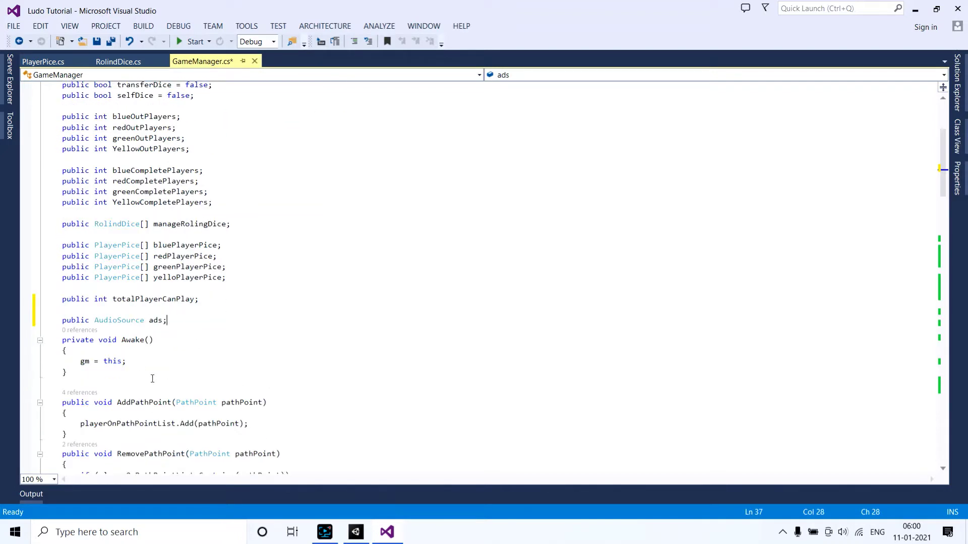
- In Awake(), add 'ads = GetComponent<AudioSource>();' after gm = this and save GameManager.cs
left_click(138, 356)
left_click(137, 361)
key("Return")
type("as")
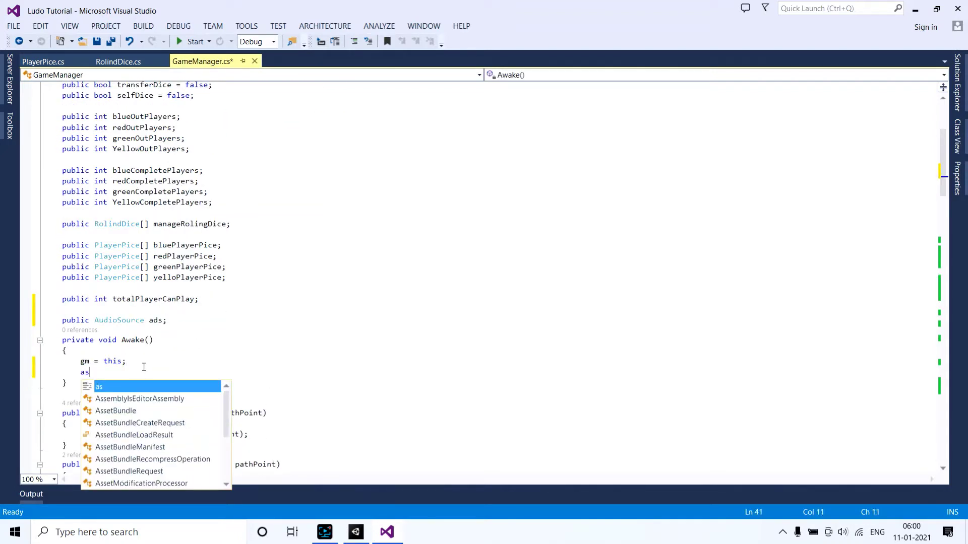
key("BackSpace")
type("ds")
key("Escape")
type("=")
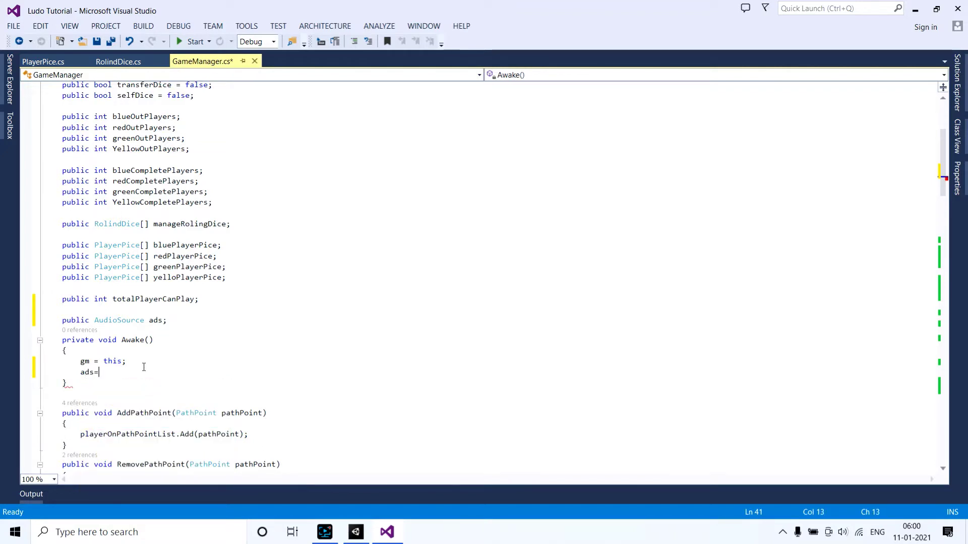
type("getco")
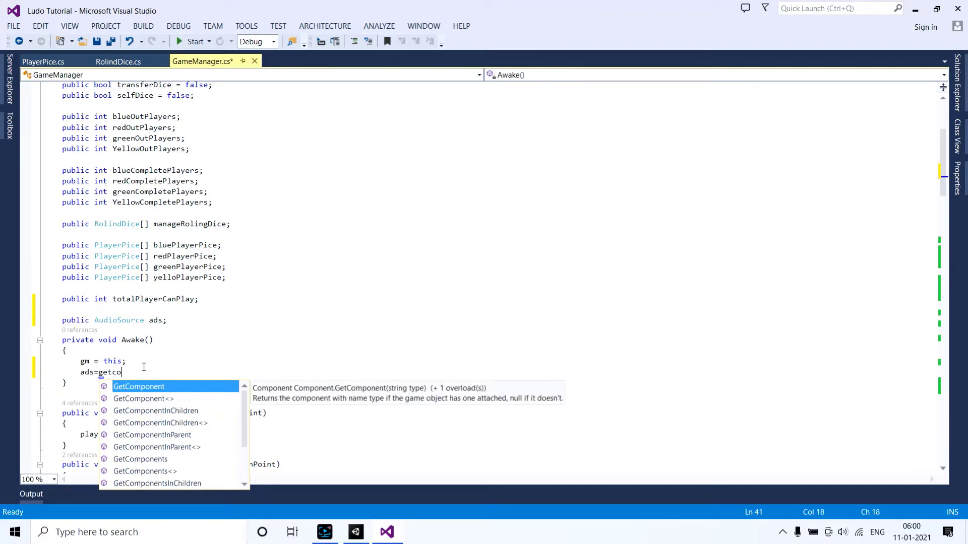
key("Tab")
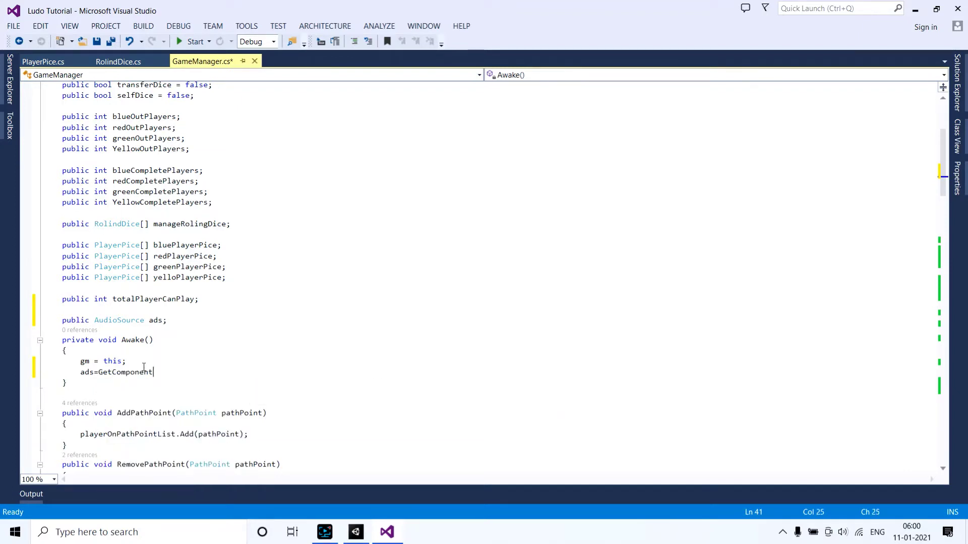
type("<Ad")
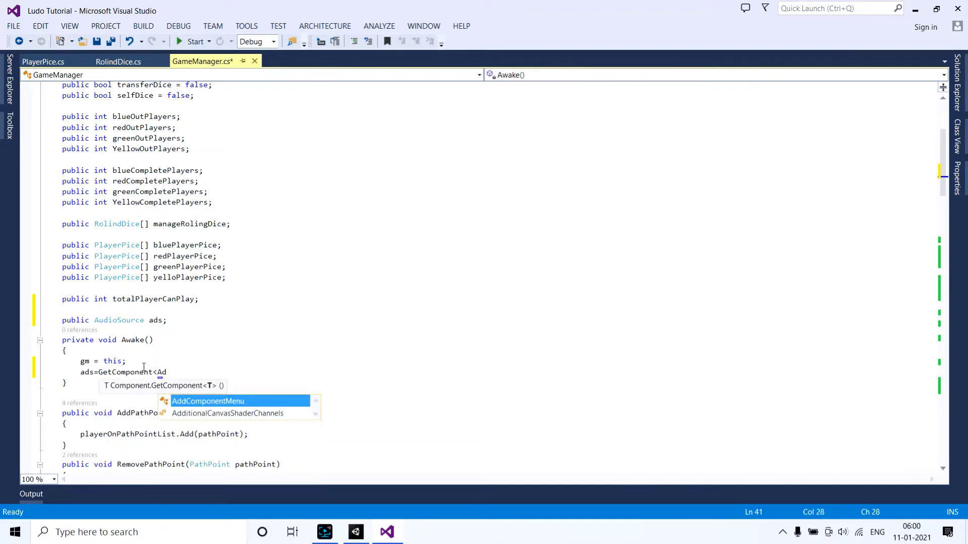
key("BackSpace")
type("u")
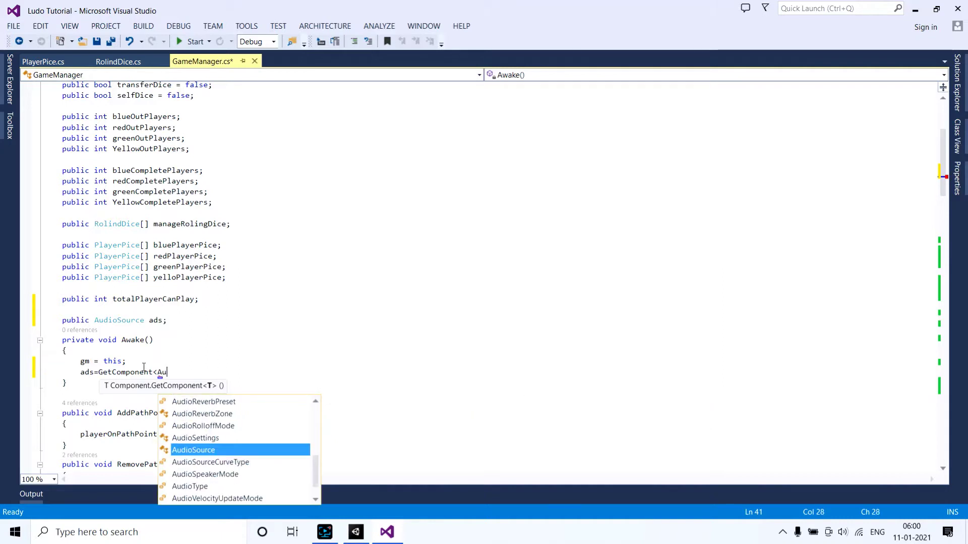
key("Tab")
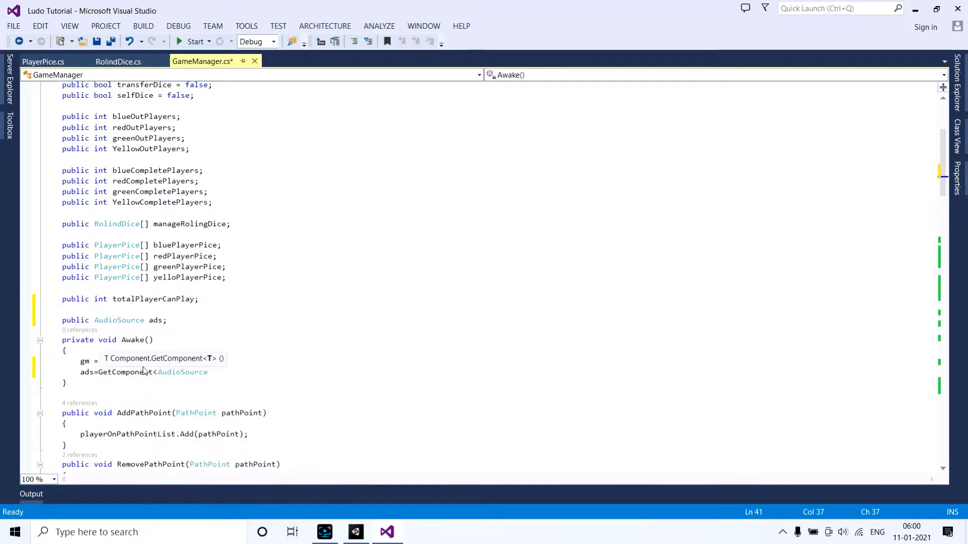
type(">(")
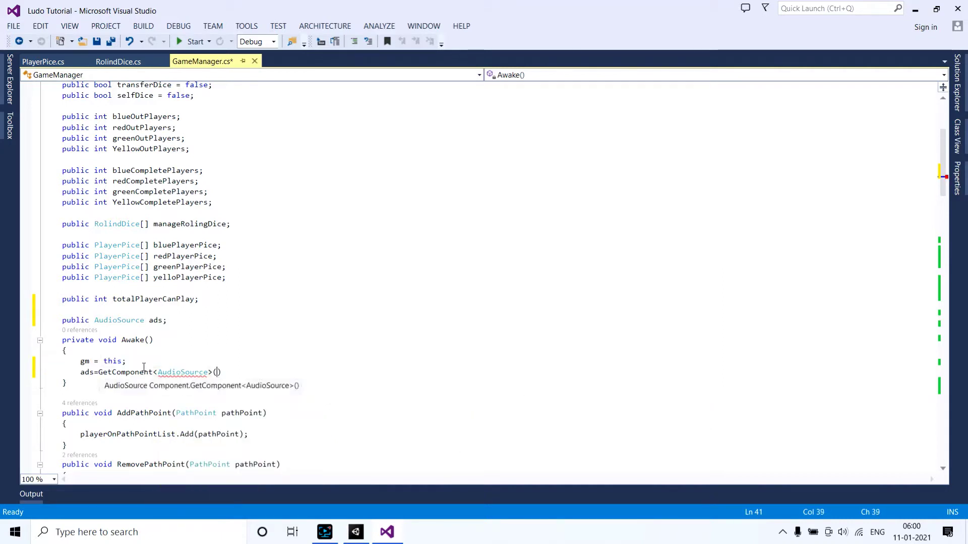
type(");")
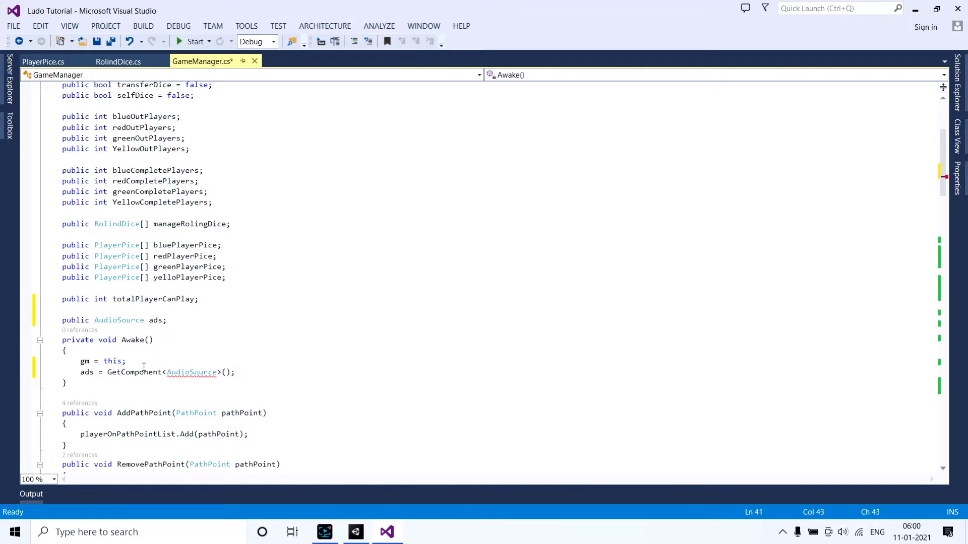
key("ctrl+s")
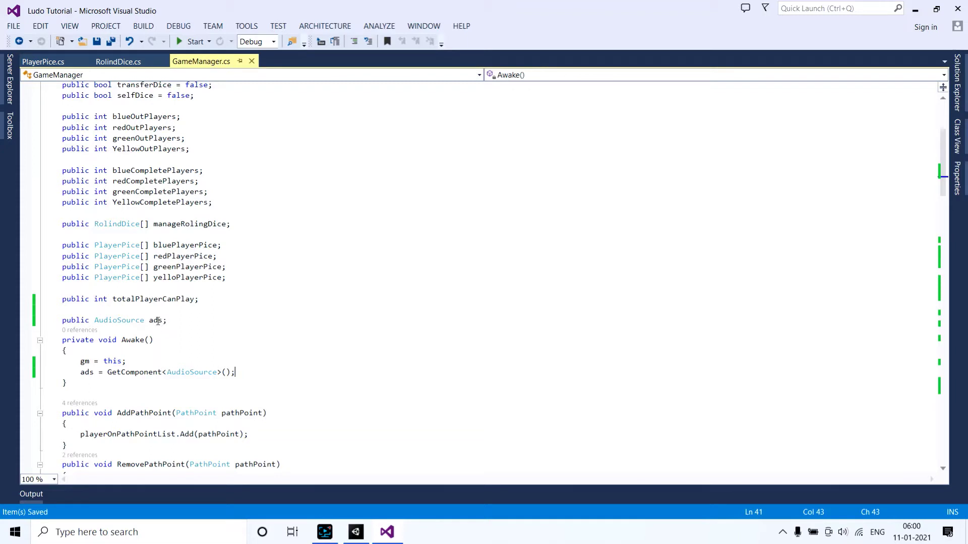
double_click(156, 321)
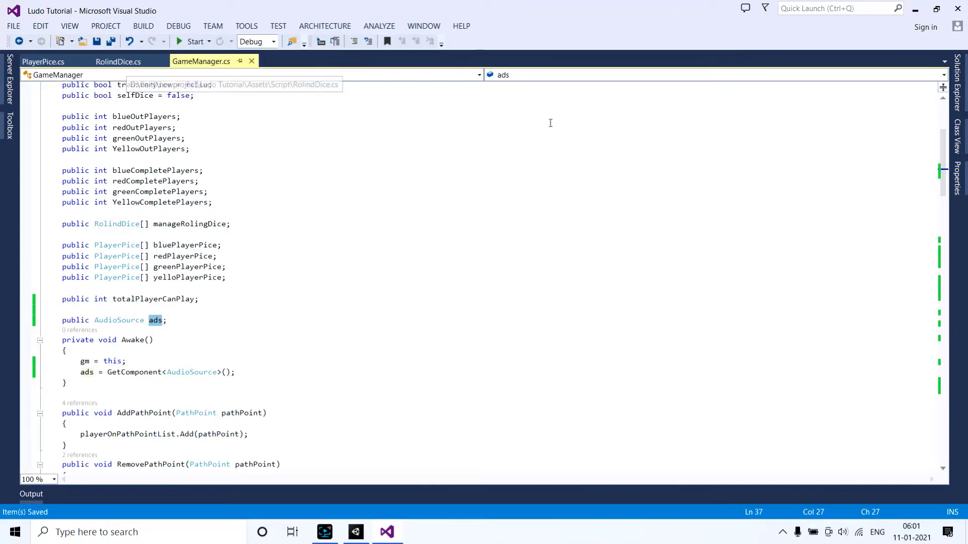
- Find the MoveSteps_Enum coroutine in RolindDice.cs
left_click(109, 66)
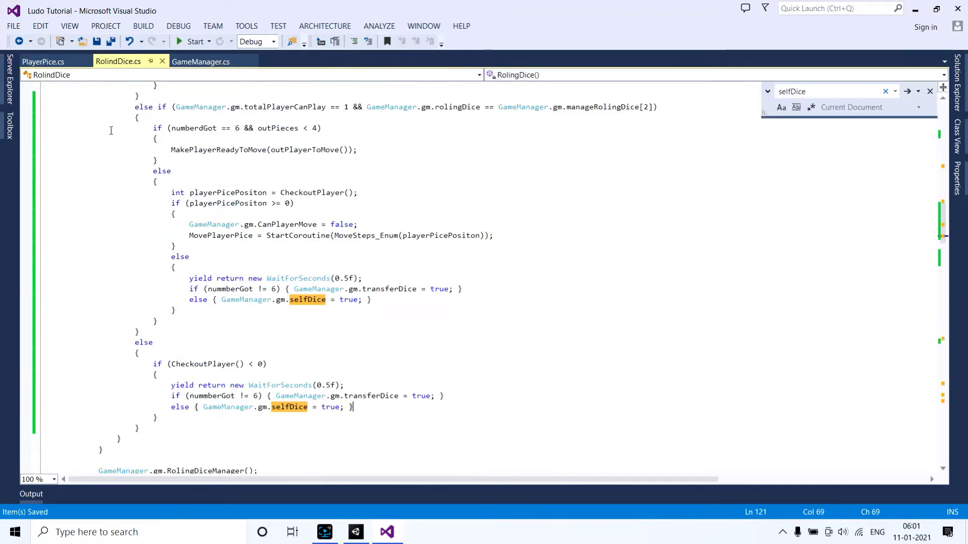
scroll(160, 286, "down", 6)
scroll(160, 286, "down", 6)
scroll(159, 286, "down", 7)
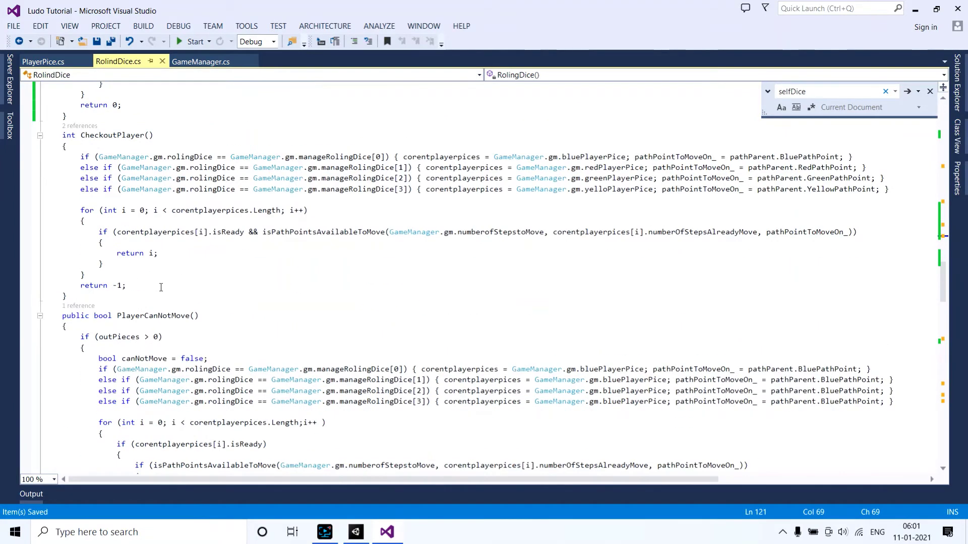
scroll(160, 286, "down", 6)
scroll(160, 285, "down", 1)
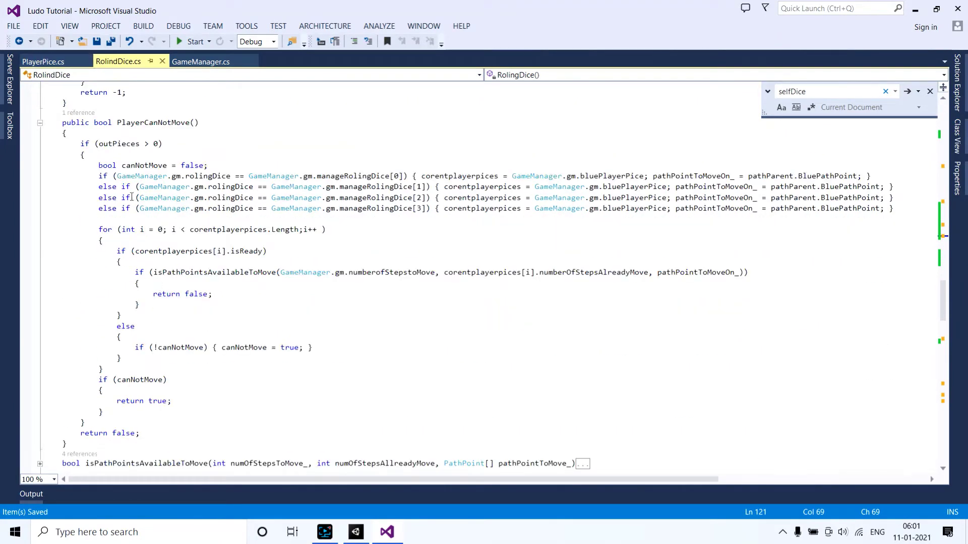
scroll(163, 306, "down", 1)
scroll(162, 306, "down", 6)
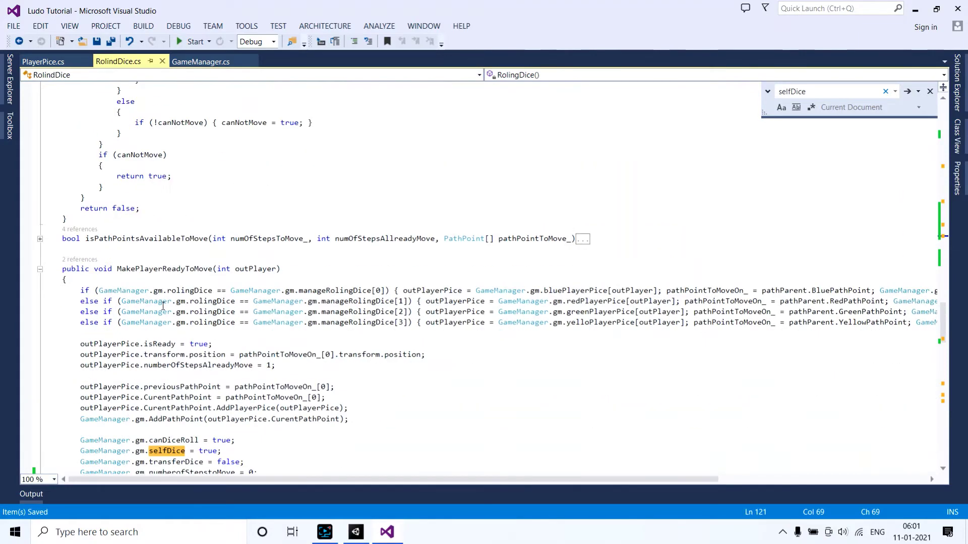
scroll(178, 274, "down", 4)
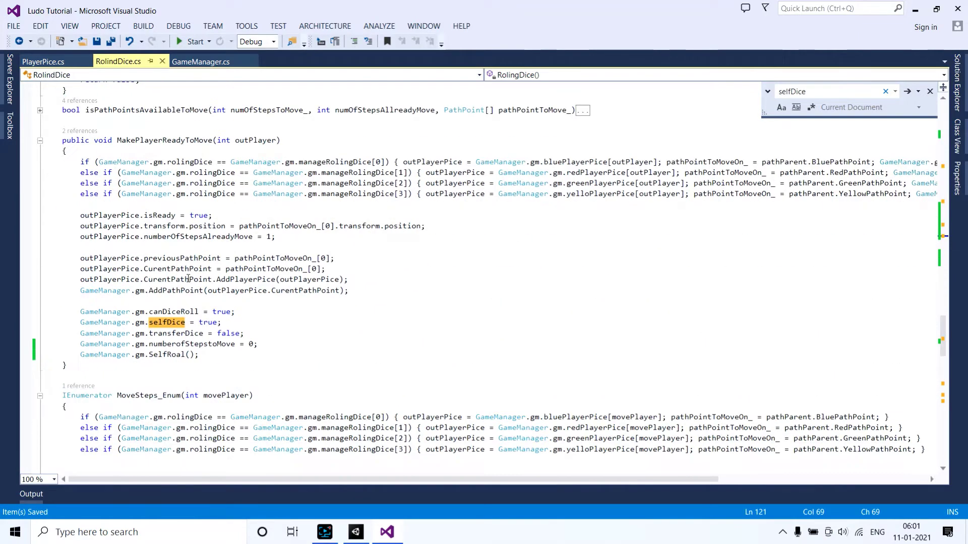
scroll(194, 302, "down", 3)
scroll(212, 331, "down", 3)
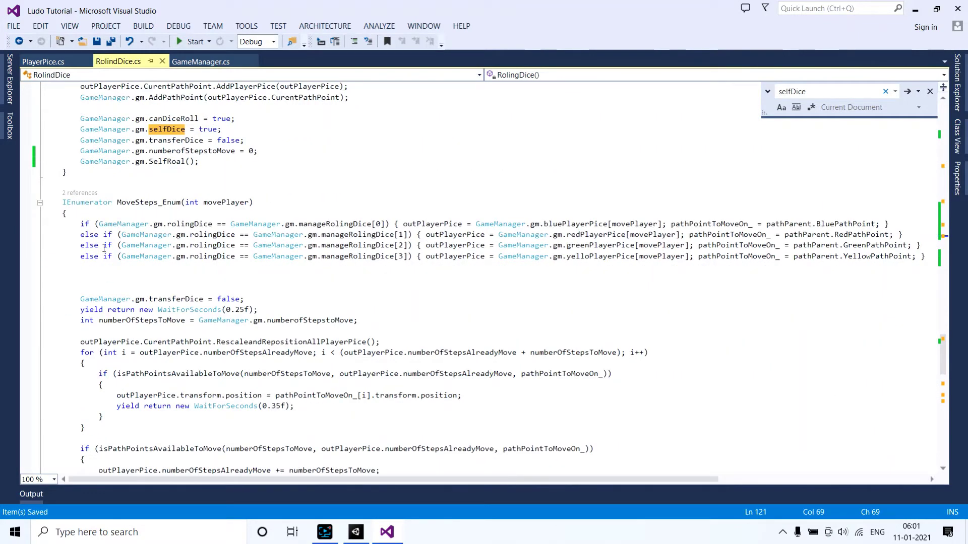
double_click(132, 200)
scroll(140, 211, "down", 2)
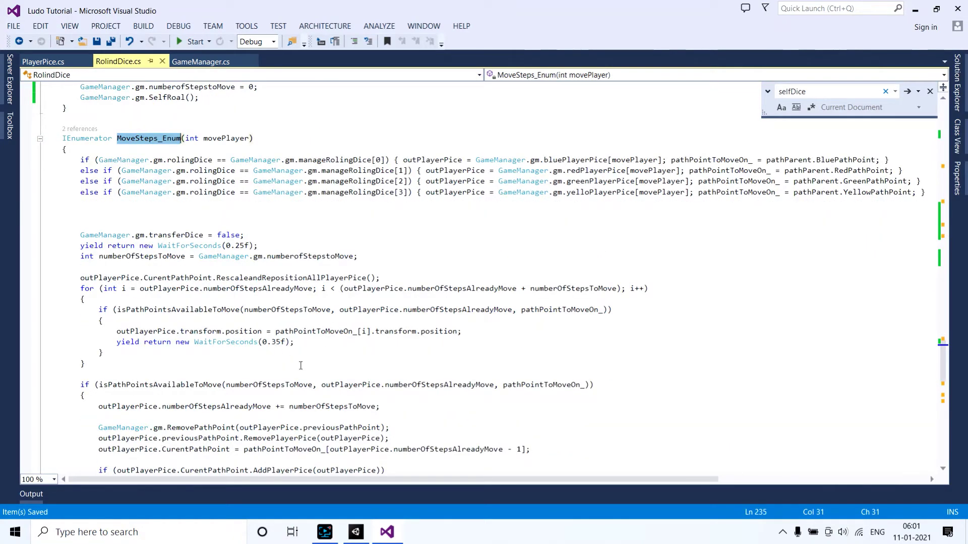
- Add GameManager.gm.ads.Play(); after the transform.position line in its loop and save the script
left_click(466, 331)
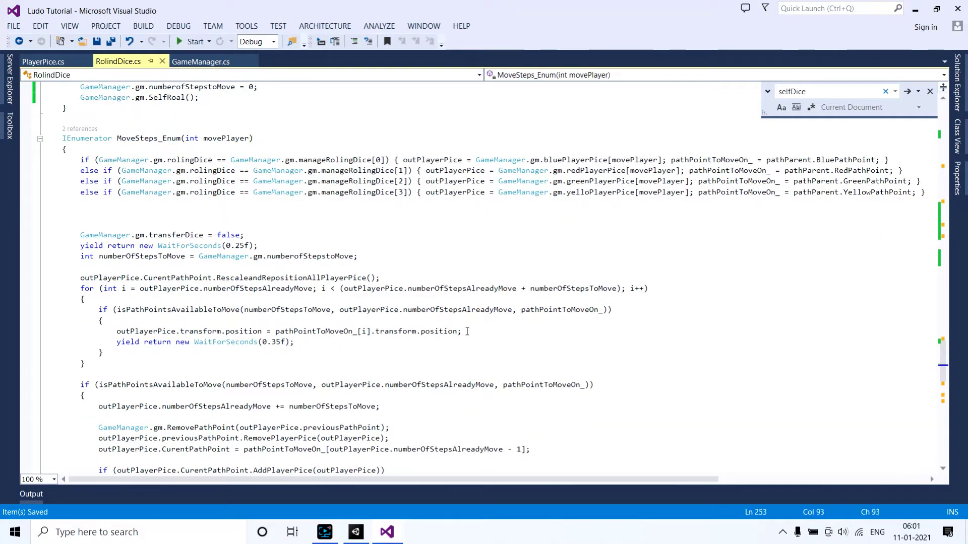
key("Return")
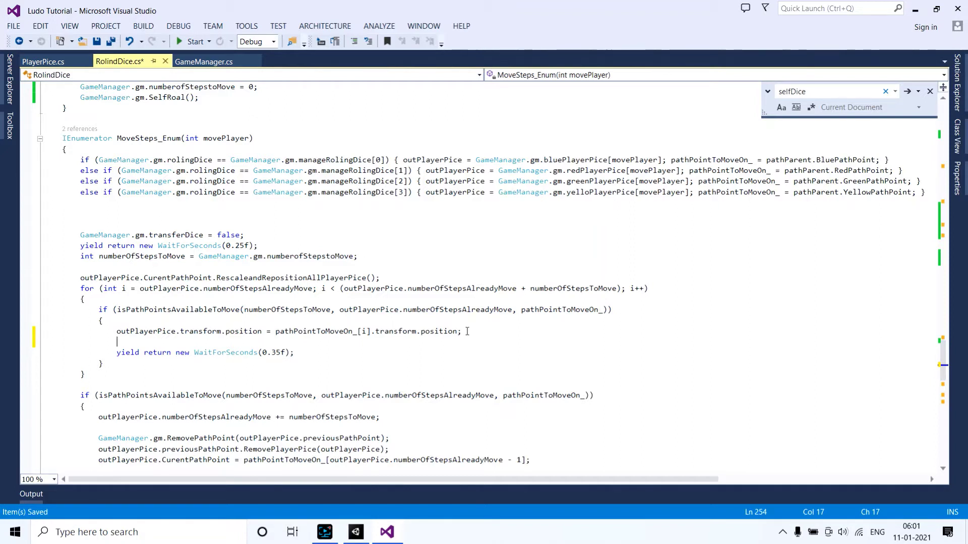
type("Gam")
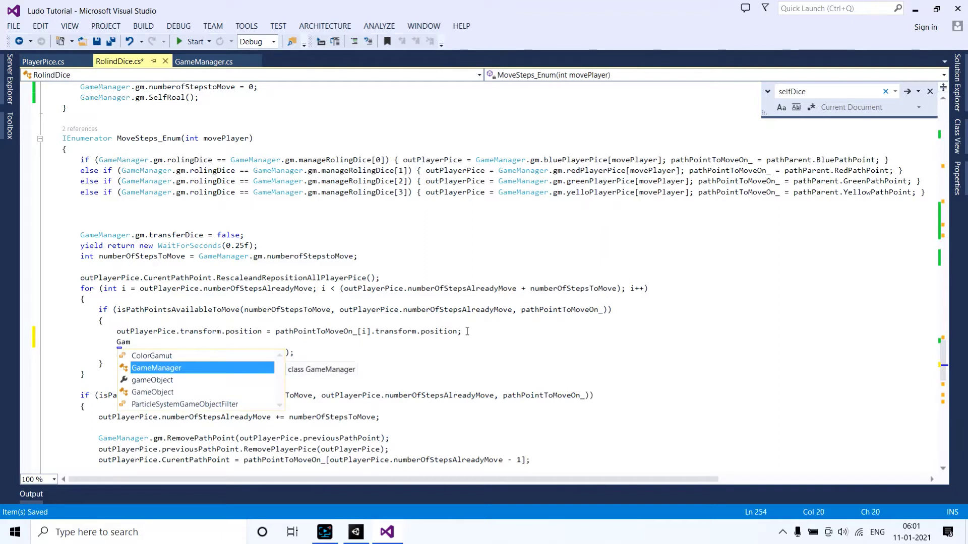
type("eManager.gm")
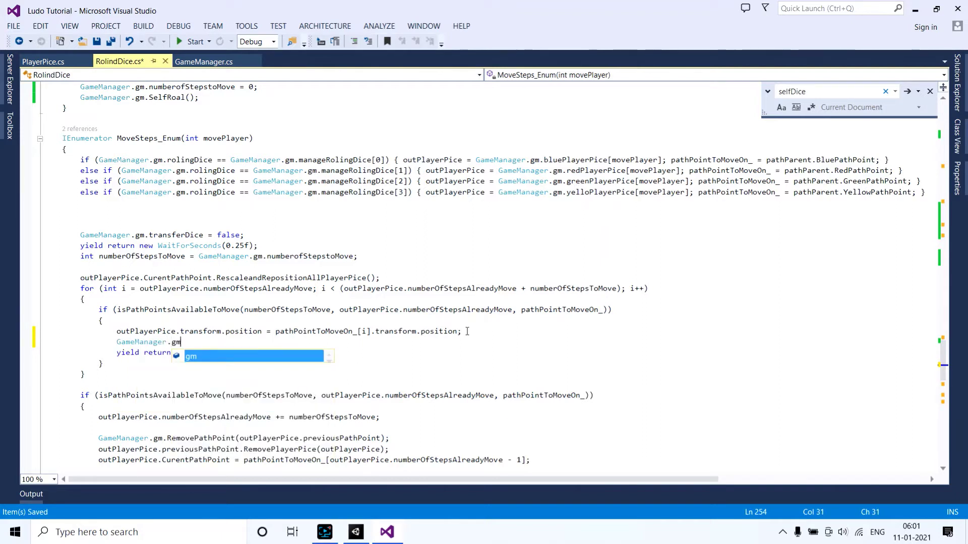
type(".")
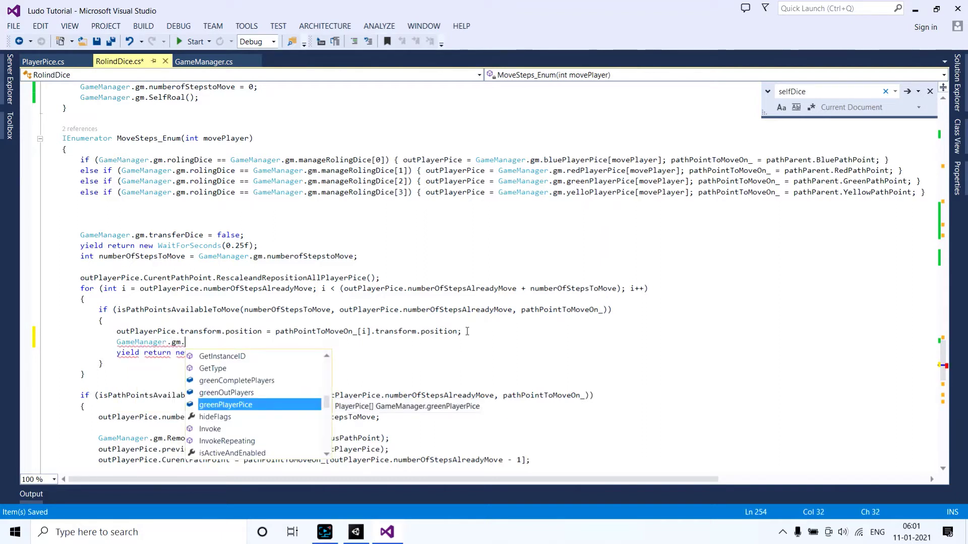
type("a")
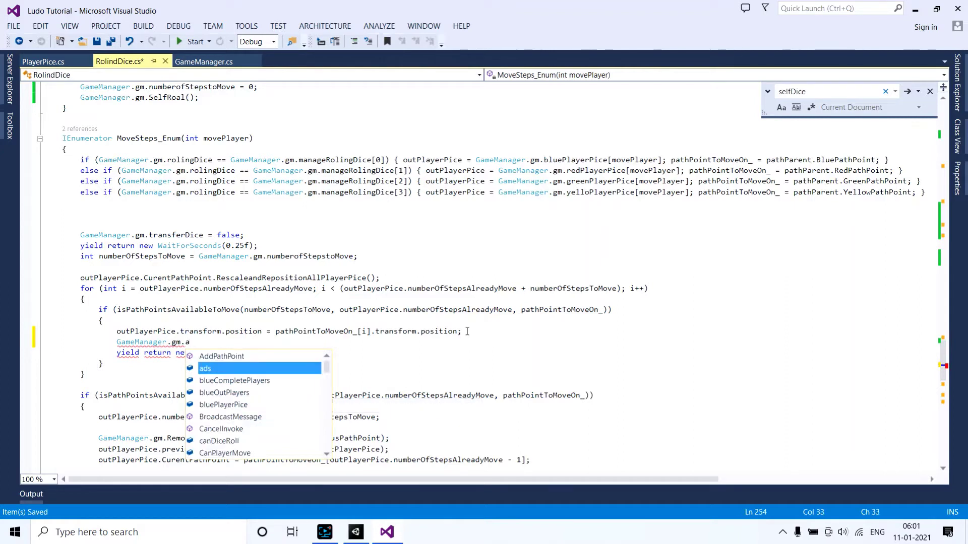
type("ds.p")
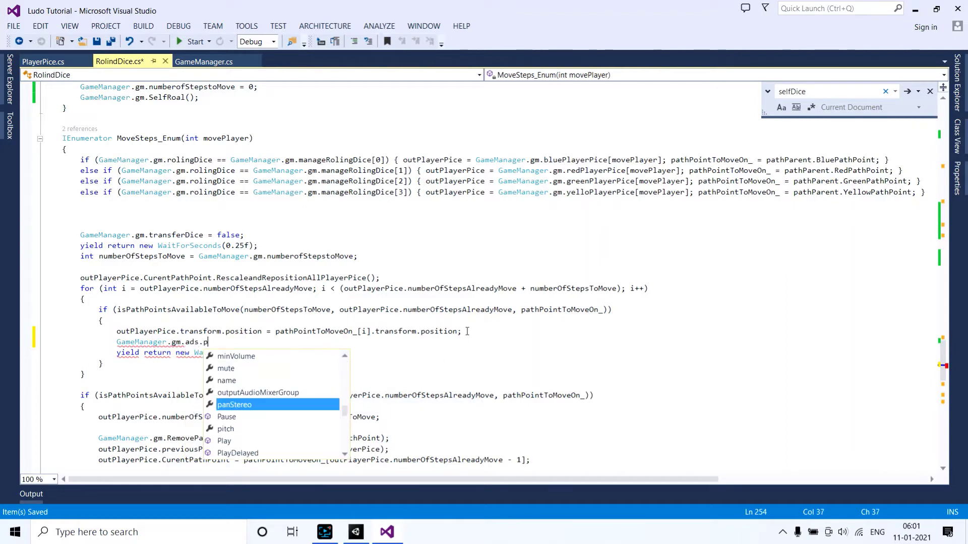
type("la")
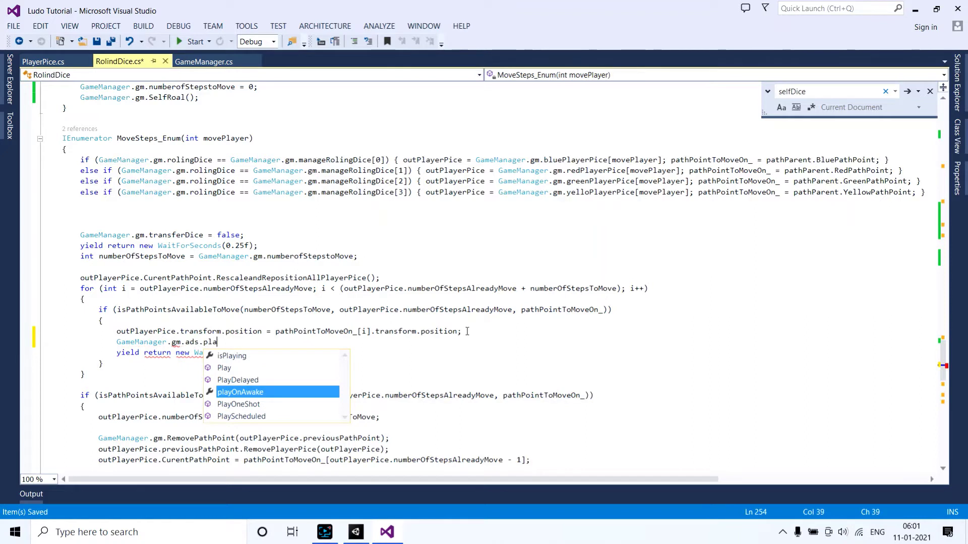
key("Up")
key("Up")
key("Tab")
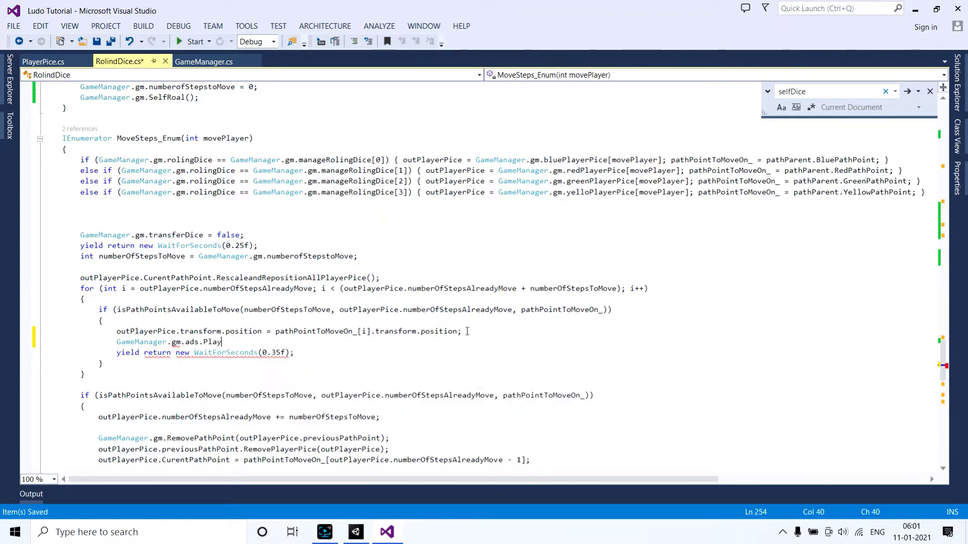
type("(")
type(");")
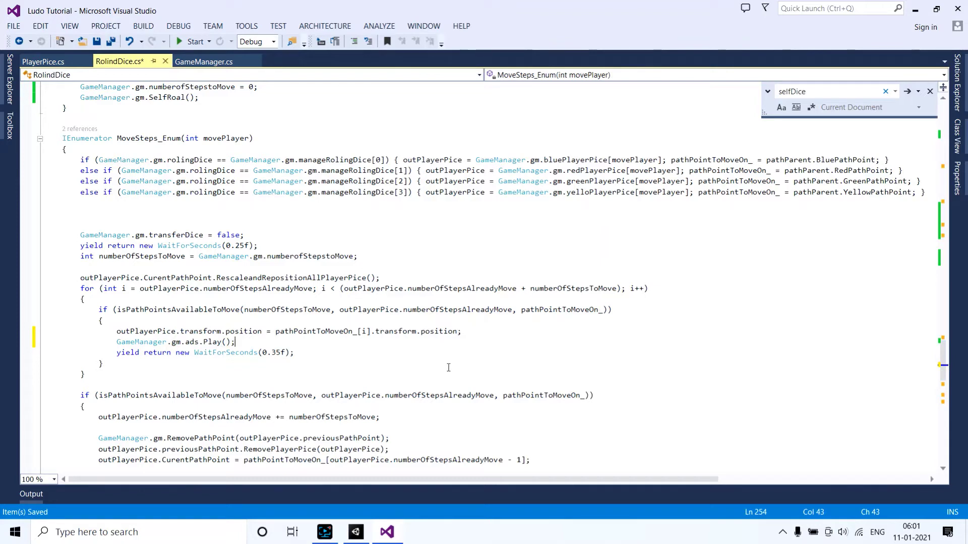
left_click_drag(448, 343, 466, 331)
key("ctrl+s")
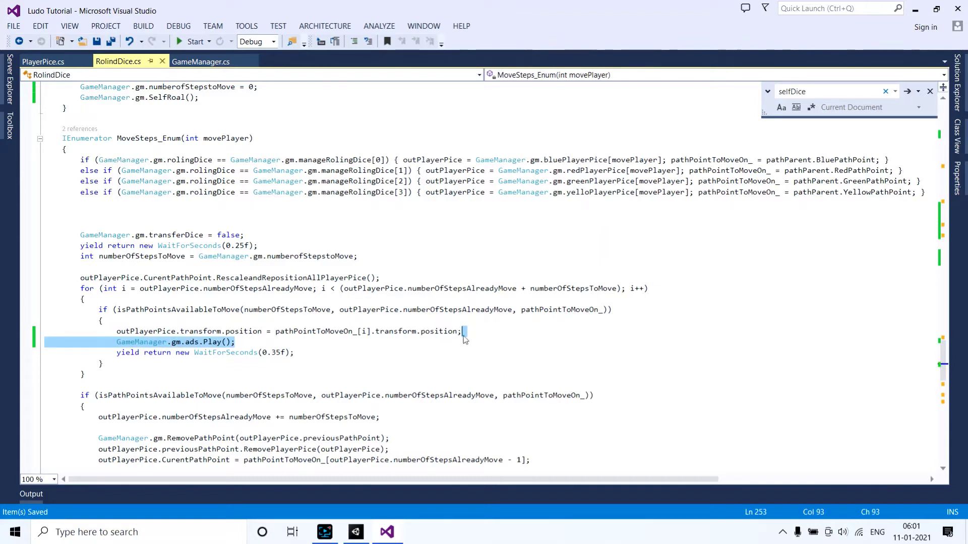
- Find the MoveSteps_Enum loop in PlayerPice.cs
left_click(43, 61)
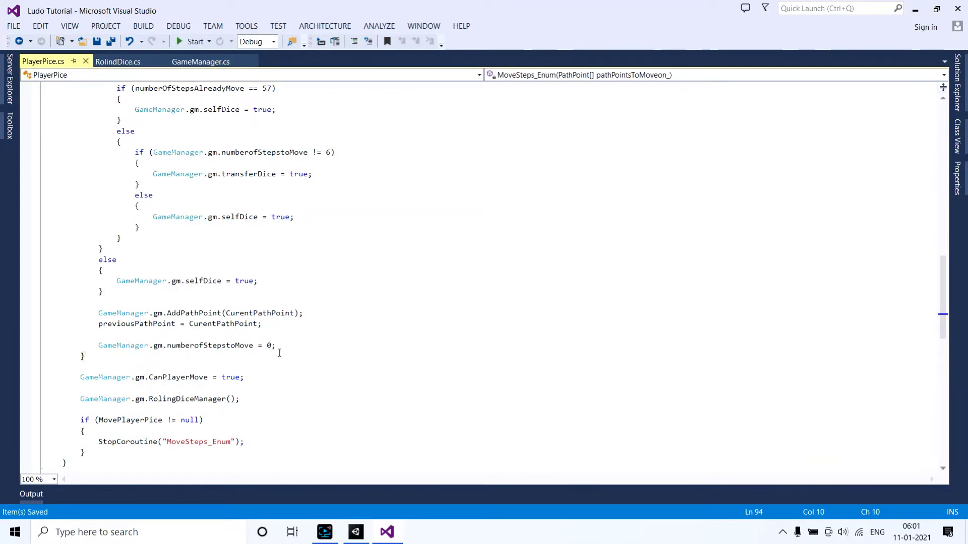
scroll(204, 378, "down", 5)
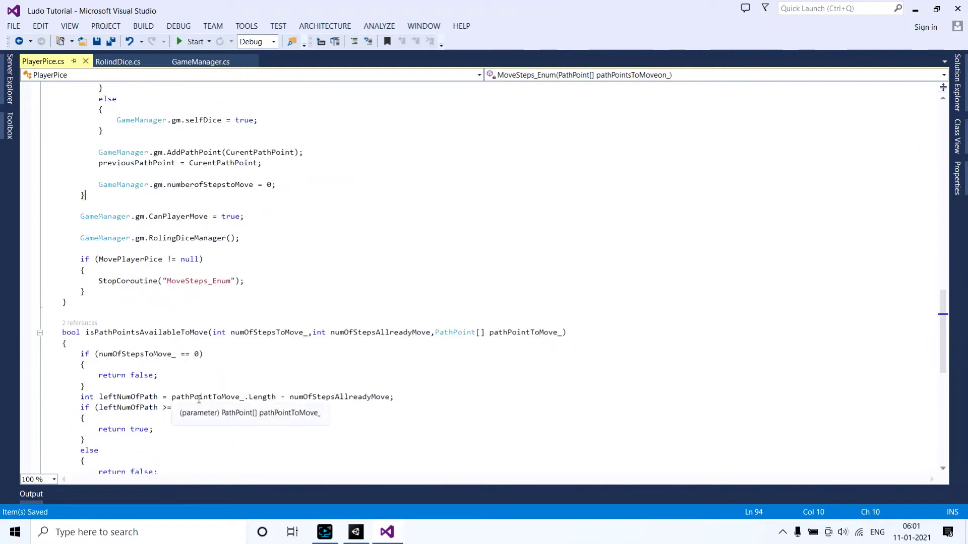
scroll(200, 399, "down", 5)
scroll(201, 398, "up", 5)
scroll(227, 378, "up", 6)
scroll(252, 364, "up", 5)
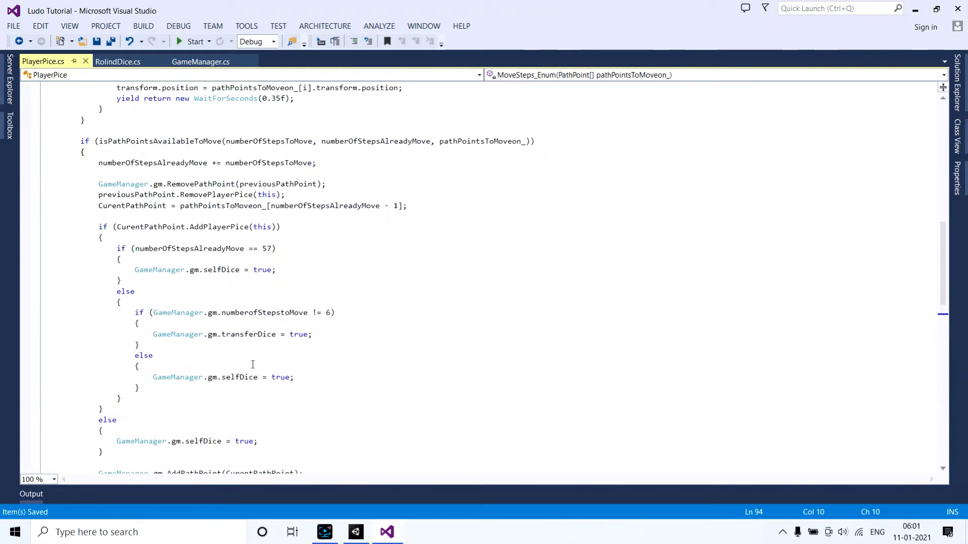
scroll(253, 364, "up", 1)
scroll(255, 307, "up", 3)
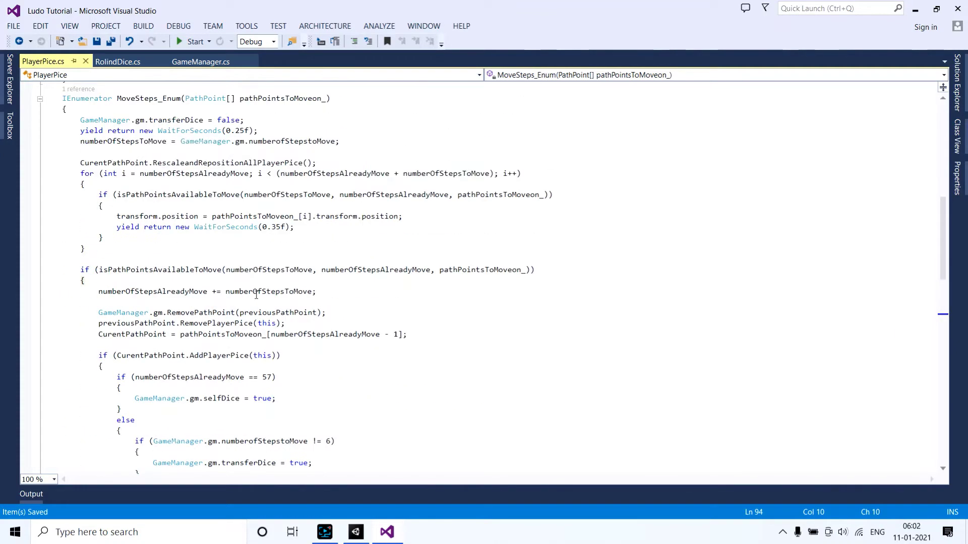
scroll(317, 353, "up", 3)
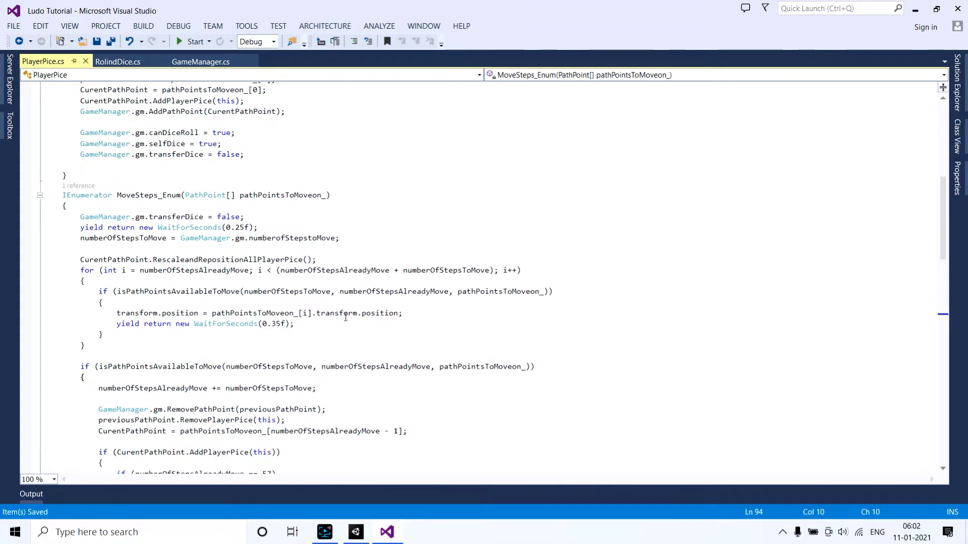
- Insert GameManager.gm.ads.Play(); after the transform.position line in that loop
left_click(427, 312)
key("Return")
type("GameManager.gm.ads.Play();")
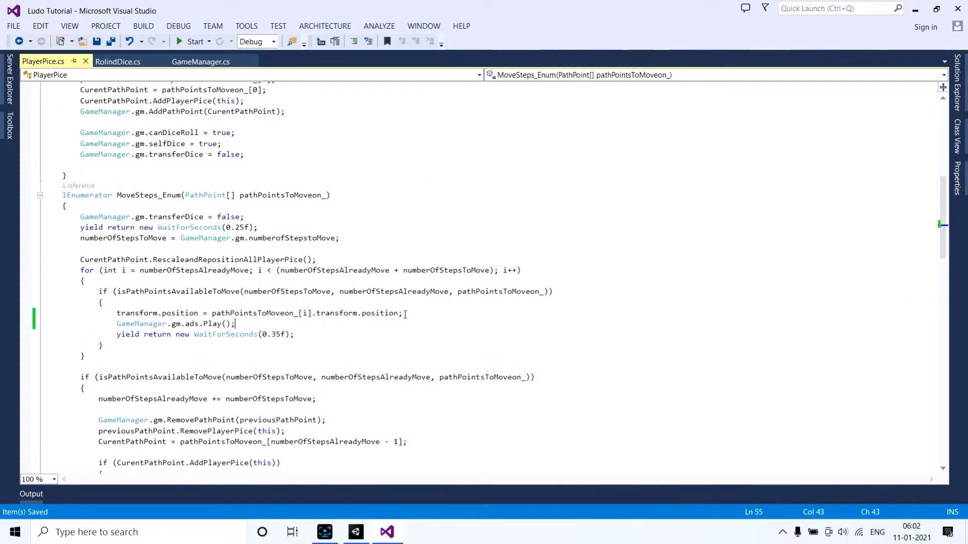
scroll(387, 326, "down", 4)
scroll(386, 327, "down", 1)
scroll(376, 335, "down", 3)
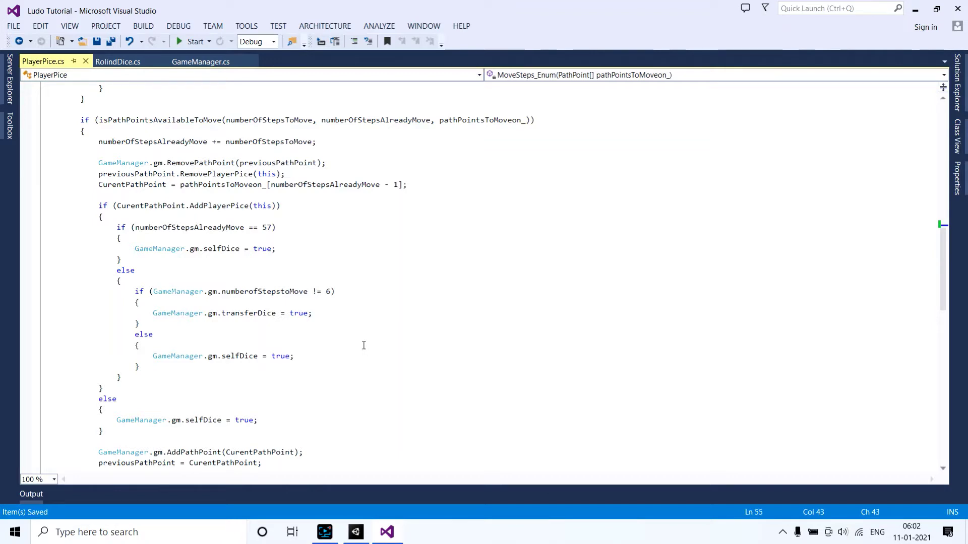
scroll(316, 356, "down", 1)
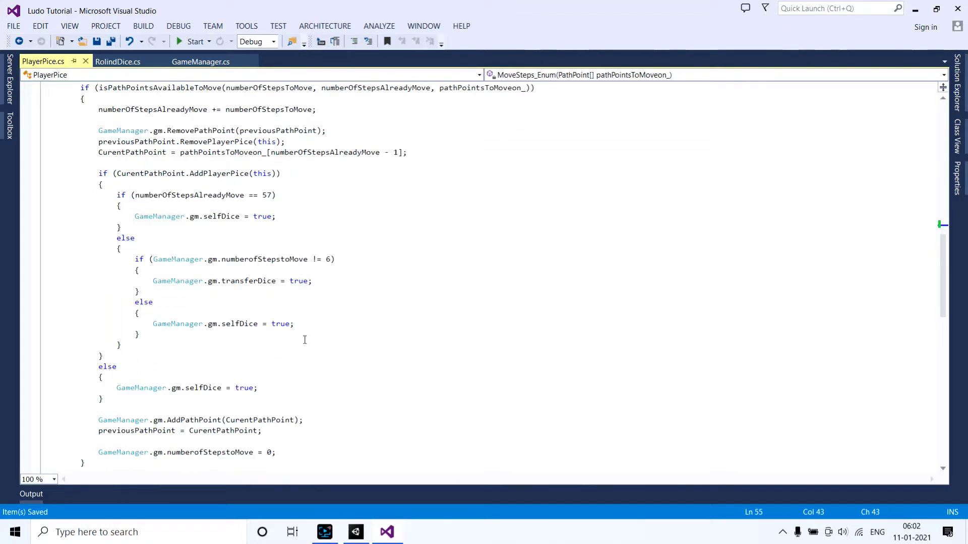
scroll(305, 346, "down", 2)
scroll(300, 347, "down", 2)
scroll(293, 350, "up", 4)
- Back in Unity, play against the computer, roll the blue dice four times, then stop Play mode
left_click(355, 533)
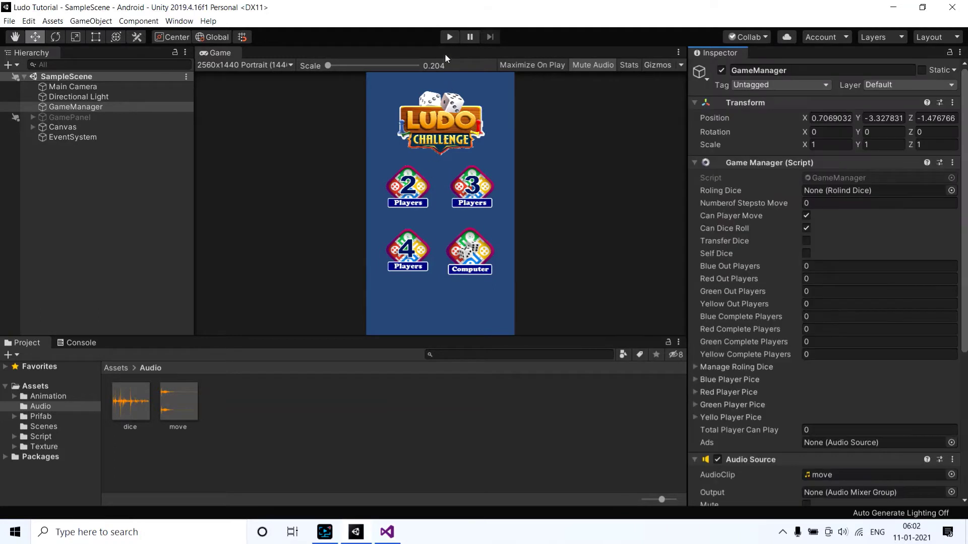
left_click(448, 38)
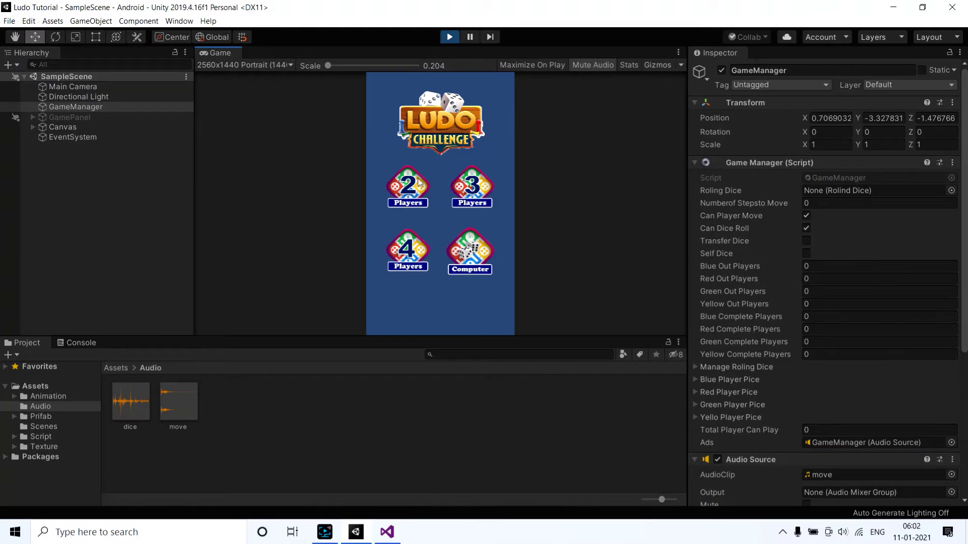
left_click(460, 263)
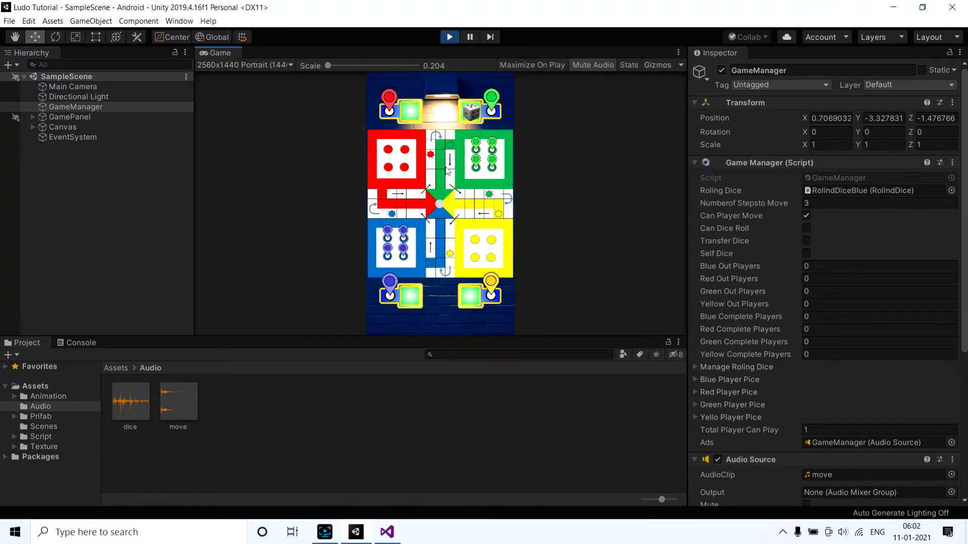
left_click(408, 298)
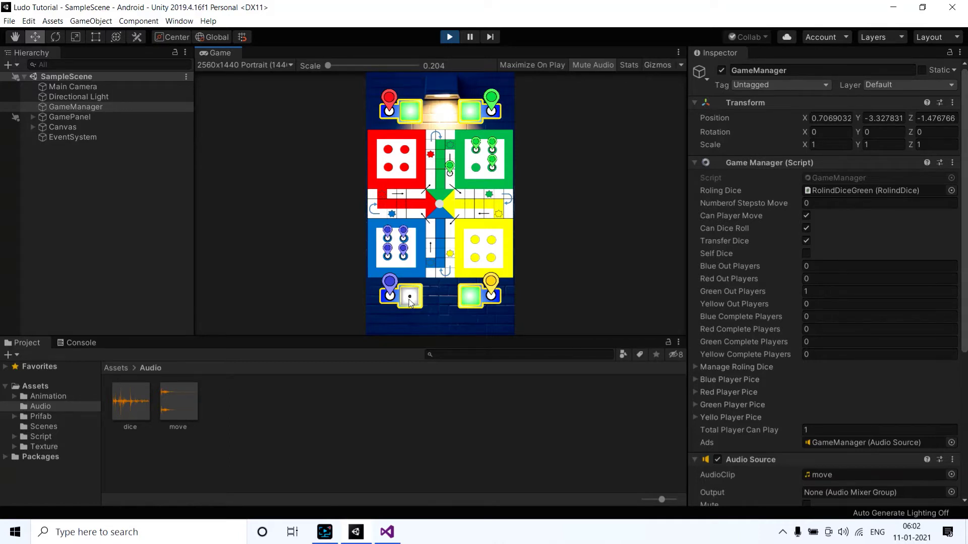
left_click(409, 300)
left_click(410, 298)
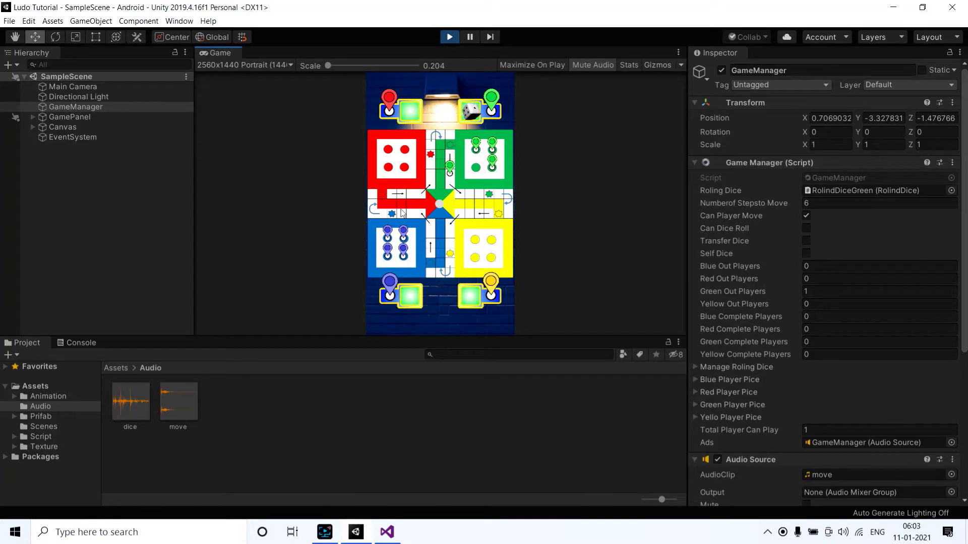
left_click(452, 172)
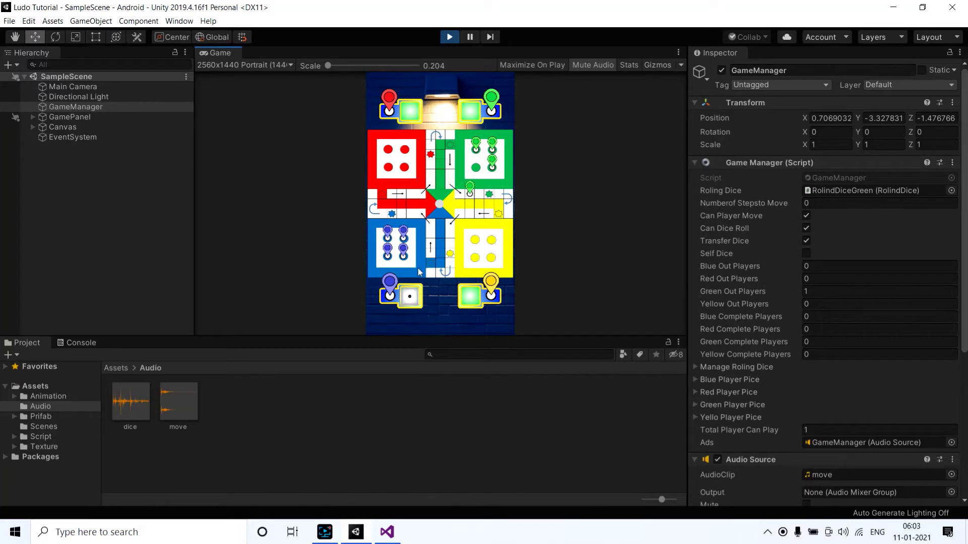
left_click(411, 294)
left_click(448, 37)
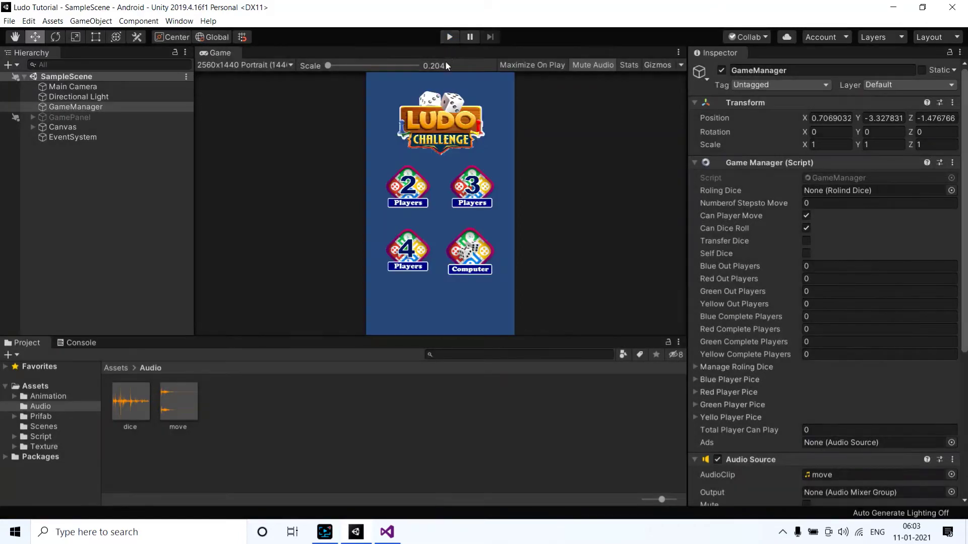
- Start a game against the computer, roll the blue dice twice, and show the Console
left_click(448, 38)
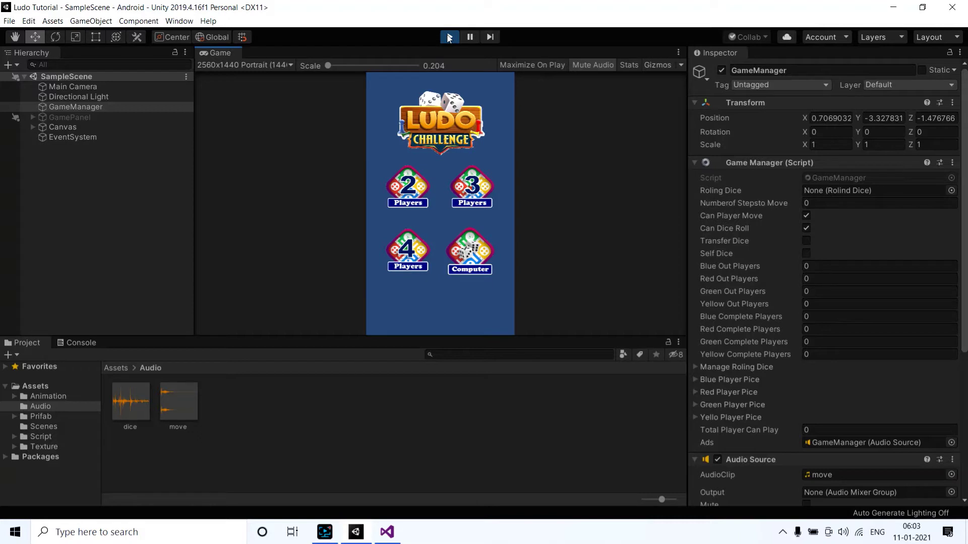
left_click(469, 262)
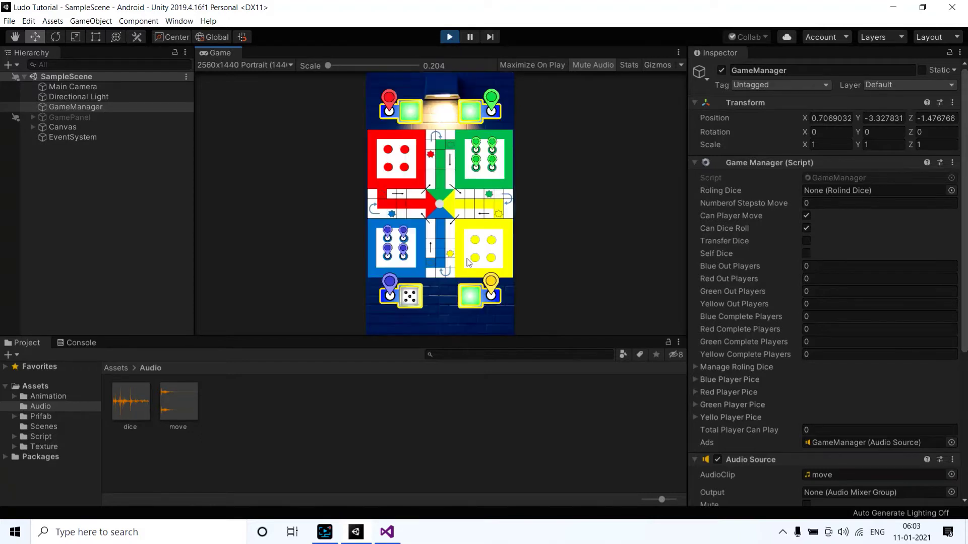
left_click(410, 298)
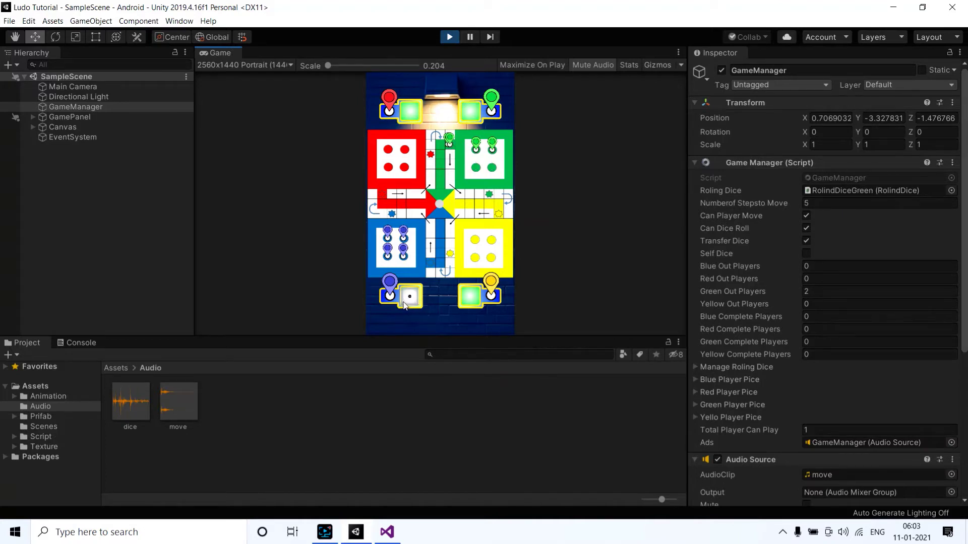
left_click(406, 302)
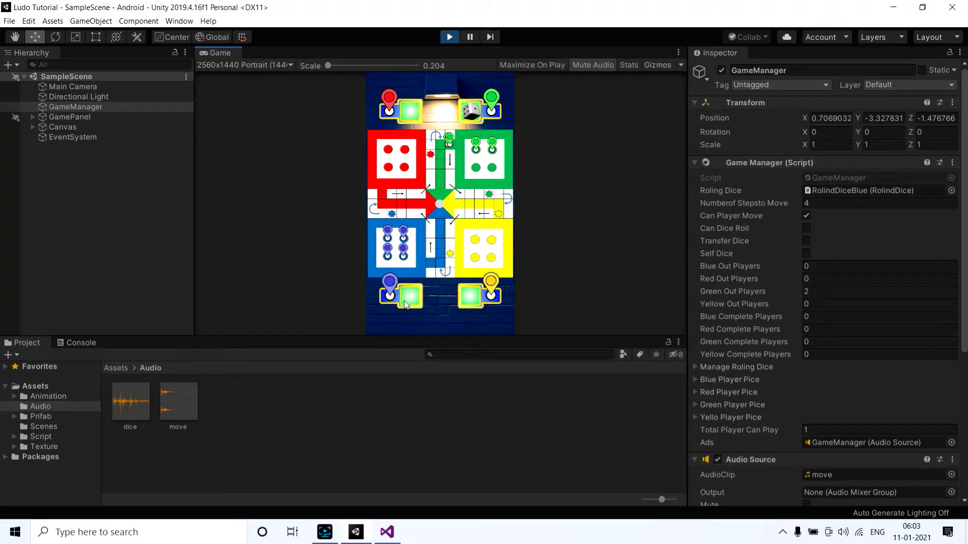
left_click(80, 343)
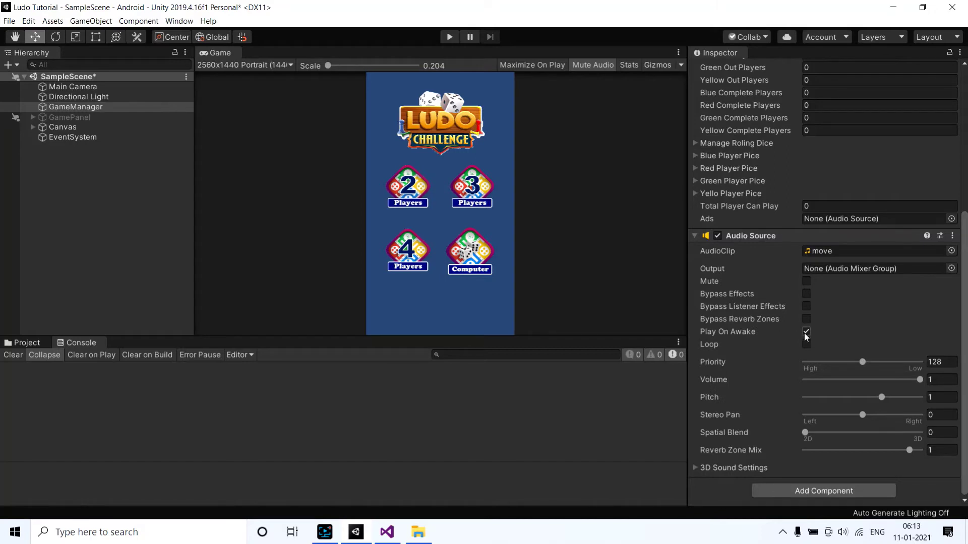
- Turn off Play On Awake on GameManager's Audio Source
left_click(761, 334)
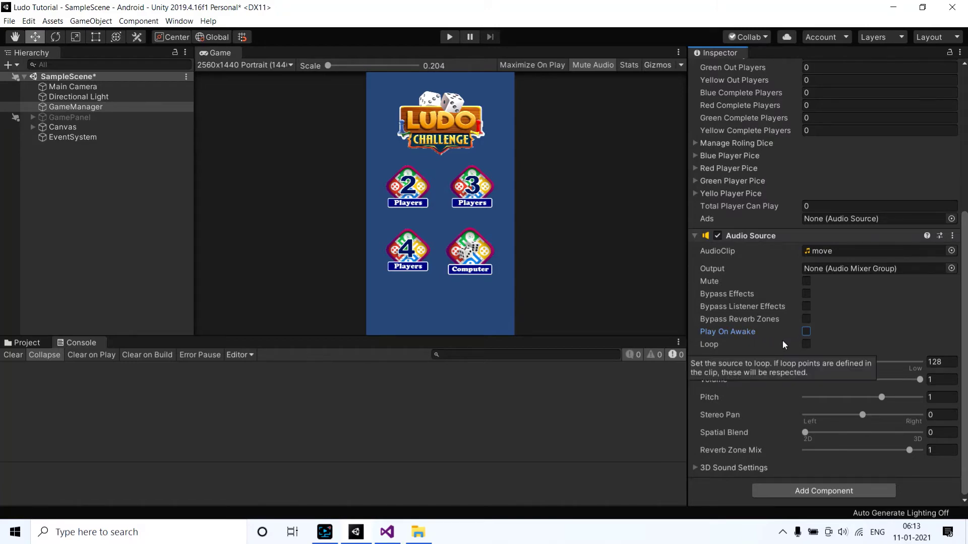
scroll(783, 353, "up", 5)
scroll(784, 354, "down", 5)
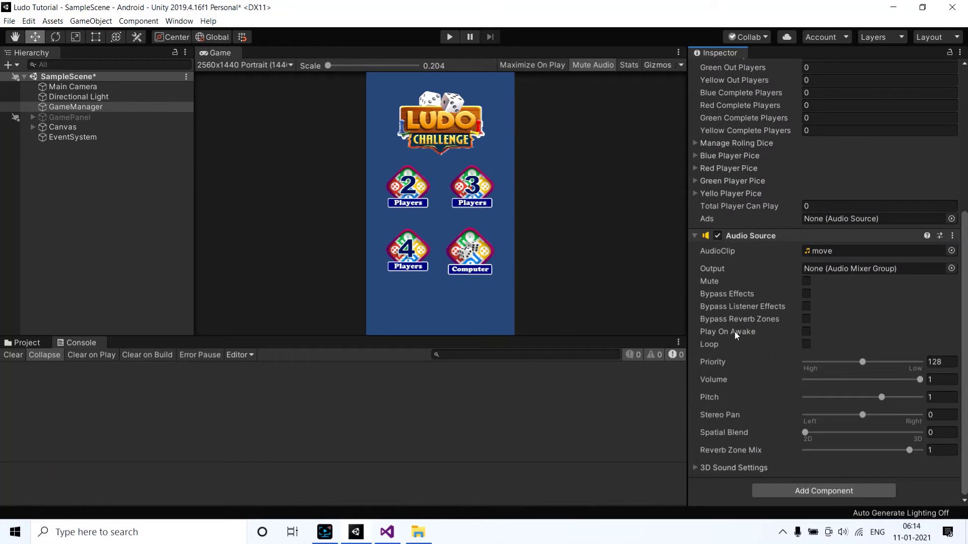
- Test a game against the computer, rolling the blue dice six times, then stop Play mode
left_click(448, 39)
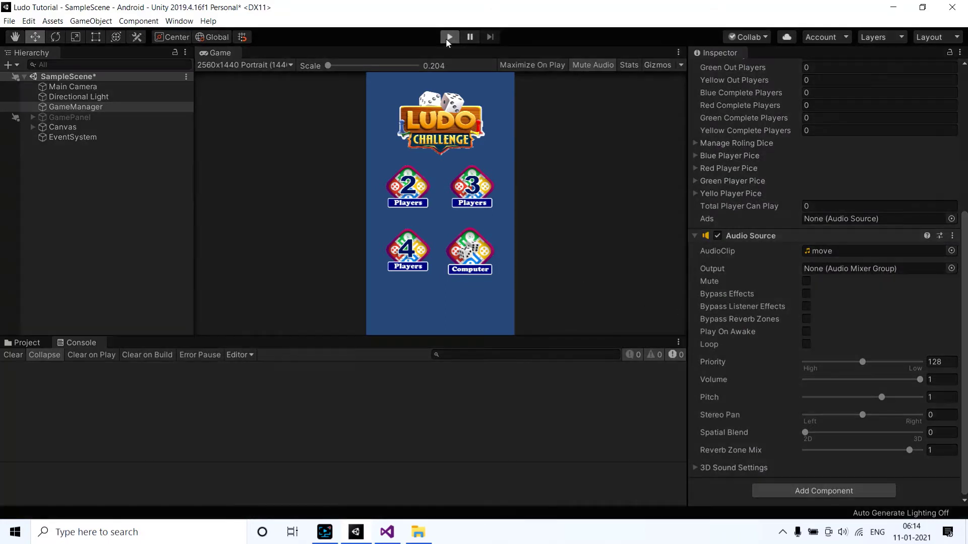
left_click(467, 249)
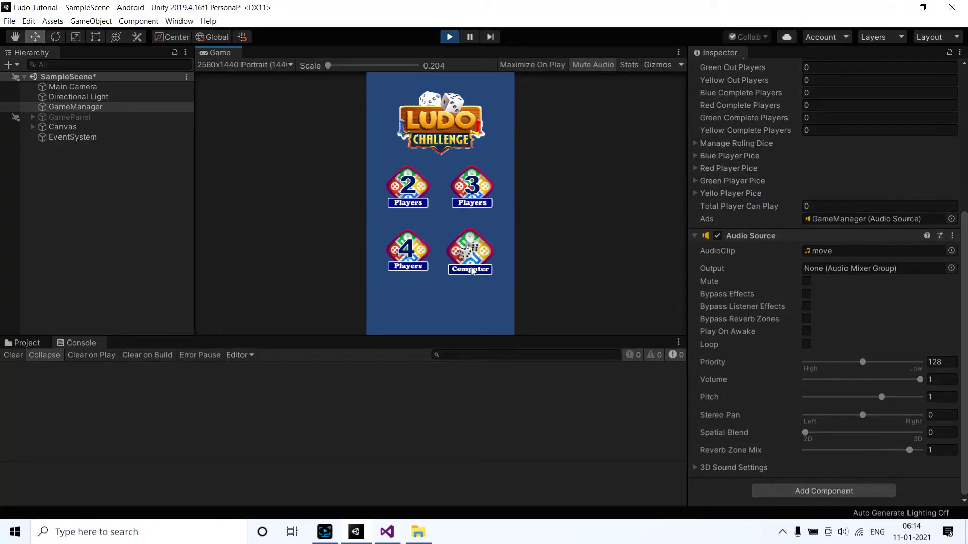
left_click(412, 298)
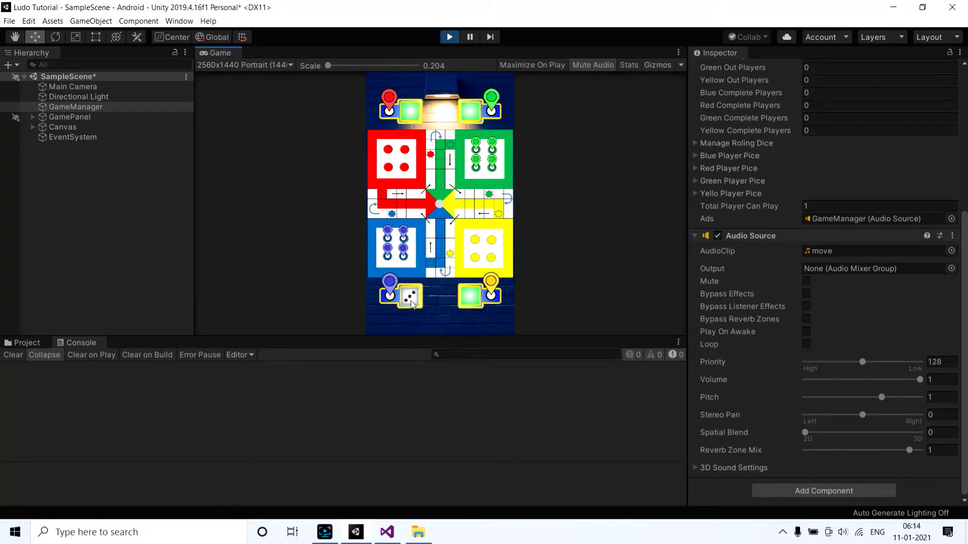
left_click(411, 303)
left_click(411, 303)
left_click(408, 303)
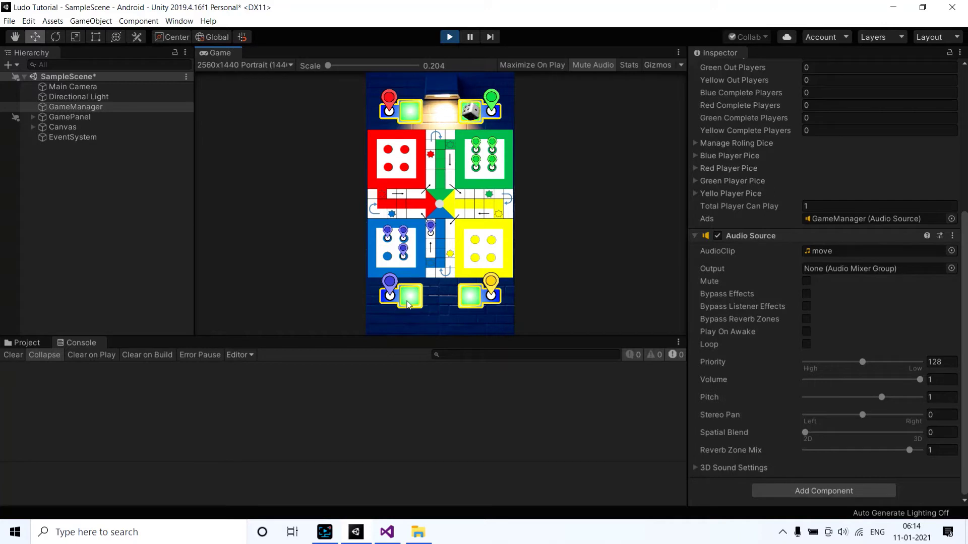
left_click(408, 304)
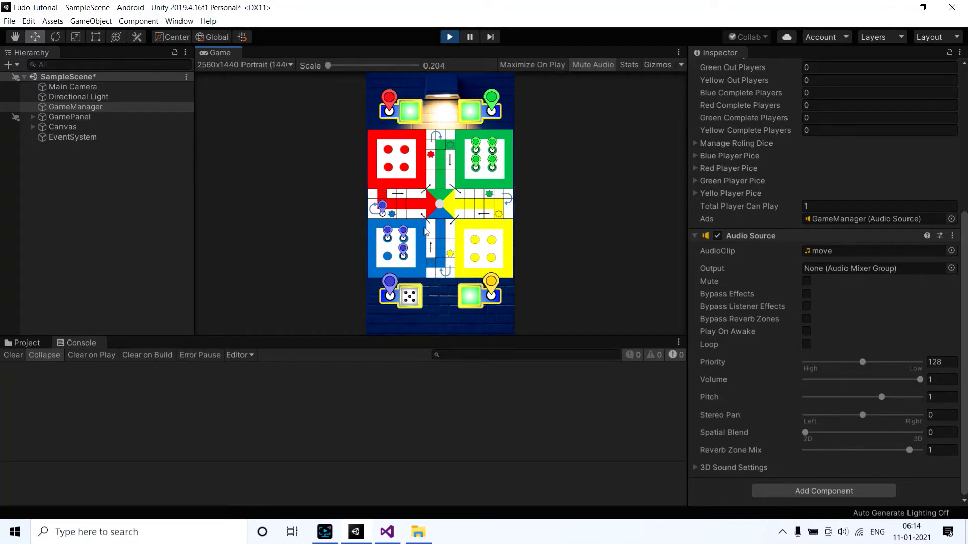
left_click(407, 298)
left_click(450, 37)
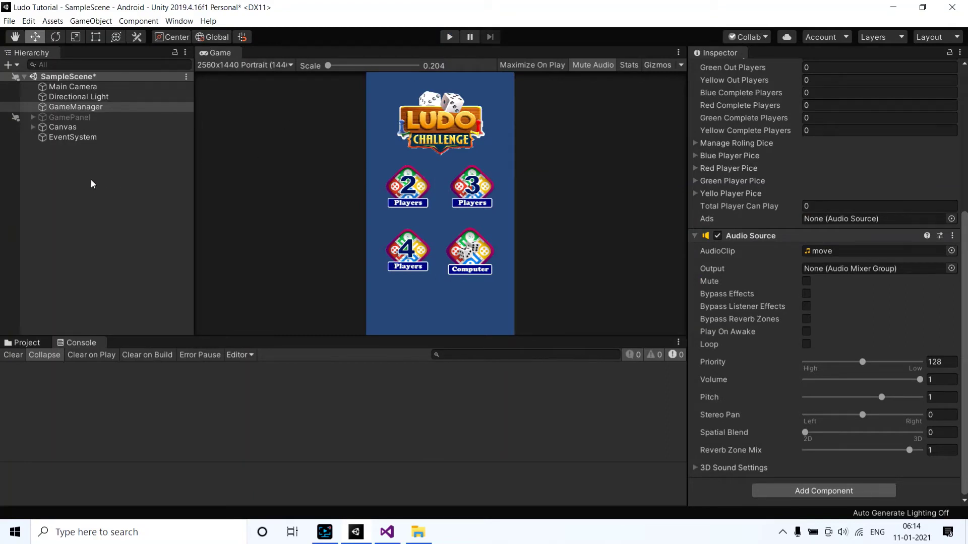
- Create an empty object named Audios in the Hierarchy
right_click(69, 171)
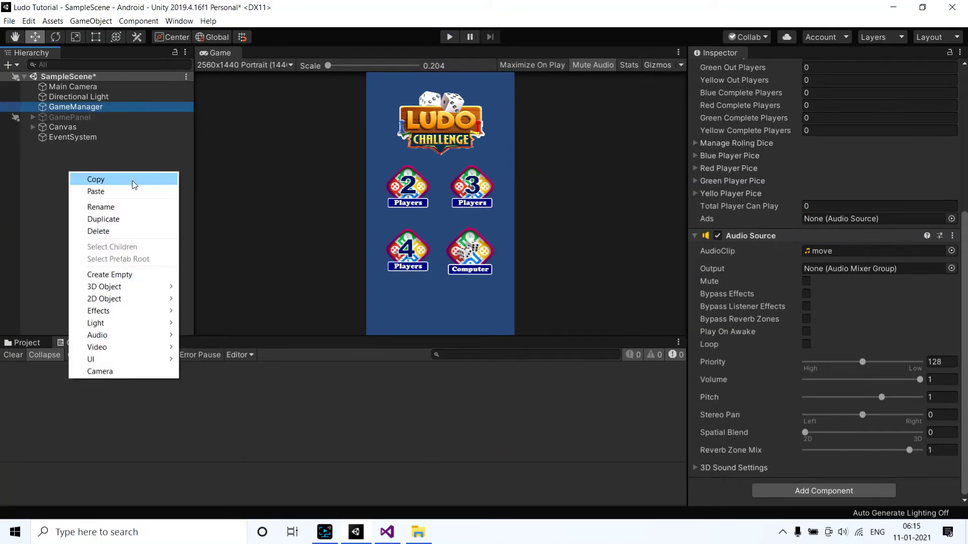
left_click(117, 276)
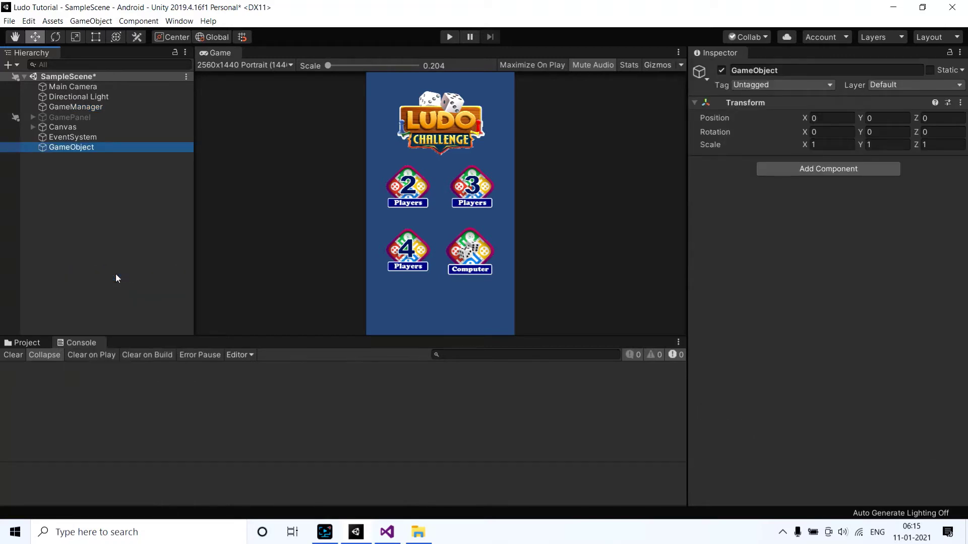
left_click(63, 148)
type("Audios")
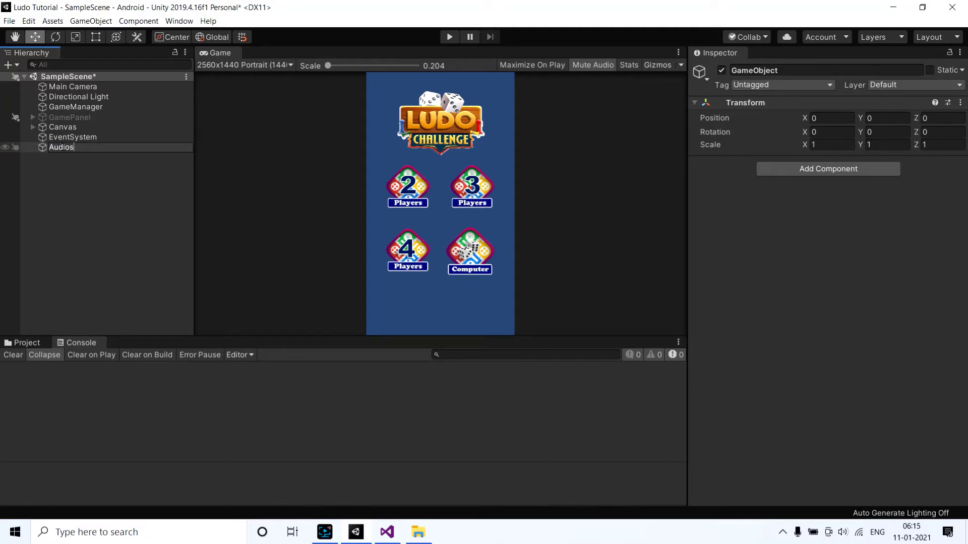
key("Return")
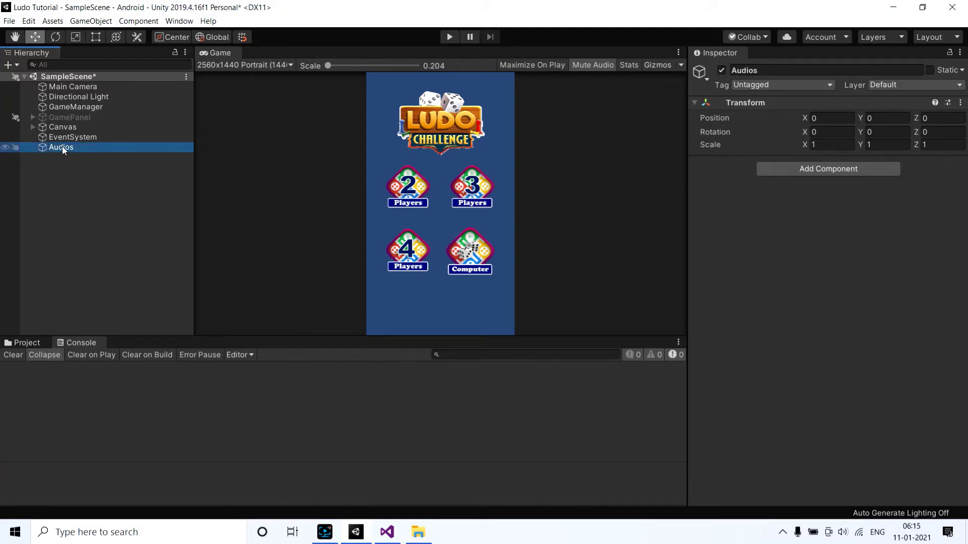
- Add an empty child under Audios and rename it Dice
right_click(62, 146)
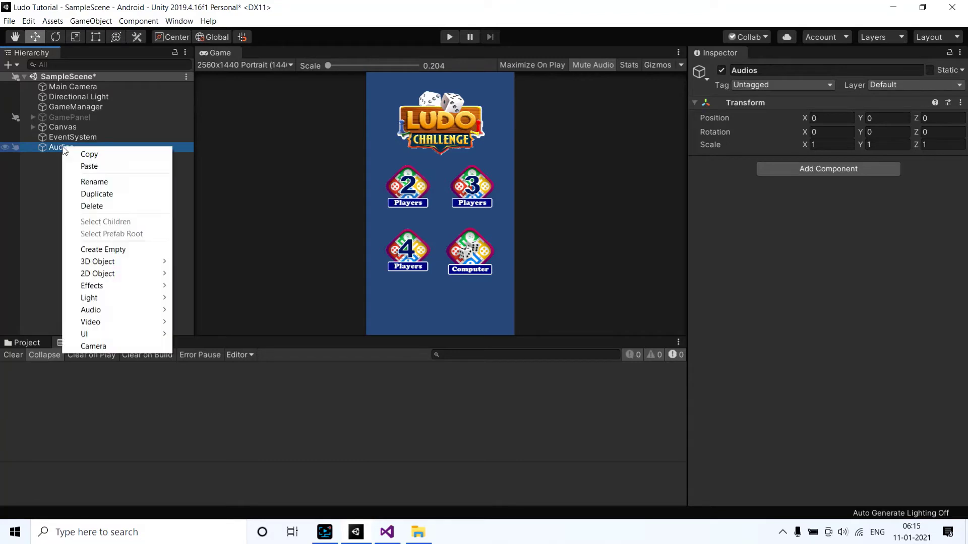
left_click(138, 246)
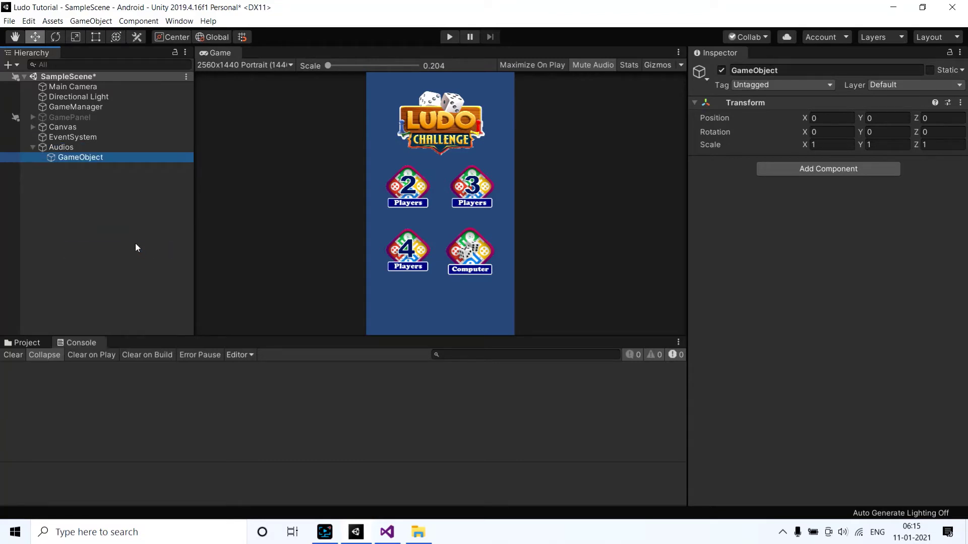
left_click(135, 243)
key("e")
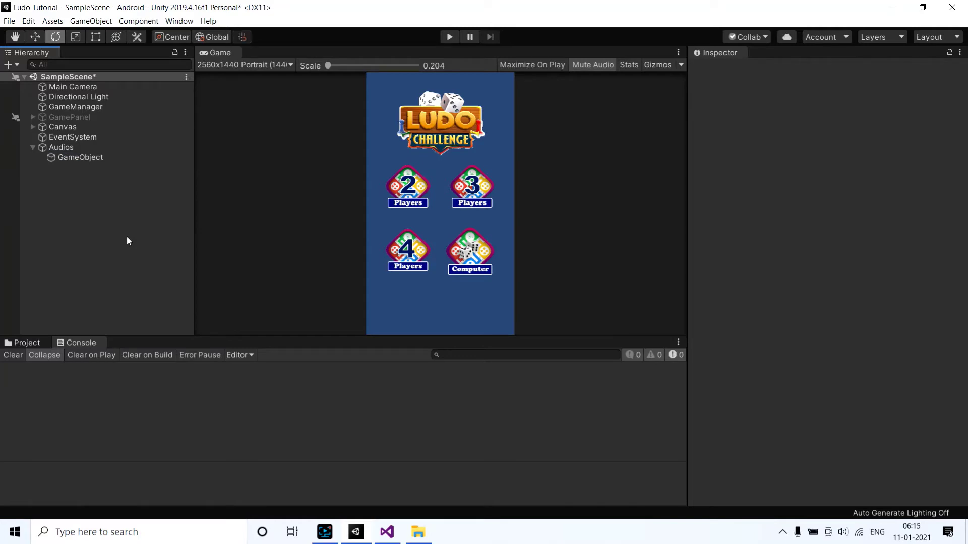
left_click(90, 157)
right_click(90, 157)
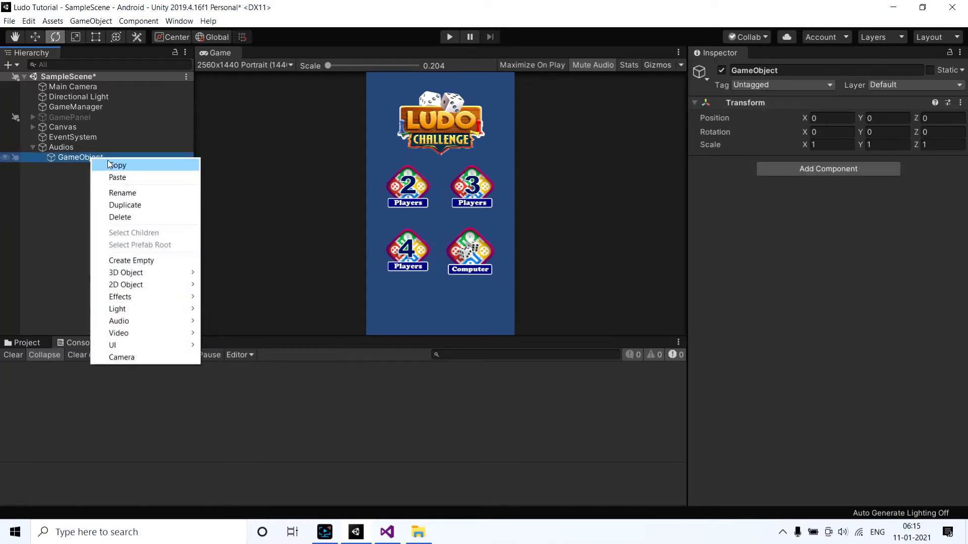
left_click(144, 193)
type("Di")
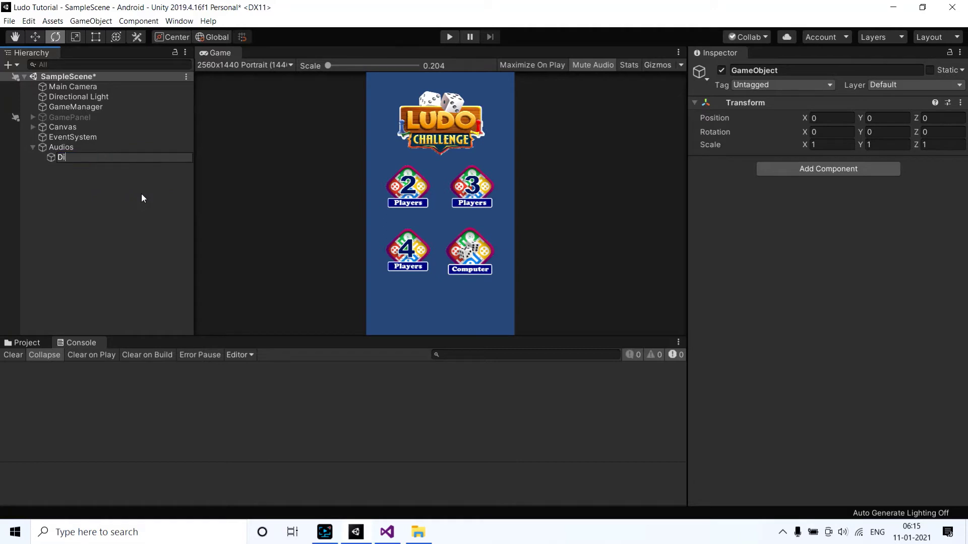
type("ce")
key("Return")
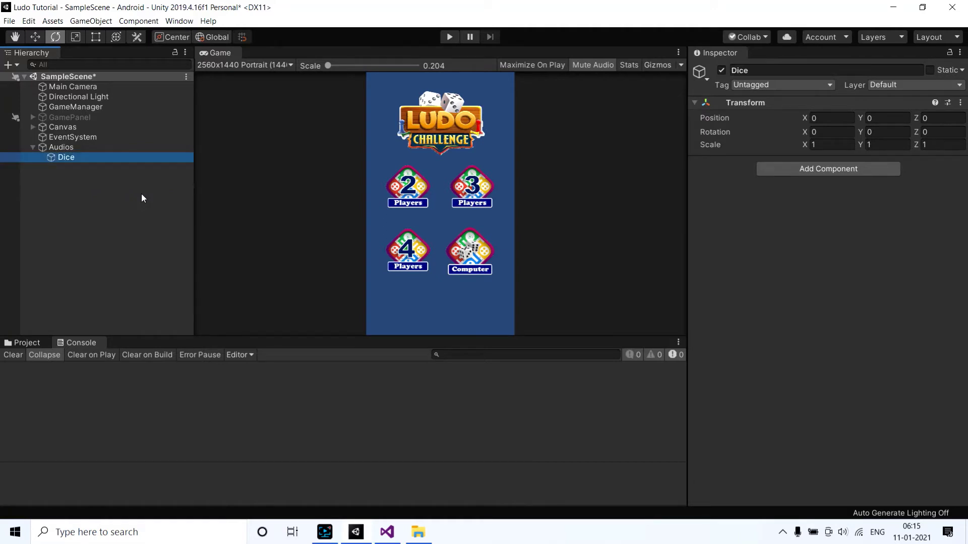
left_click(27, 343)
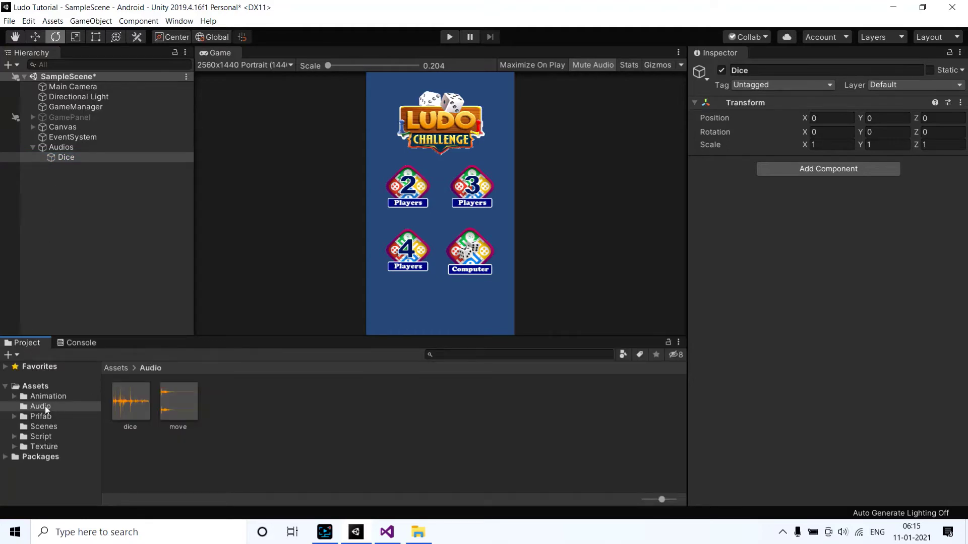
- Add an Audio Source component to the Dice object
left_click(32, 437)
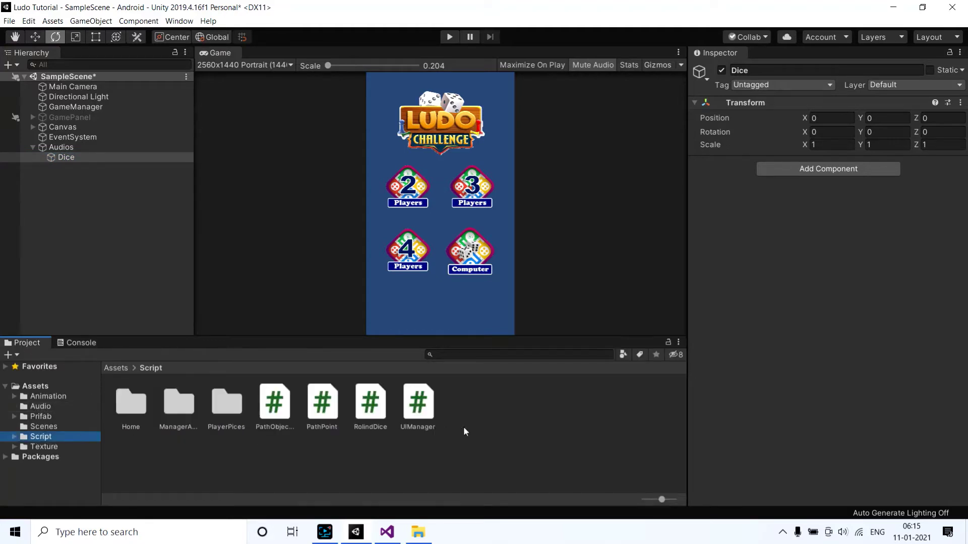
right_click(500, 429)
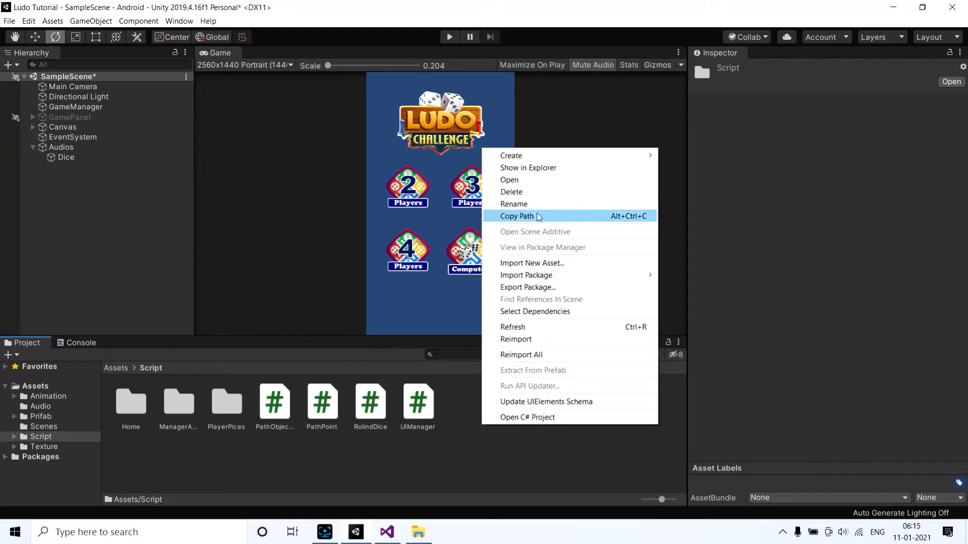
left_click(71, 160)
left_click(71, 159)
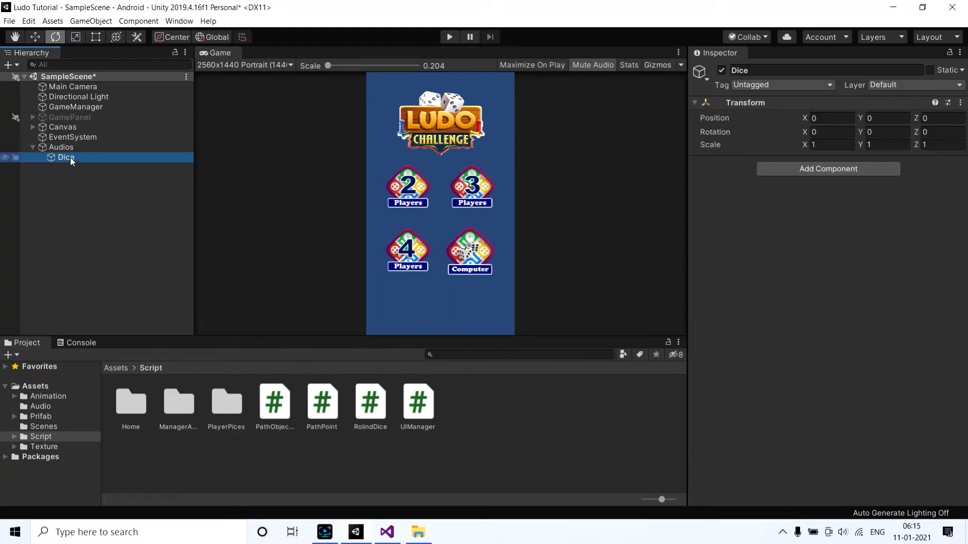
left_click(811, 170)
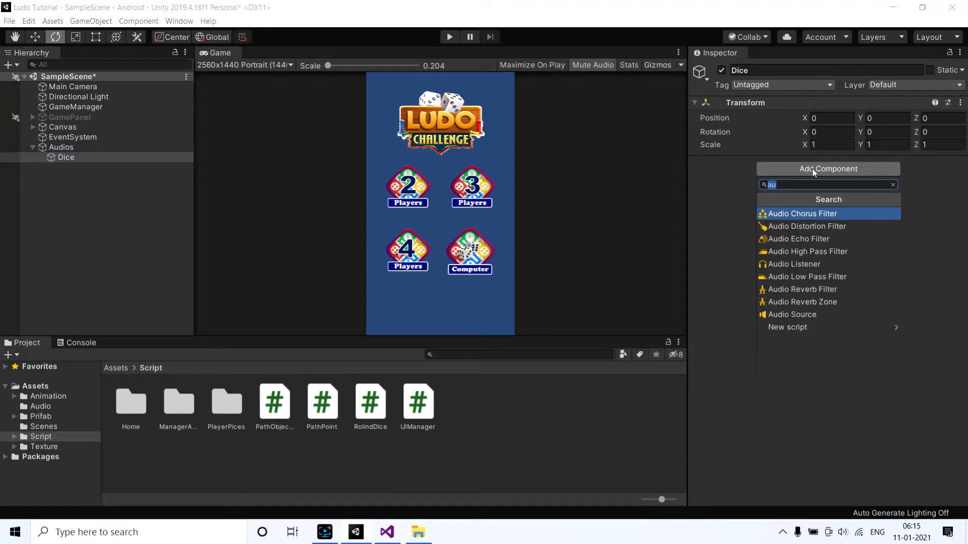
left_click(786, 312)
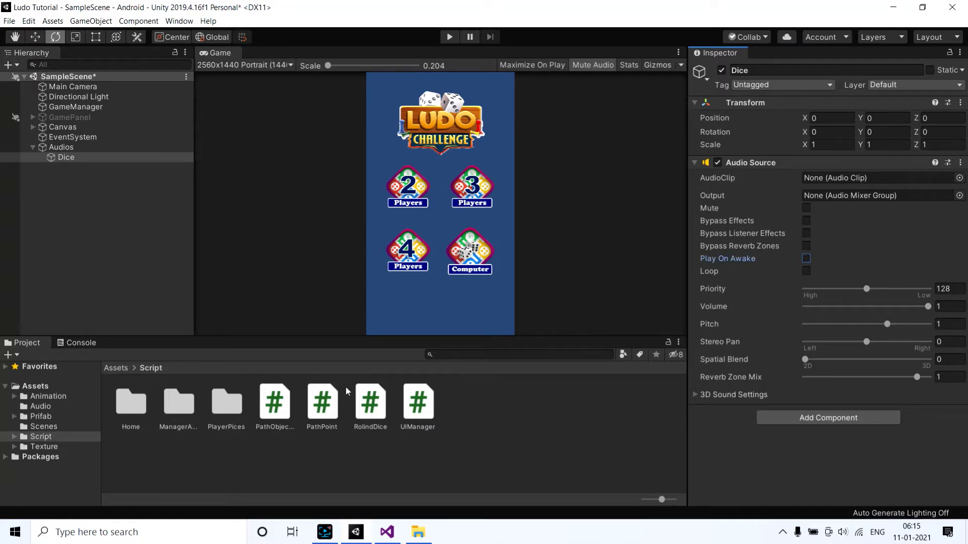
- Assign the dice clip from the Audio folder as the Audio Source's AudioClip
left_click(45, 396)
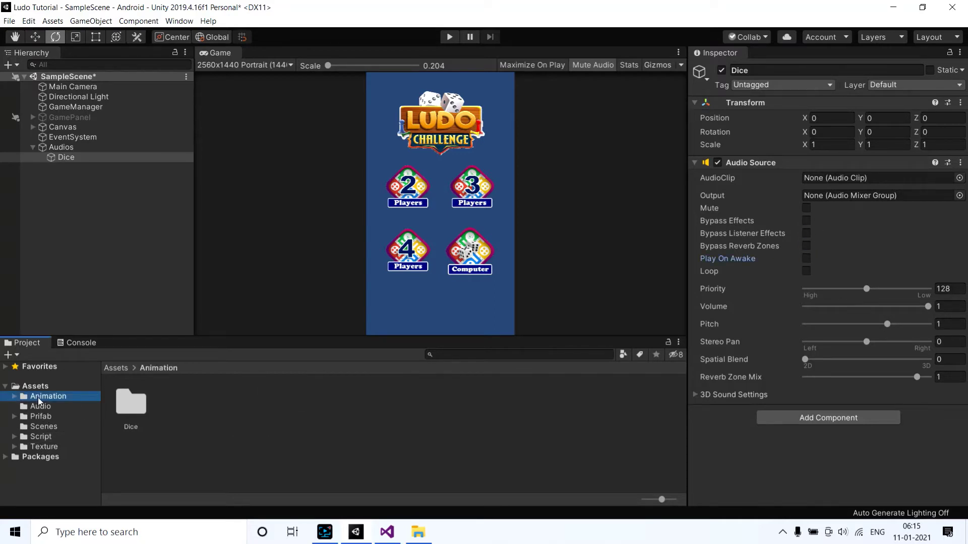
left_click(40, 406)
mouse_move(130, 401)
left_mouse_down()
mouse_move(227, 388)
mouse_move(851, 180)
left_mouse_up()
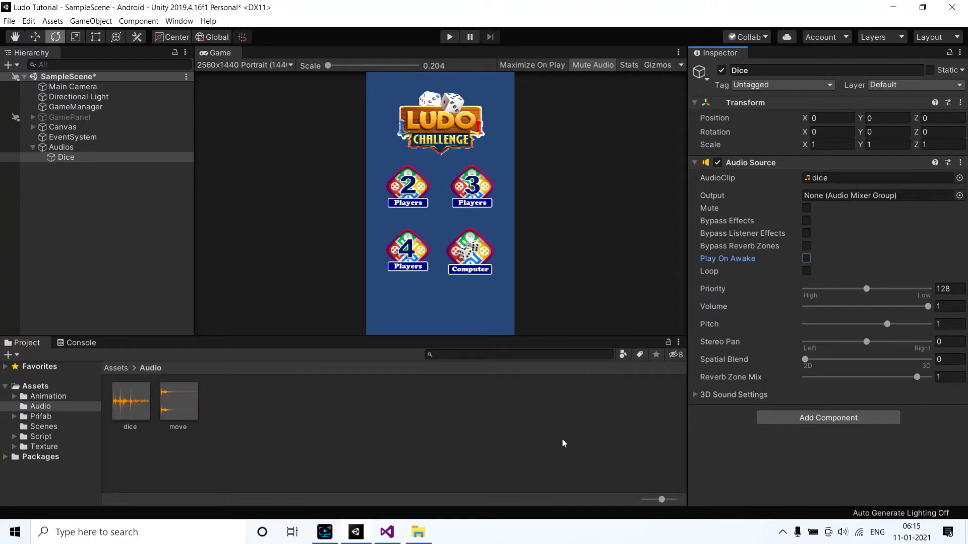
left_click(40, 437)
- Create a new C# script named Dice in the Script folder
right_click(391, 458)
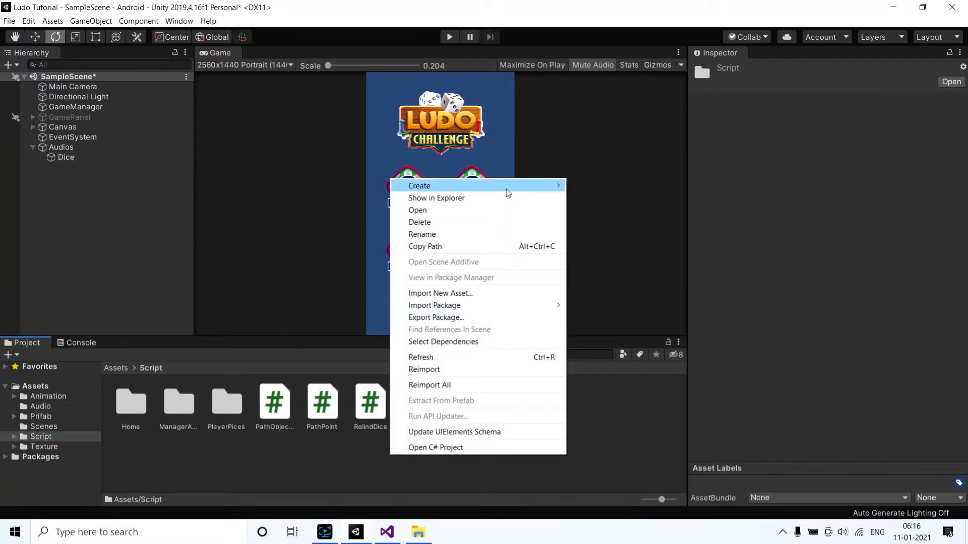
mouse_move(508, 186)
left_click(642, 143)
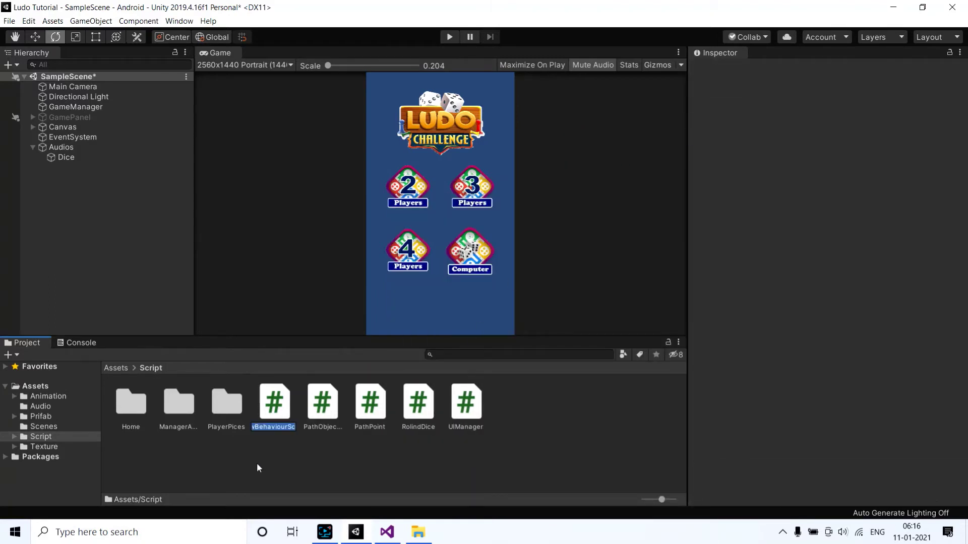
type("Dice")
key("alt+Tab")
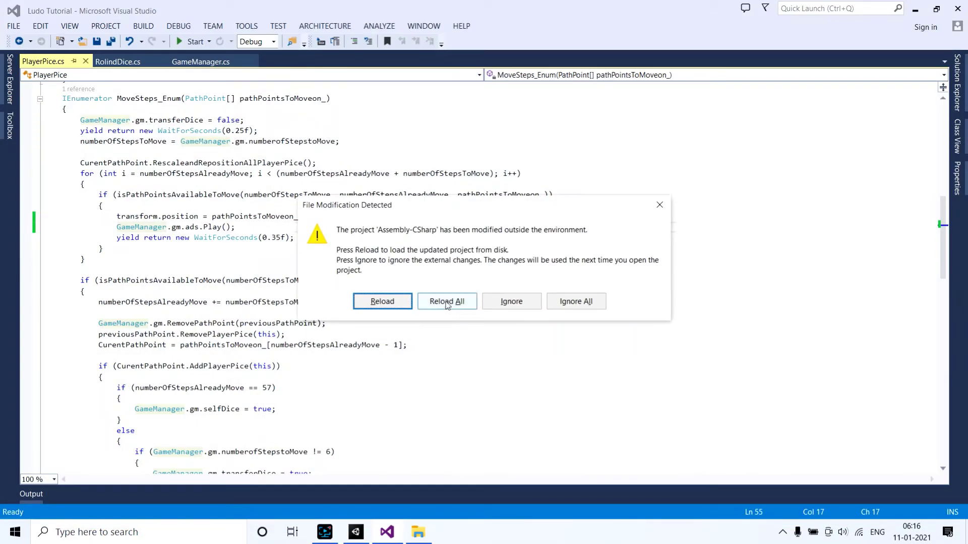
- In Visual Studio, reload the project, accept .NET Framework 4.5 retargeting, and open Dice.cs
left_click(447, 301)
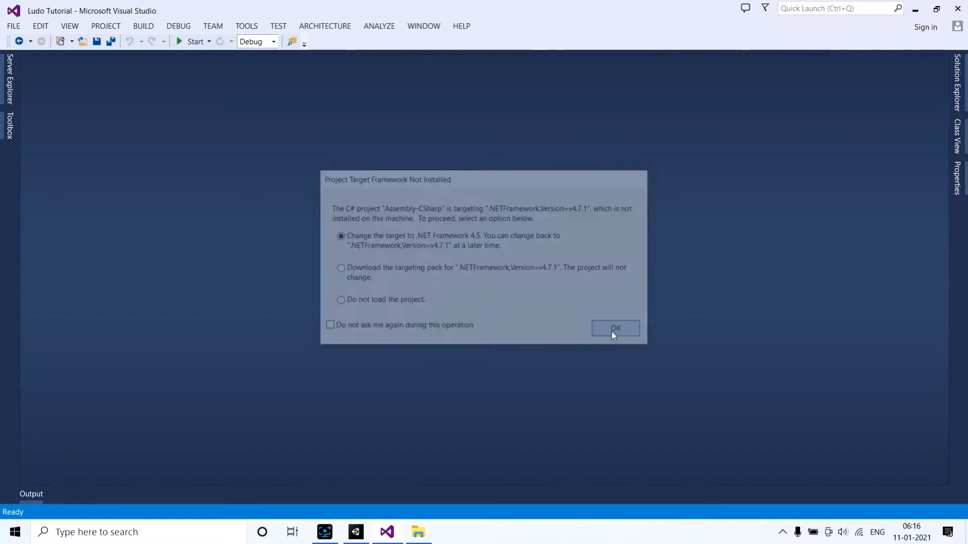
left_click(613, 333)
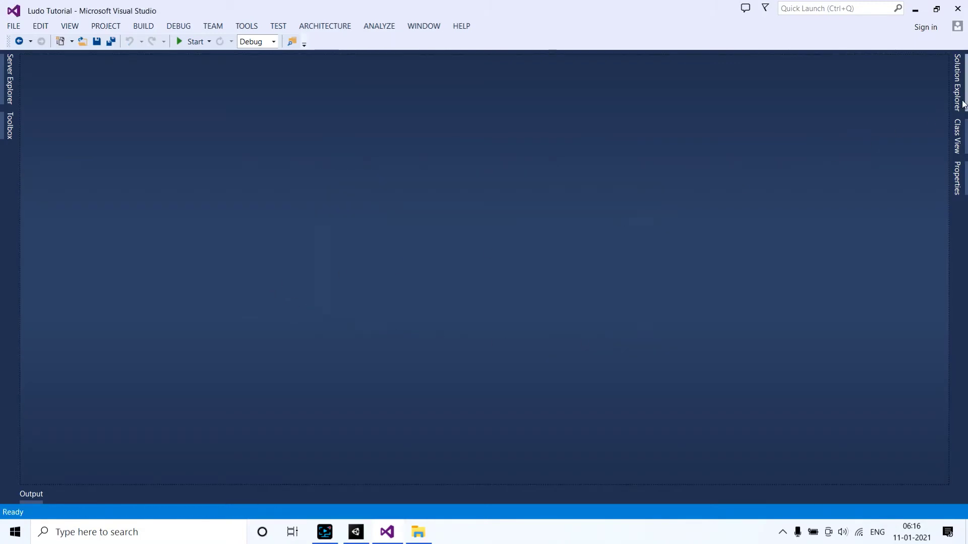
left_click(957, 83)
double_click(841, 275)
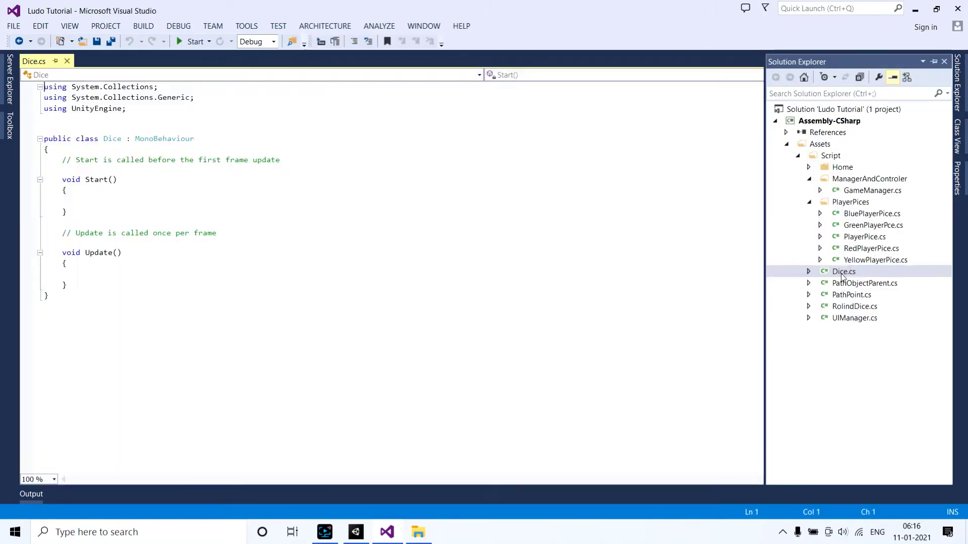
- Attach the Dice script to the Dice object and save the scene
left_click(359, 538)
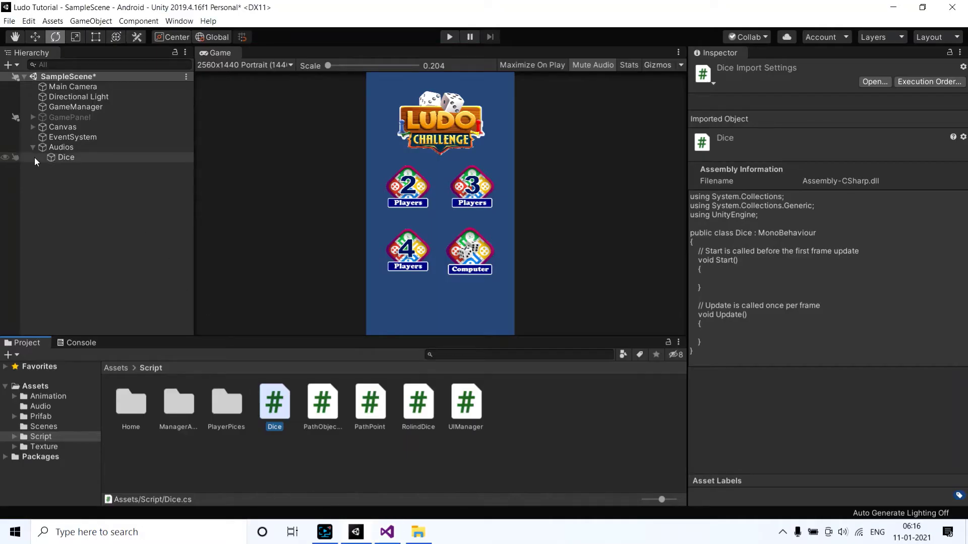
left_click(63, 158)
left_click_drag(266, 430, 715, 419)
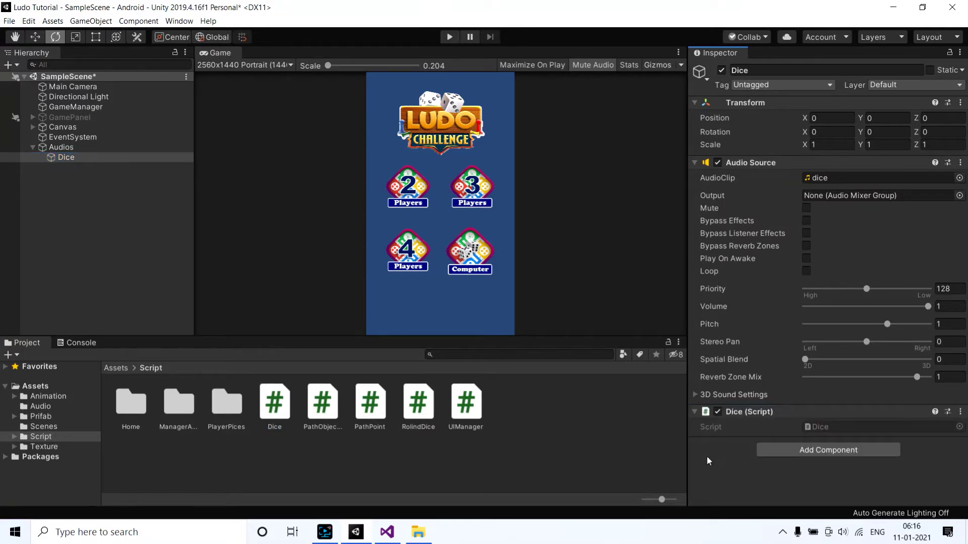
key("ctrl+s")
- In Dice.cs, delete the Update method and declare an AudioSource field named ads
left_click(387, 532)
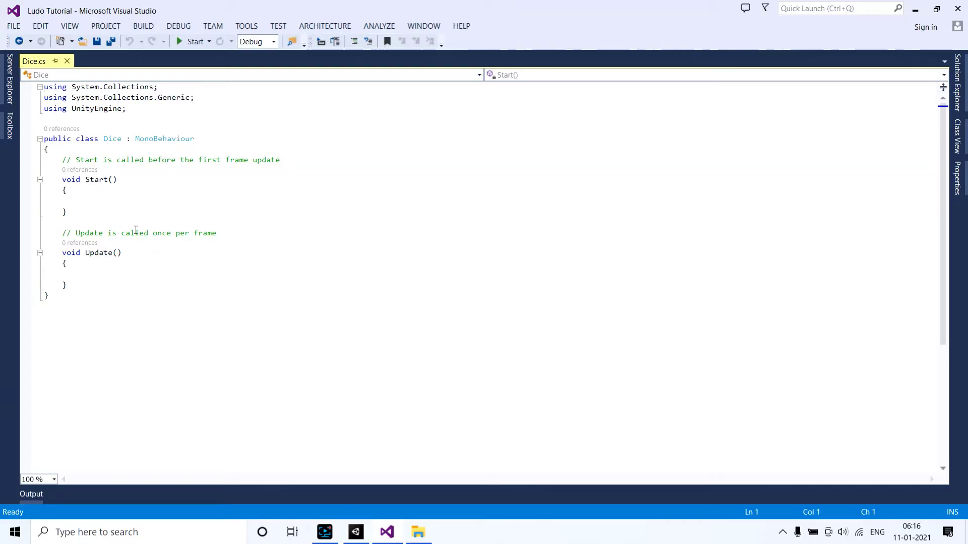
left_click_drag(92, 287, 87, 221)
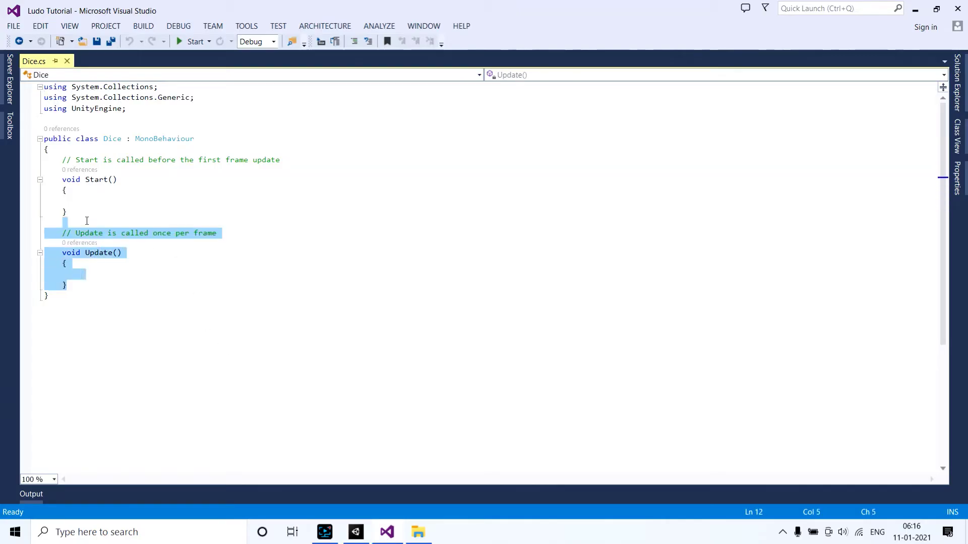
key("BackSpace")
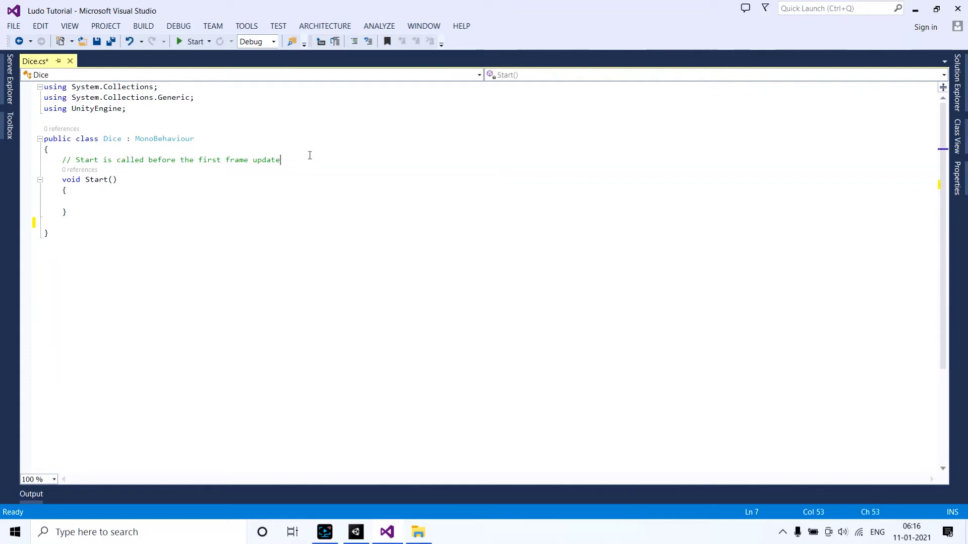
left_click_drag(306, 161, 309, 152)
key("Return")
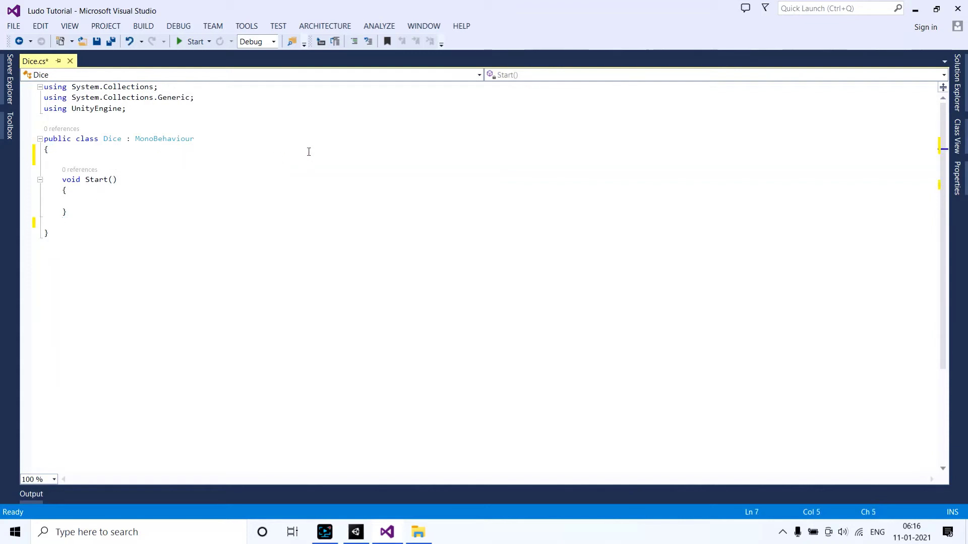
type("pub")
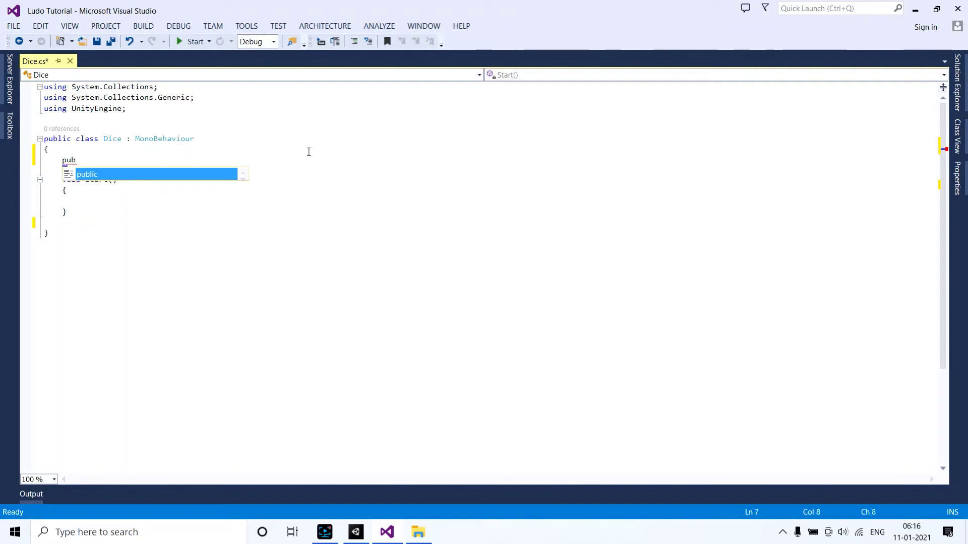
key("BackSpace")
key("BackSpace")
key("BackSpace")
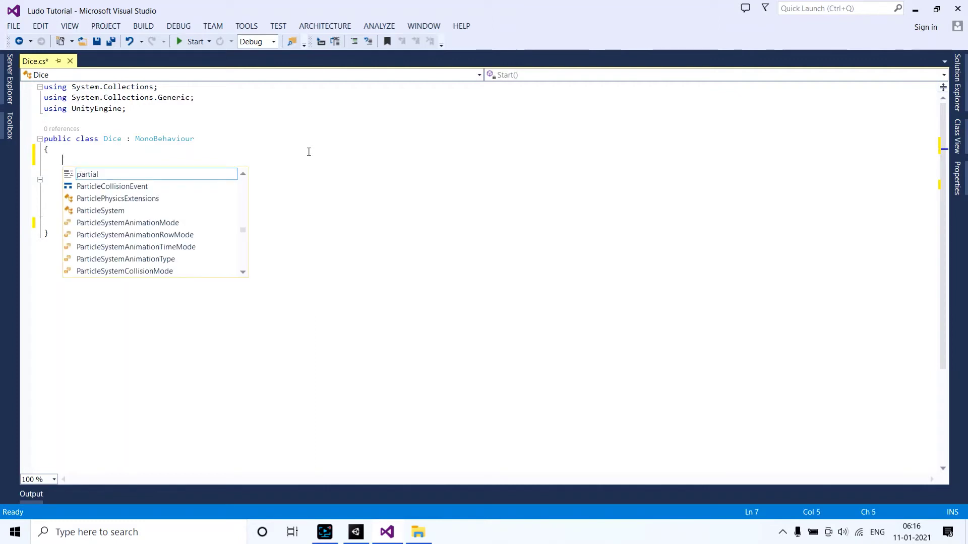
type("Ad")
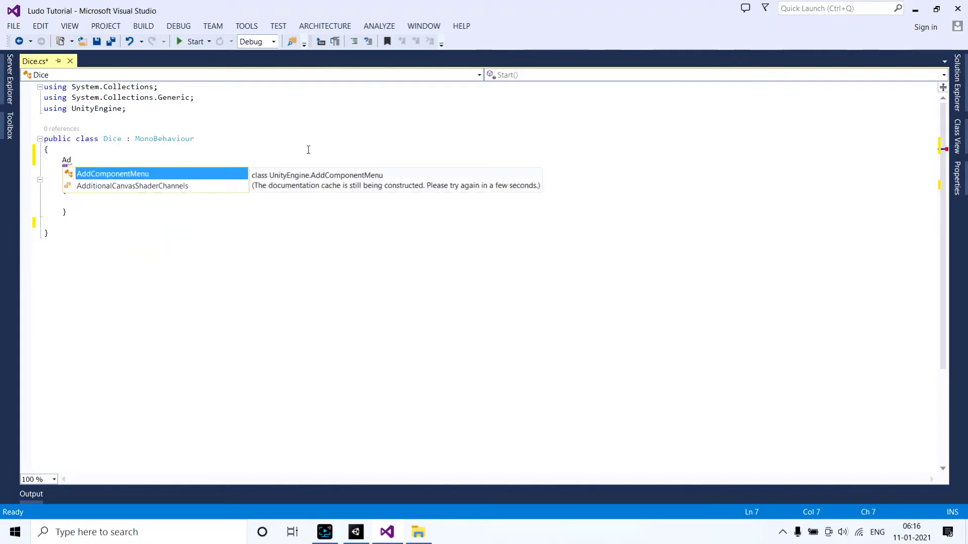
key("BackSpace")
type("u")
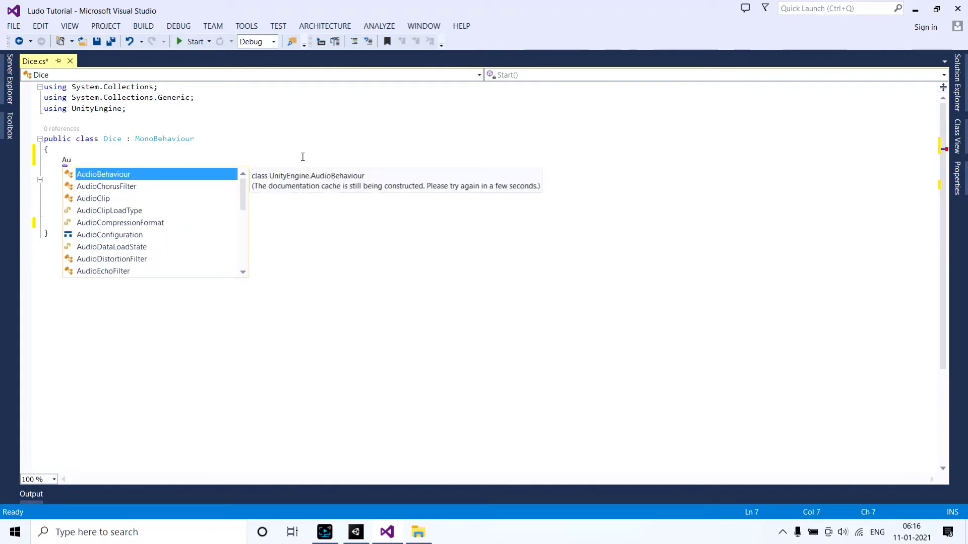
type("dio")
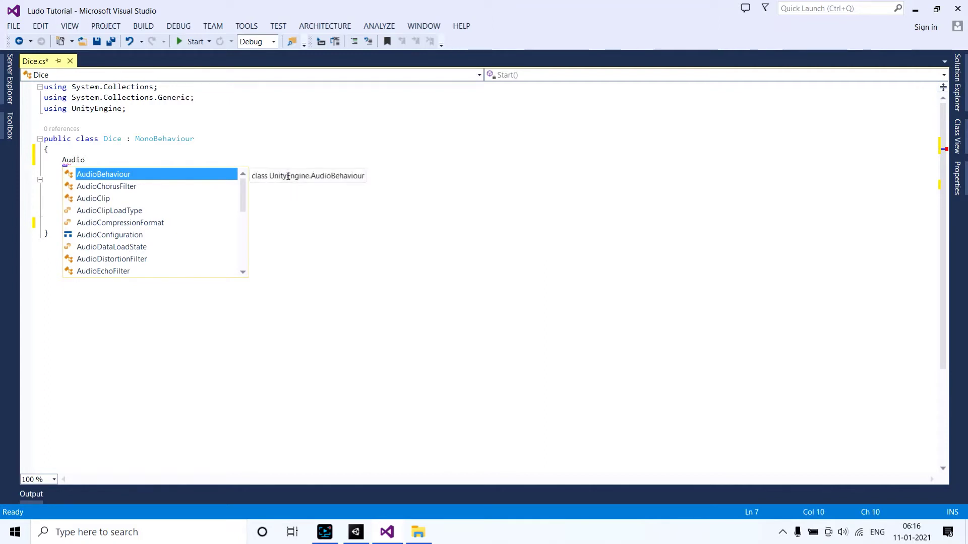
type("s")
key("Down")
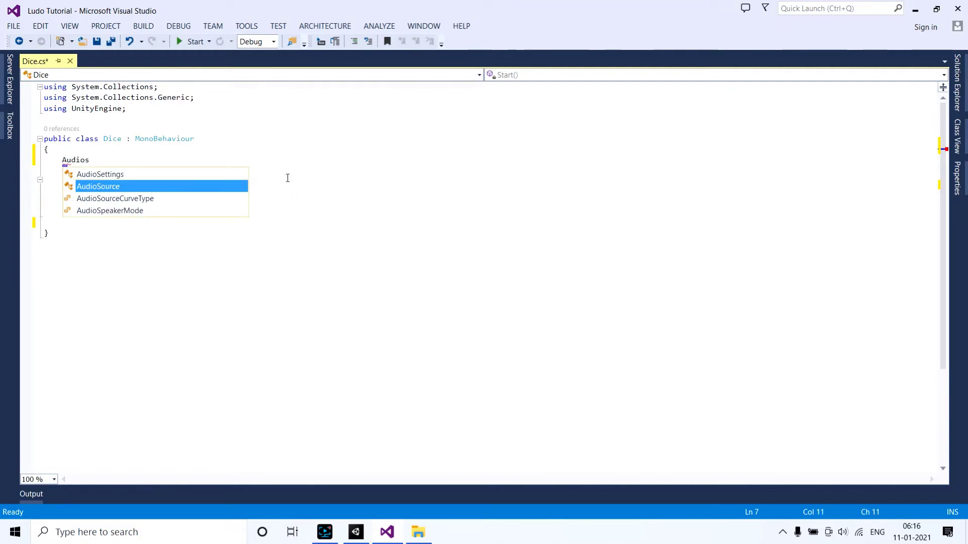
key("Return")
type("ads")
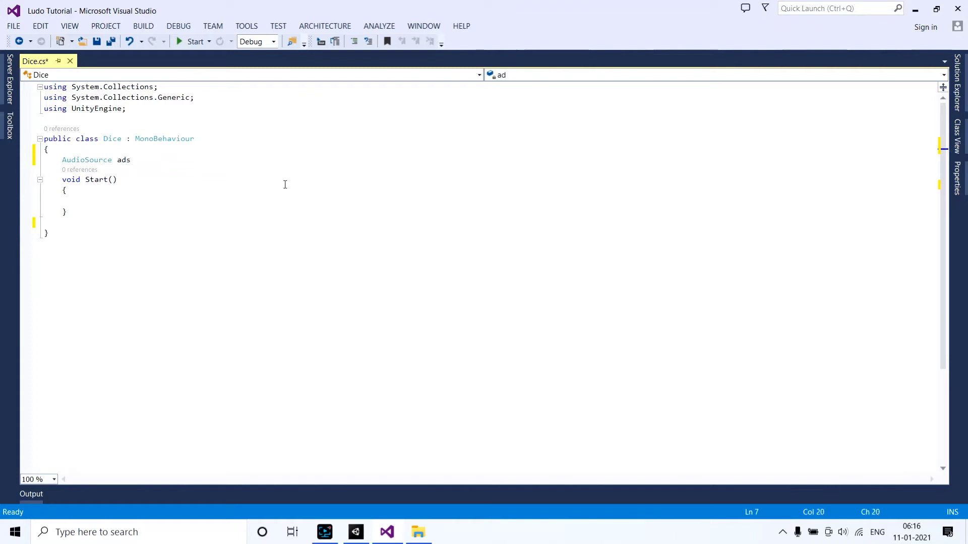
type(";")
- Assign ads = GetComponent<AudioSource>(); inside the Start method
triple_click(123, 167)
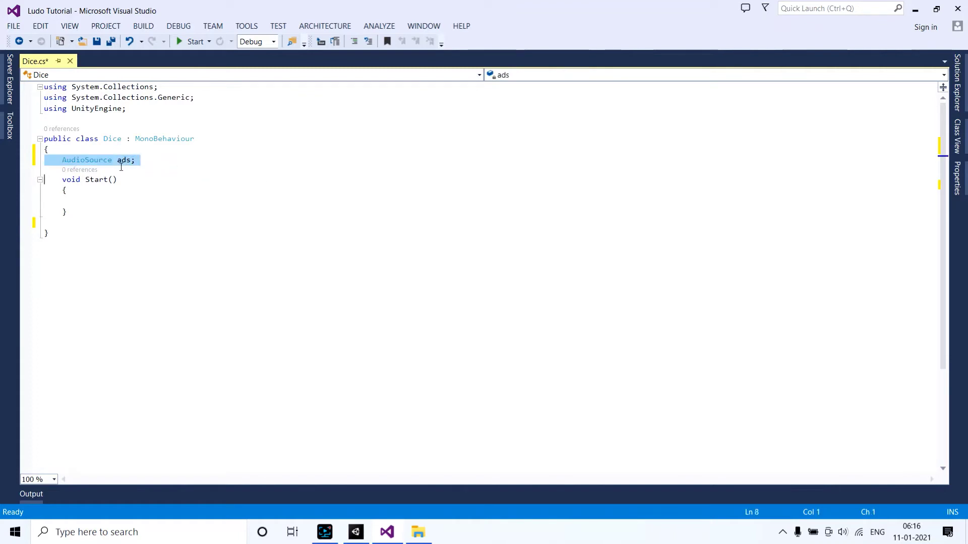
double_click(121, 166)
key("ctrl+c")
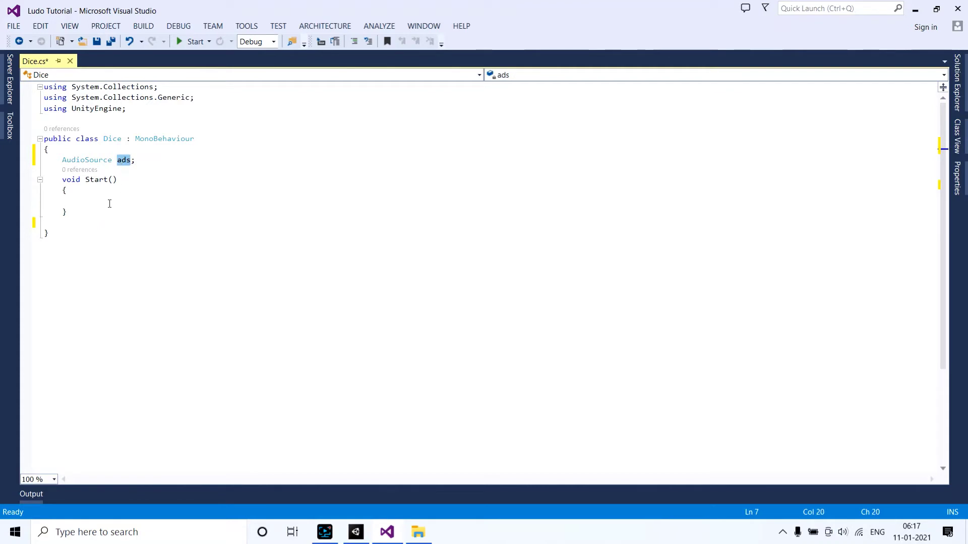
left_click(109, 202)
key("ctrl+v")
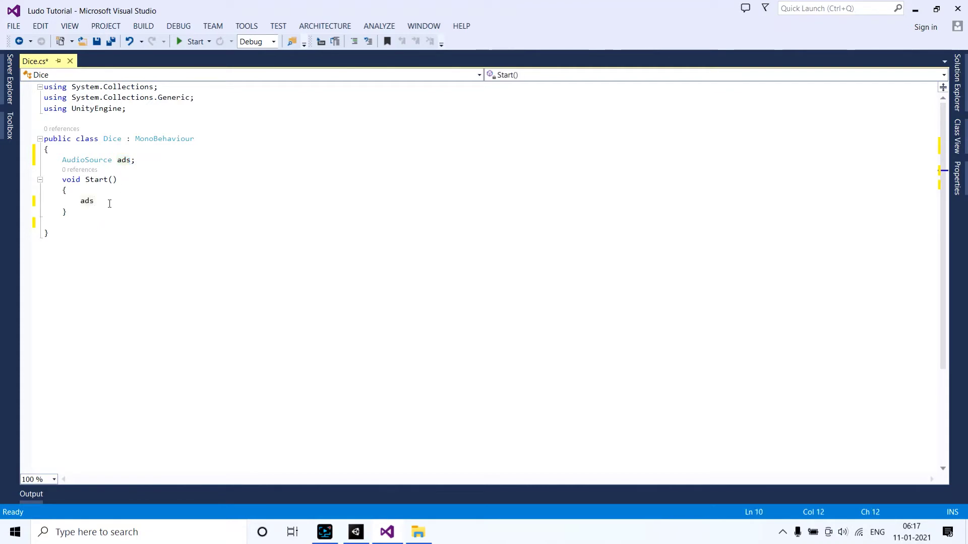
type("=Get")
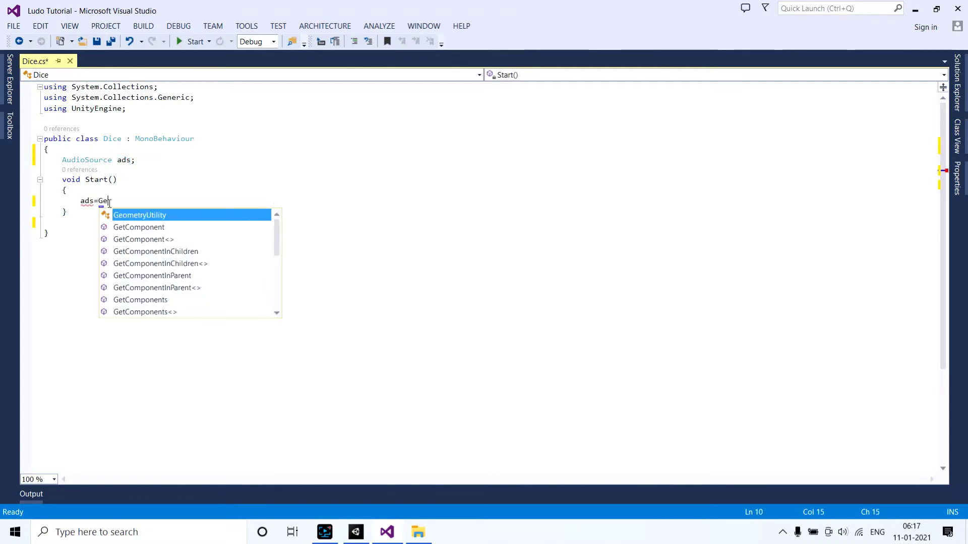
key("Tab")
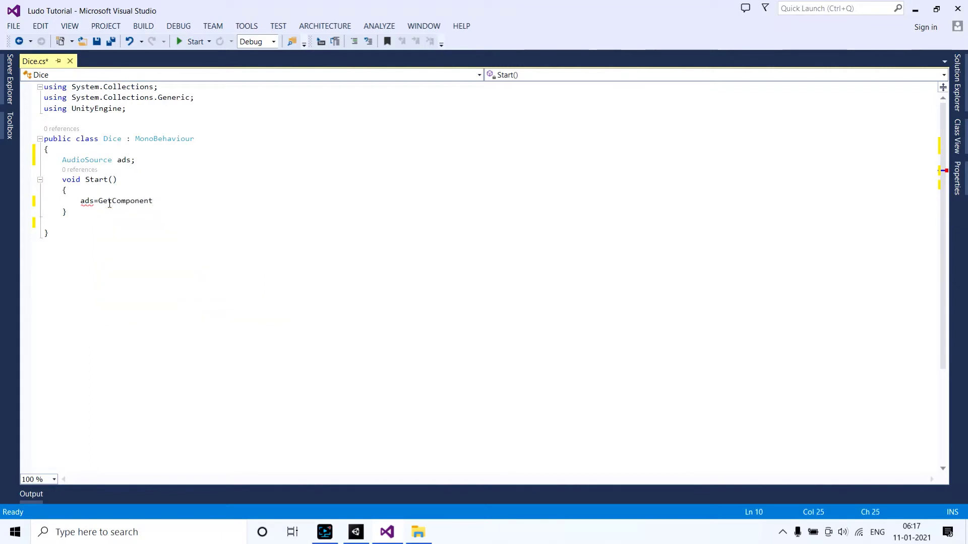
type("<Ad")
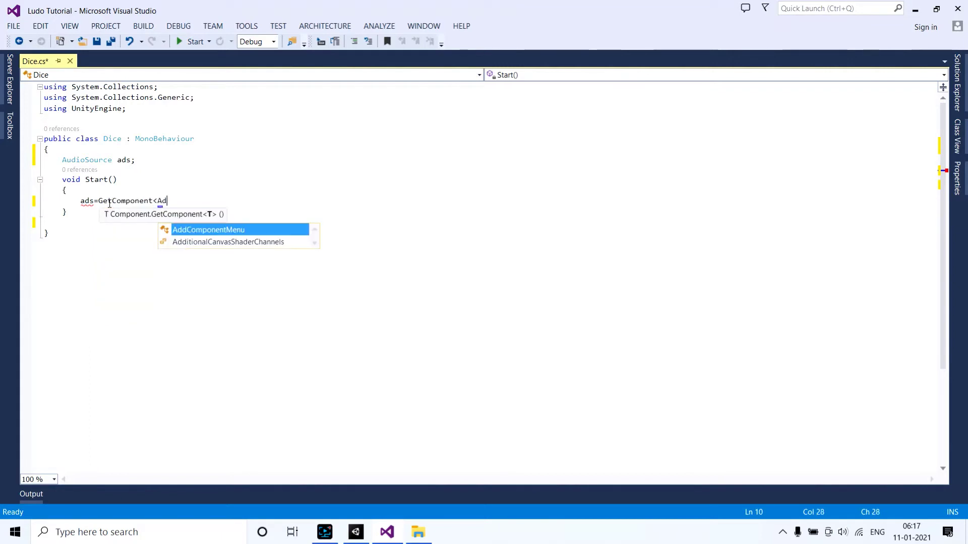
key("BackSpace")
type("udi")
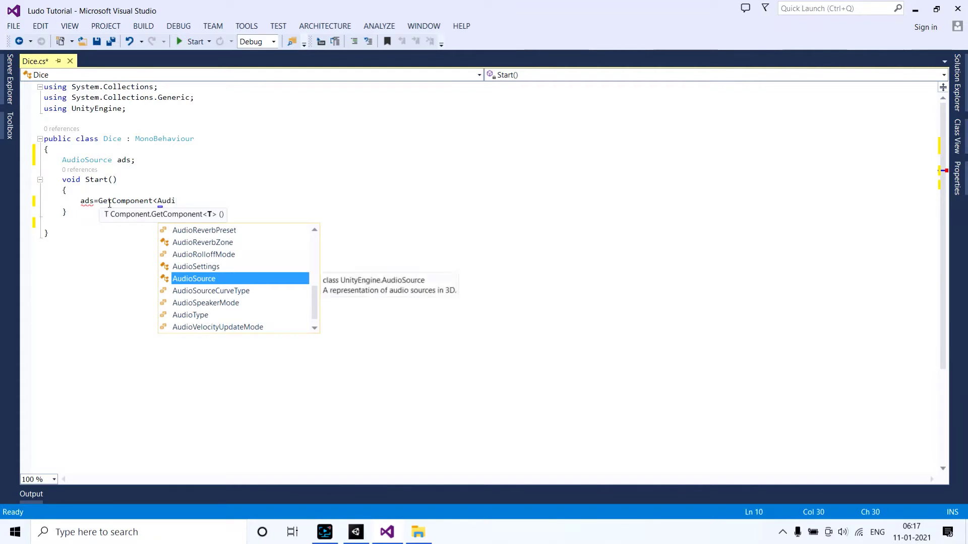
key("Tab")
type(">")
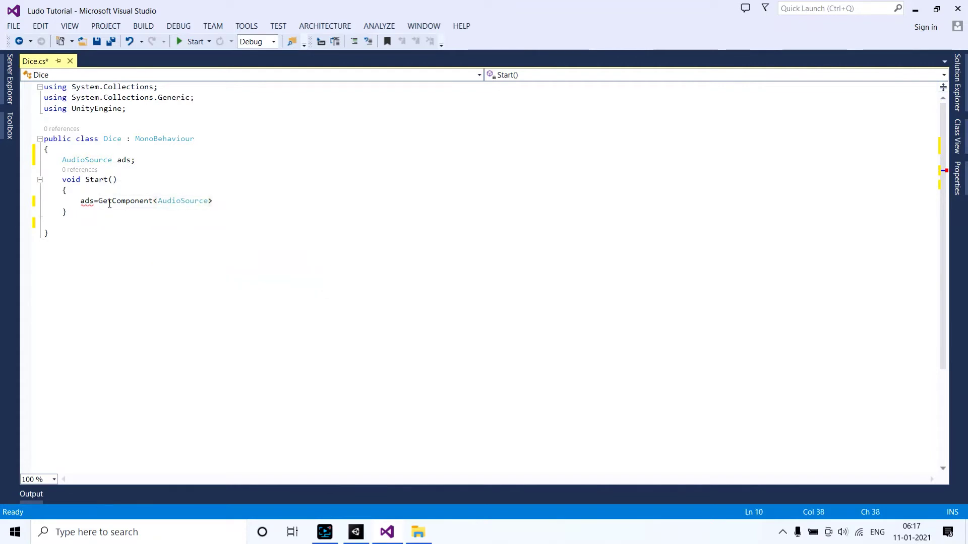
type("();")
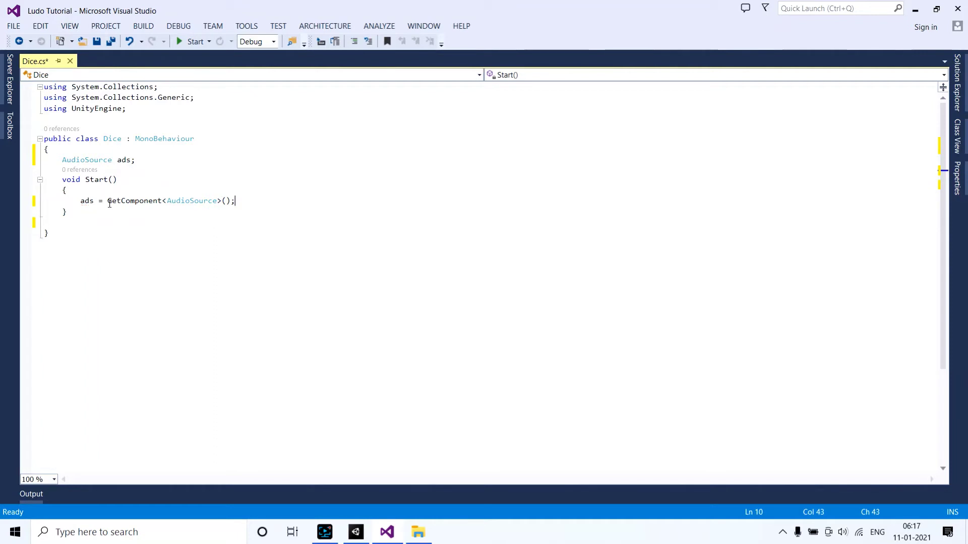
- Add public void PlaySound() { ads.Play(); } and save Dice.cs
left_click(91, 226)
key("Return")
type("pub")
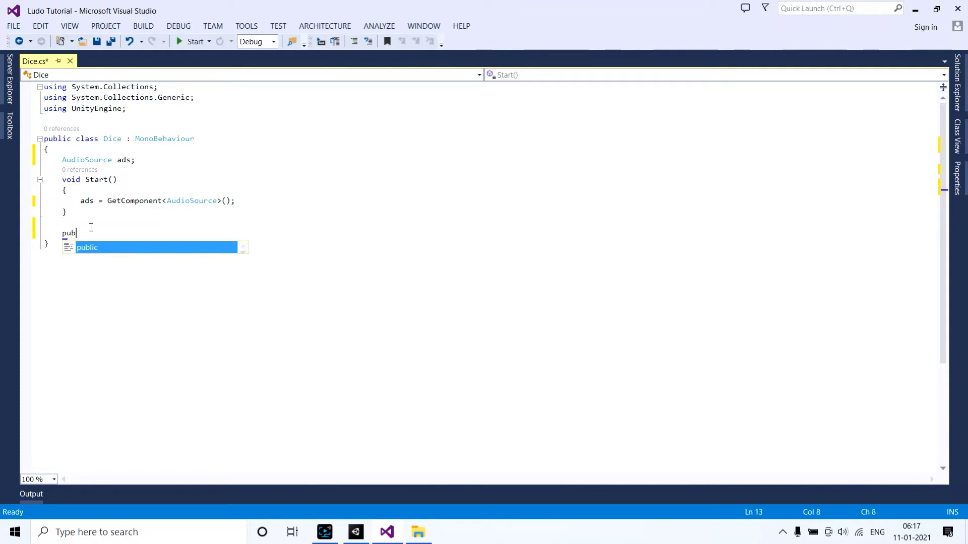
type("lic voi")
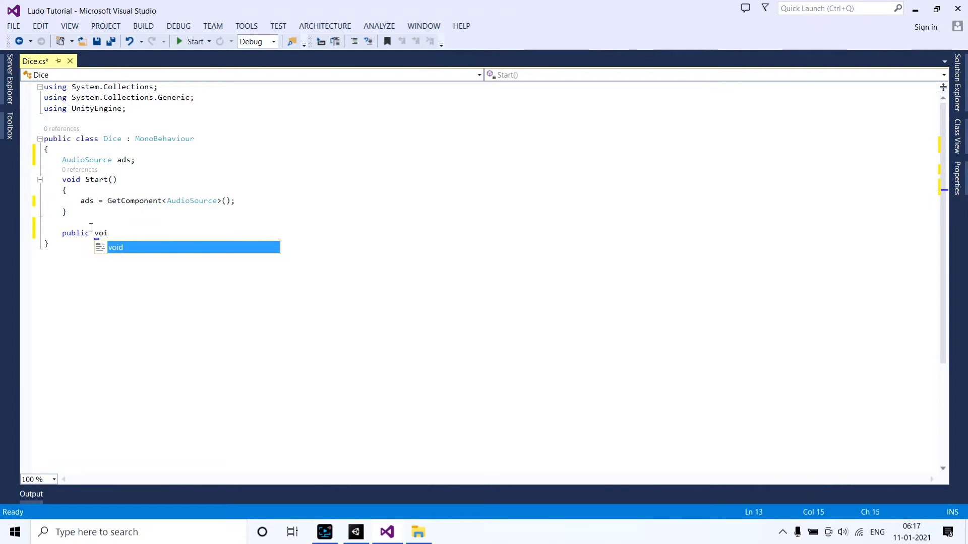
key("Tab")
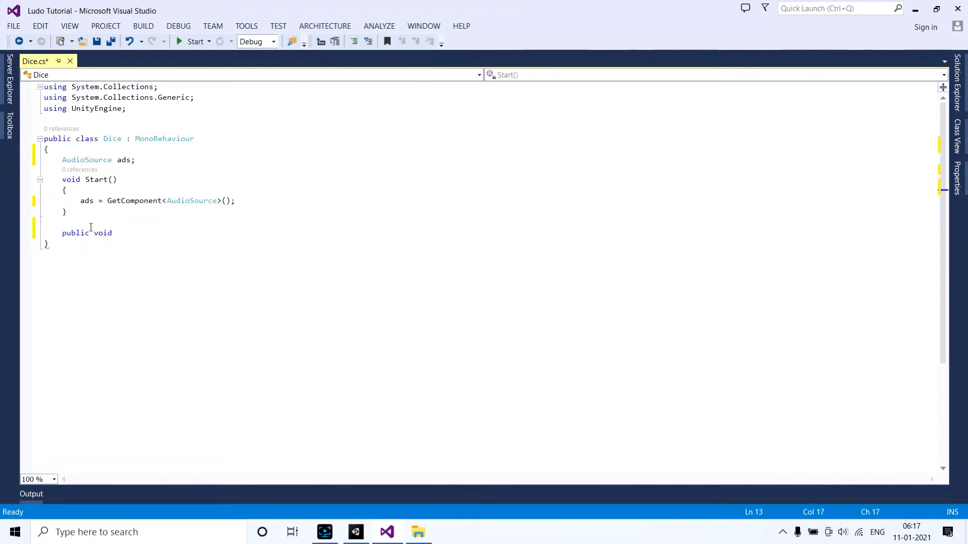
type("Play")
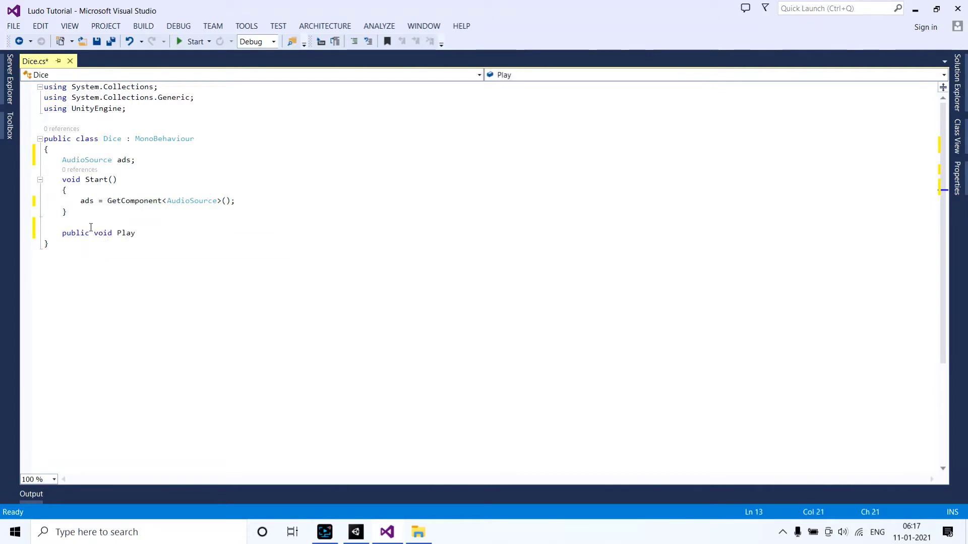
type("Sound")
type("()")
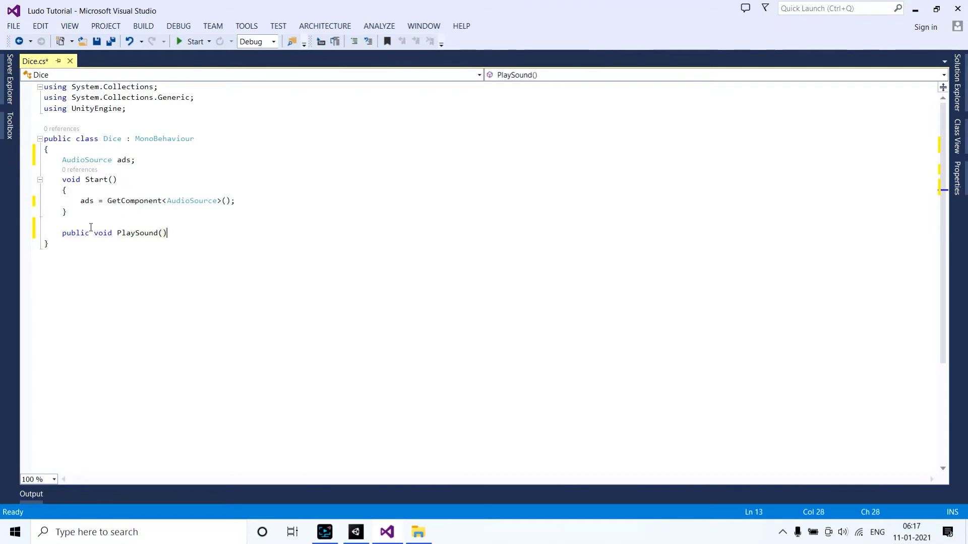
type("{")
key("Return")
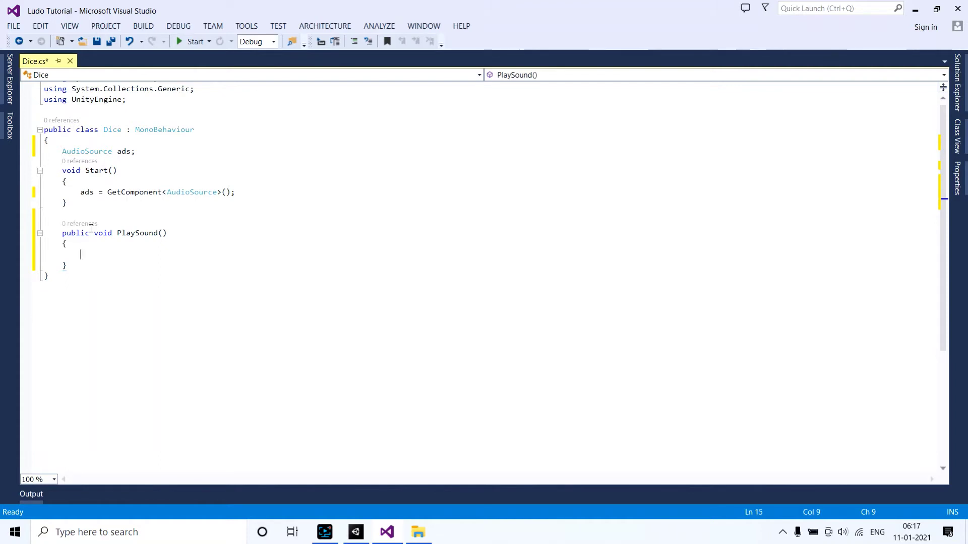
left_click(86, 193)
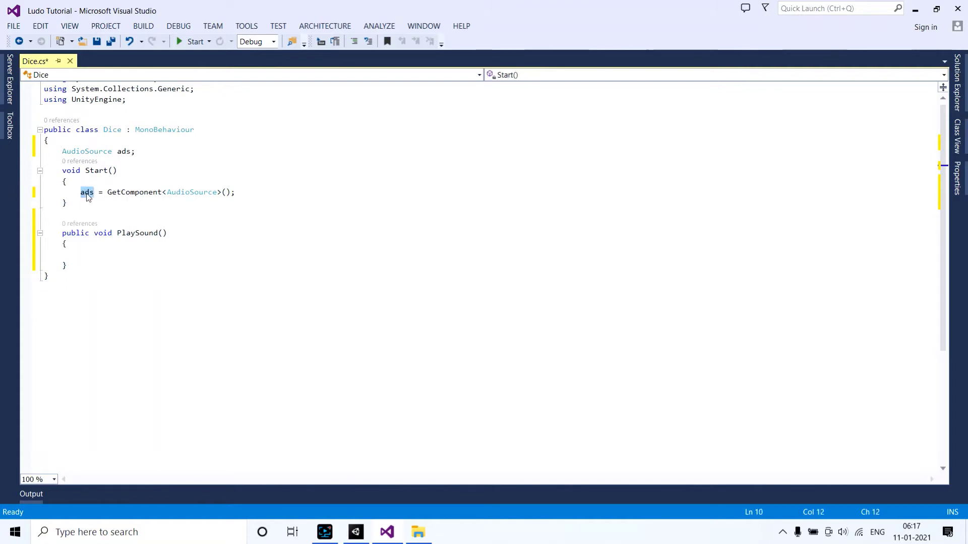
left_click(97, 250)
type("ads")
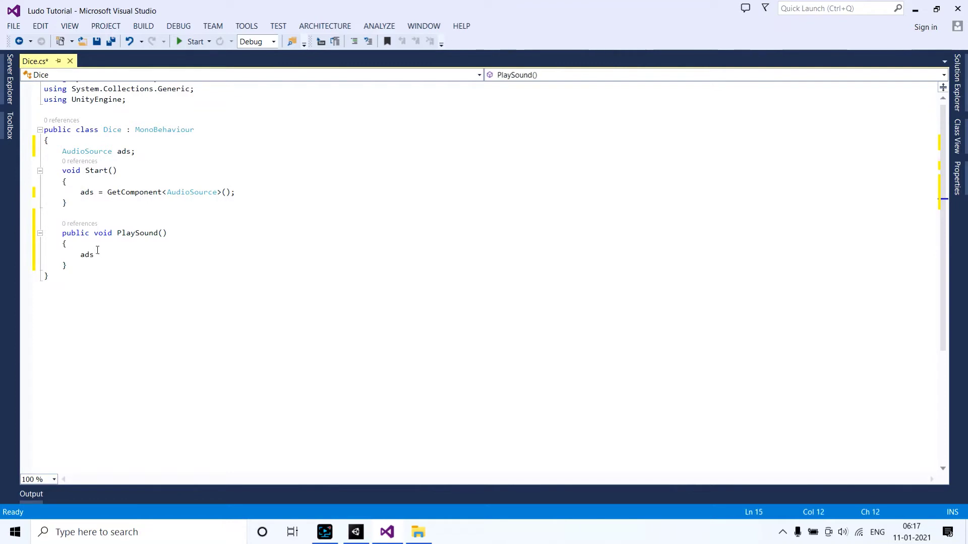
type(".pl")
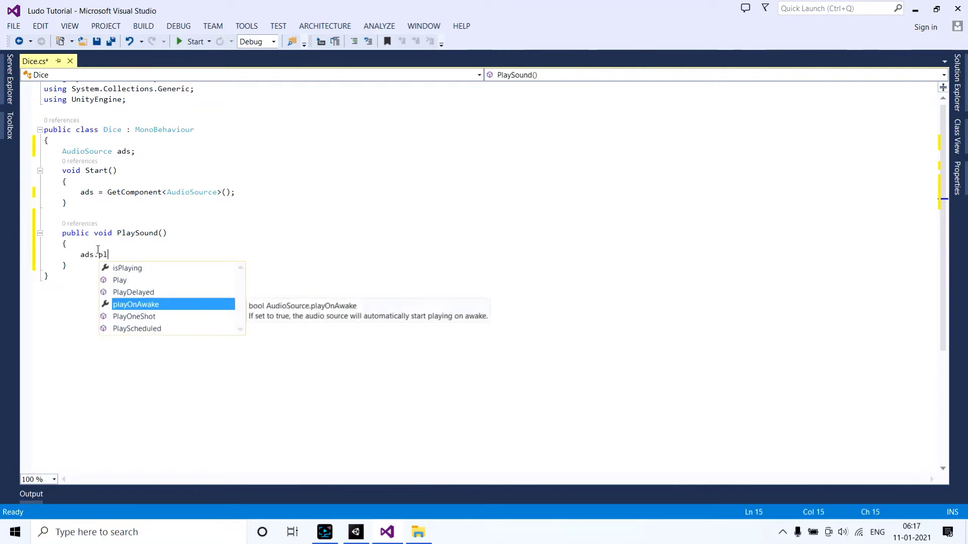
key("Up")
key("Up")
key("Tab")
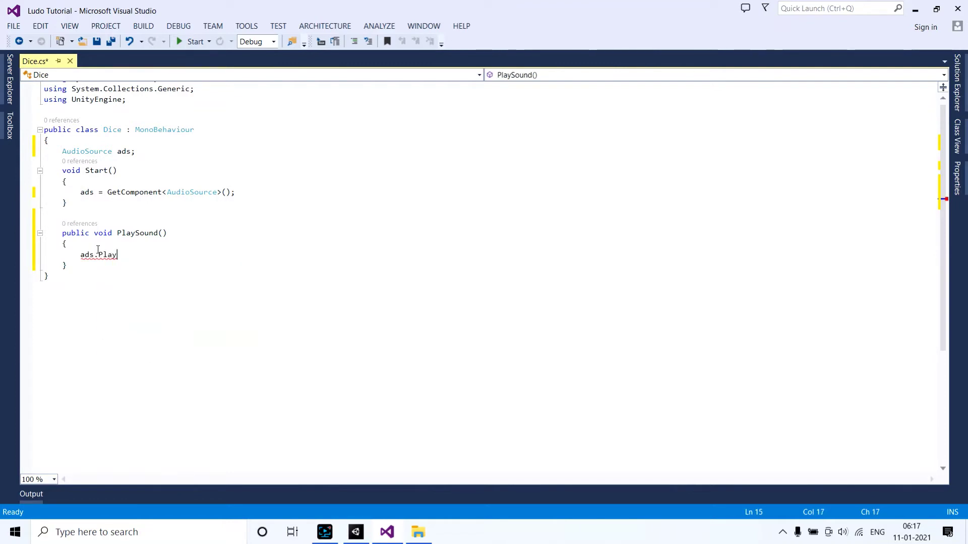
type("();")
key("ctrl+s")
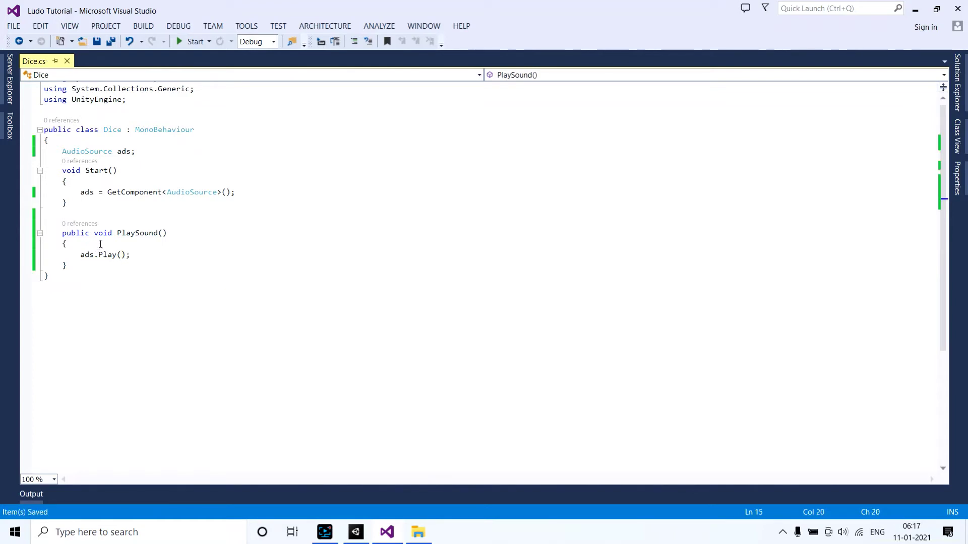
- Open RolindDice.cs and declare a Dice field named DiceSound
left_click(957, 83)
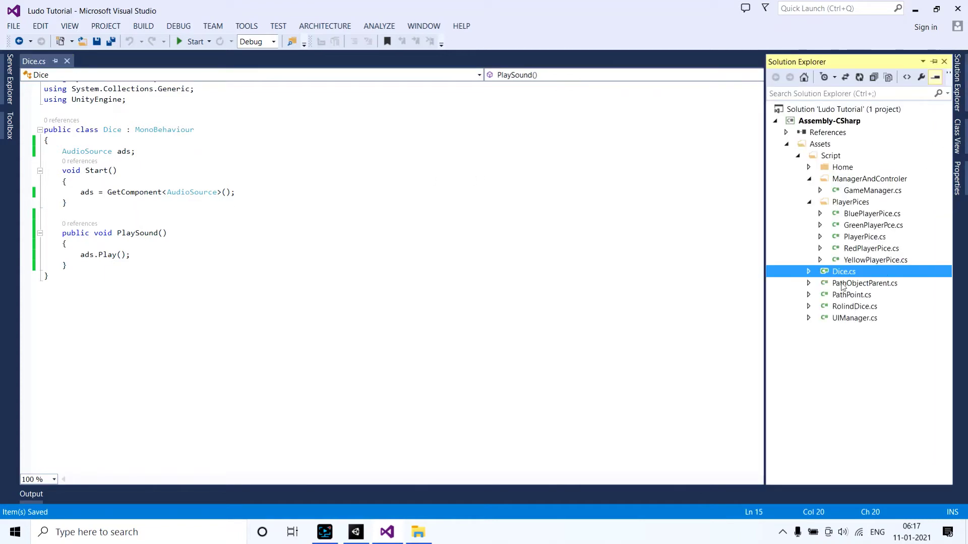
double_click(847, 306)
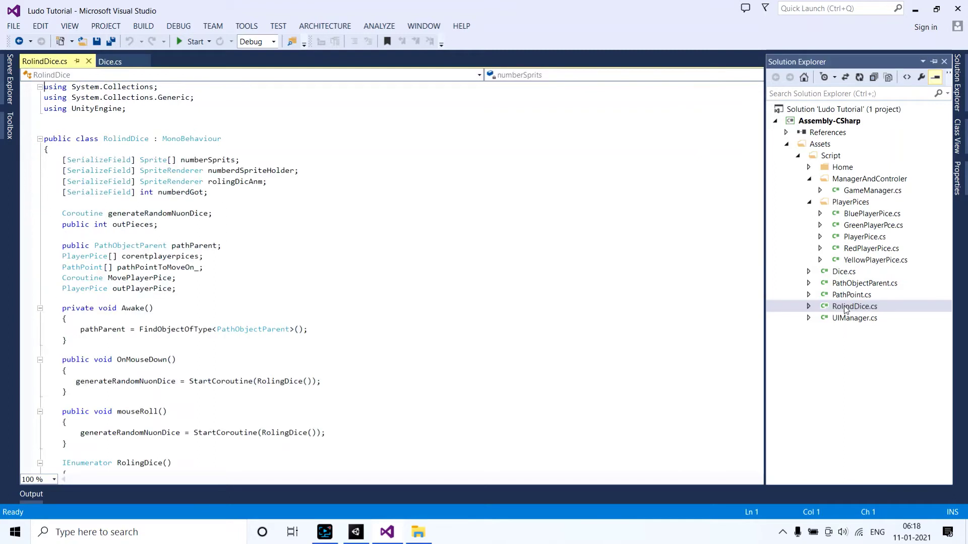
left_click(188, 292)
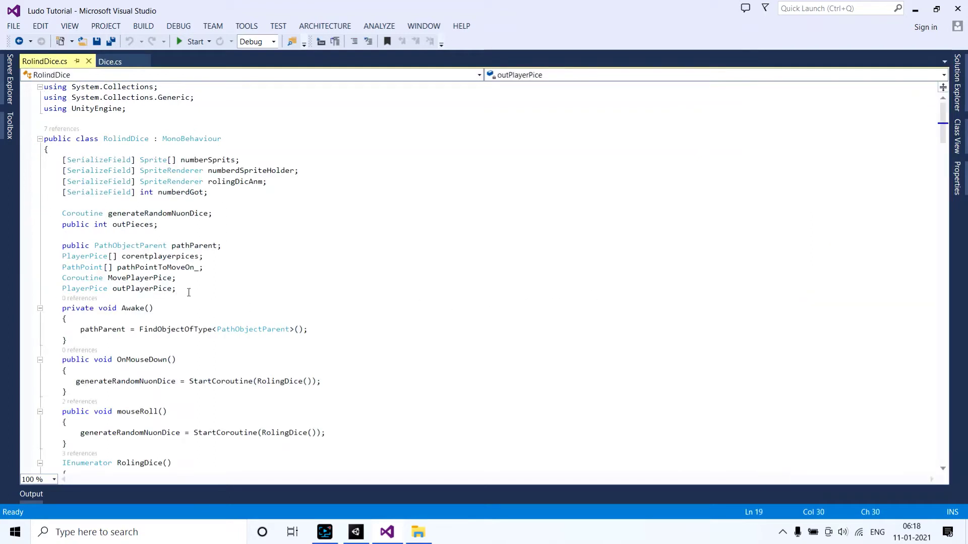
key("Return")
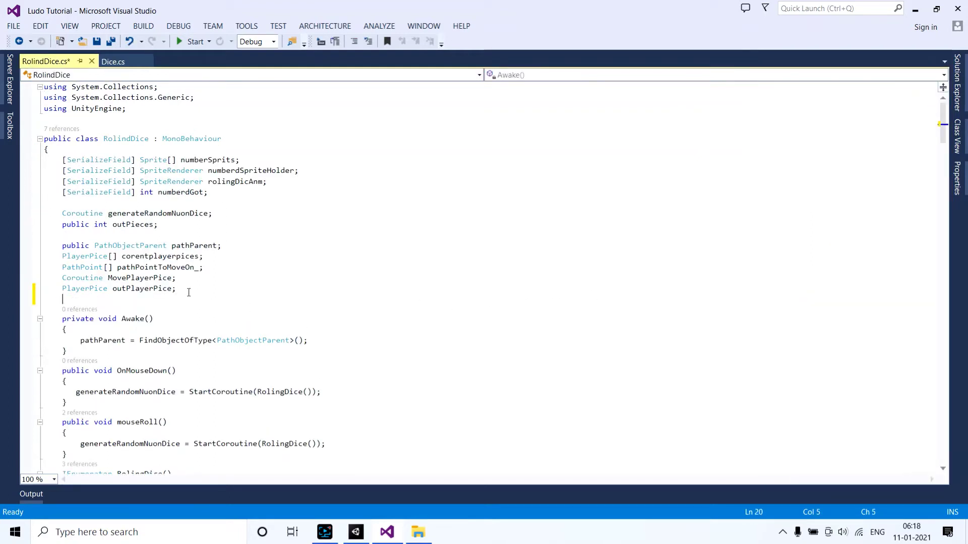
type("Dic")
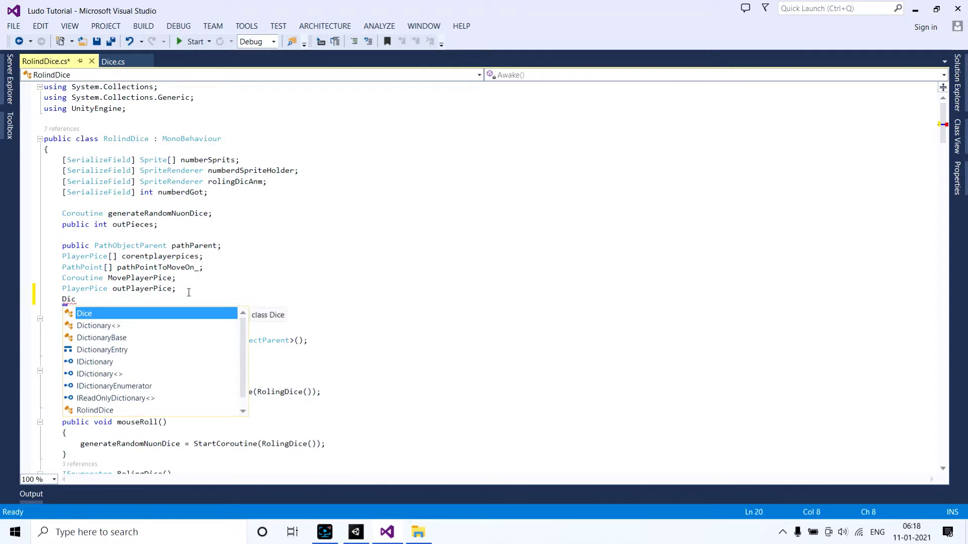
key("Tab")
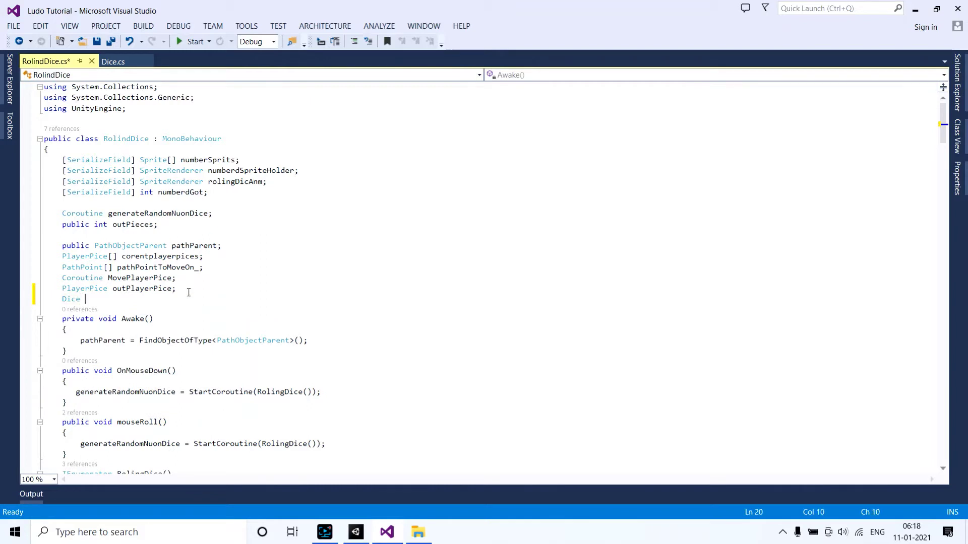
type("Dic")
type("eSoun")
type("d;")
- Call DiceSound.PlaySound(); at the start of the canDiceRoll block, save, and return to Unity
double_click(119, 299)
scroll(196, 302, "down", 5)
scroll(196, 302, "down", 2)
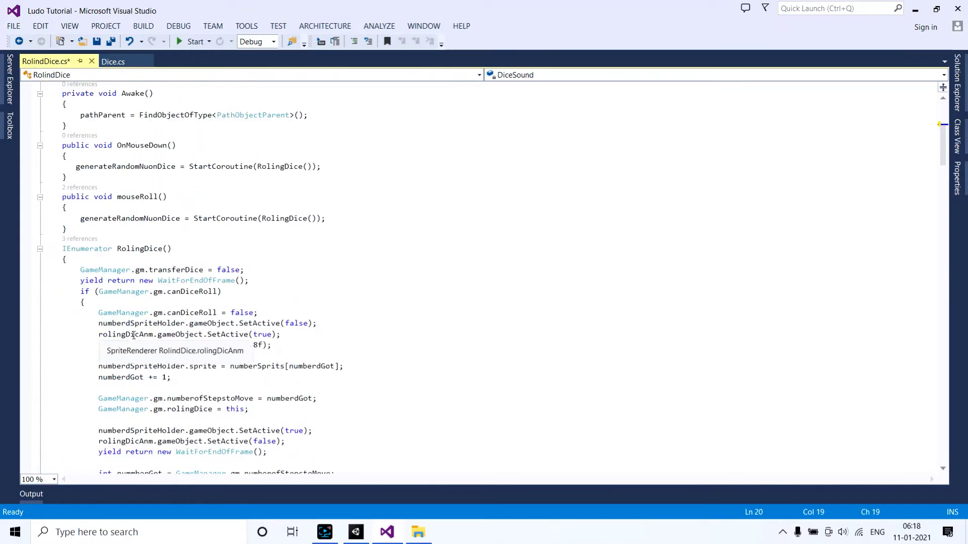
left_click(196, 303)
key("Return")
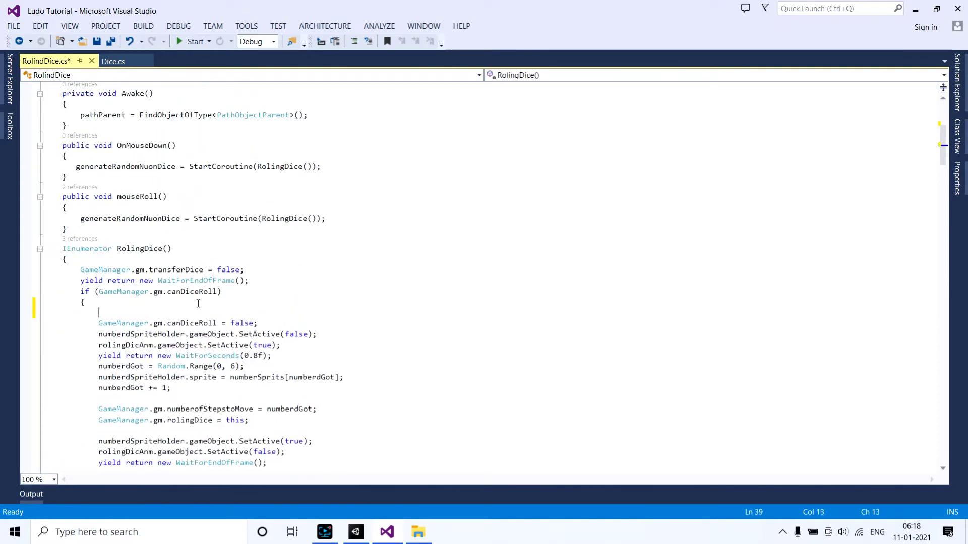
type("DiceSound")
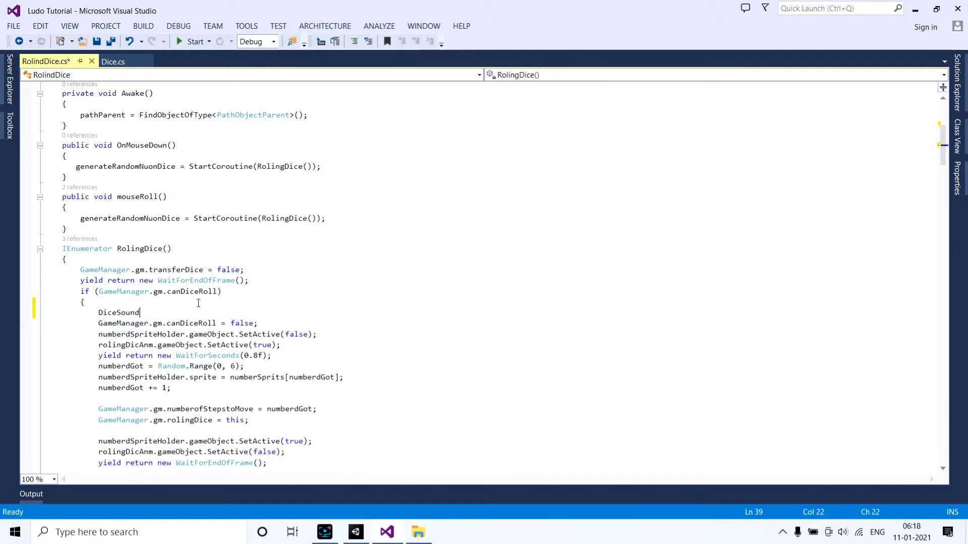
type(".p")
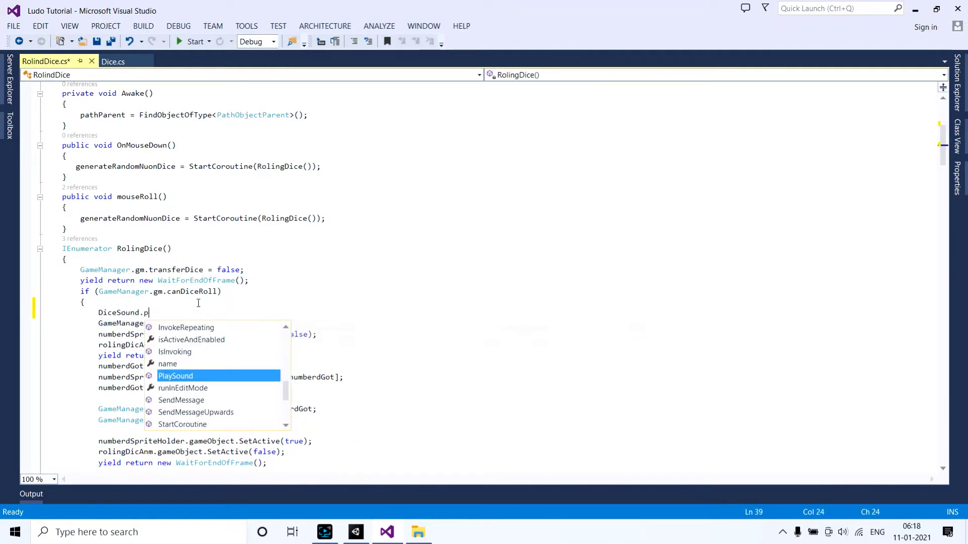
type("l")
key("Tab")
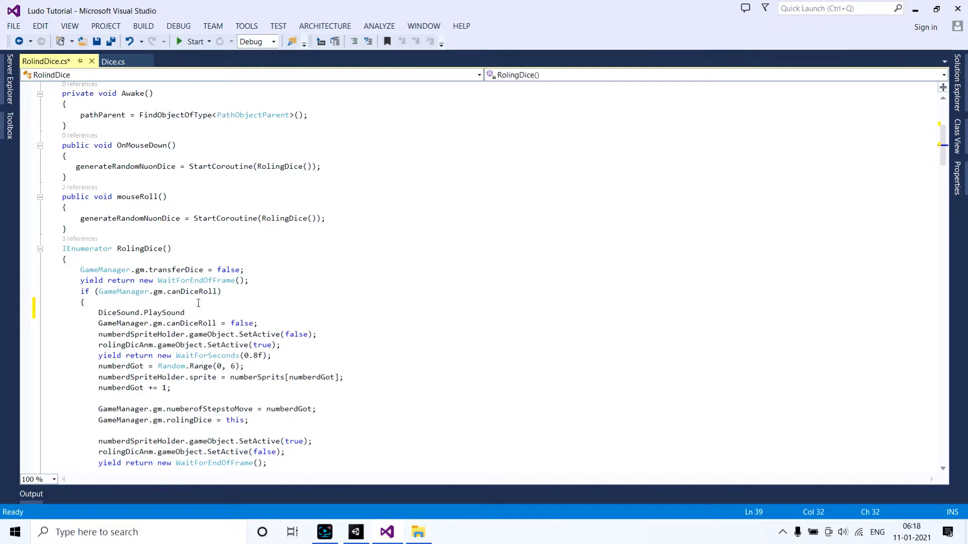
type("();")
key("ctrl+s")
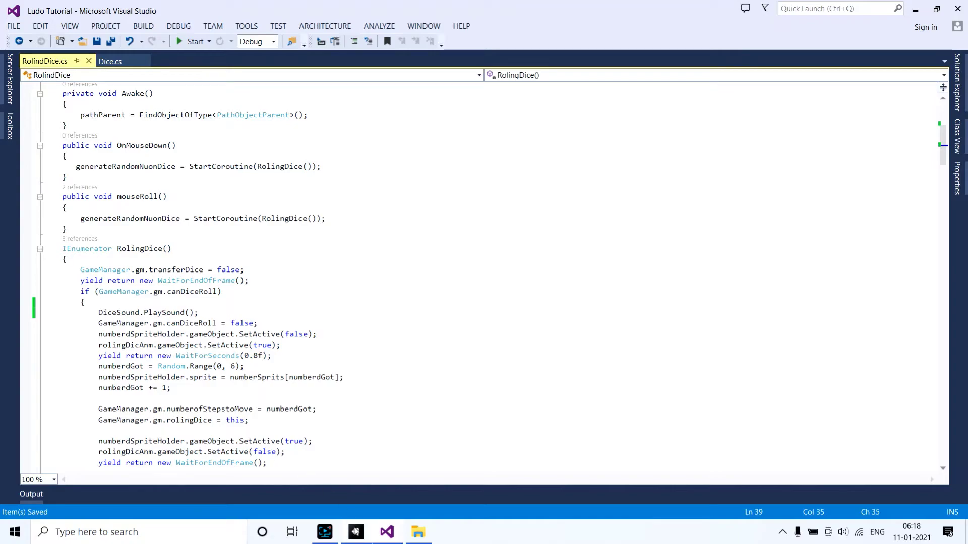
left_click(355, 532)
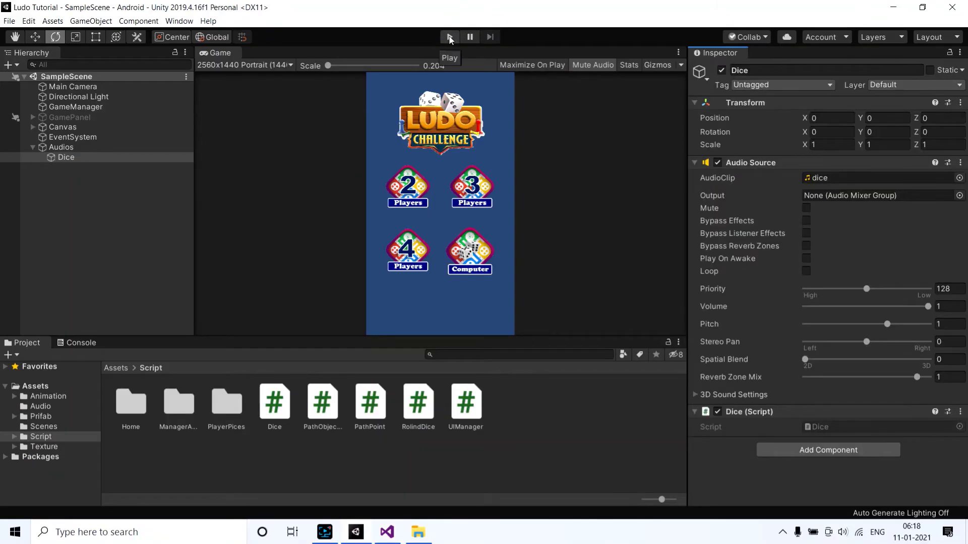
- Enter play mode, start a Ludo match and roll the dice, raising a NullReferenceException
left_click(450, 38)
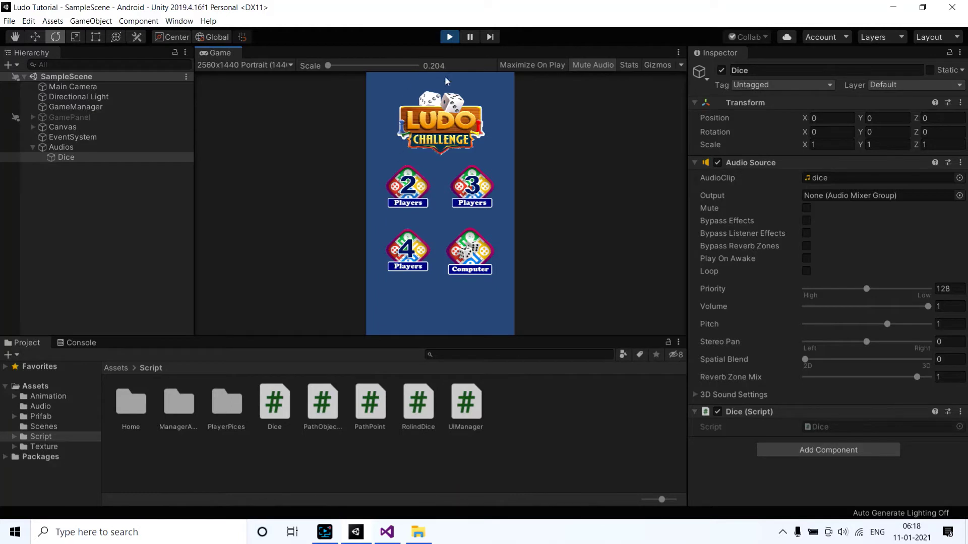
left_click(467, 250)
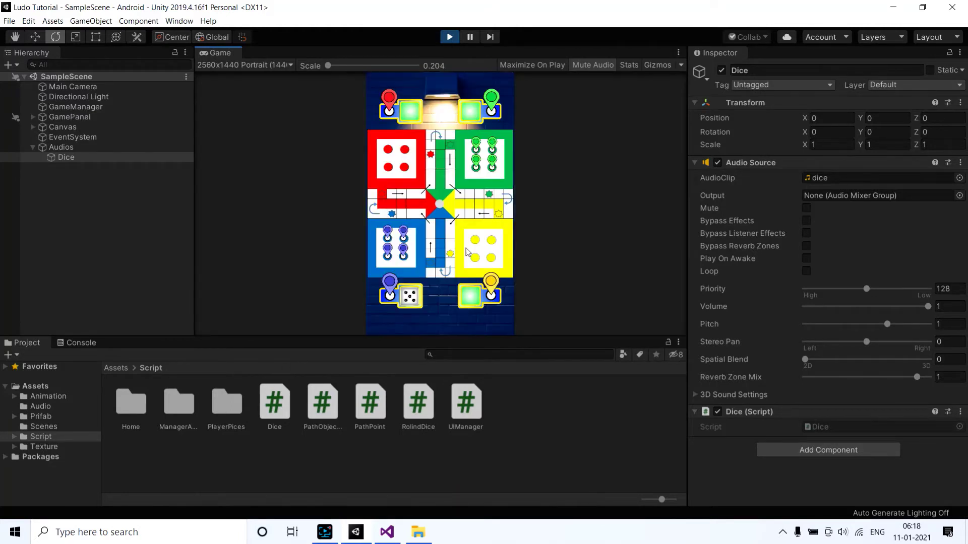
left_click(412, 298)
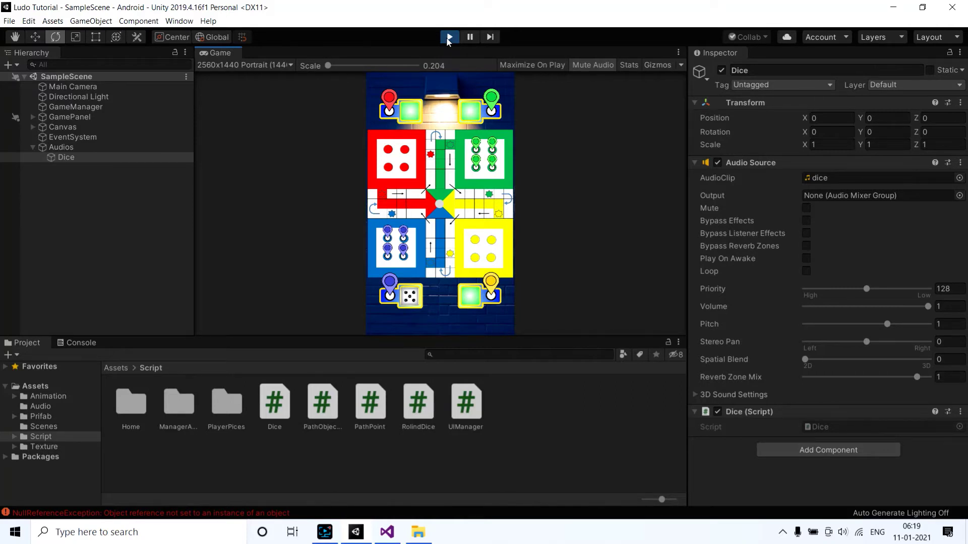
- Reload the externally modified project, accept the framework retarget, and open Dice.cs
double_click(166, 513)
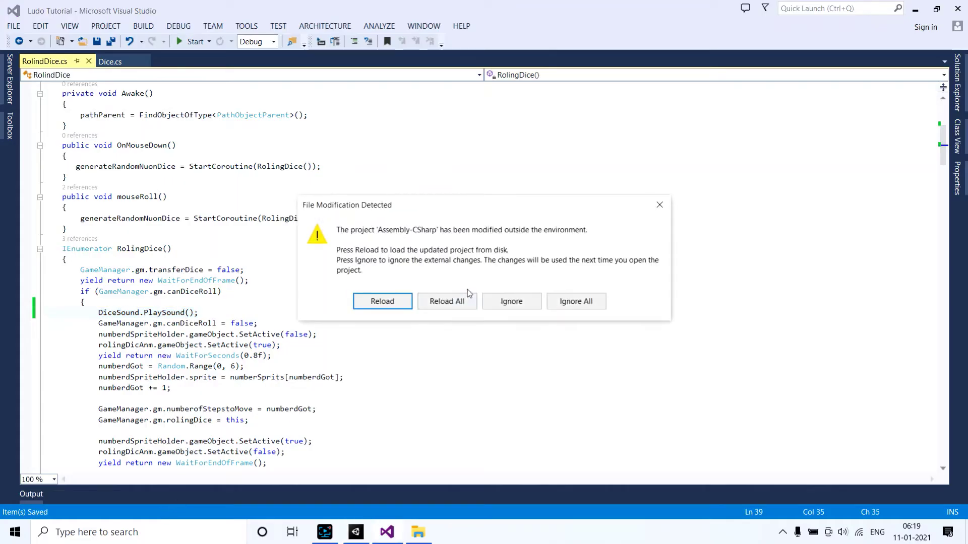
left_click(431, 301)
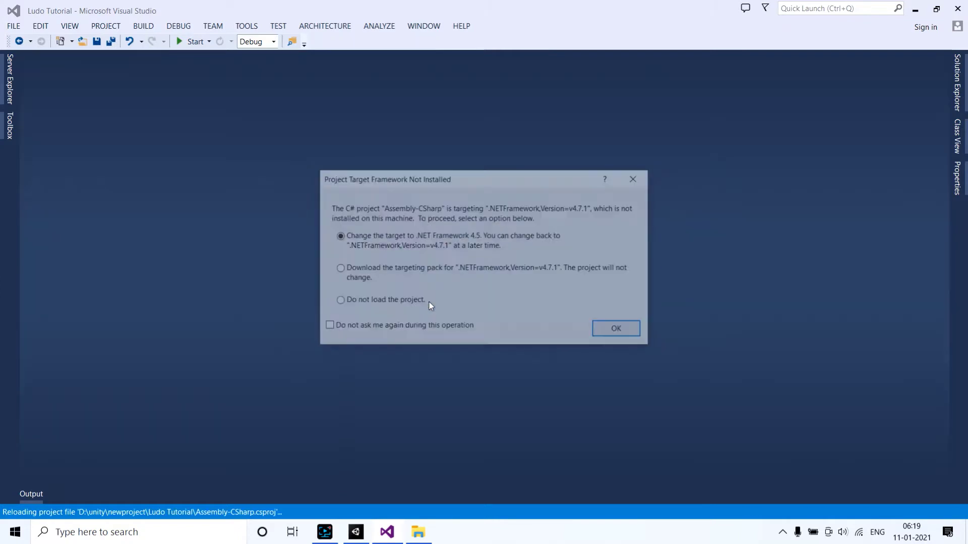
left_click(597, 330)
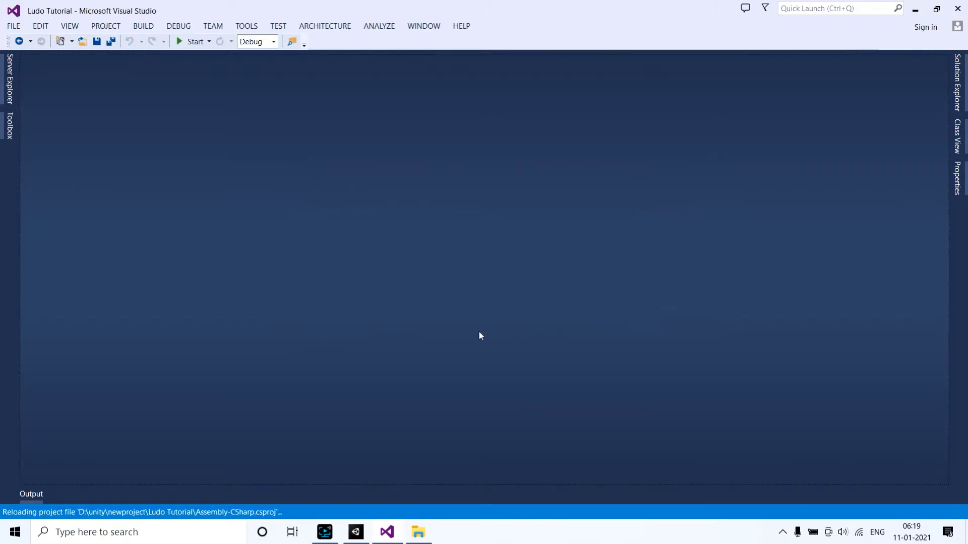
left_click(958, 101)
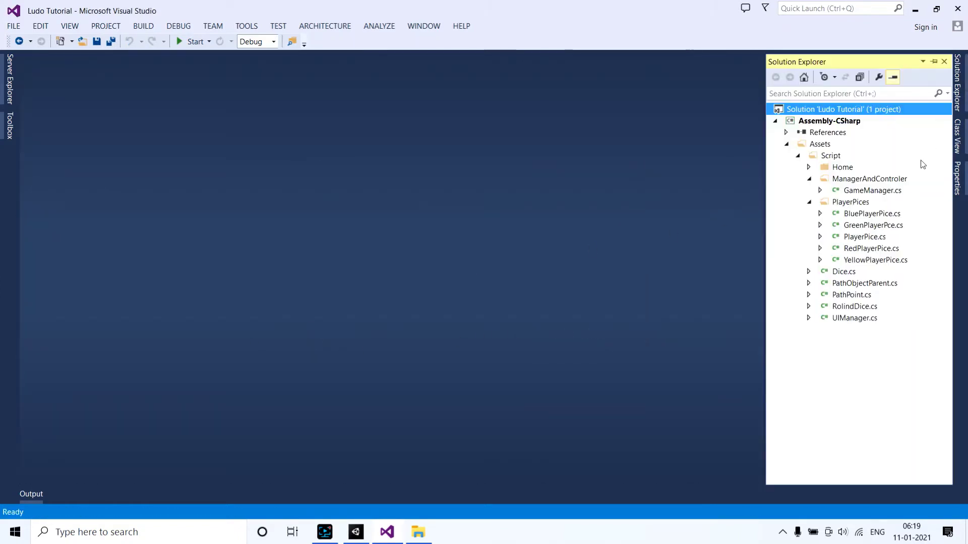
left_click(848, 283)
double_click(845, 272)
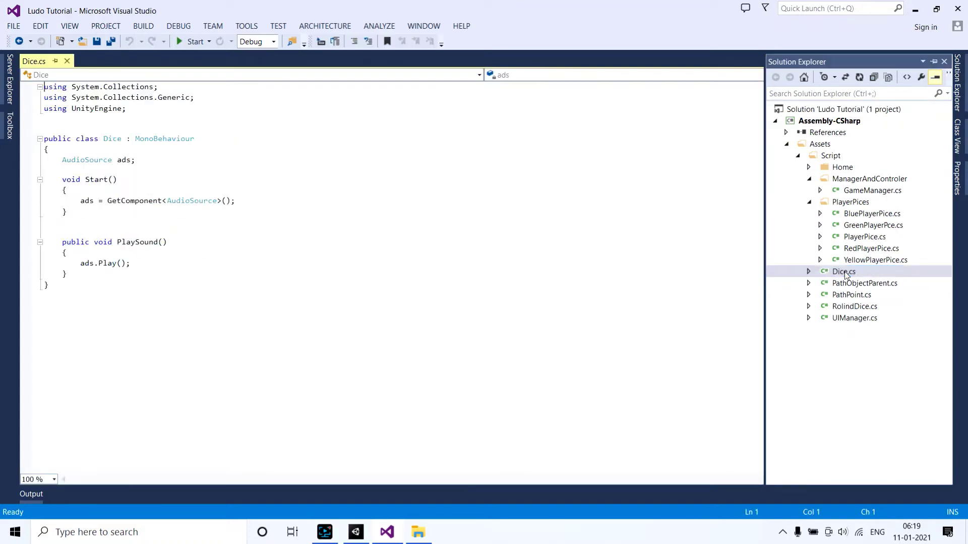
left_click(355, 533)
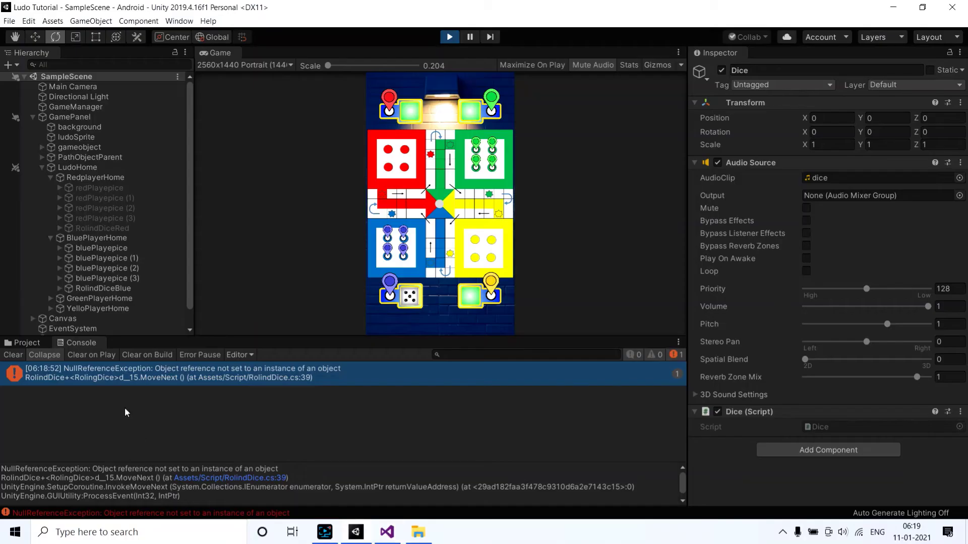
- Open RolindDice.cs at error line 39 and inspect the Dice audio object's components
double_click(155, 367)
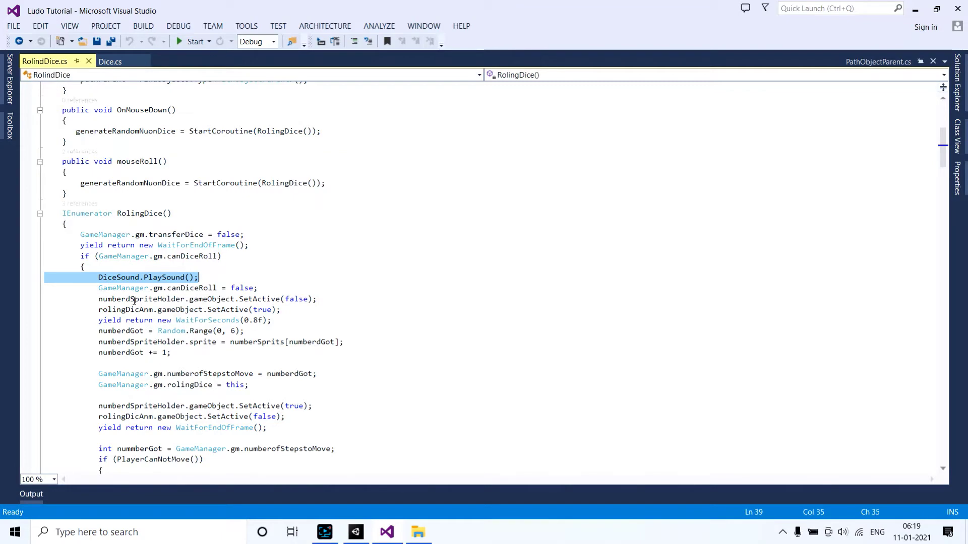
double_click(111, 278)
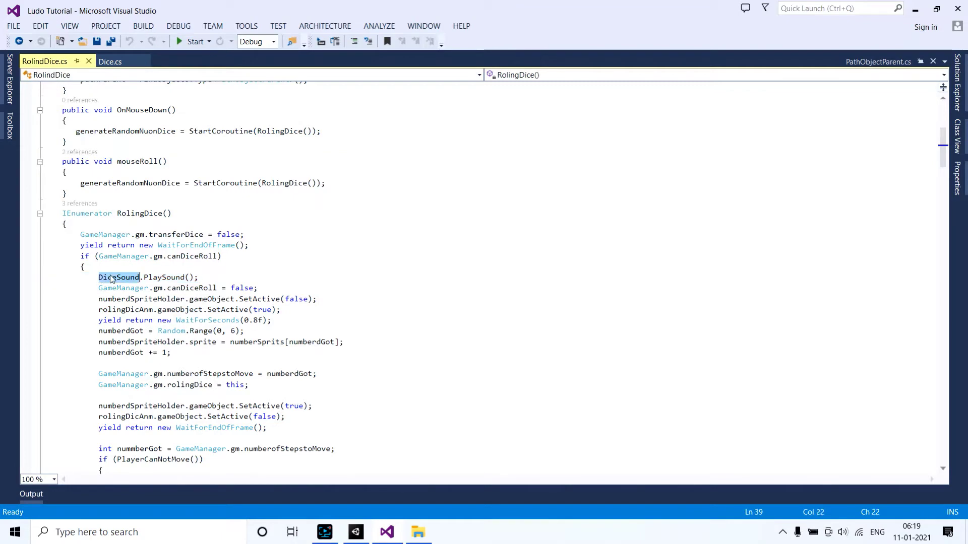
scroll(116, 280, "up", 1)
scroll(123, 284, "up", 4)
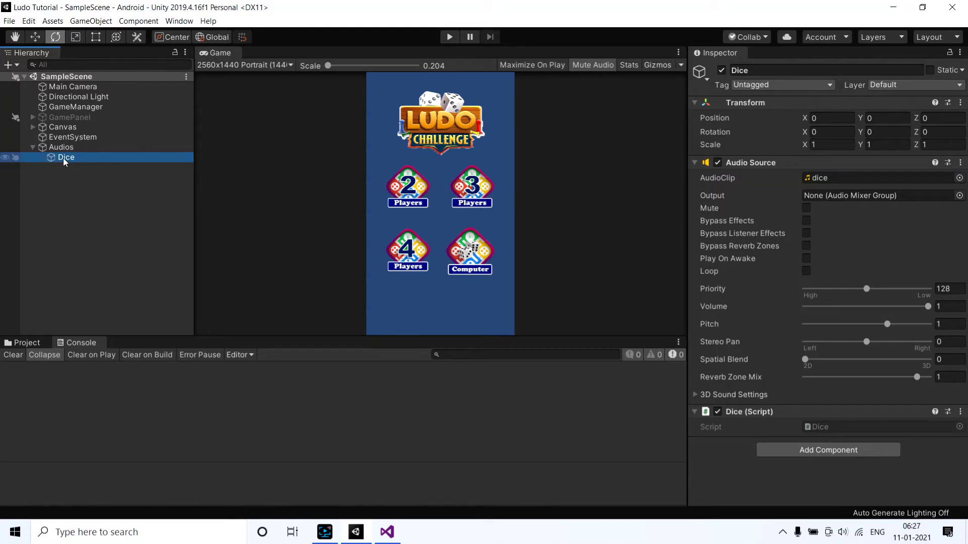
left_click(101, 171)
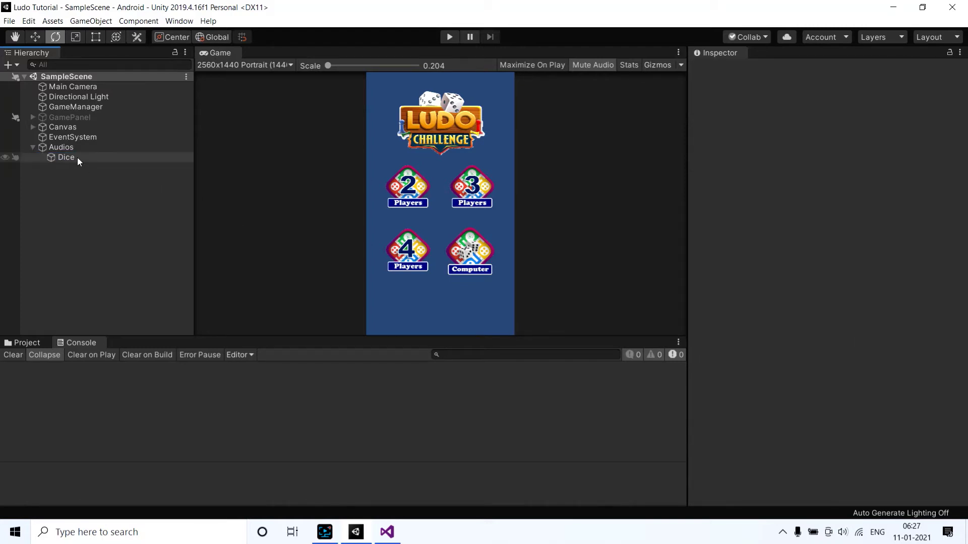
left_click(79, 160)
- Review the diceSound field declaration in RolindDice.cs
left_click(387, 537)
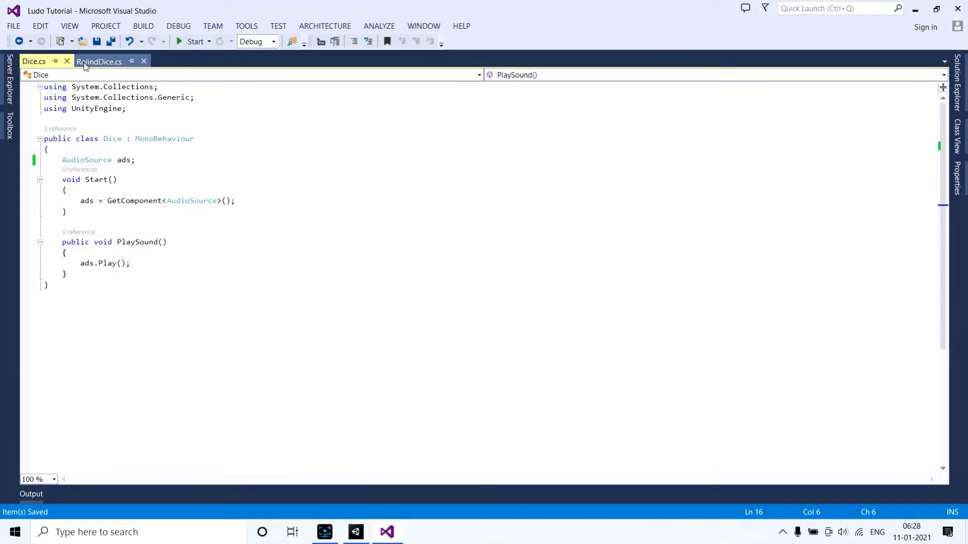
left_click(99, 61)
scroll(103, 137, "up", 2)
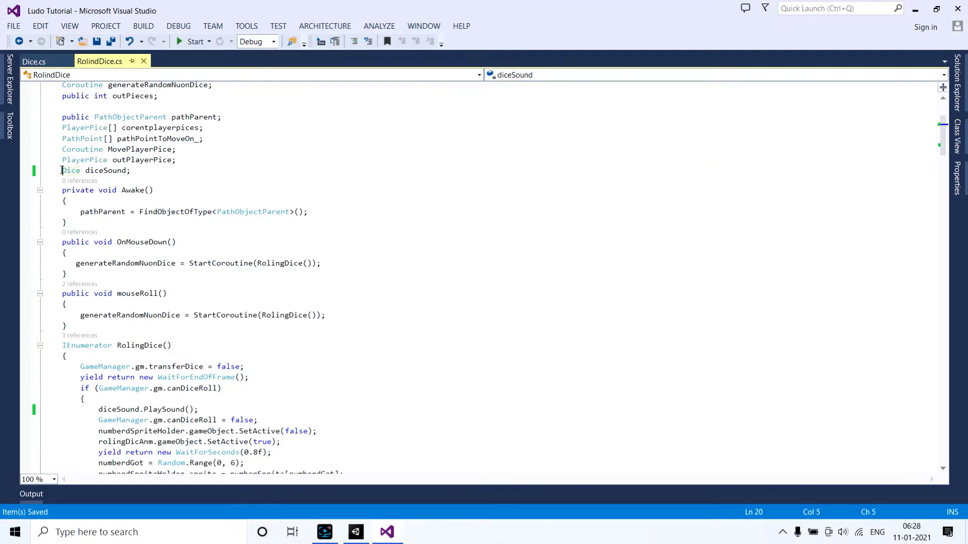
double_click(126, 172)
left_click(60, 170)
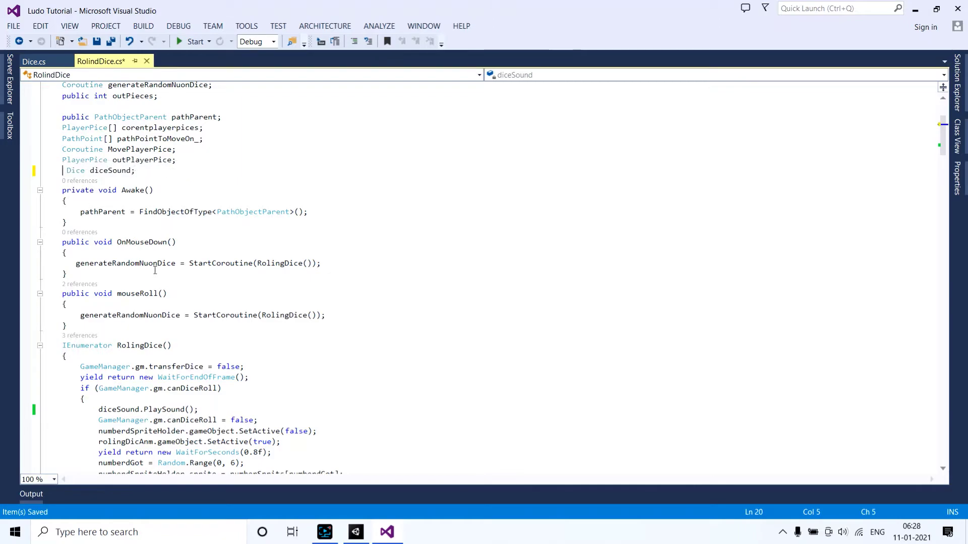
left_click(353, 536)
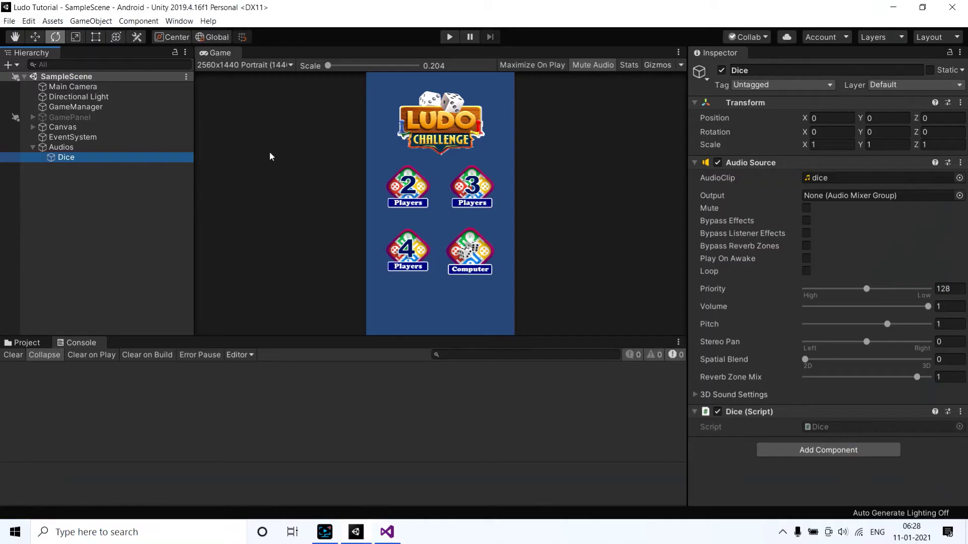
- Play-test a Ludo match again, then stop play mode
left_click(443, 38)
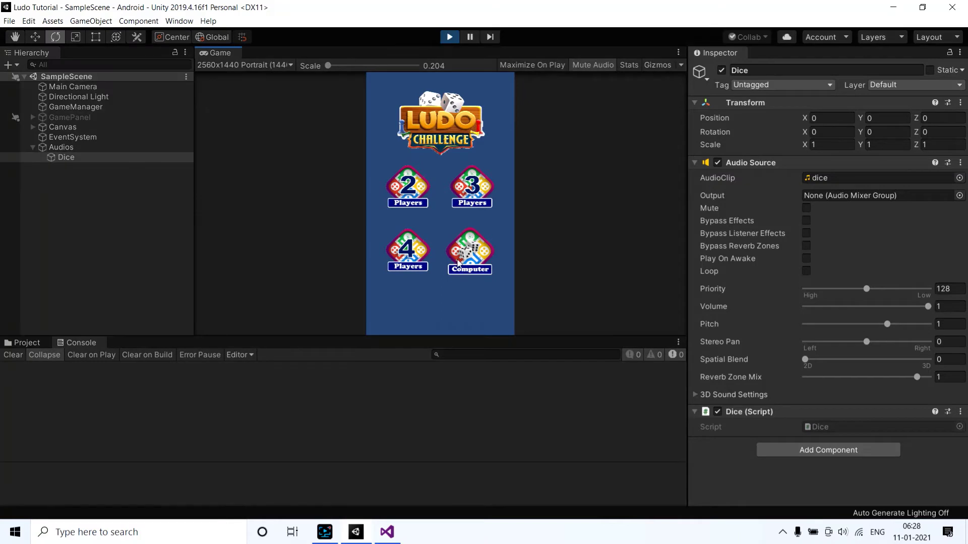
left_click(459, 262)
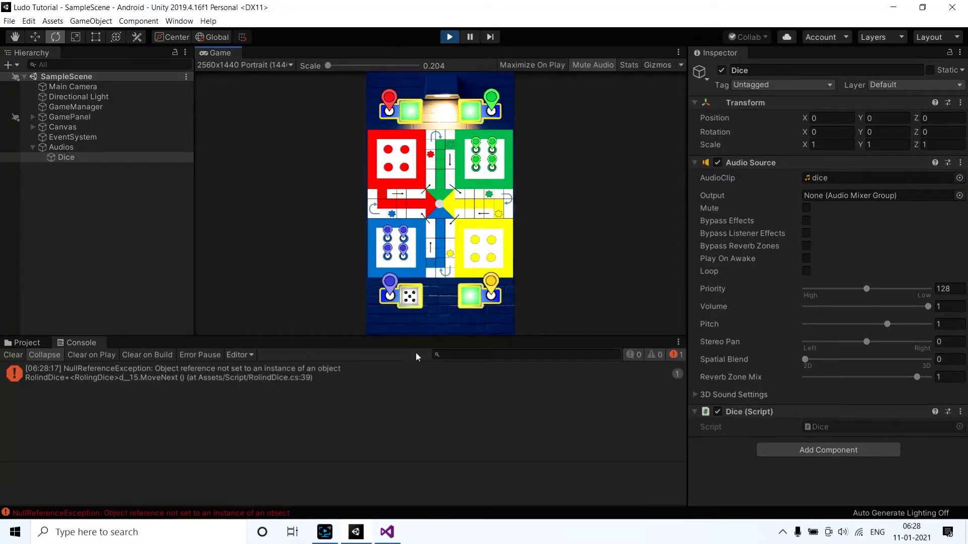
left_click(449, 38)
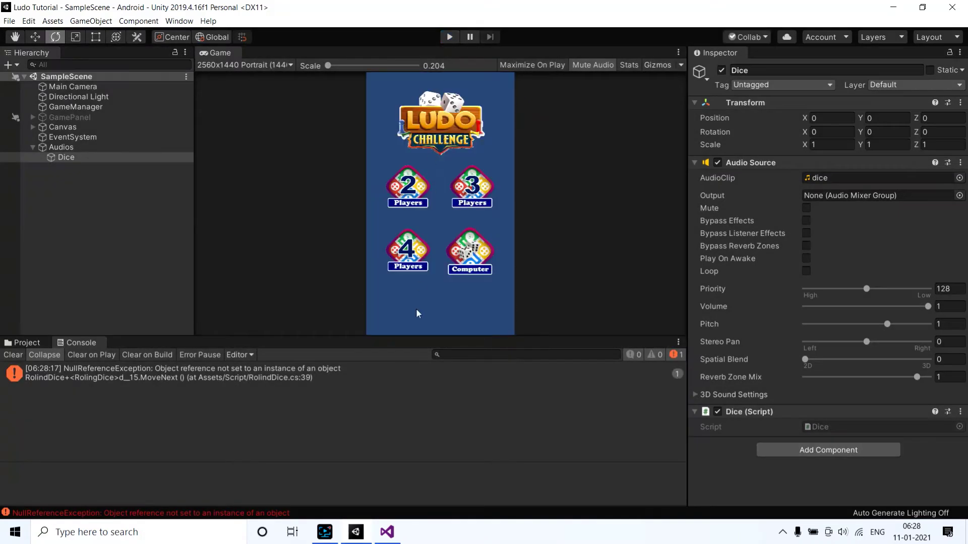
- Add the public keyword to the Dice diceSound declaration and save RolindDice.cs
left_click(390, 533)
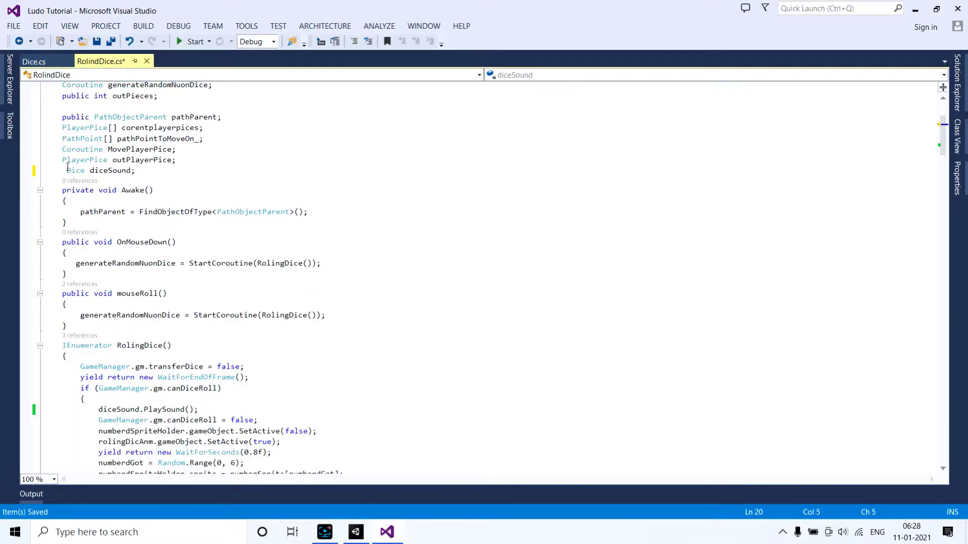
type("p ")
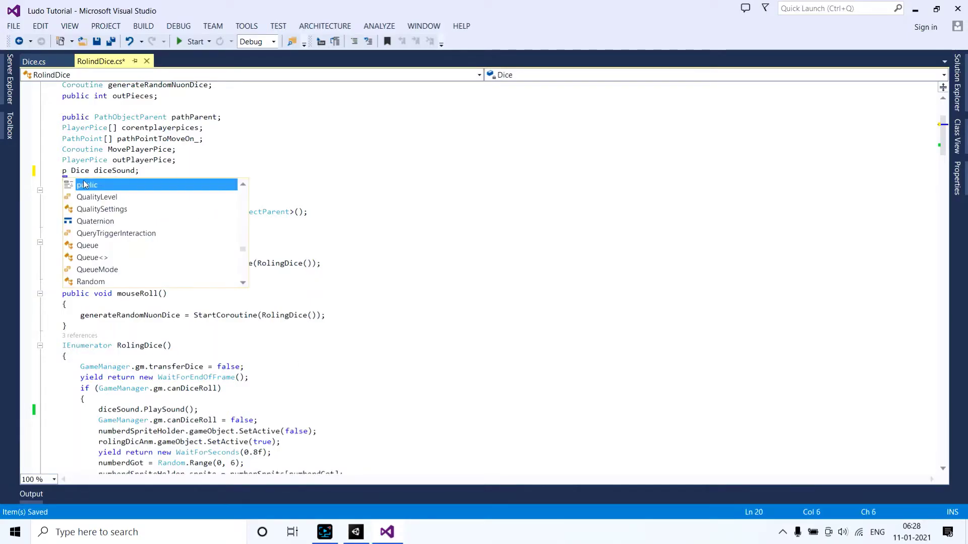
type("ublic")
key("Tab")
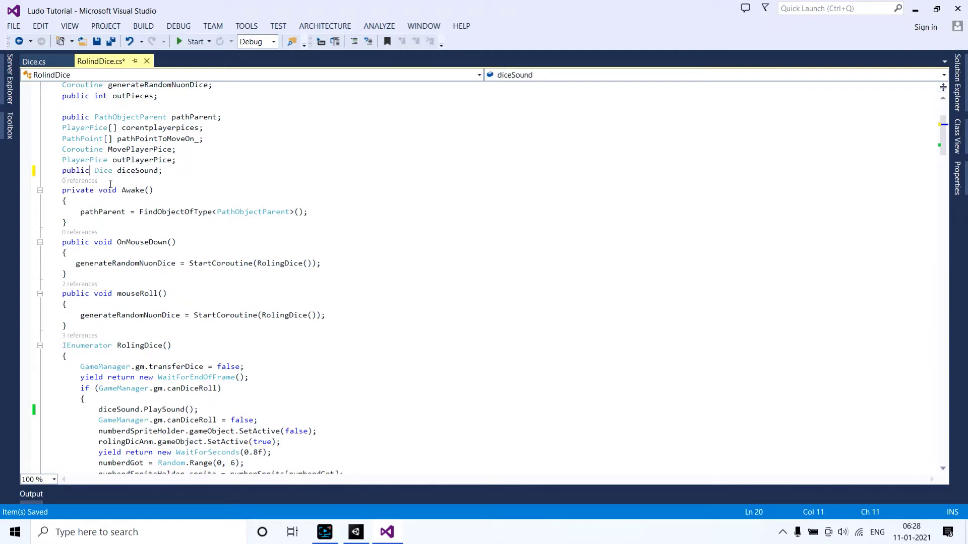
key("ctrl+s")
double_click(132, 172)
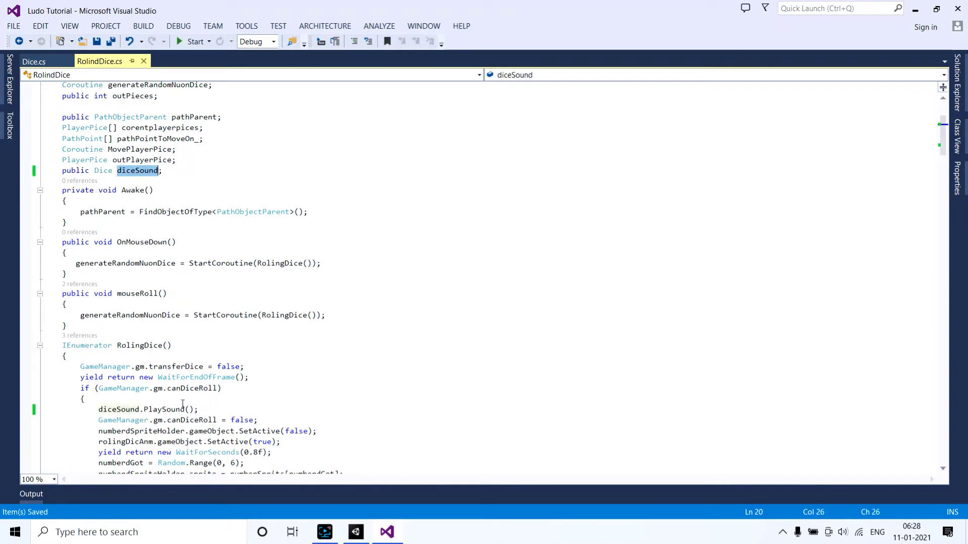
- Drag the Dice audio object into RolindDiceRed's Dice Sound field and save the scene
left_click(356, 532)
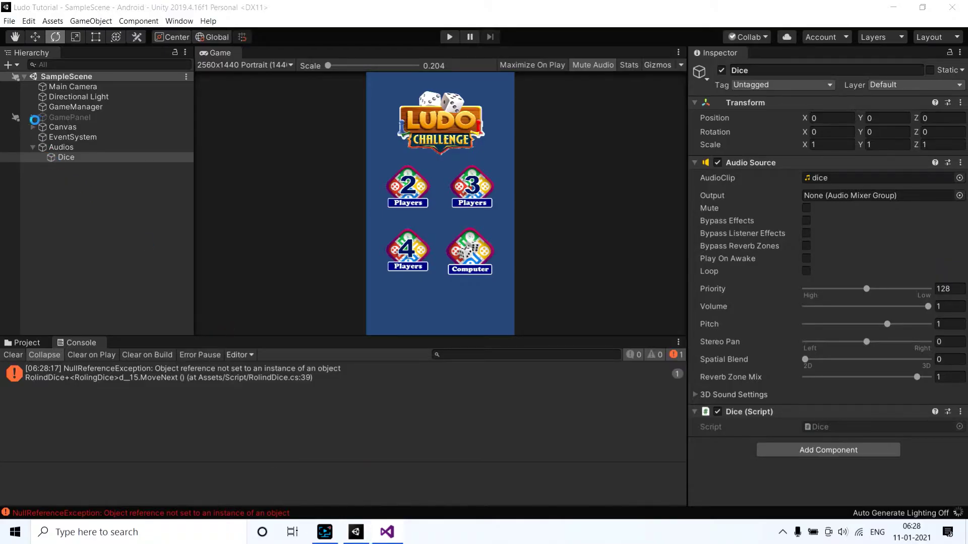
left_click(33, 117)
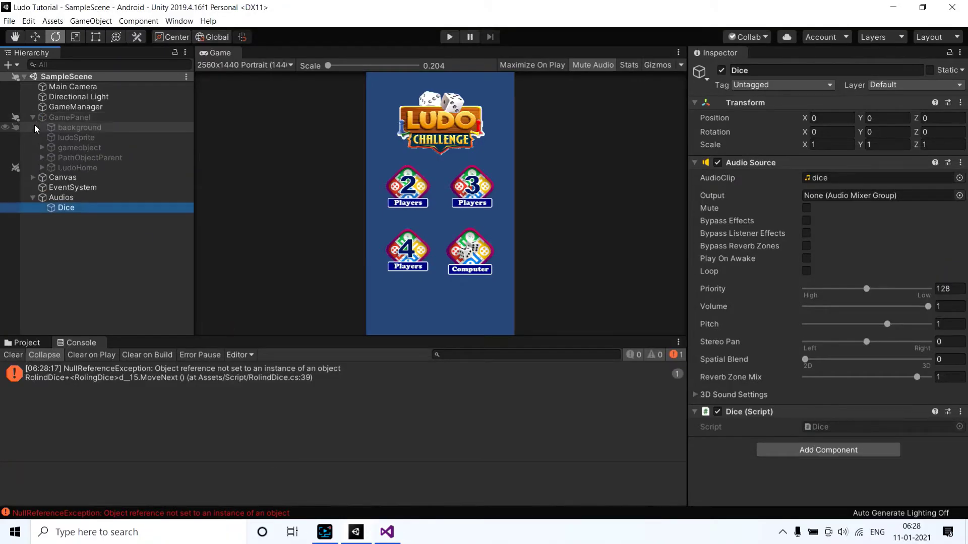
left_click(42, 167)
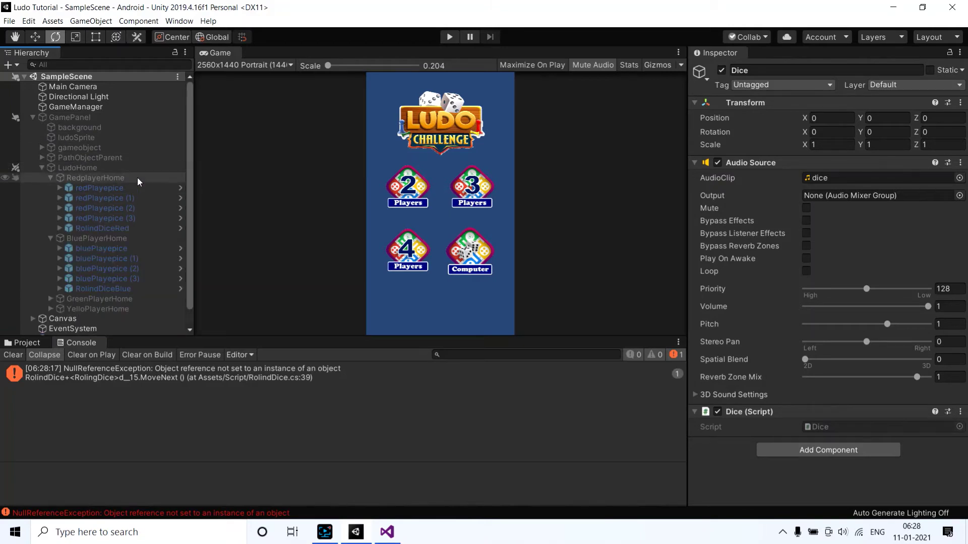
scroll(137, 178, "down", 1)
left_click(106, 210)
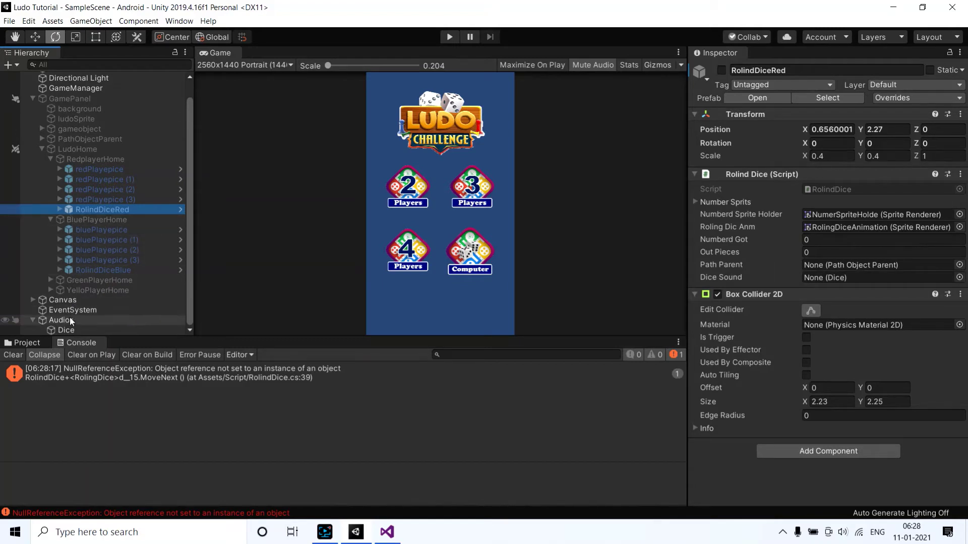
left_click_drag(66, 330, 825, 284)
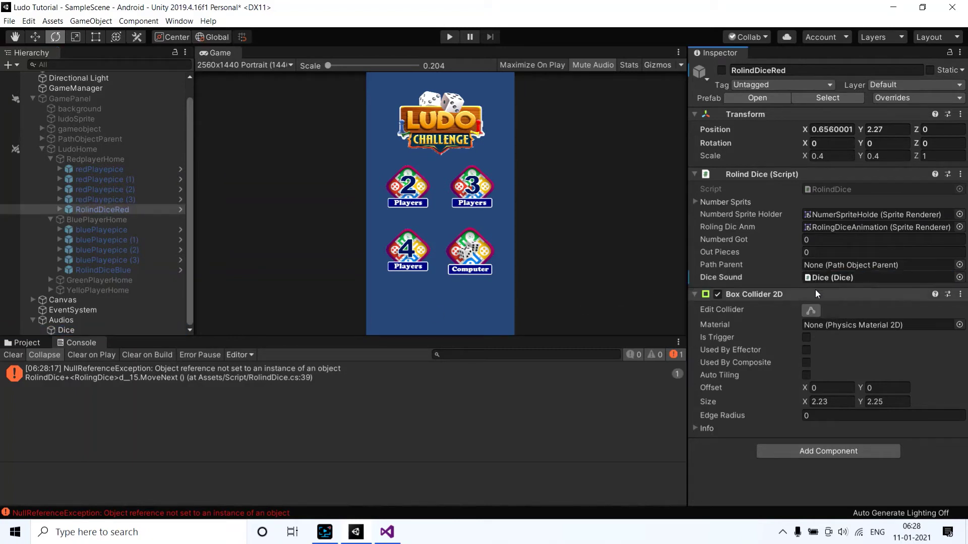
key("ctrl+s")
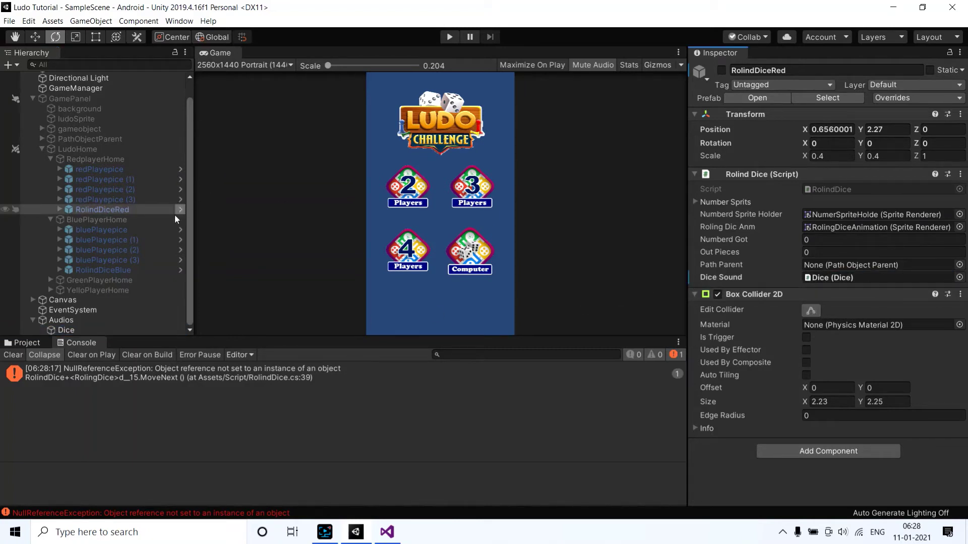
- Assign Dice to the Dice Sound of RolindDiceBlue, Green and Yellow, then save
left_click(123, 269)
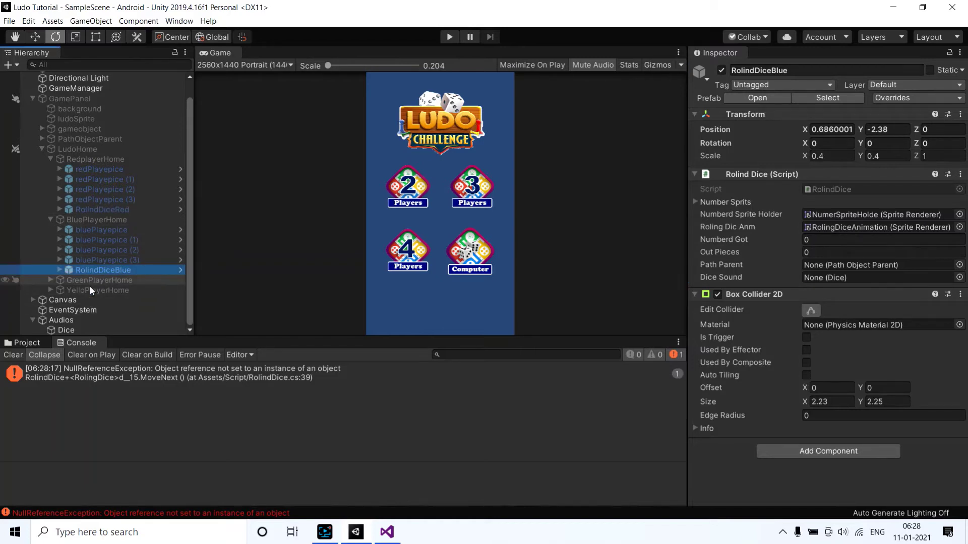
left_click_drag(61, 330, 819, 281)
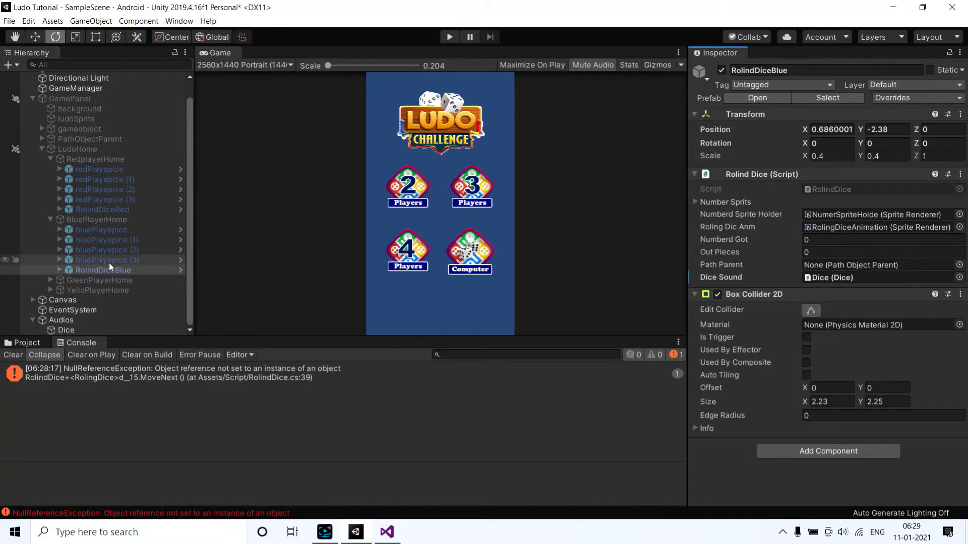
left_click(52, 282)
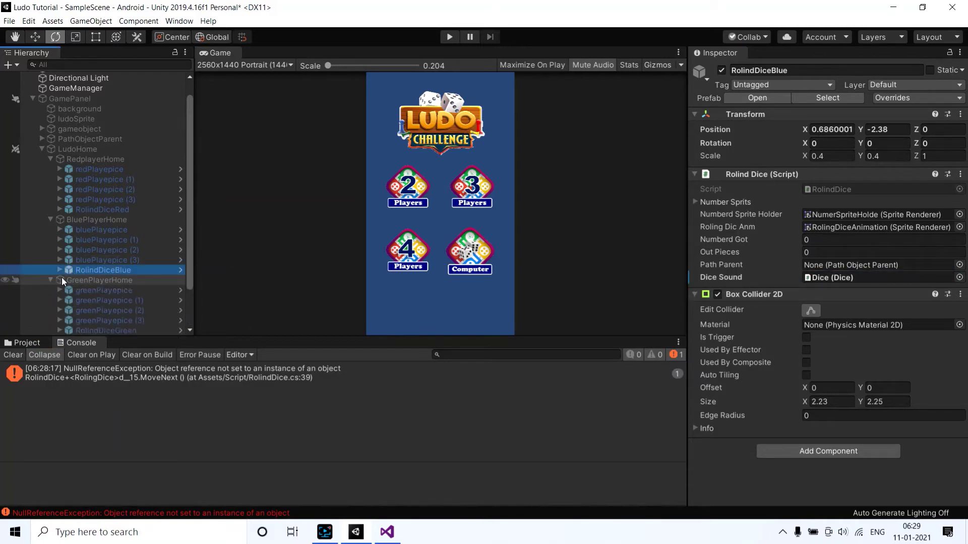
left_click(94, 281)
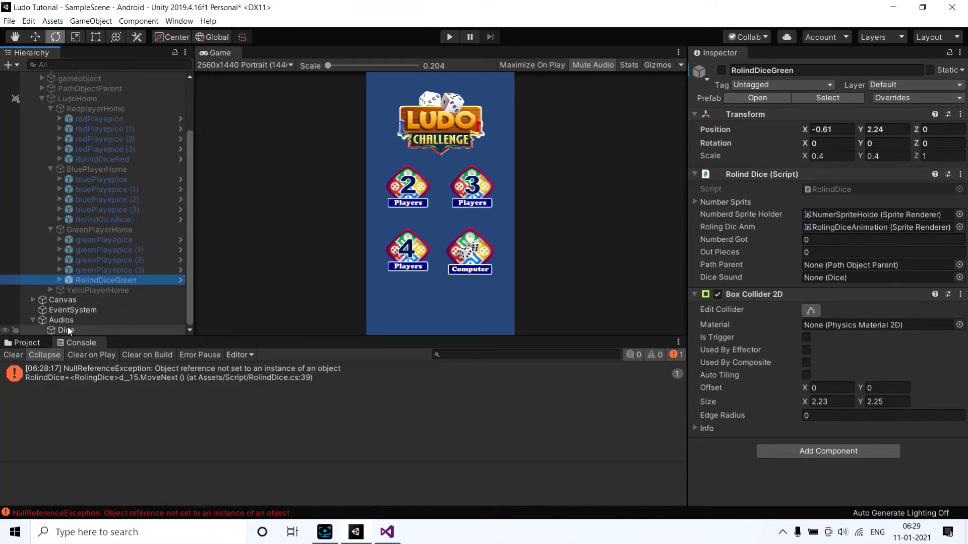
mouse_move(65, 331)
left_mouse_down()
mouse_move(698, 311)
mouse_move(811, 277)
left_mouse_up()
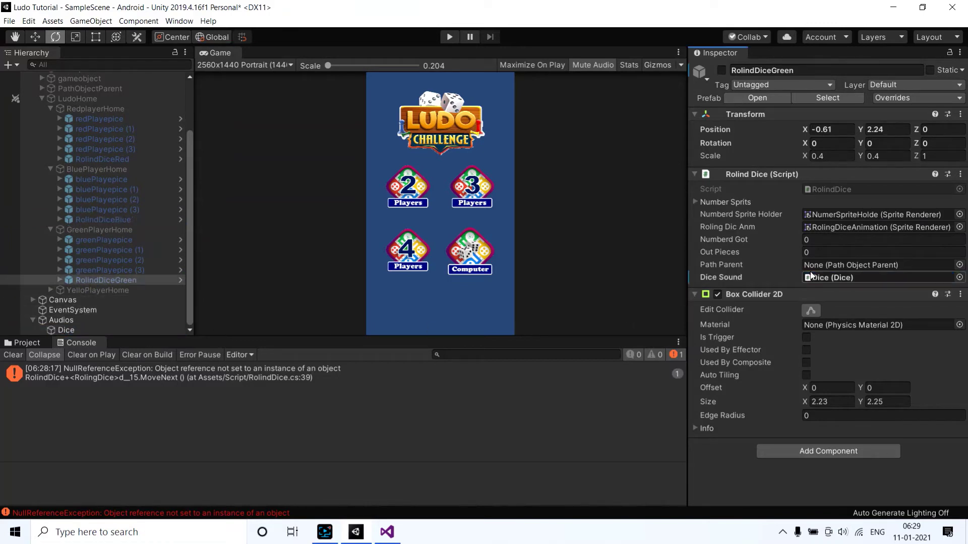
left_click(51, 290)
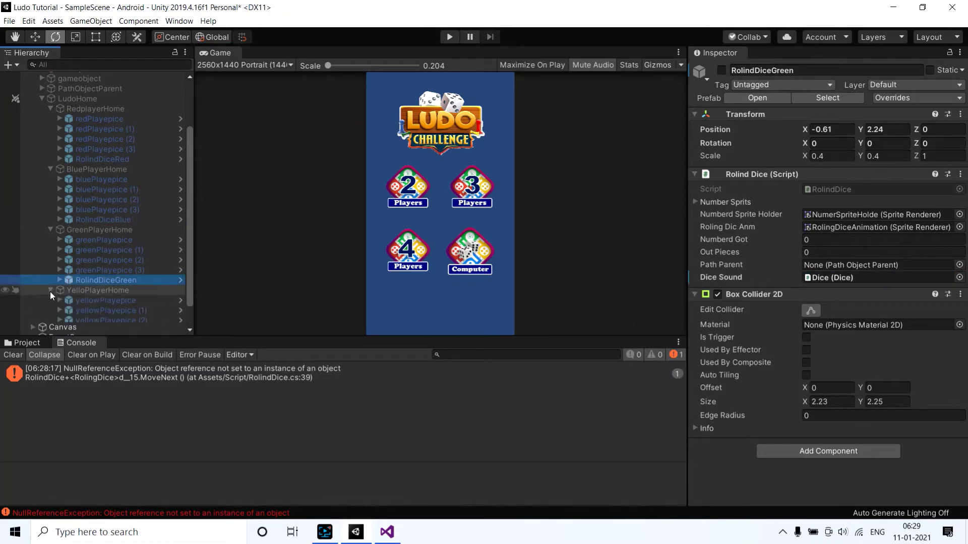
left_click(106, 291)
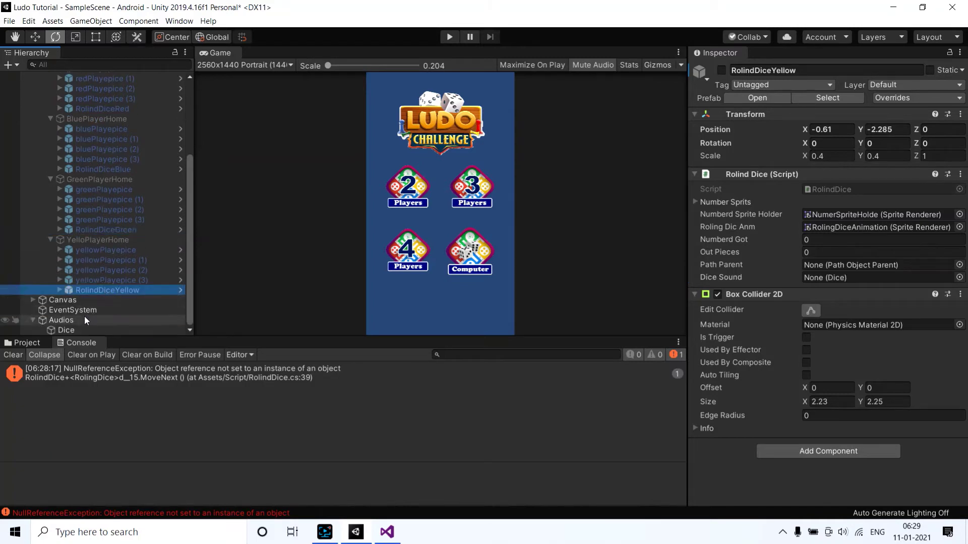
left_click_drag(66, 331, 822, 279)
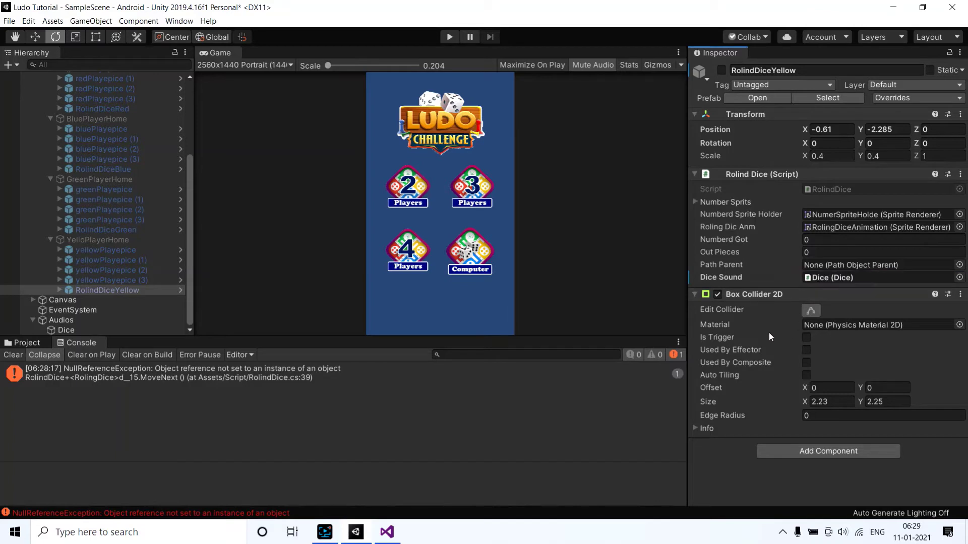
key("ctrl+s")
- Clear the console, run the game and start a match against the computer
left_click(13, 355)
left_click(449, 37)
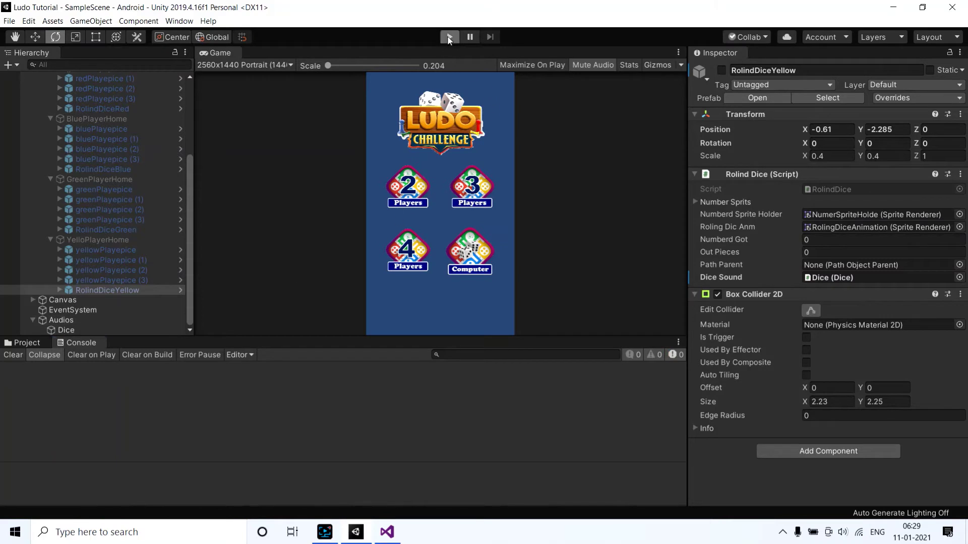
left_click(469, 271)
- Roll the blue dice eleven times as turns pass between the players
left_click(413, 304)
left_click(414, 306)
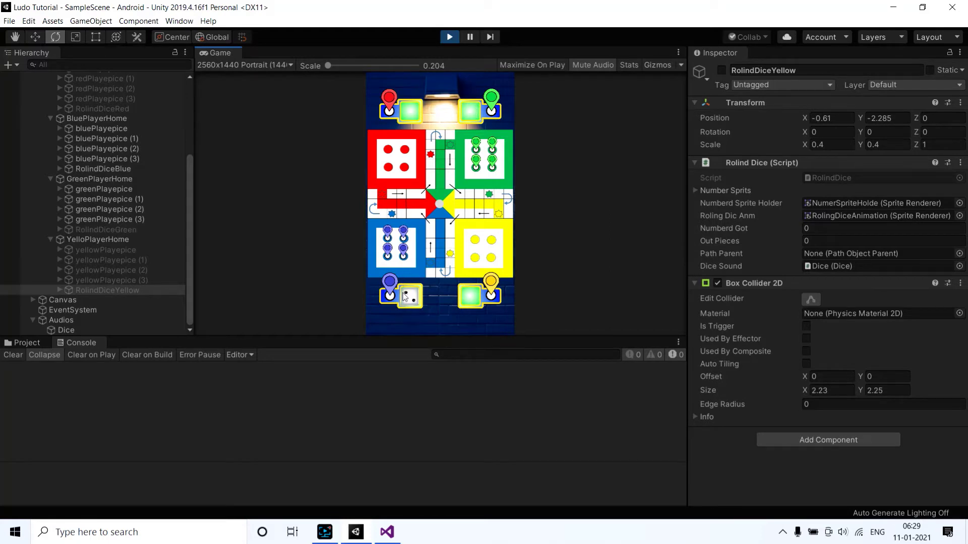
left_click(418, 305)
left_click(414, 305)
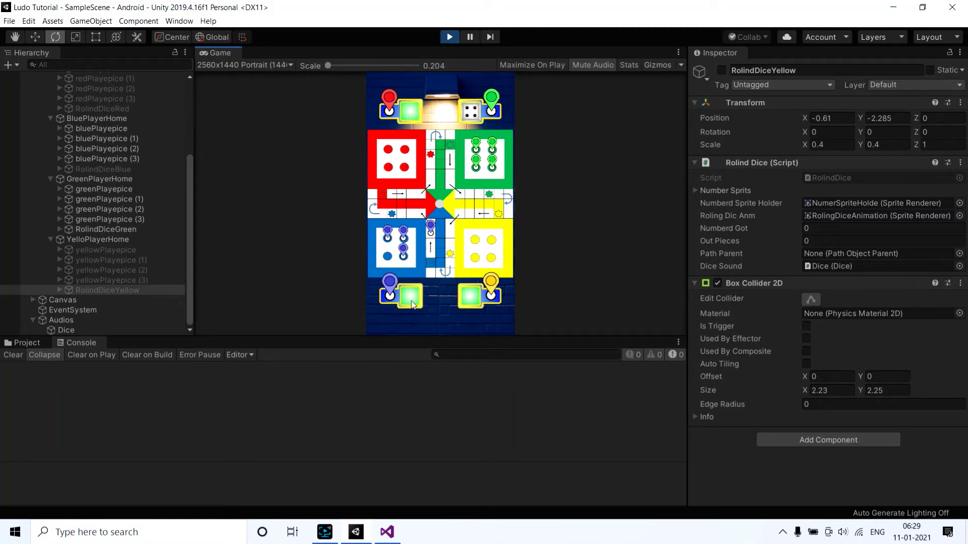
left_click(412, 304)
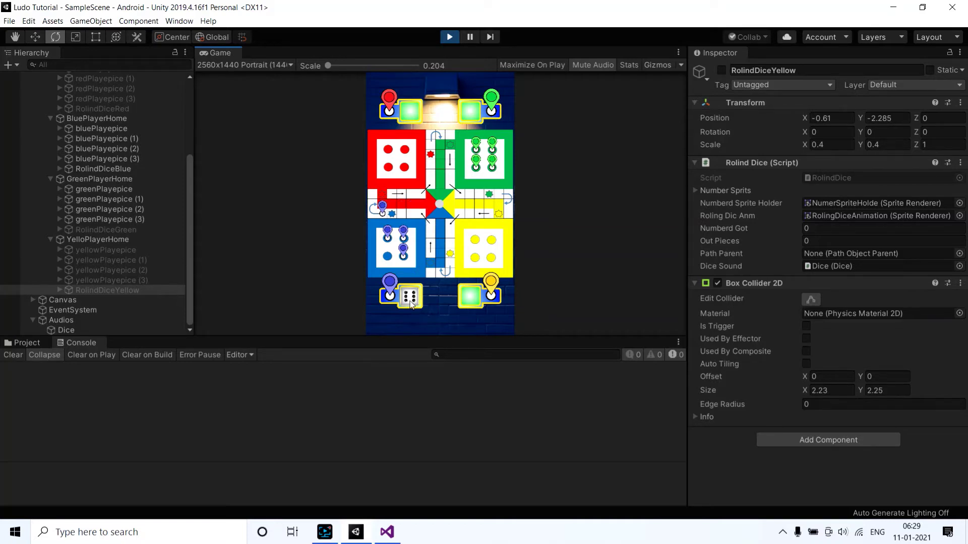
left_click(409, 305)
left_click(409, 303)
left_click(411, 303)
left_click(412, 304)
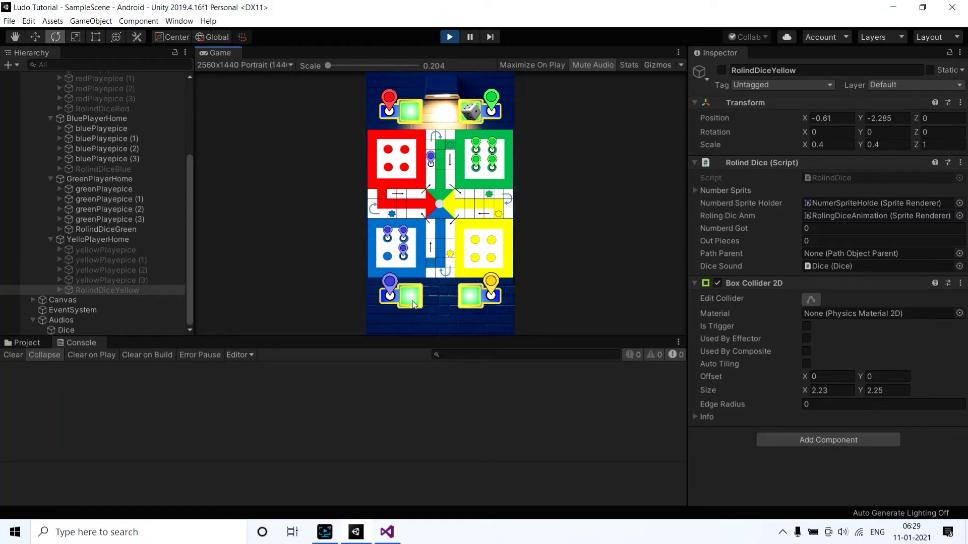
left_click(412, 304)
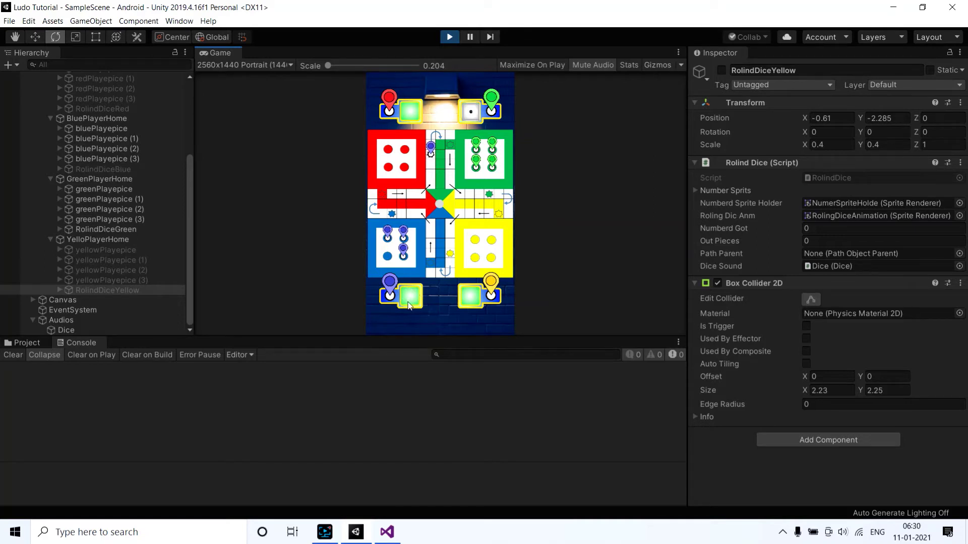
left_click(413, 306)
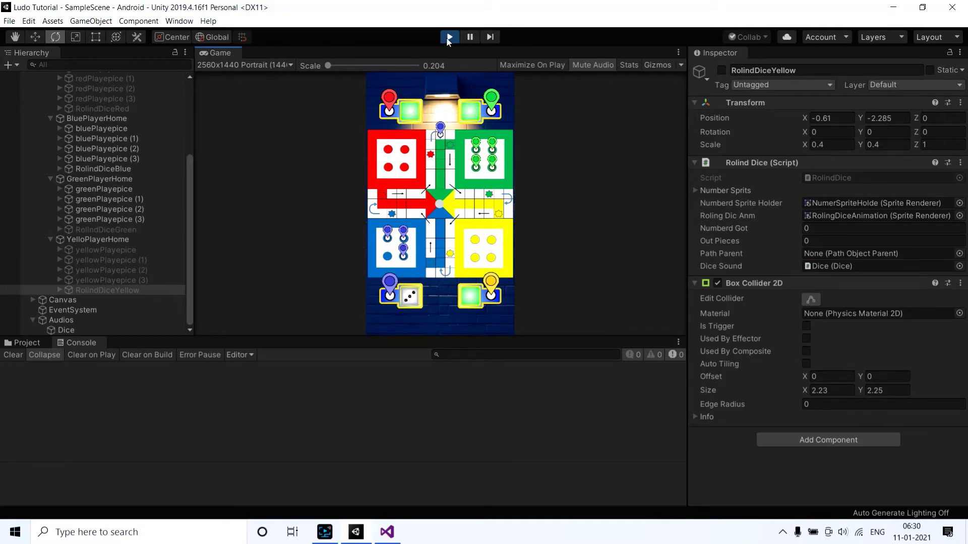
- Stop the game, collapse the four player-home groups and LudoHome, and run it again
left_click(447, 37)
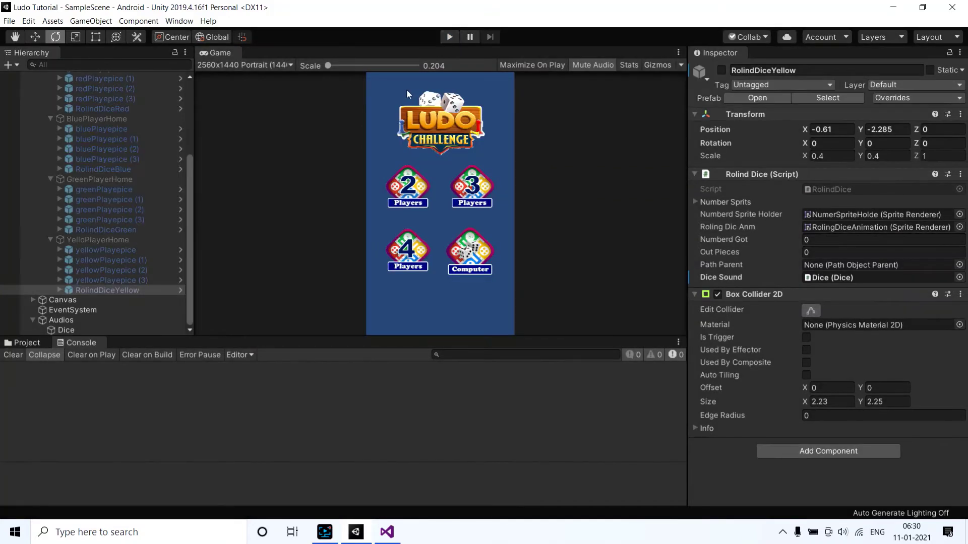
left_click(50, 240)
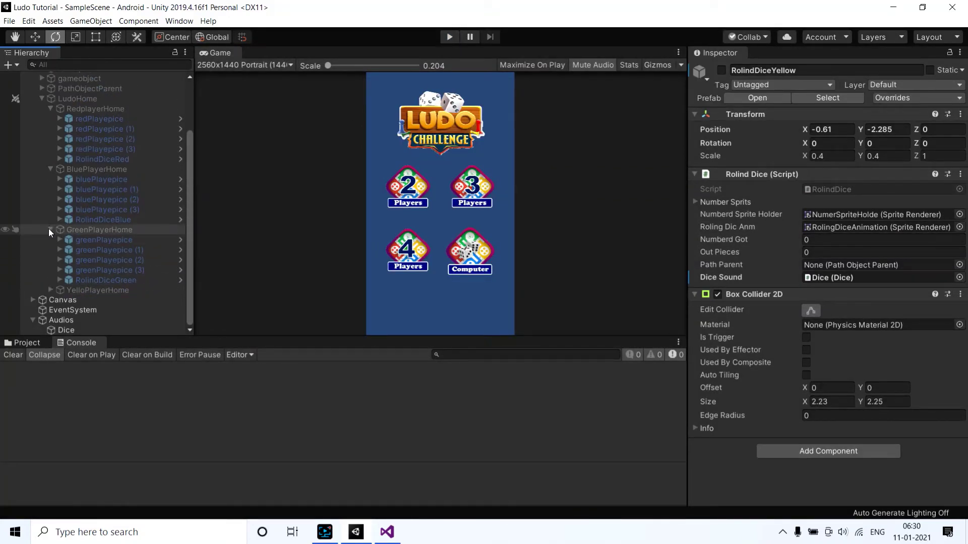
left_click(50, 229)
left_click(50, 219)
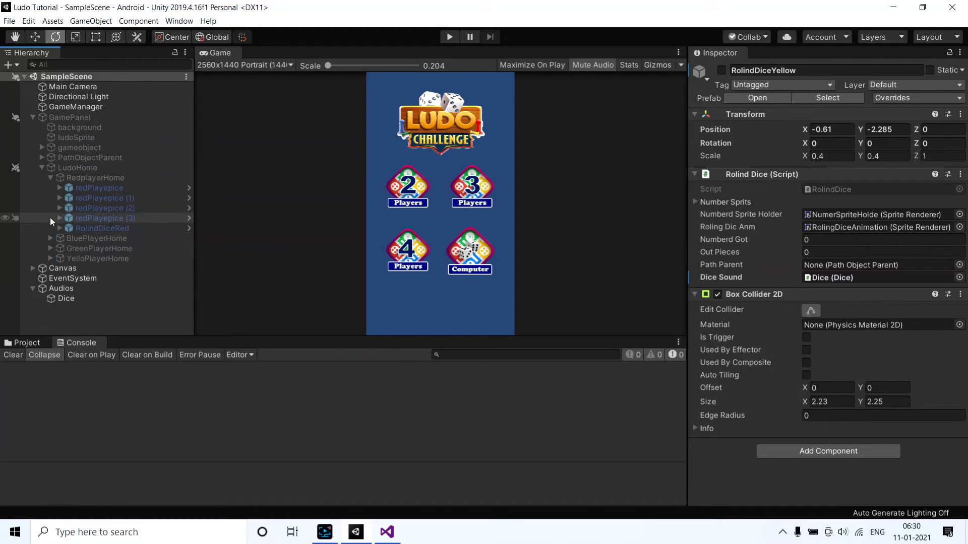
left_click(50, 177)
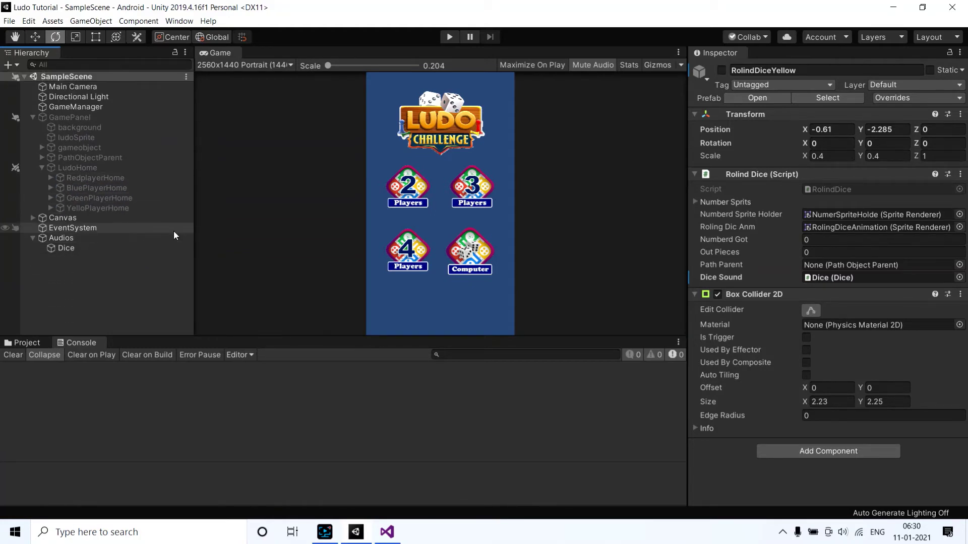
left_click(43, 168)
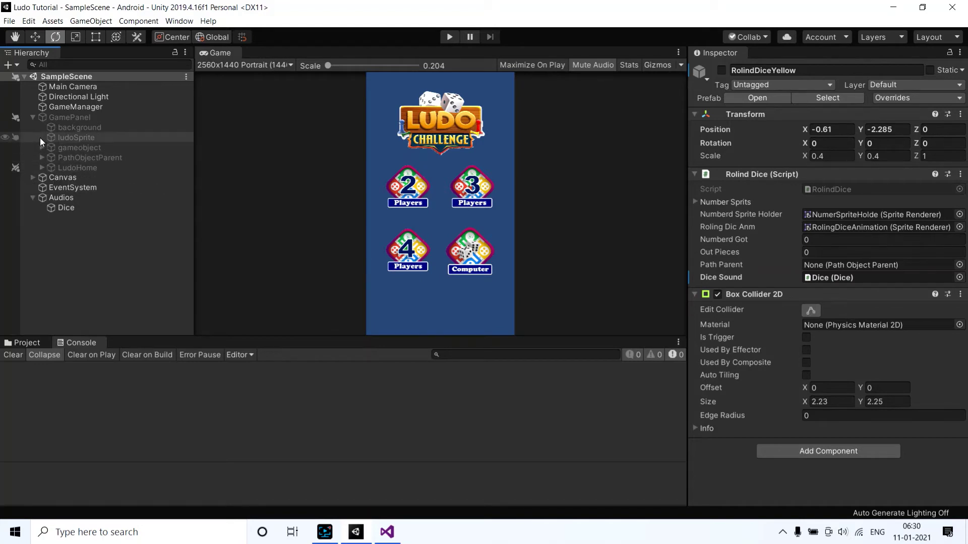
left_click(447, 38)
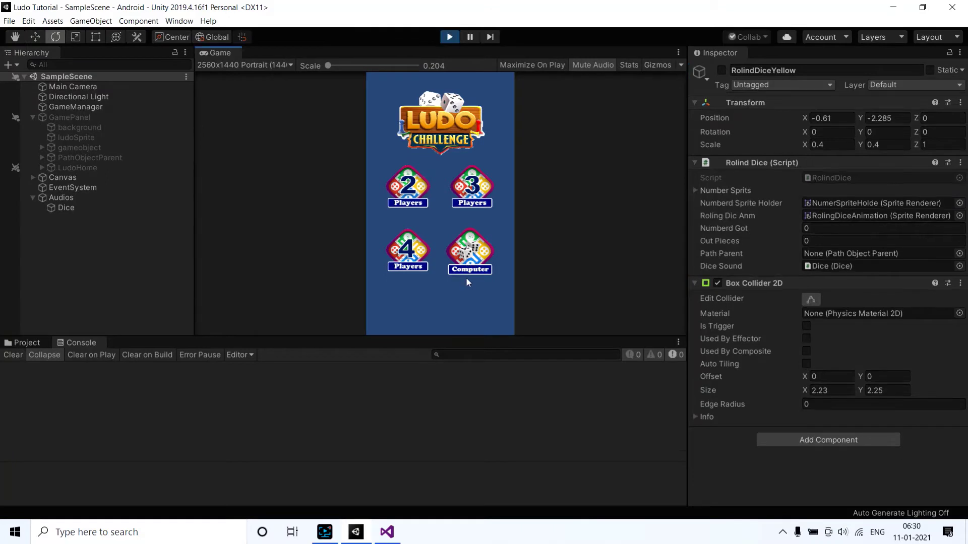
- Start a Computer match and roll the blue dice three times to check the sound
left_click(470, 263)
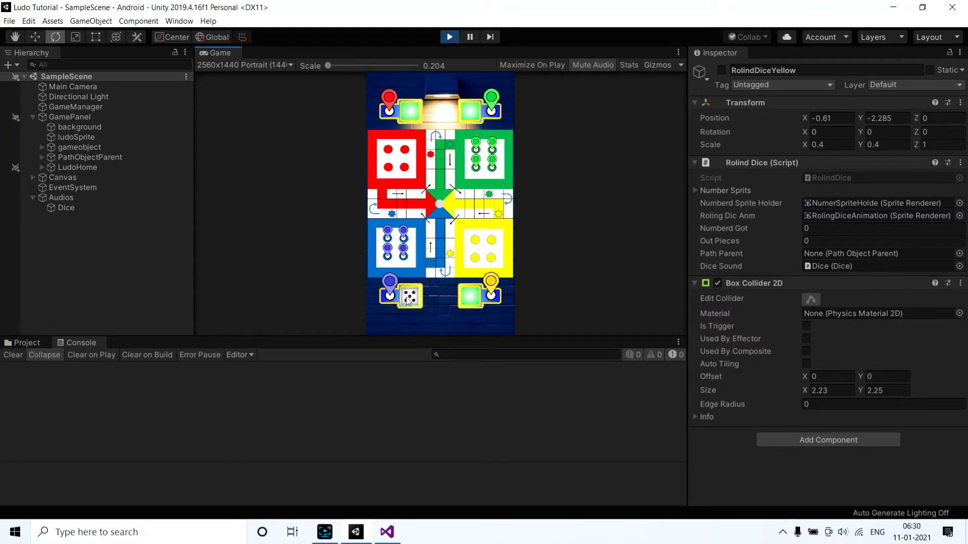
left_click(409, 303)
left_click(409, 300)
left_click(409, 302)
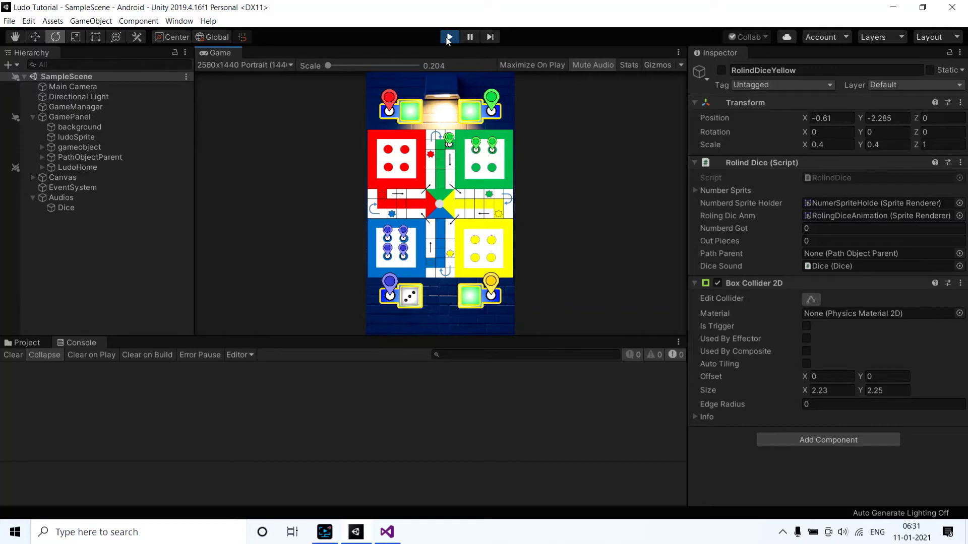
- Exit Play mode in Unity and bring up RolindDice.cs in Visual Studio
left_click(448, 37)
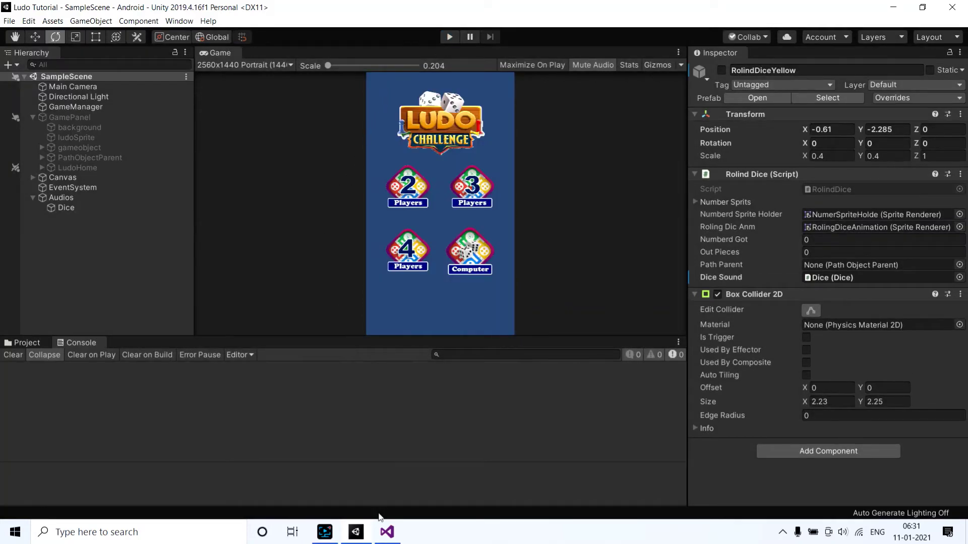
left_click(388, 534)
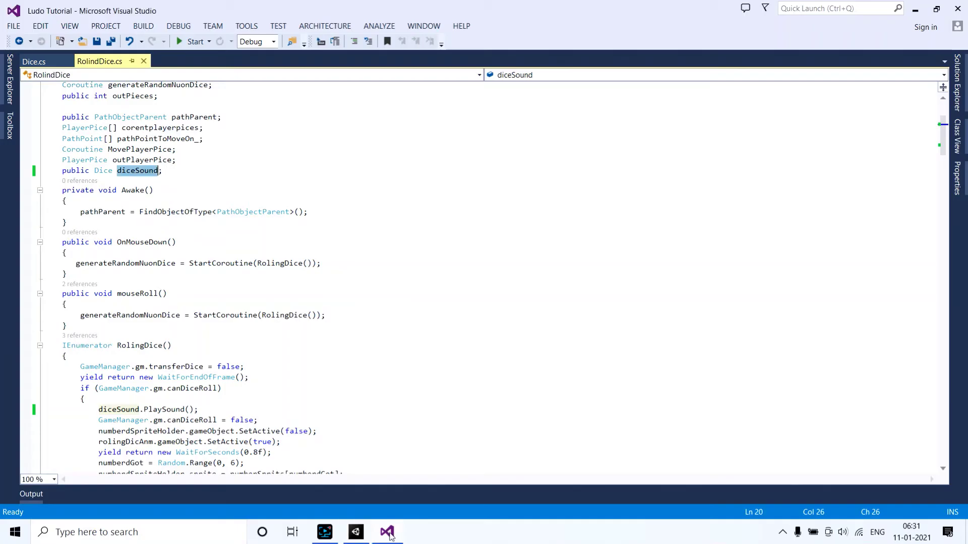
- Open GameManager.cs and start a public totalSix field below totalPlayerCanPlay
left_click(957, 82)
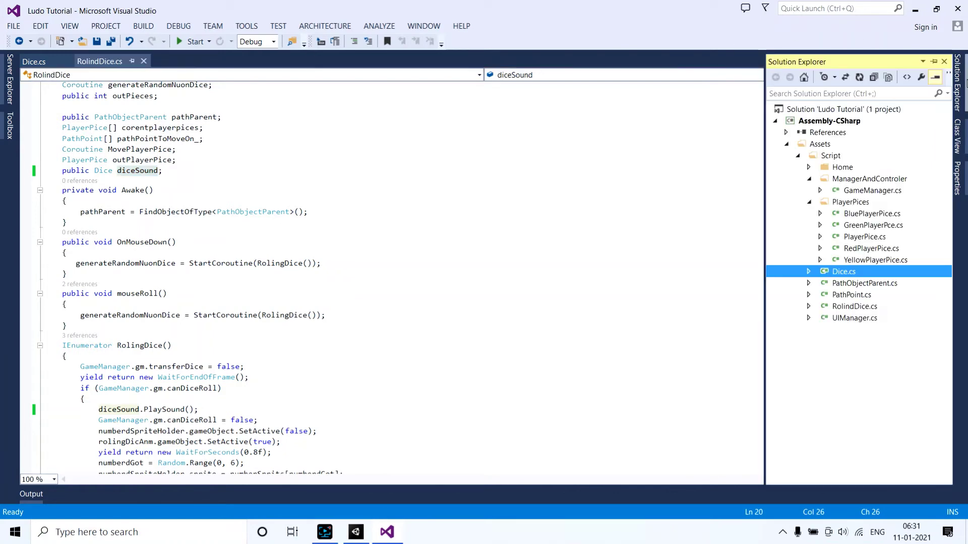
double_click(853, 193)
scroll(259, 346, "down", 1)
scroll(231, 330, "down", 4)
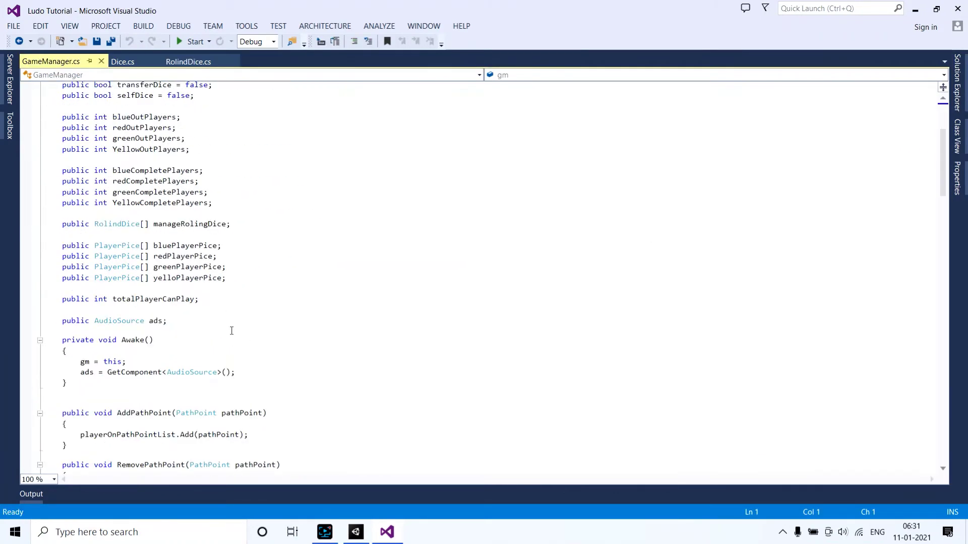
left_click(208, 310)
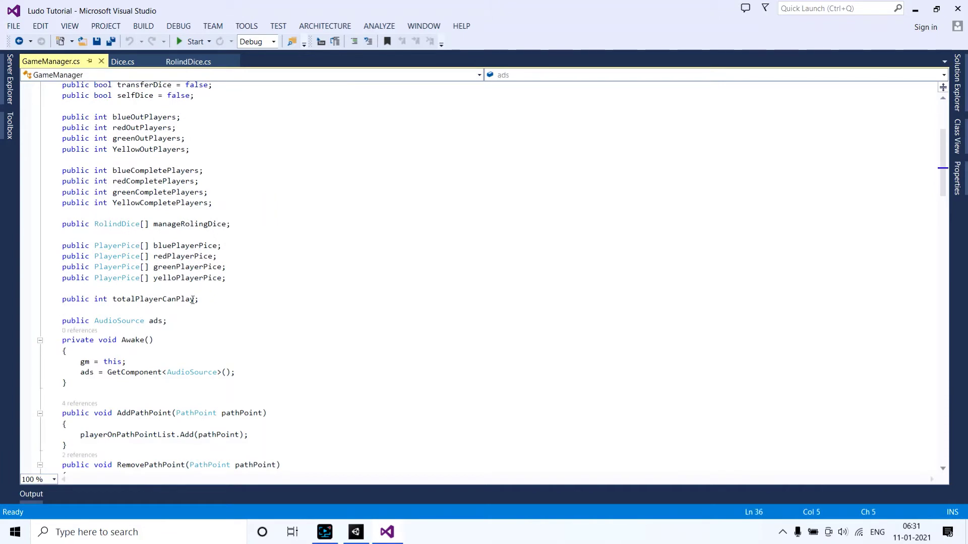
key("Return")
type("public")
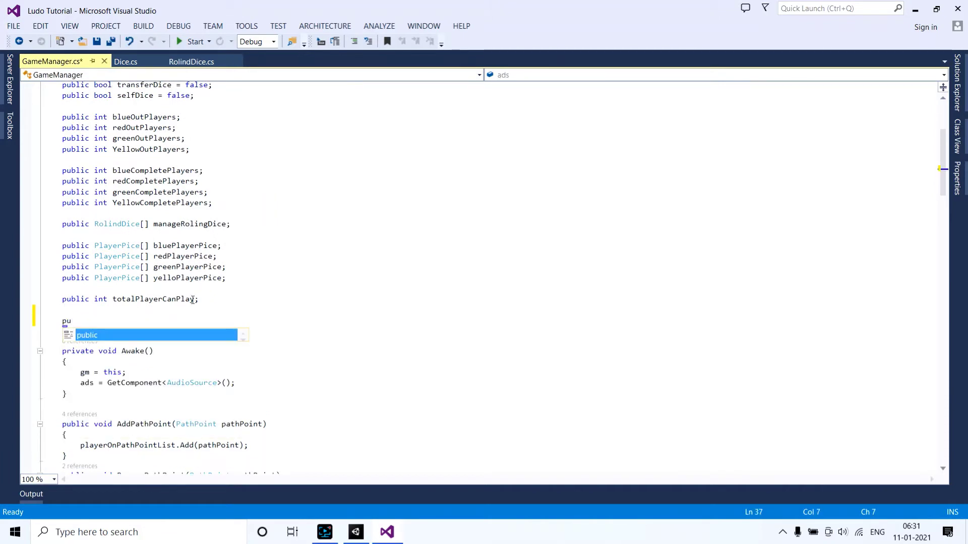
key("BackSpace")
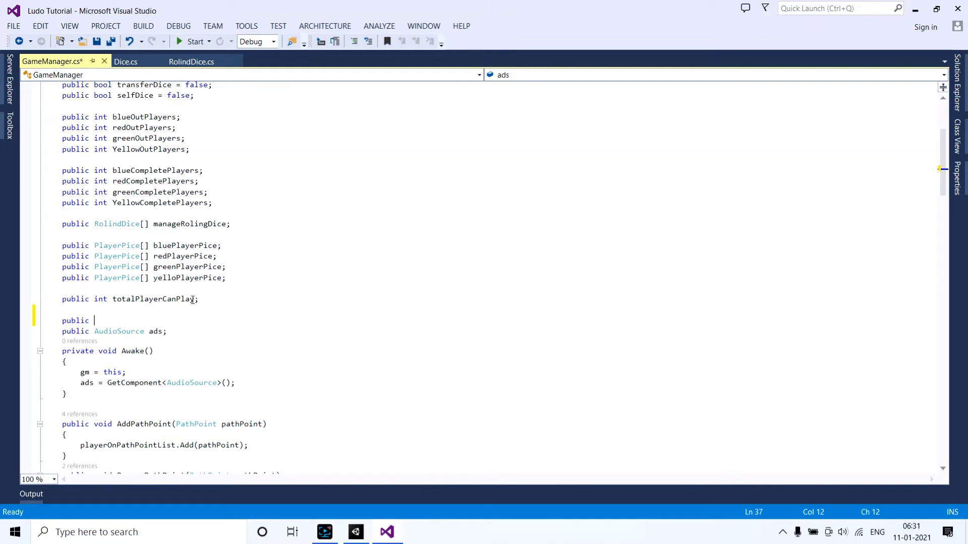
type("tota")
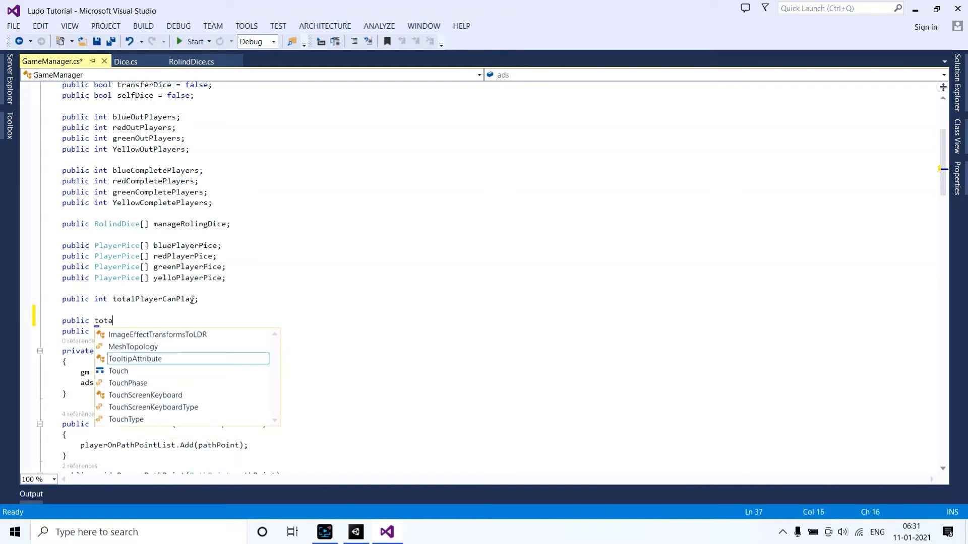
type("lSi")
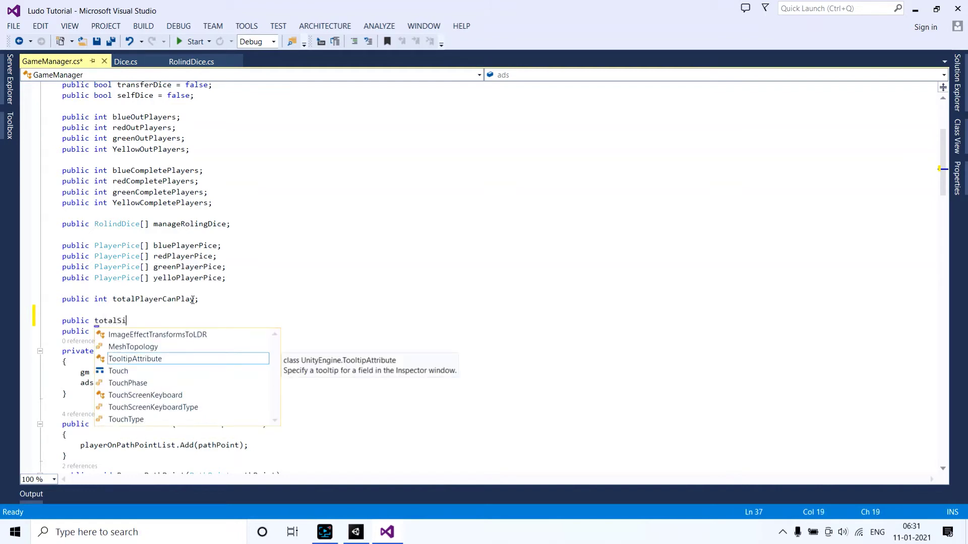
type("x=0;")
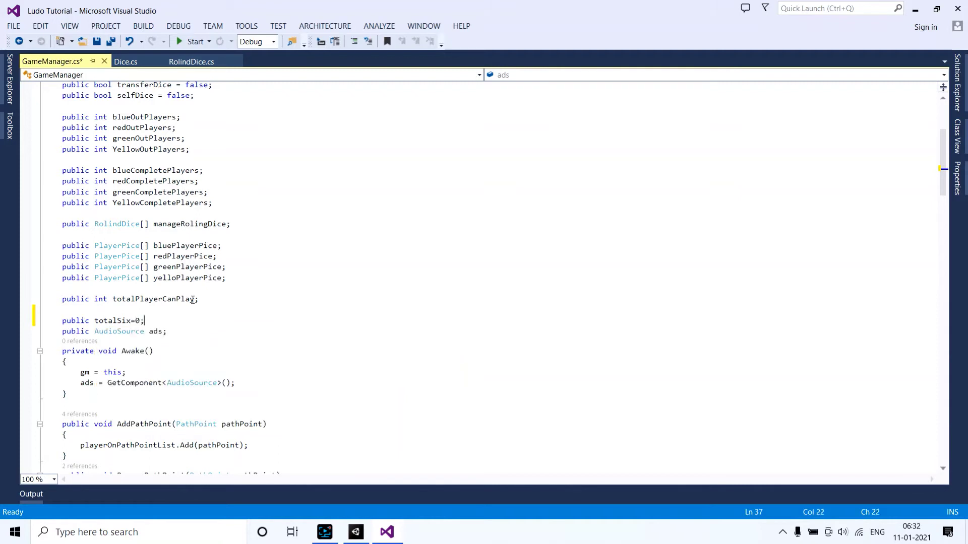
key("ctrl+s")
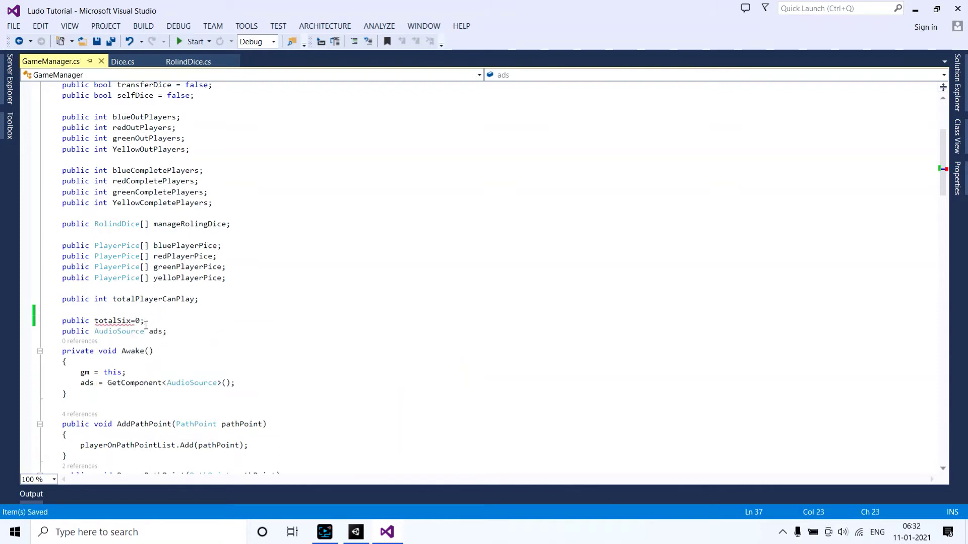
- Finish the declaration as 'public int totalSix = 0;', save, and return to RolindDice.cs
left_click(91, 321)
type("int")
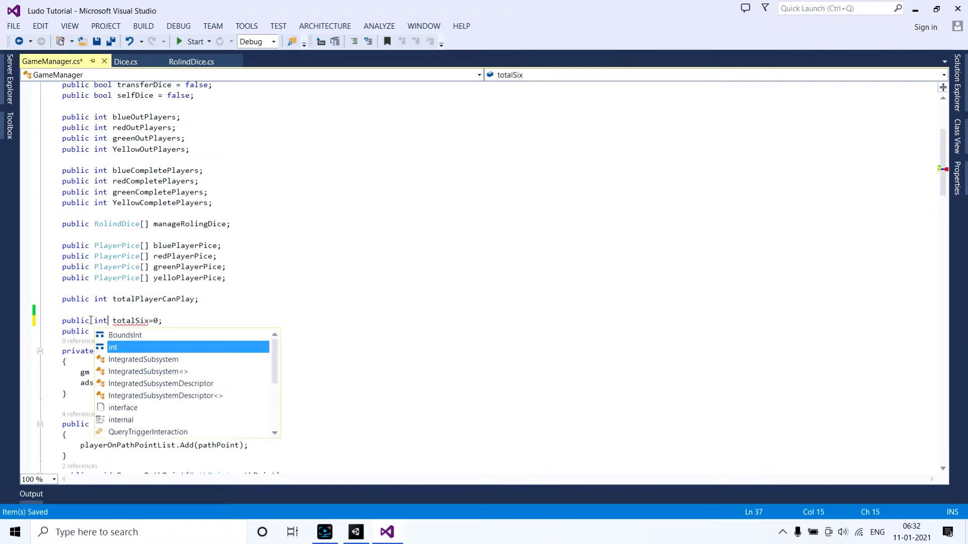
left_click(171, 322)
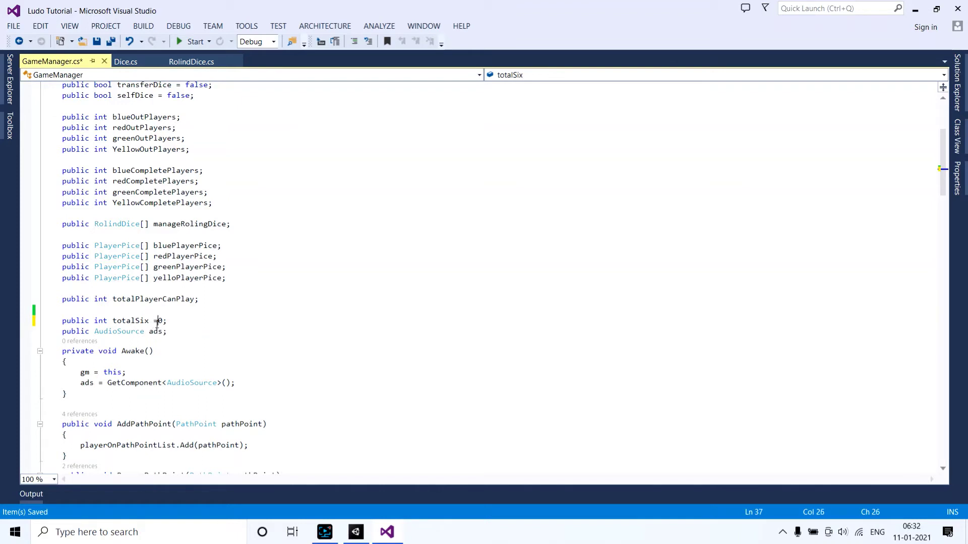
key("Right")
key("Right")
key("ctrl+s")
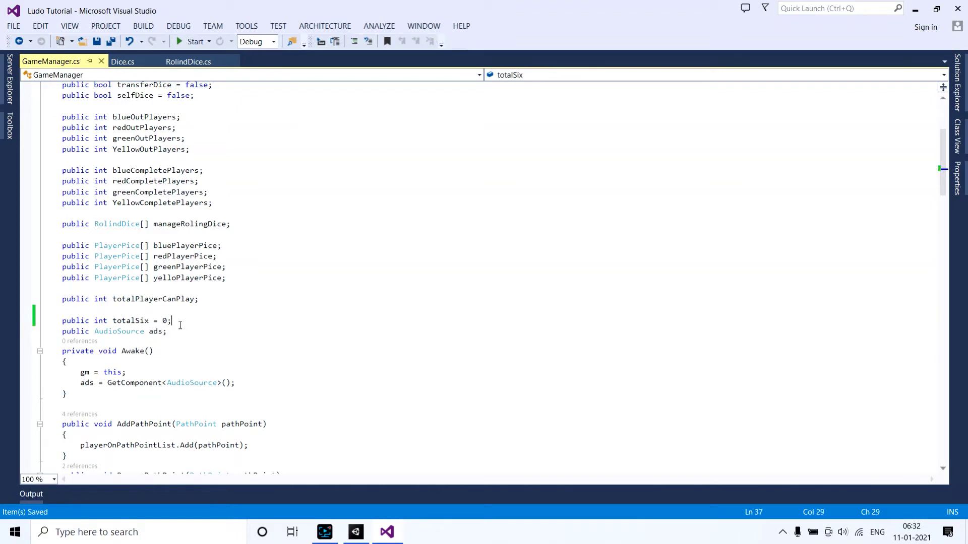
double_click(128, 321)
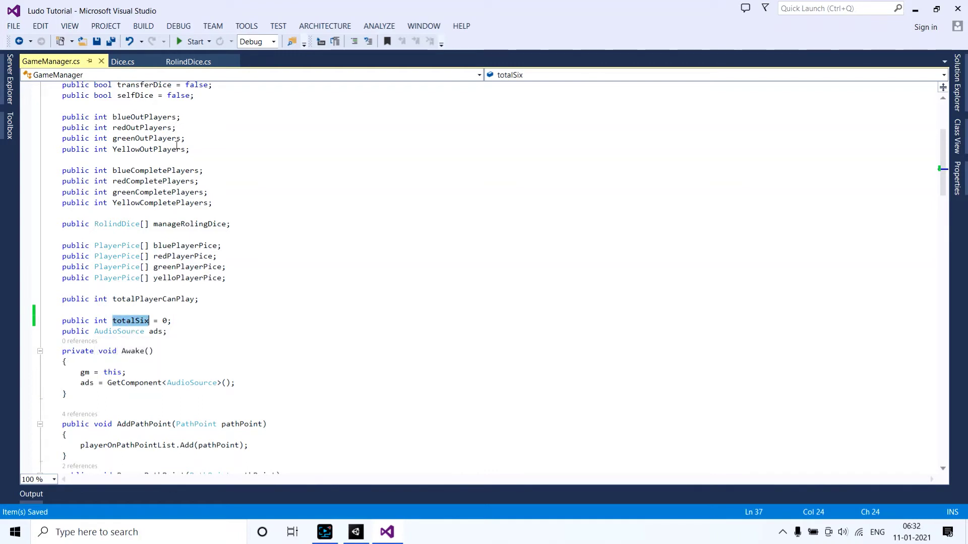
left_click(186, 61)
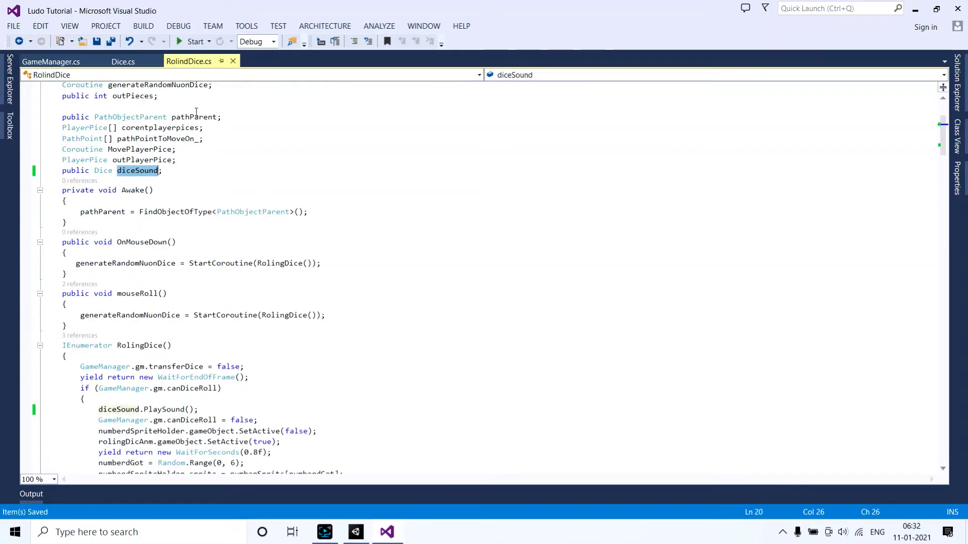
- Insert a new 'if' line directly after the Random.Range roll line
scroll(305, 324, "down", 4)
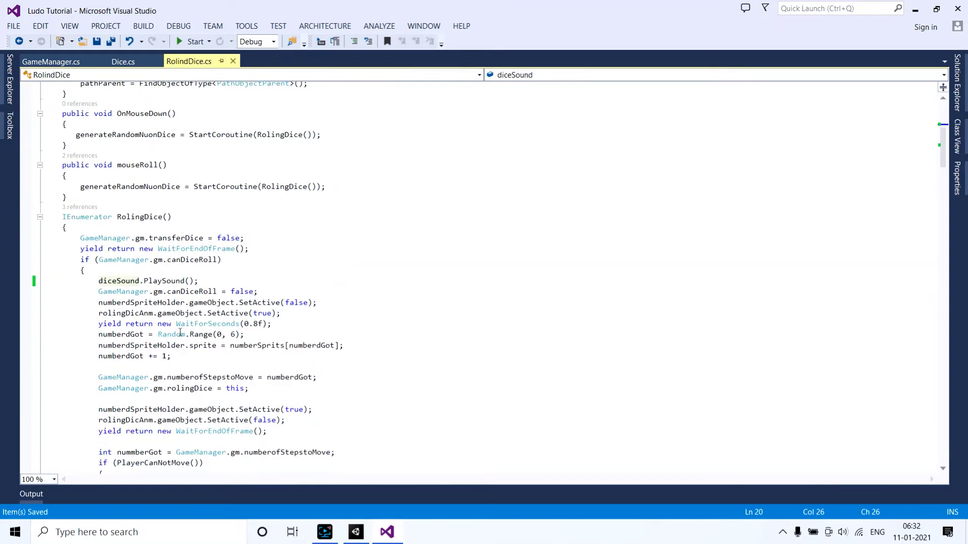
left_click(254, 336)
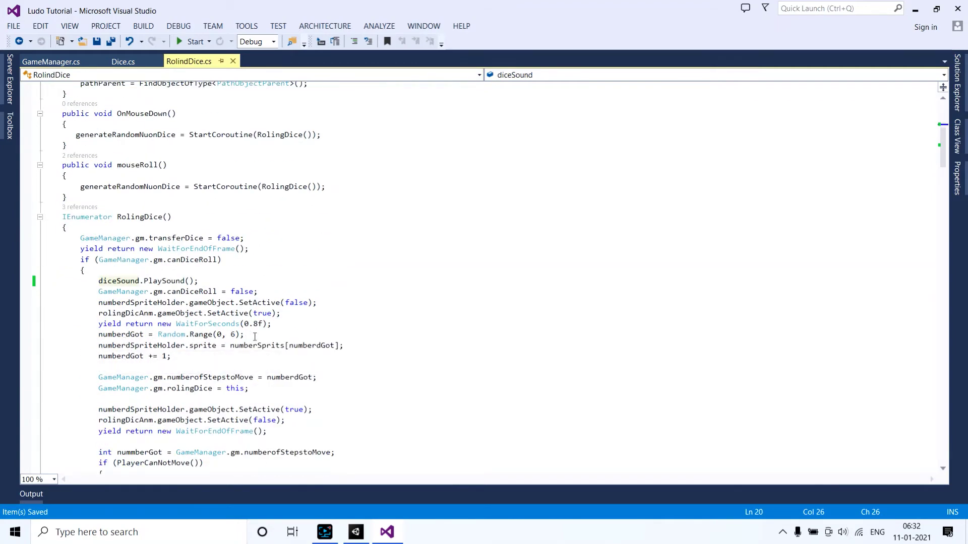
double_click(115, 336)
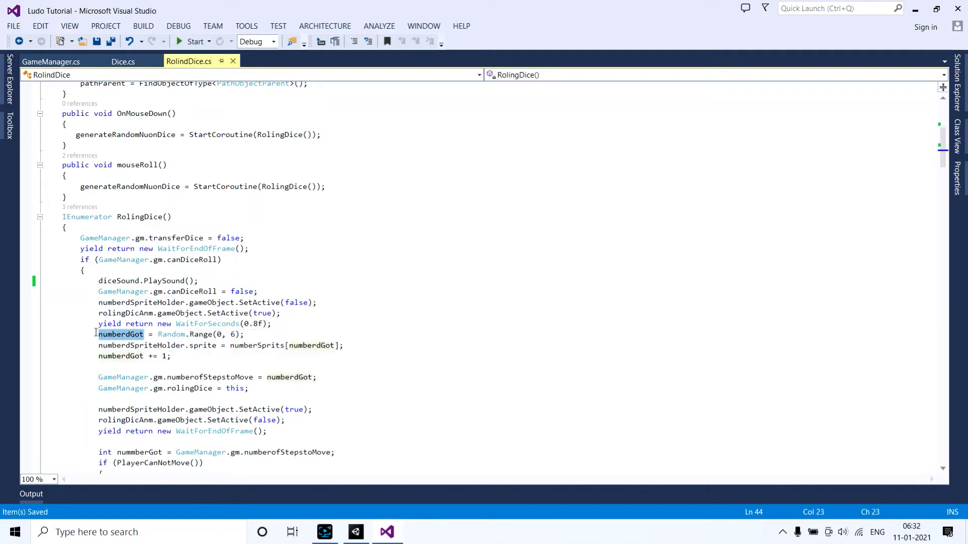
left_click(262, 334)
key("Return")
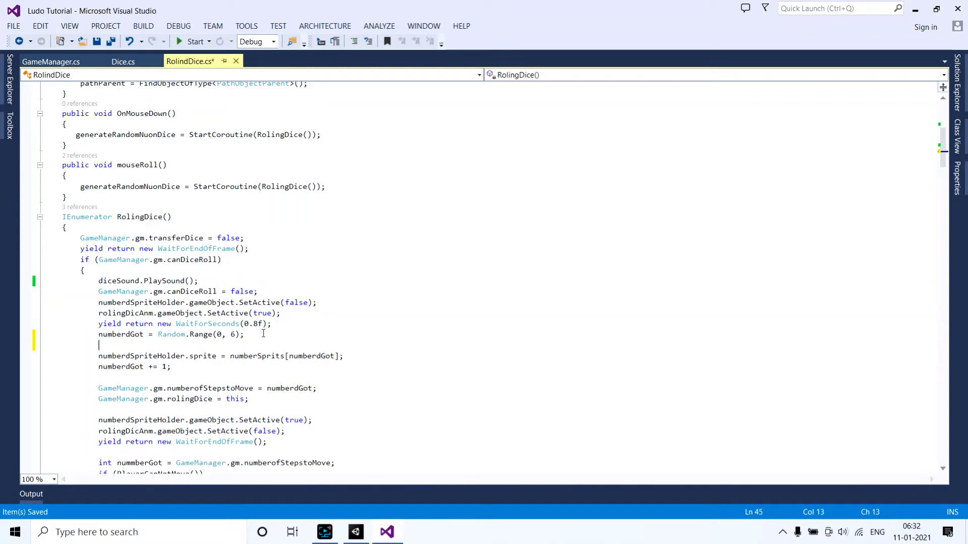
type("if")
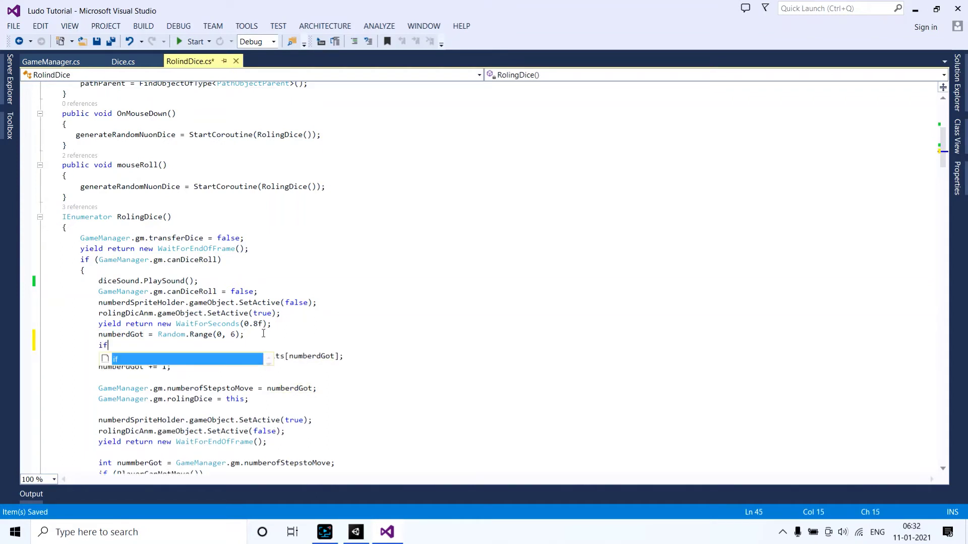
key("Escape")
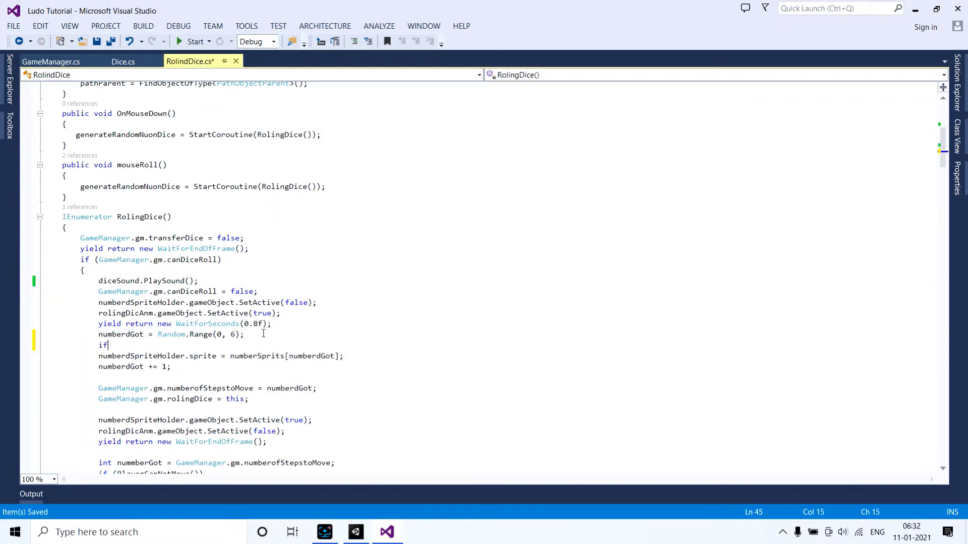
- Write the if condition as (GameManager.gm.totalSix
type("(")
type("totalSix")
key("ctrl+z")
key("ctrl+z")
type("GameManager")
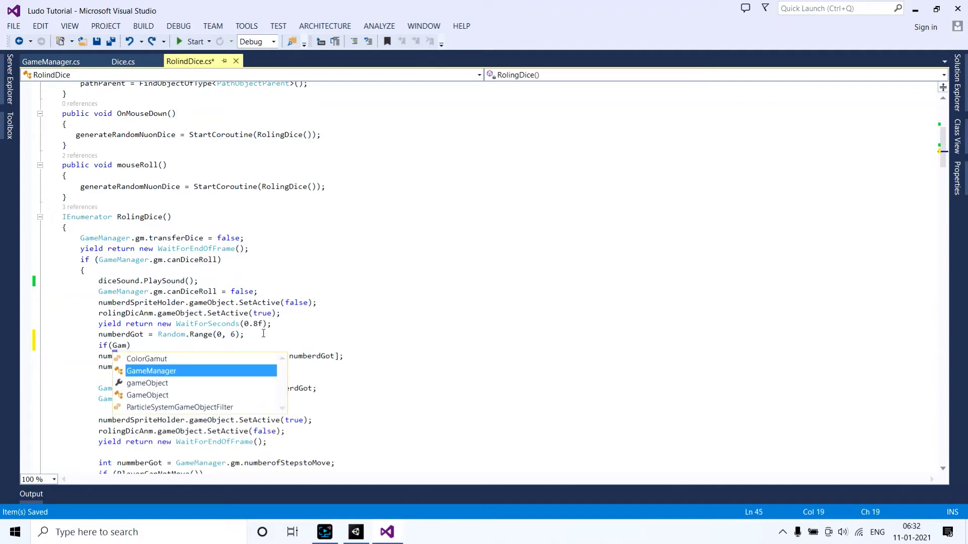
type(".gm")
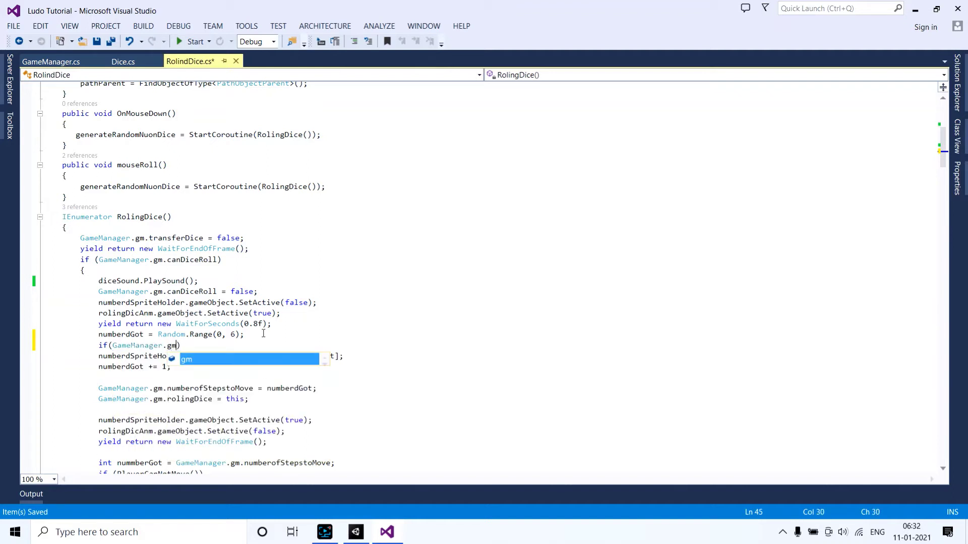
type(".")
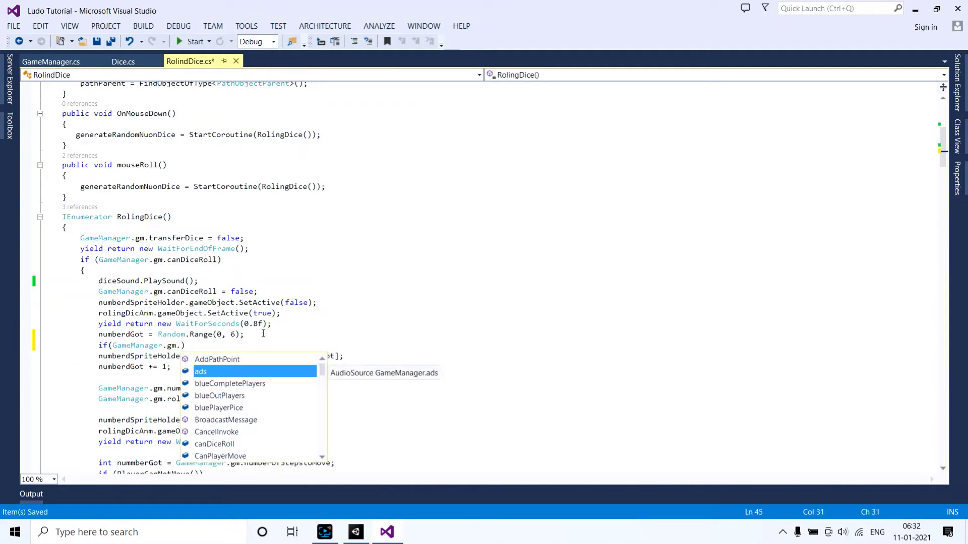
key("Escape")
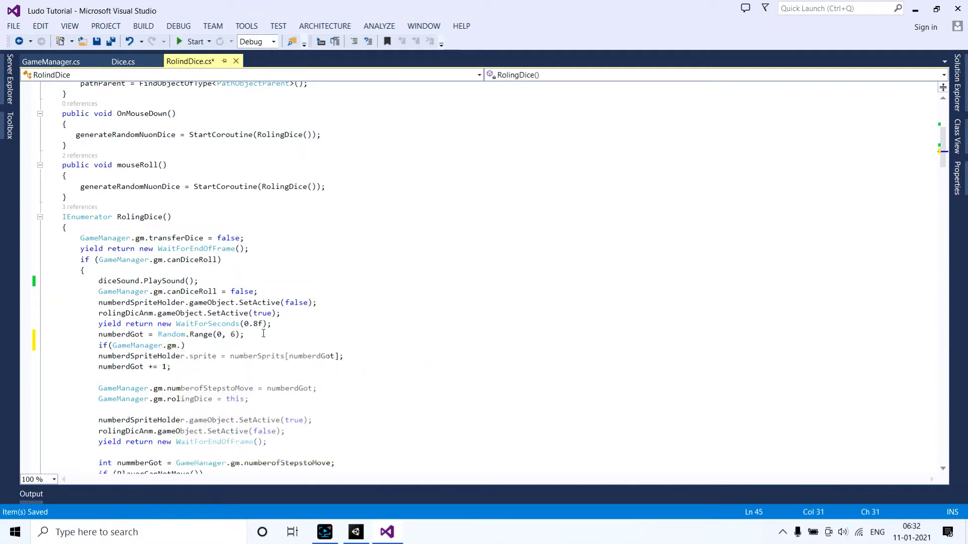
type("totalSix")
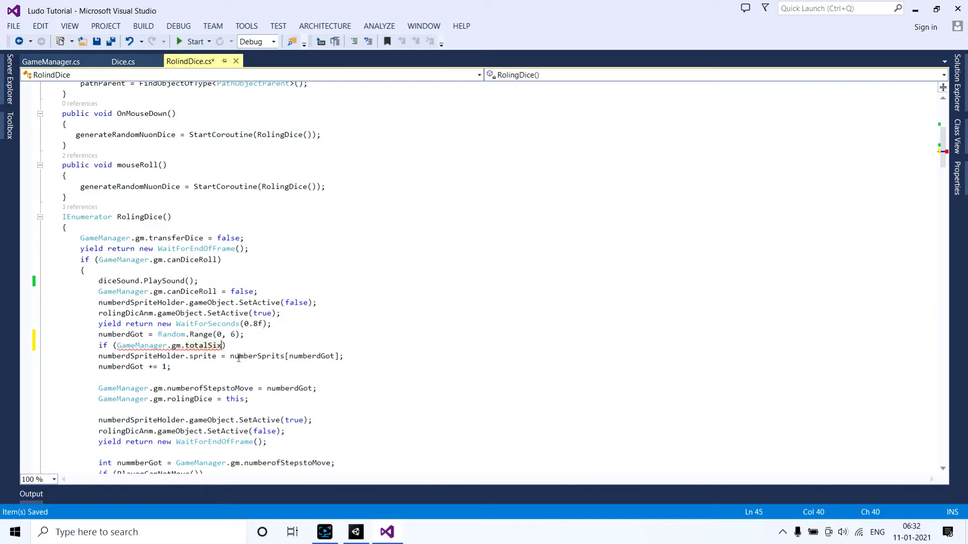
left_click(116, 346)
- Change the condition to numberdGot == 6 and increment GameManager.gm.totalSix += 1 inside it
left_click_drag(116, 346, 225, 347)
key("ctrl+c")
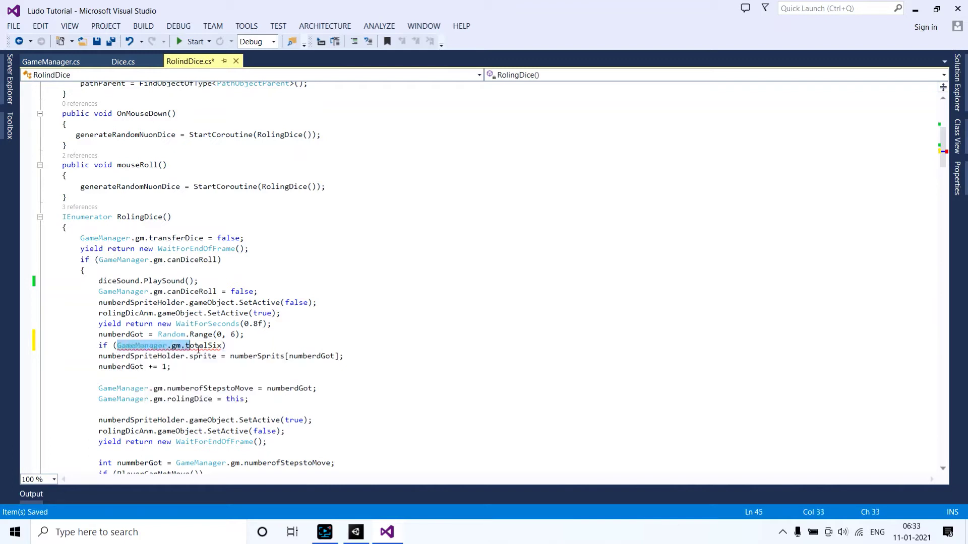
key("BackSpace")
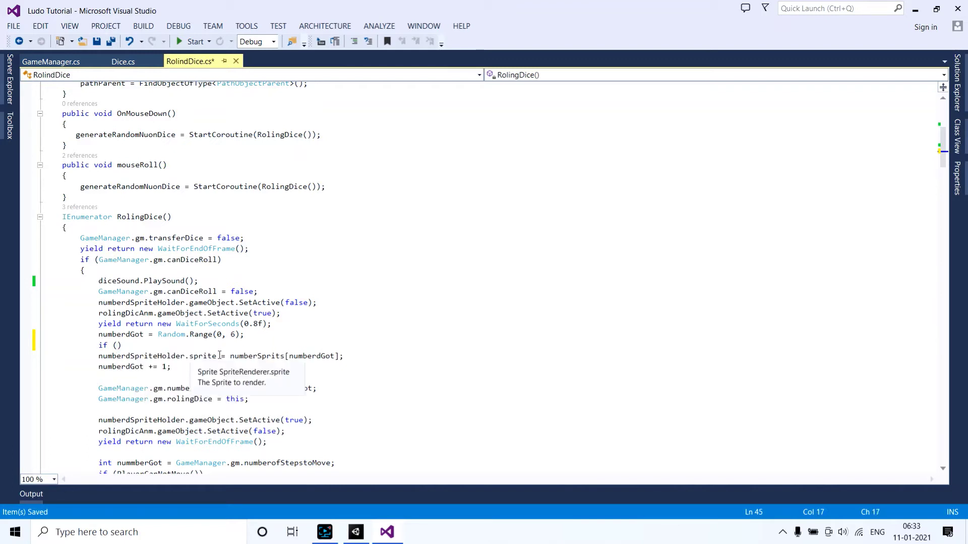
type("num")
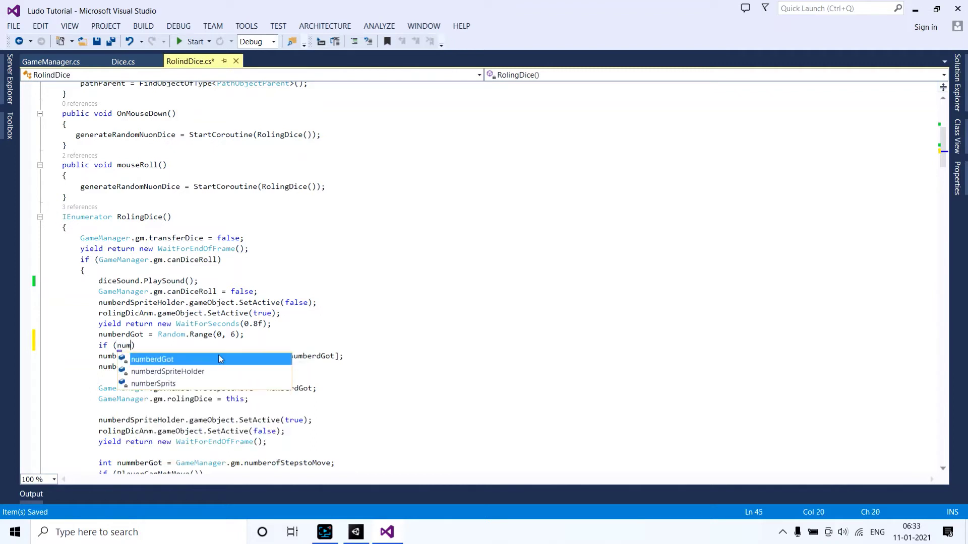
key("Tab")
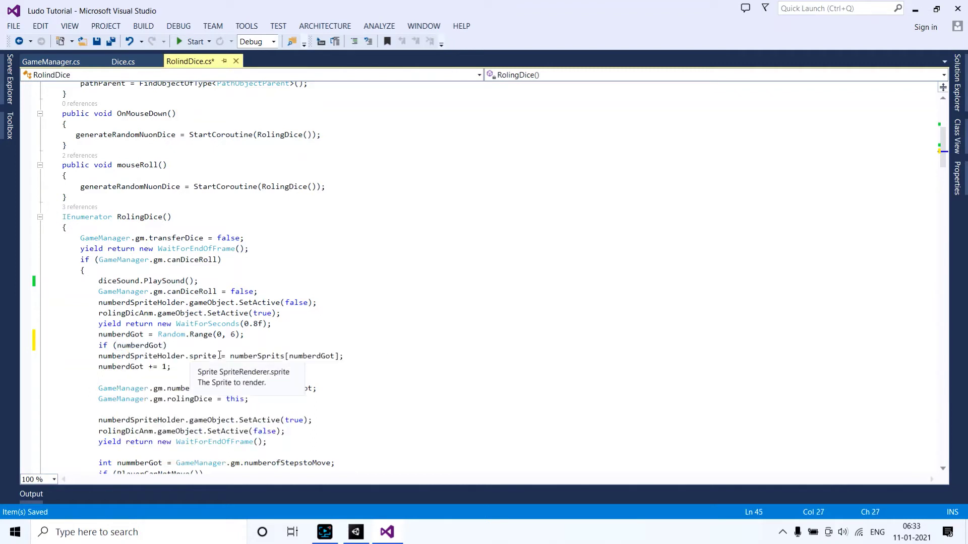
type("==6")
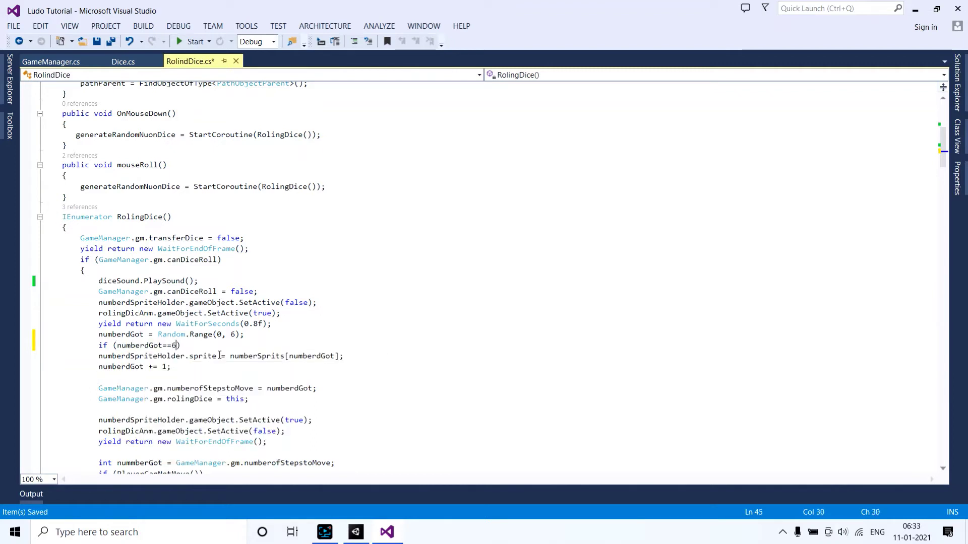
left_click(220, 345)
type("{")
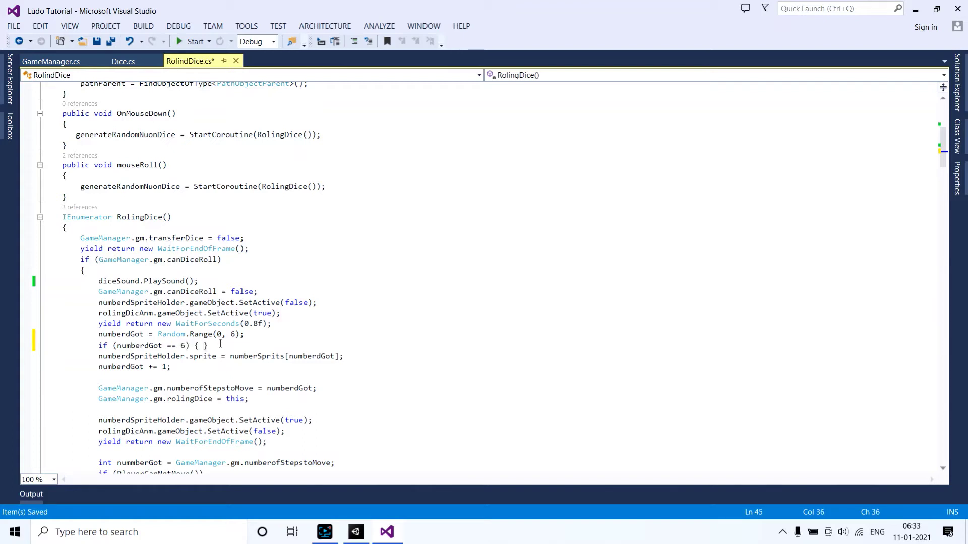
key("ctrl+v")
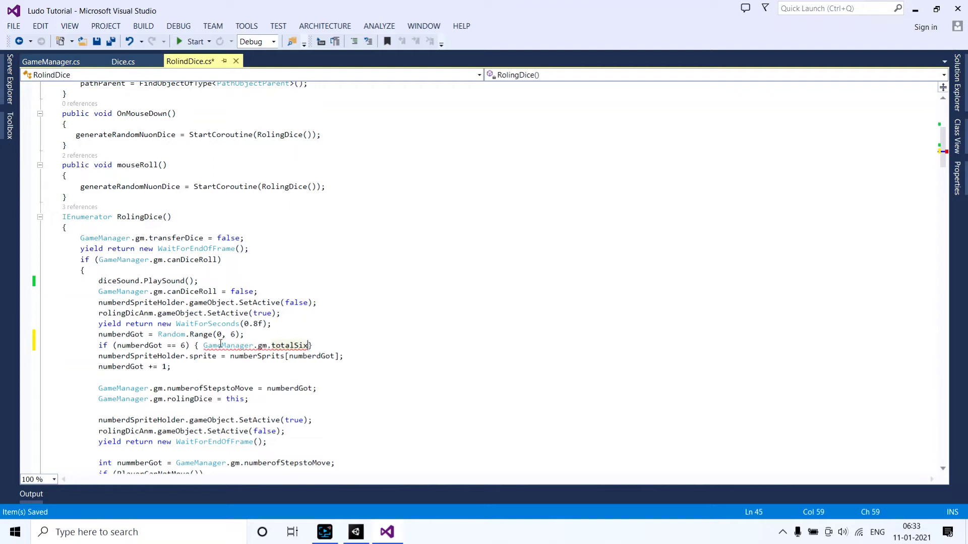
type("+ 1;")
left_click(353, 347)
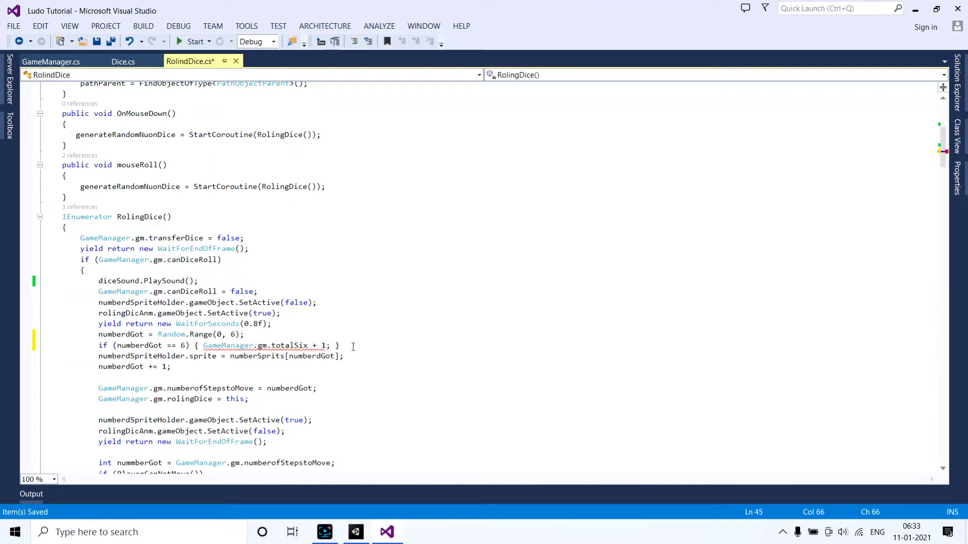
left_click(317, 346)
type("=")
- Add an else branch setting GameManager.gm.totalSix = 0 and save the script
left_click(352, 347)
type("else")
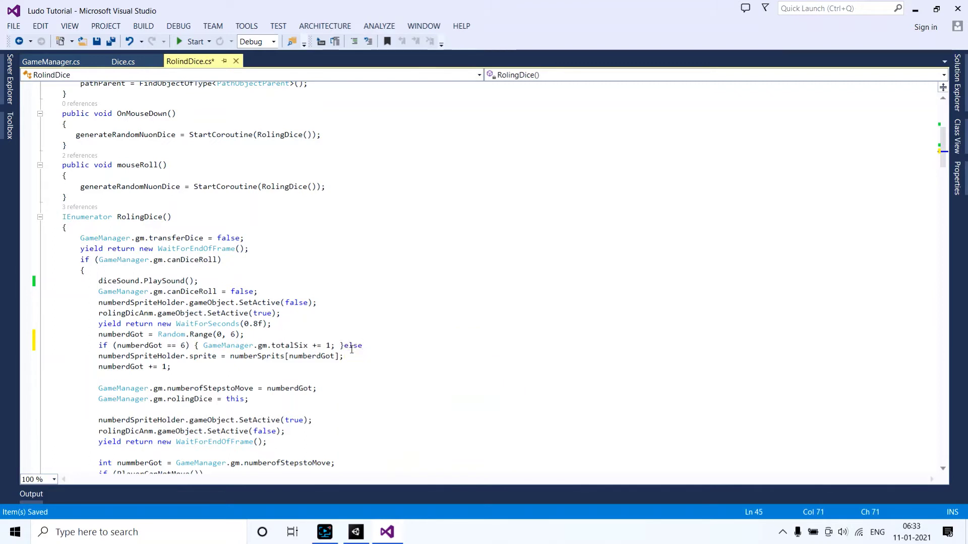
type(" {")
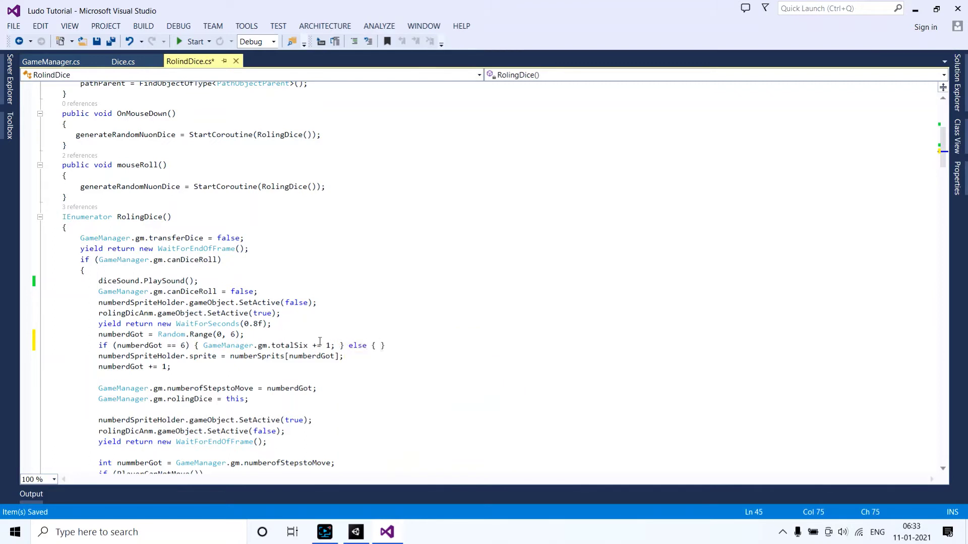
mouse_move(308, 345)
left_mouse_down()
mouse_move(277, 356)
mouse_move(204, 346)
left_mouse_up()
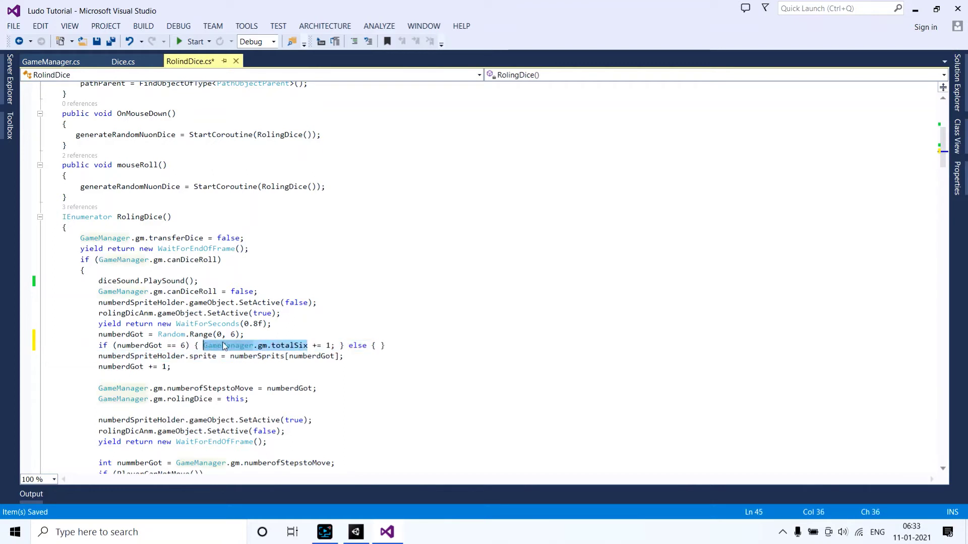
left_click(376, 347)
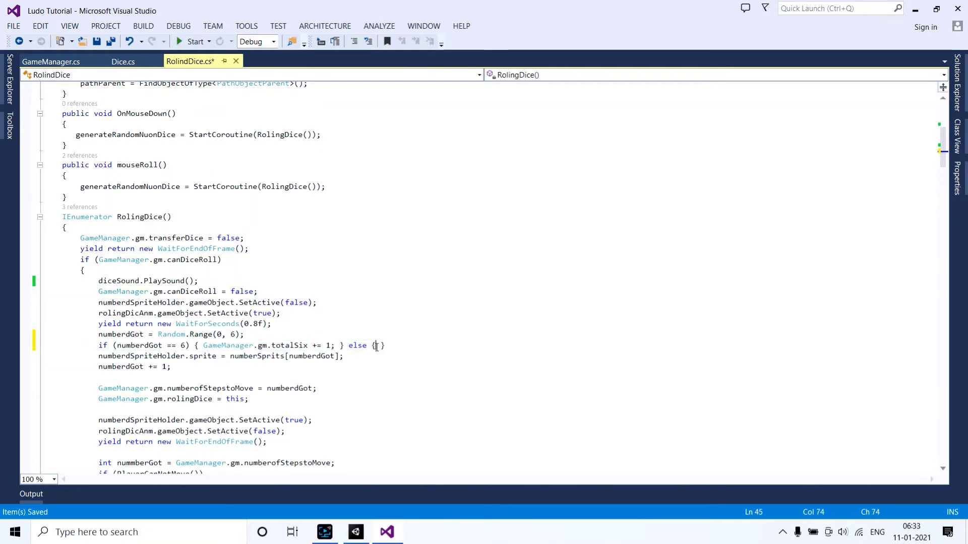
key("ctrl+v")
type("= ")
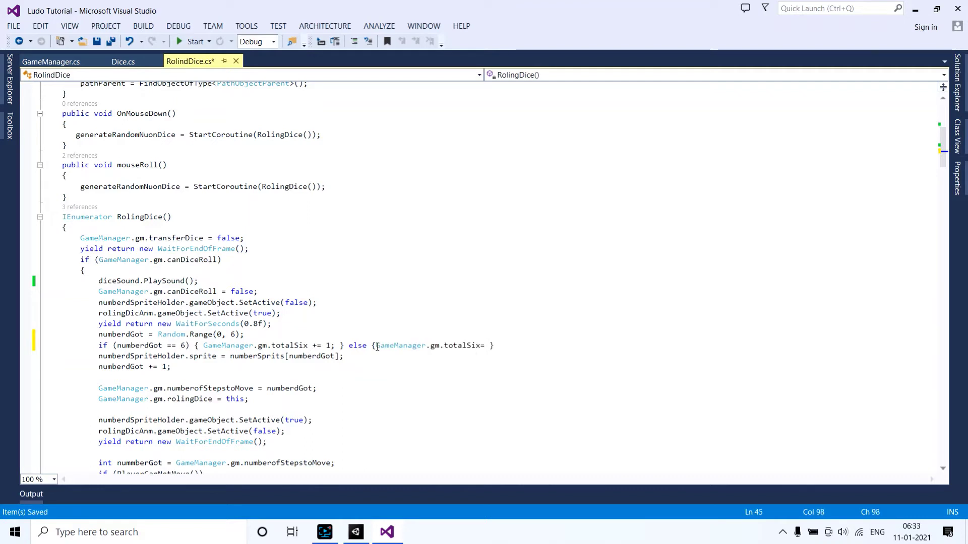
type("0;")
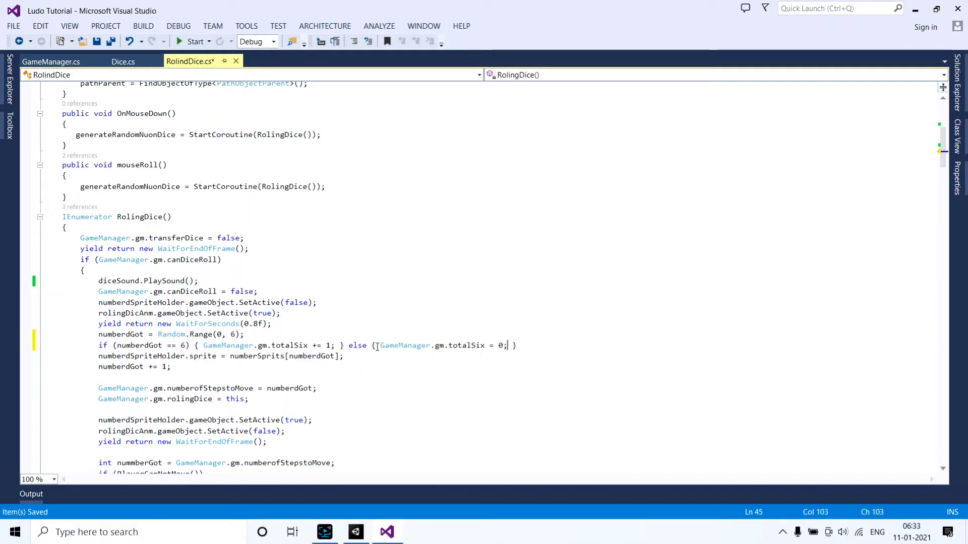
key("ctrl+s")
- Highlight numberdGot, the += 1 increment and the else reset to review the new logic
double_click(102, 335)
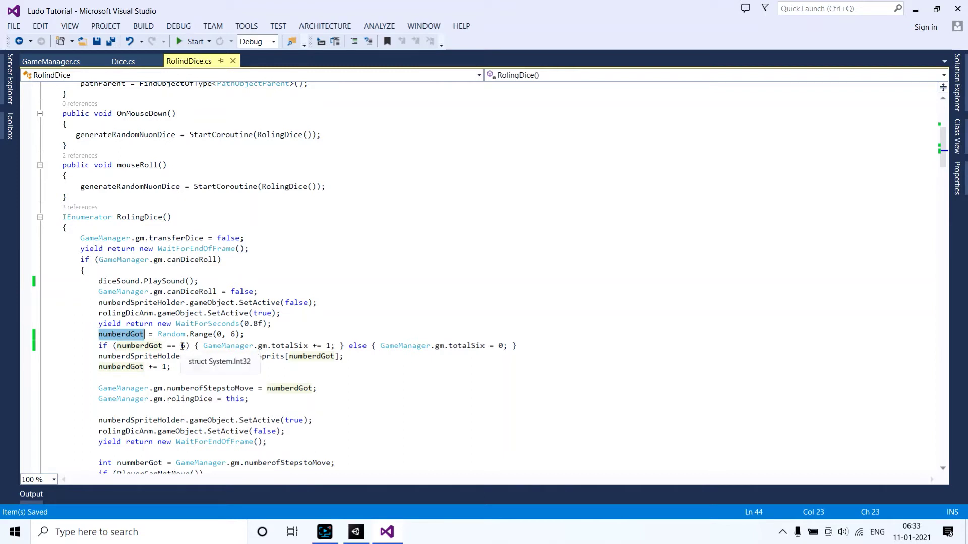
left_click_drag(331, 345, 308, 346)
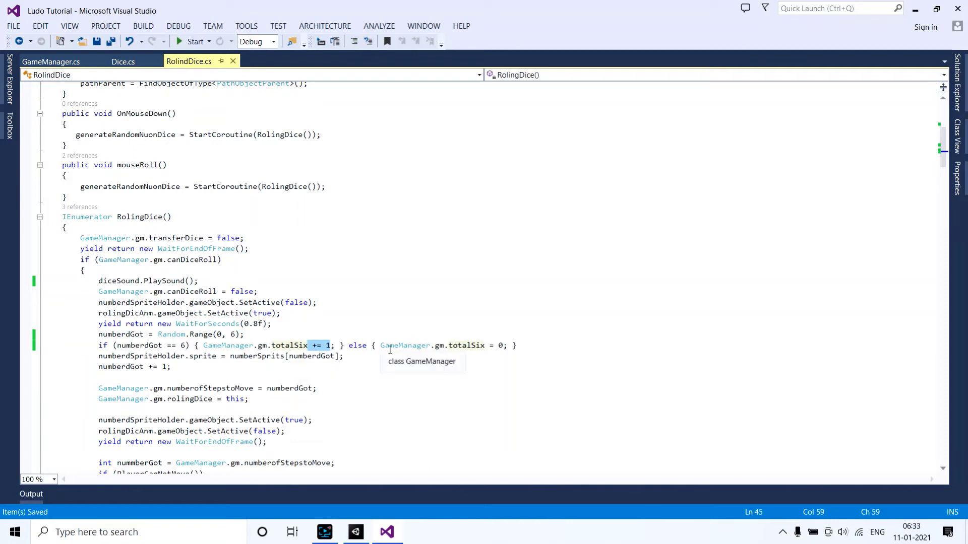
left_click_drag(381, 345, 513, 346)
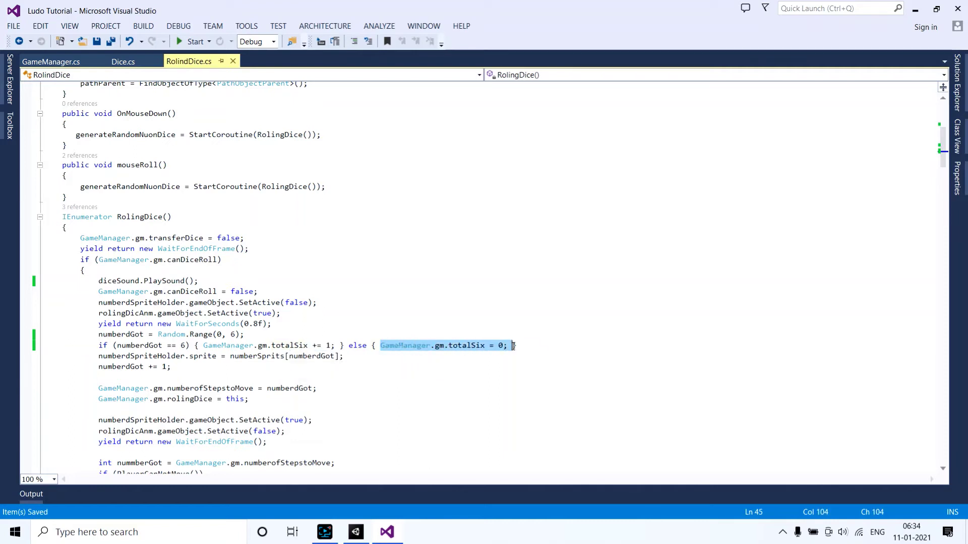
double_click(119, 337)
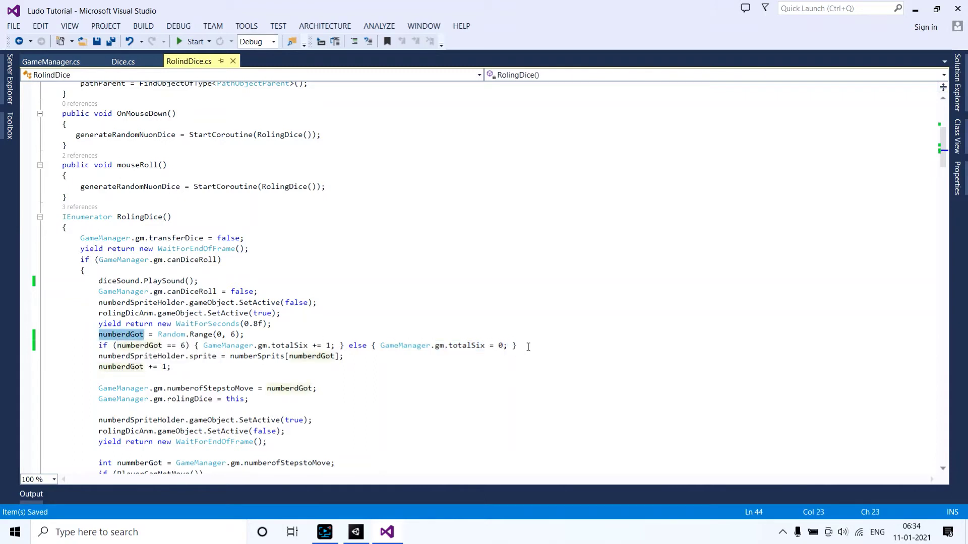
left_click_drag(528, 347, 355, 348)
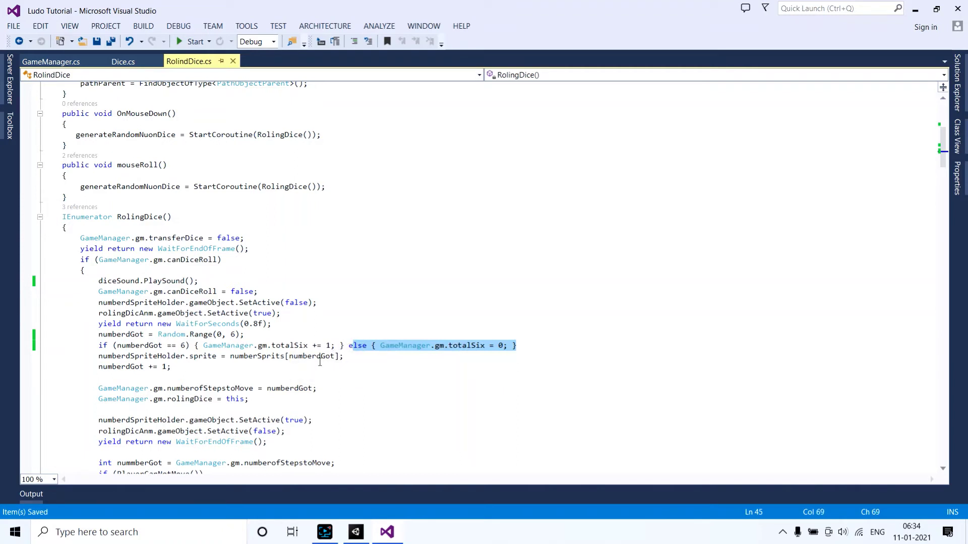
left_click(532, 347)
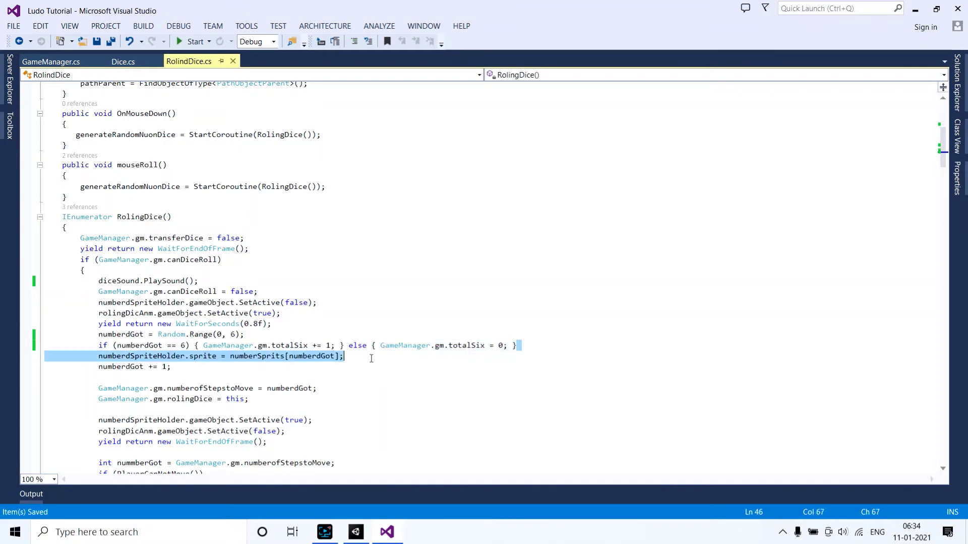
left_click_drag(533, 347, 350, 346)
double_click(352, 348)
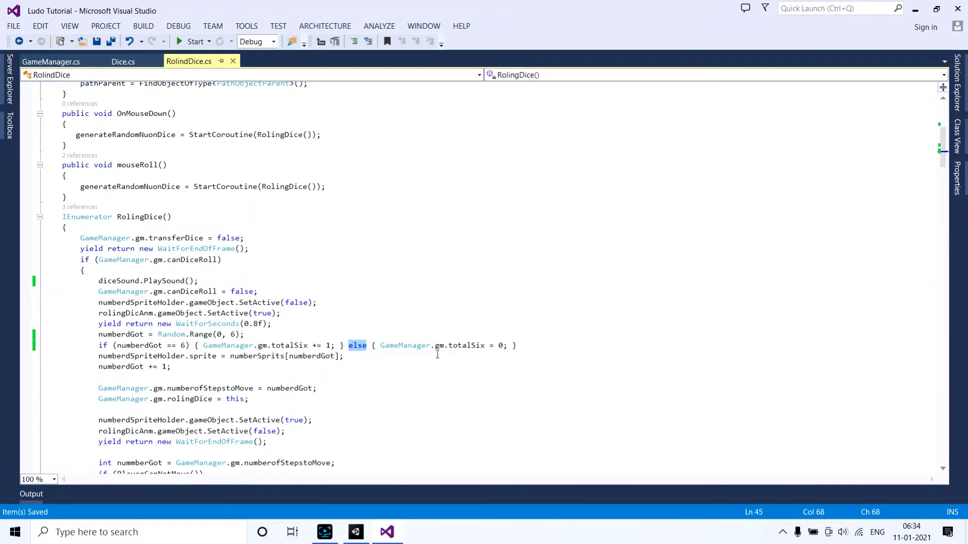
left_click_drag(144, 335, 99, 334)
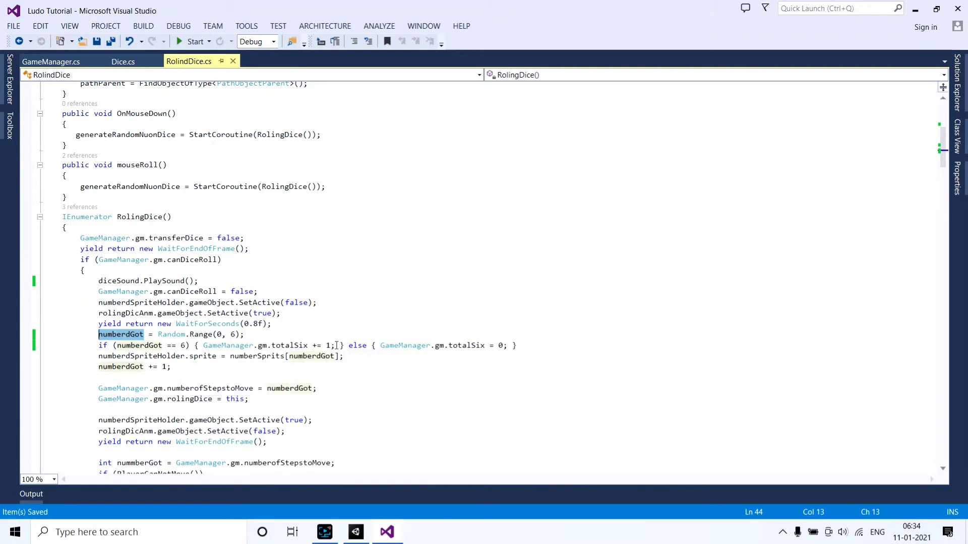
mouse_move(334, 345)
left_mouse_down()
mouse_move(217, 356)
mouse_move(204, 346)
left_mouse_up()
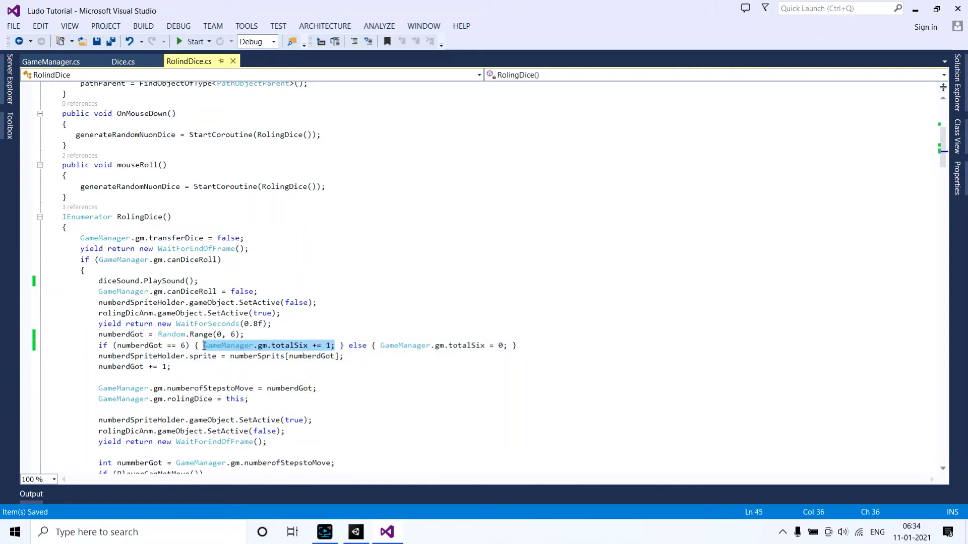
left_click(202, 346)
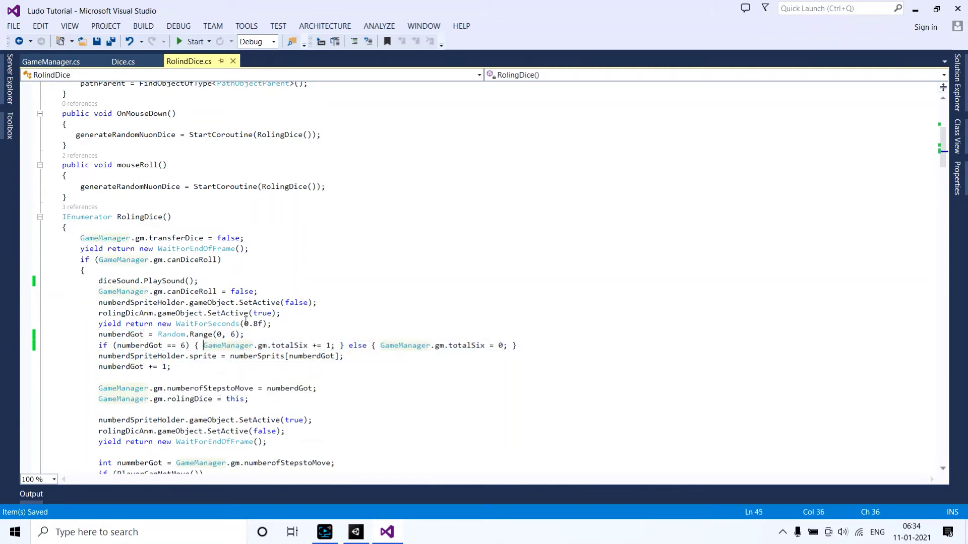
left_click(298, 326)
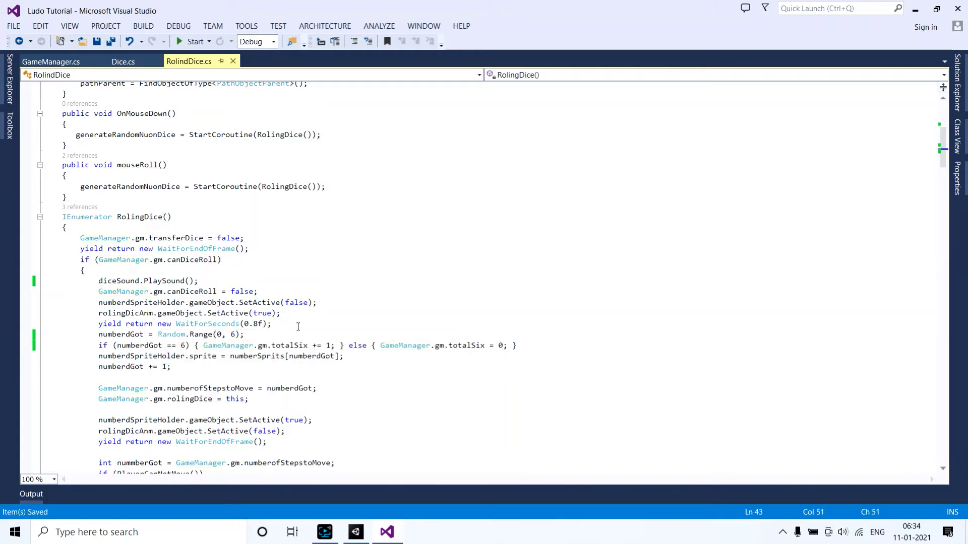
- Add two blank lines after the WaitForSeconds line, above the random roll
key("Return")
key("Return")
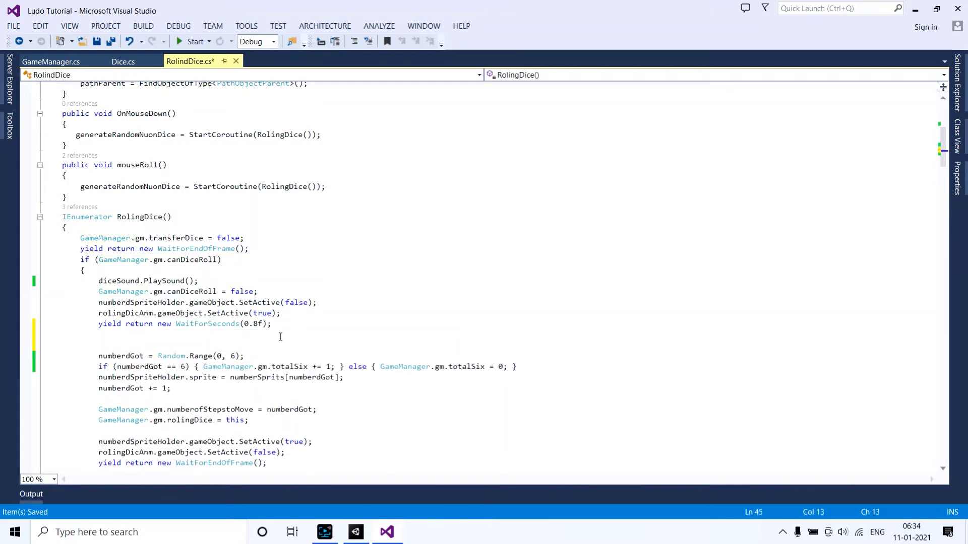
key("Return")
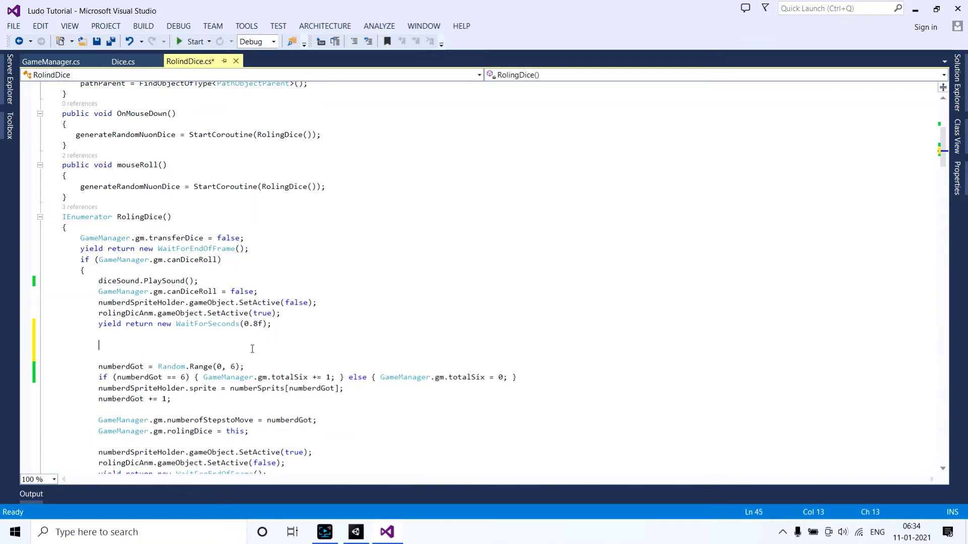
left_click(233, 367)
left_click(236, 366)
scroll(253, 273, "up", 6)
scroll(254, 274, "up", 2)
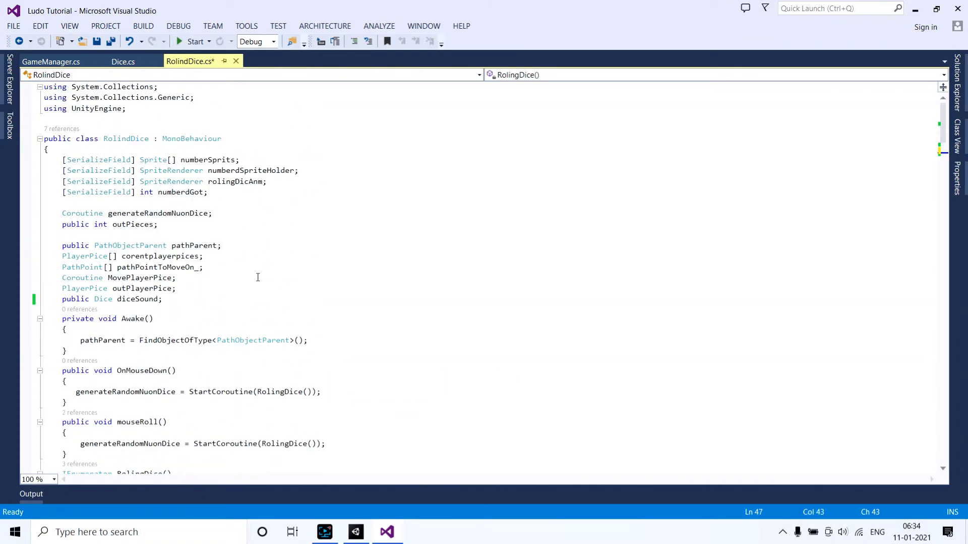
- Declare 'int maxNum = 6;' below the diceSound field and select the 6 in Random.Range
left_click(199, 300)
key("Return")
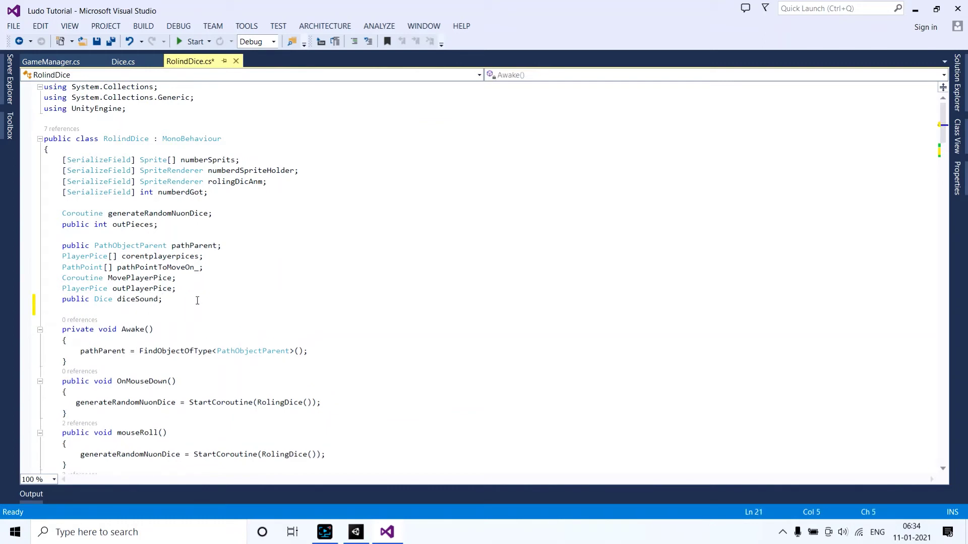
type("int ")
type("maxn")
type("Num")
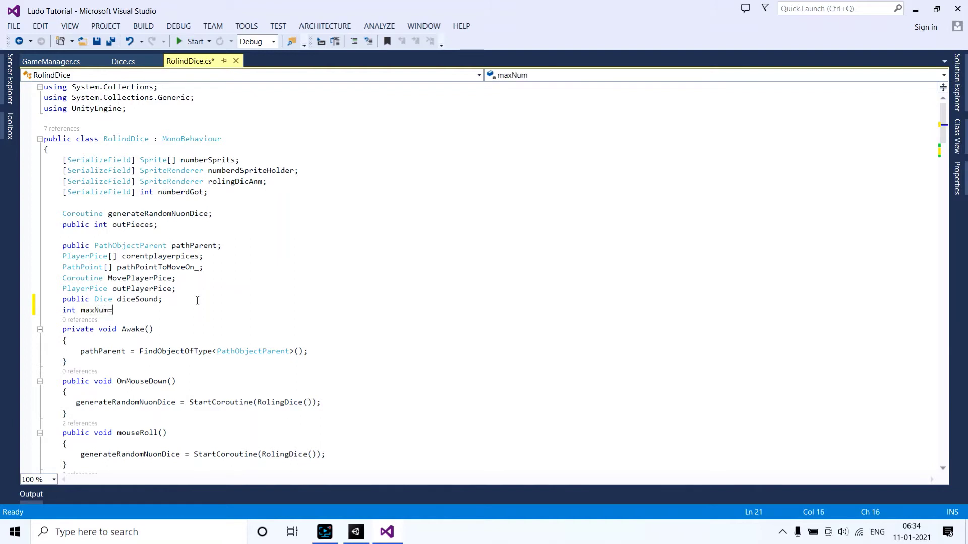
type(" = 6;")
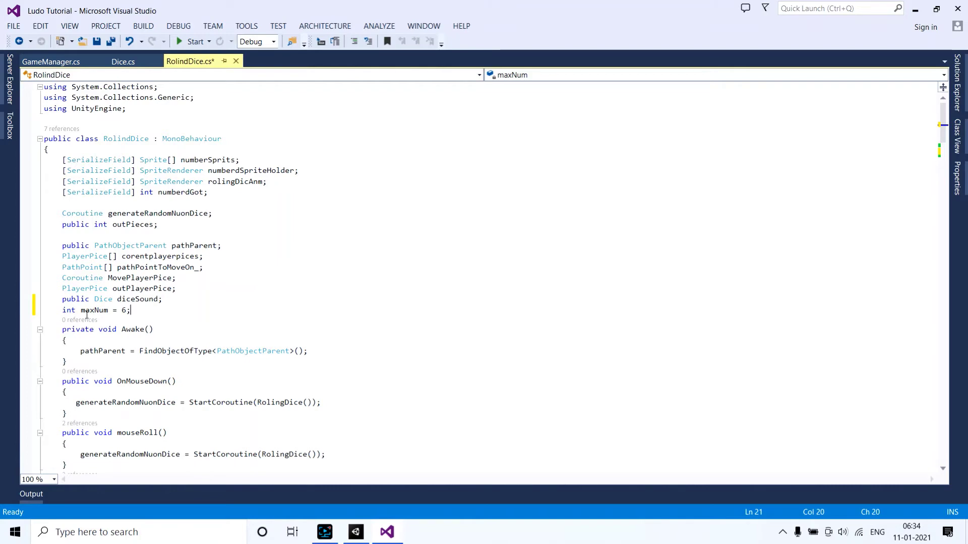
double_click(95, 311)
key("ctrl+c")
scroll(234, 331, "down", 5)
scroll(245, 350, "down", 3)
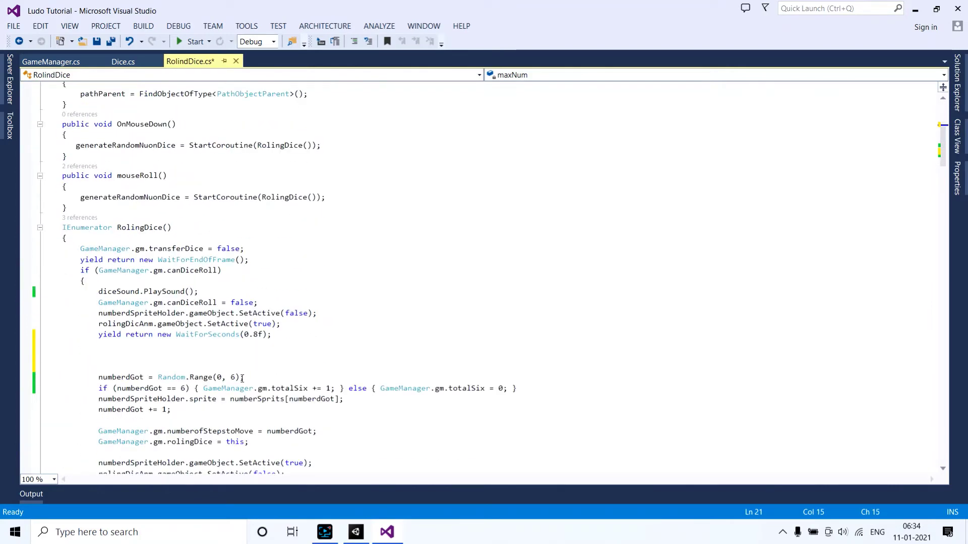
double_click(231, 378)
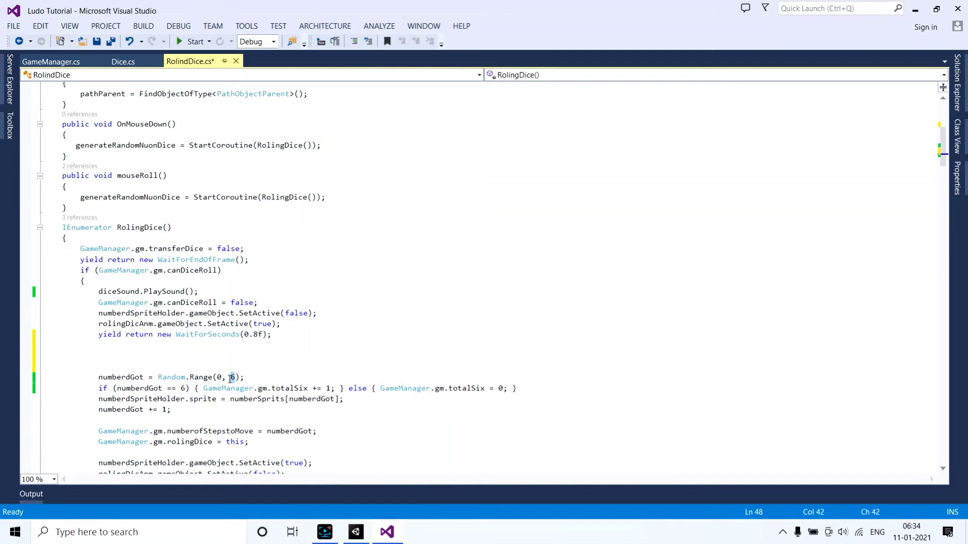
- Replace the roll's upper bound 6 with maxNum and add 'if (GameManager.gm.totalSix == 2) {' above it
key("ctrl+v")
left_click(325, 363)
key("Up")
key("Down")
left_click(284, 358)
type("if")
key("Escape")
type("(")
left_click_drag(203, 388, 308, 389)
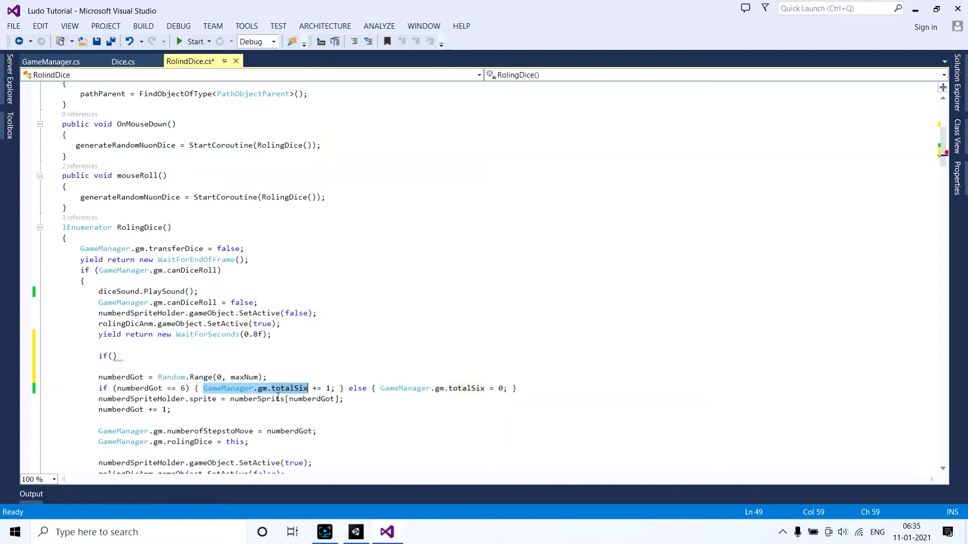
key("ctrl+c")
left_click(114, 356)
key("ctrl+v")
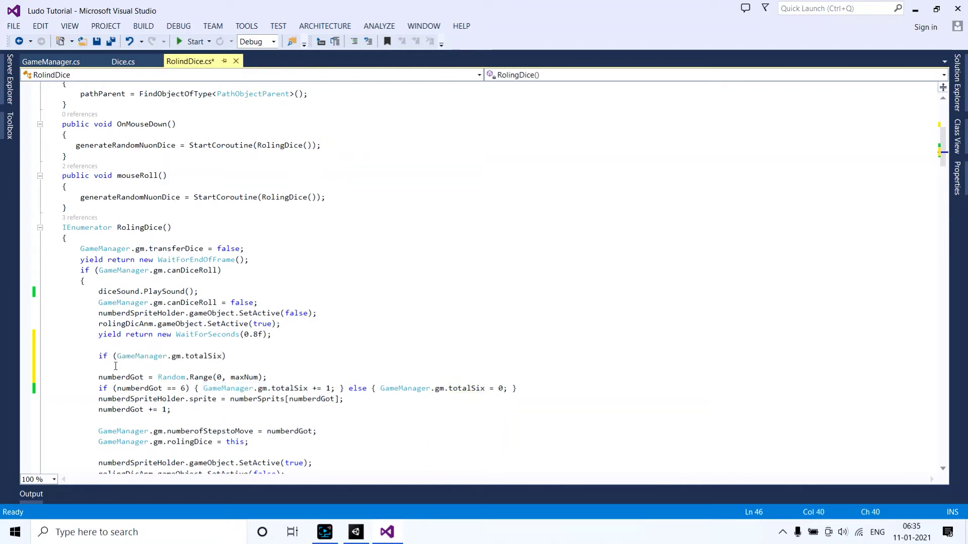
type("== ")
type("2")
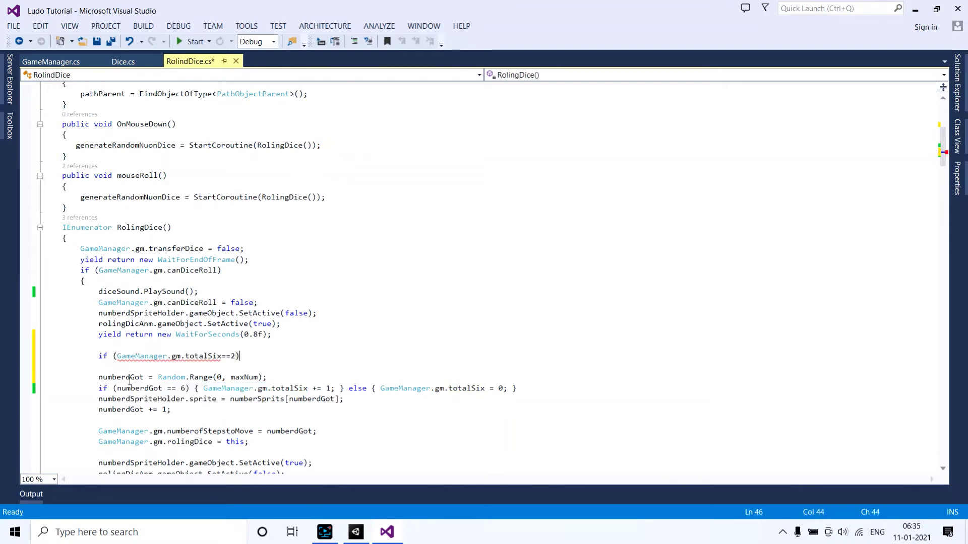
type(") {")
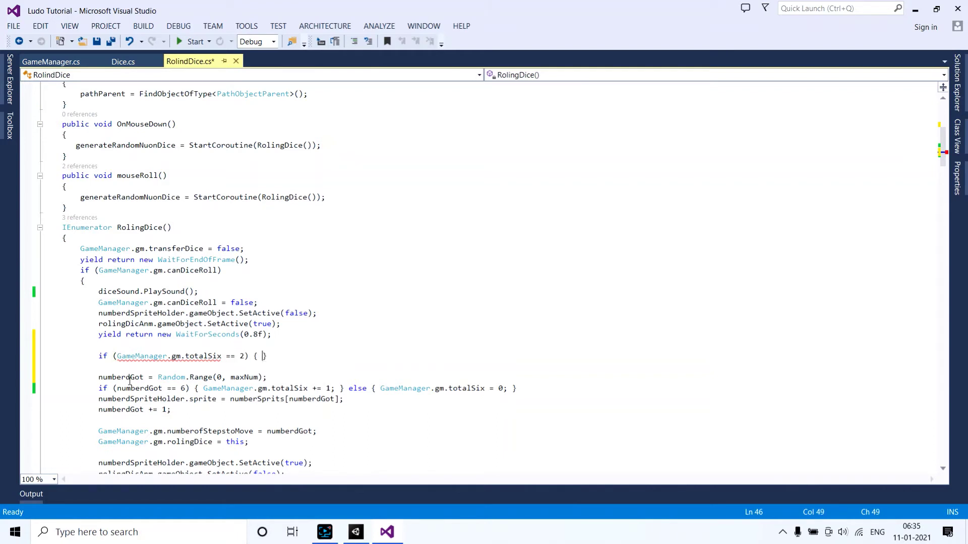
- Set maxNum = 5 inside the new if block and save RolindDice.cs
double_click(250, 379)
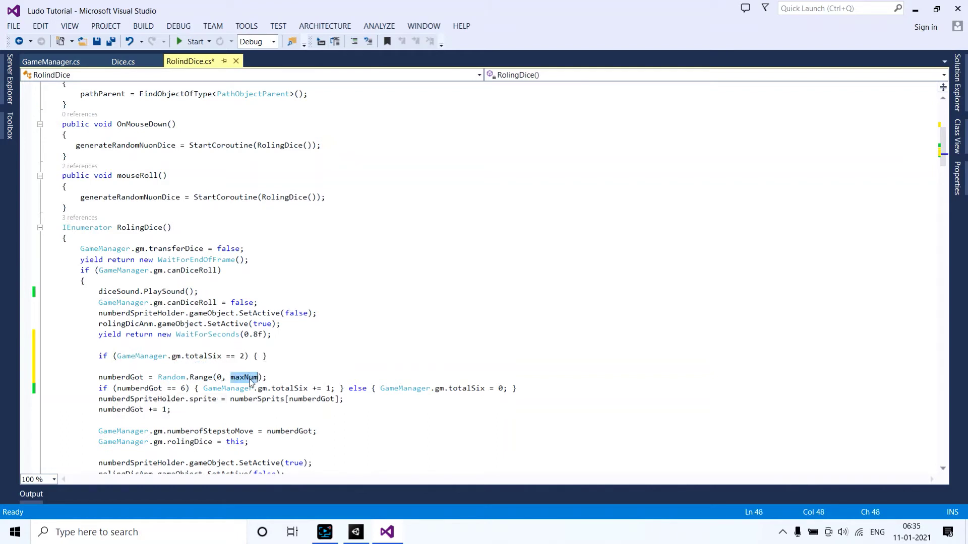
key("ctrl+c")
key("Up")
key("Up")
key("ctrl+v")
type("= ")
type("5;")
key("ctrl+s")
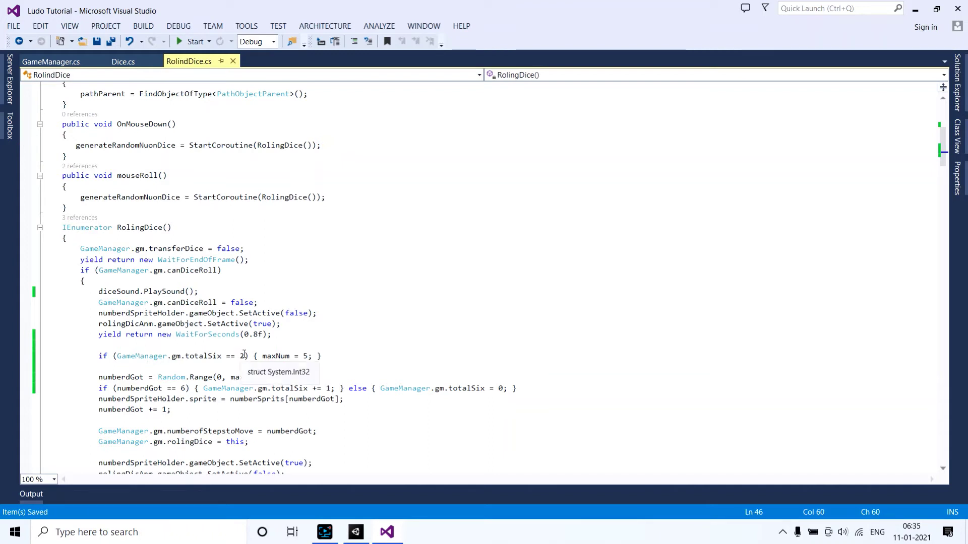
- Delete the empty line between the totalSix == 2 check and the Random.Range roll, then save
left_click_drag(248, 356, 99, 356)
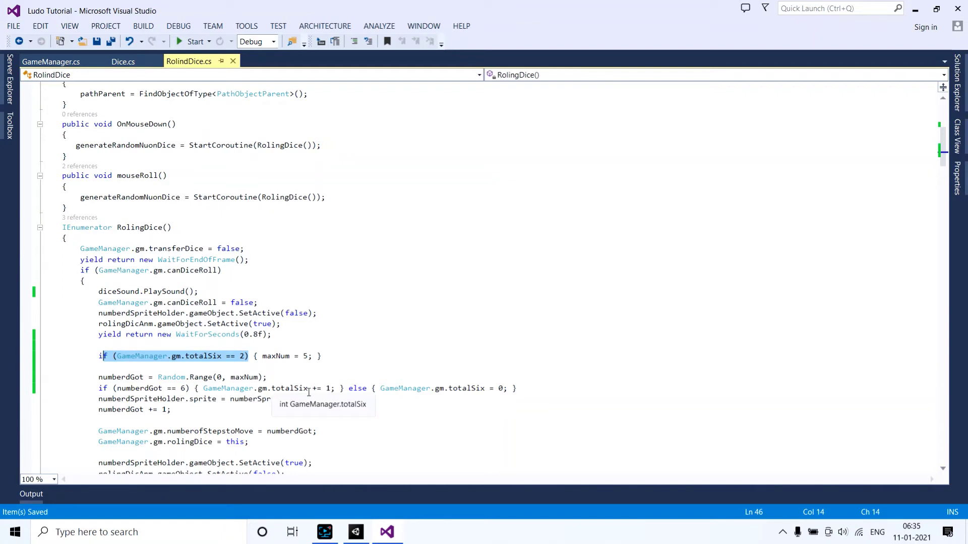
left_click(99, 356)
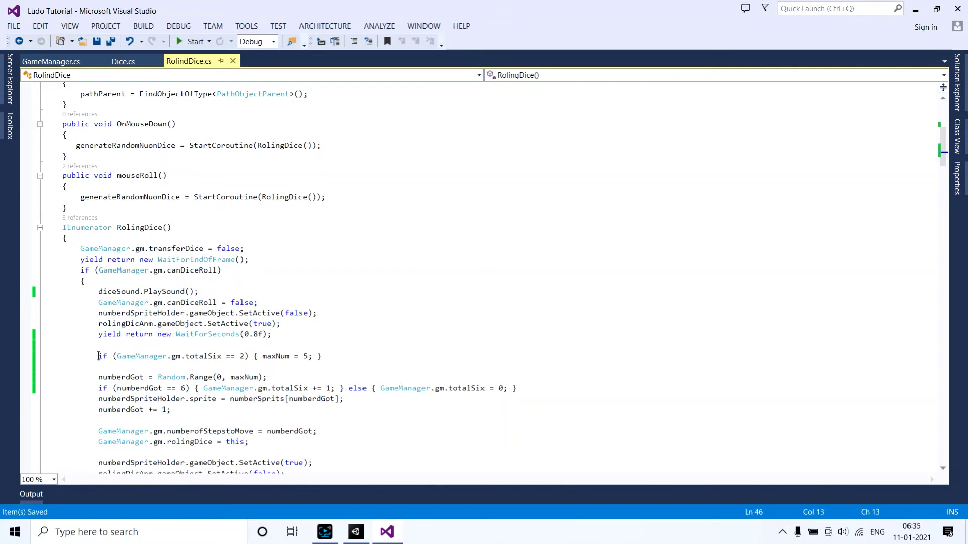
left_click_drag(98, 356, 249, 356)
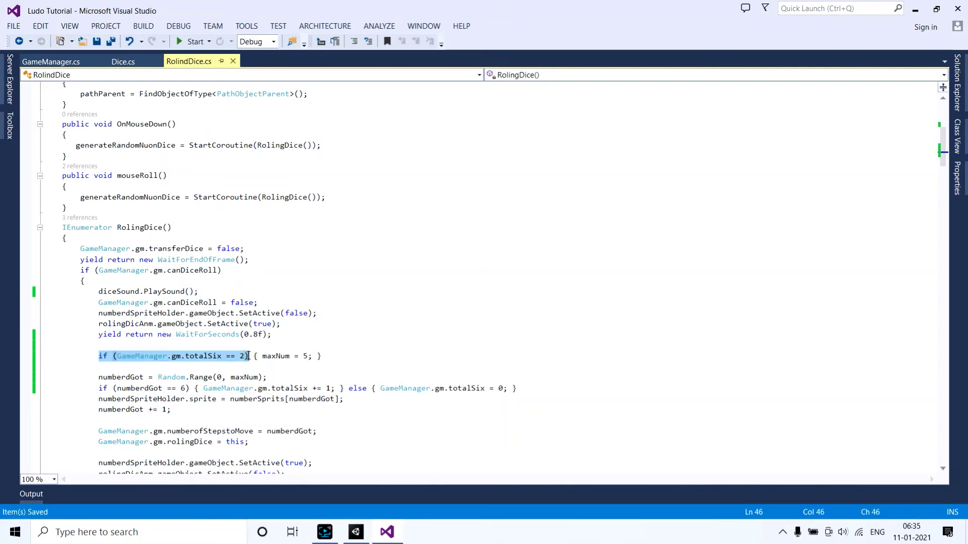
left_click_drag(262, 356, 309, 356)
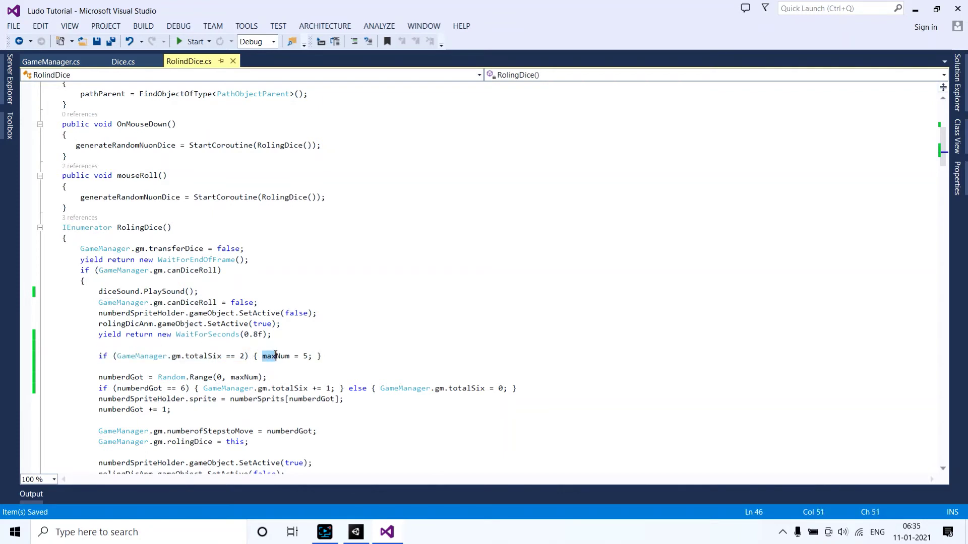
left_click_drag(98, 367, 333, 360)
left_click(333, 360)
left_click_drag(354, 366, 352, 357)
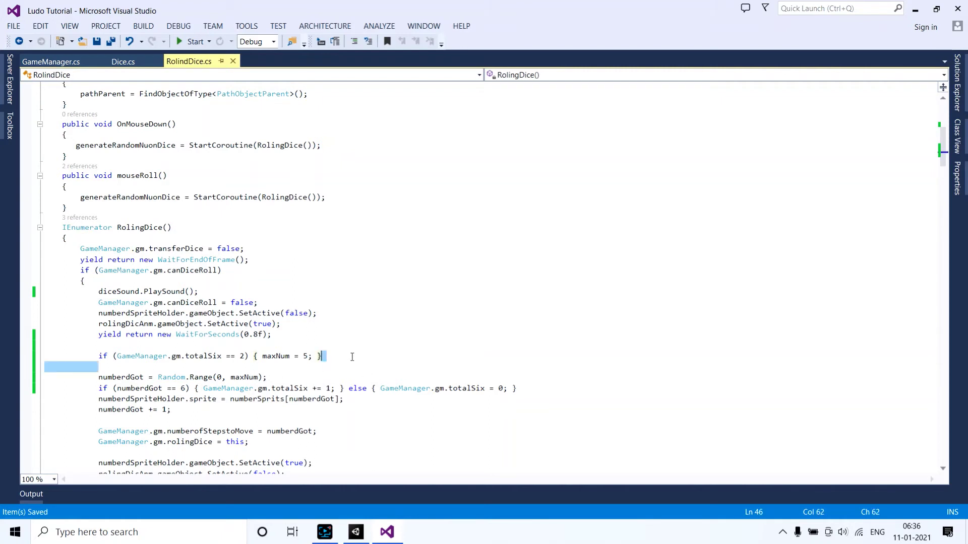
key("Delete")
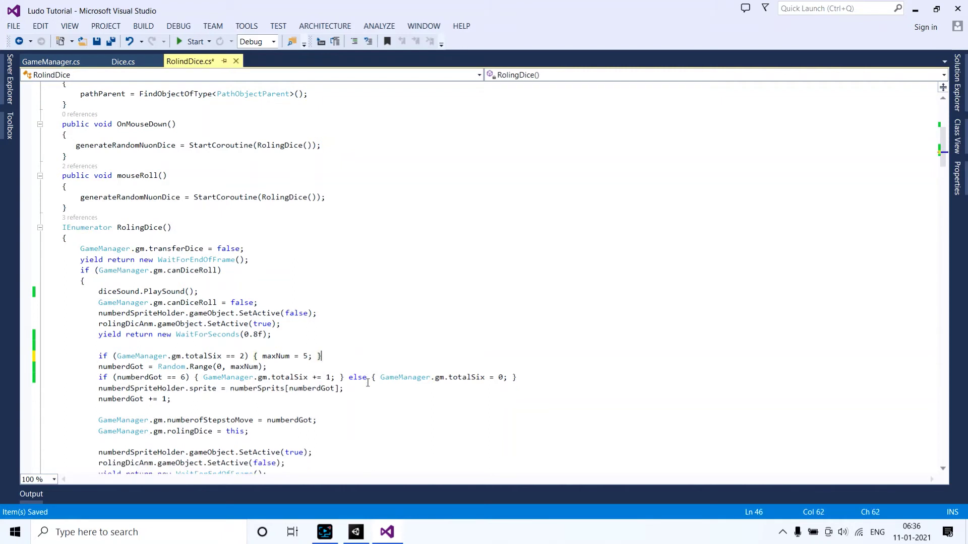
key("ctrl+s")
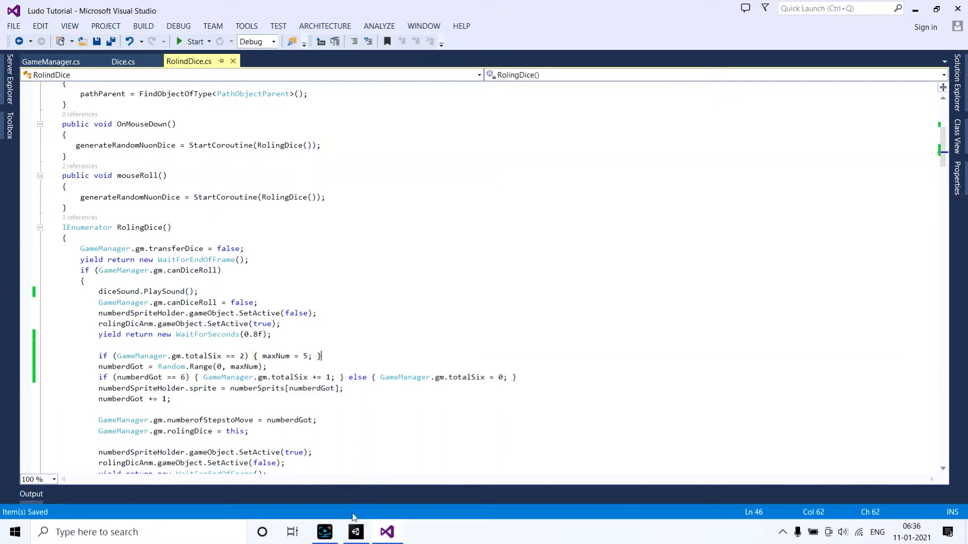
- Enter Play mode, start a match against the Computer, and roll to bring a blue piece out
left_click(356, 532)
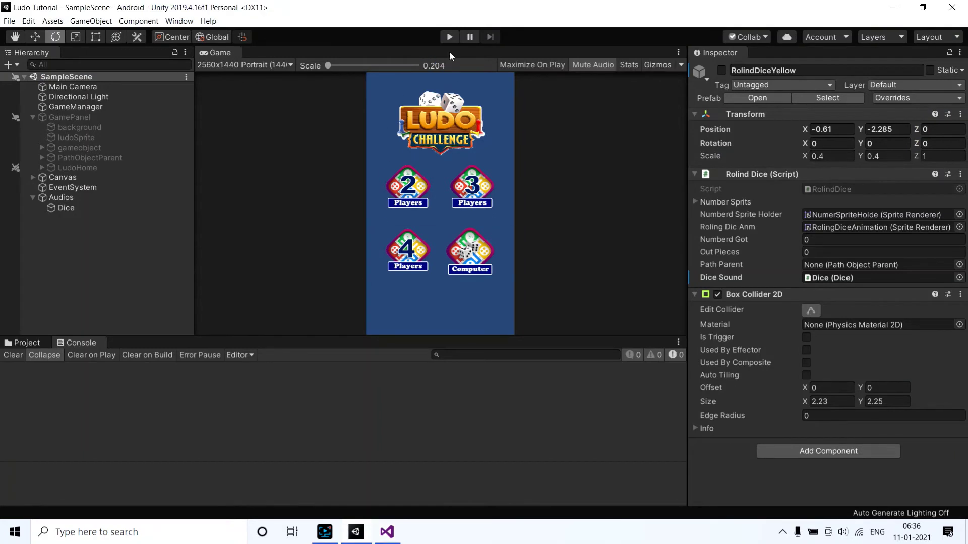
left_click(449, 38)
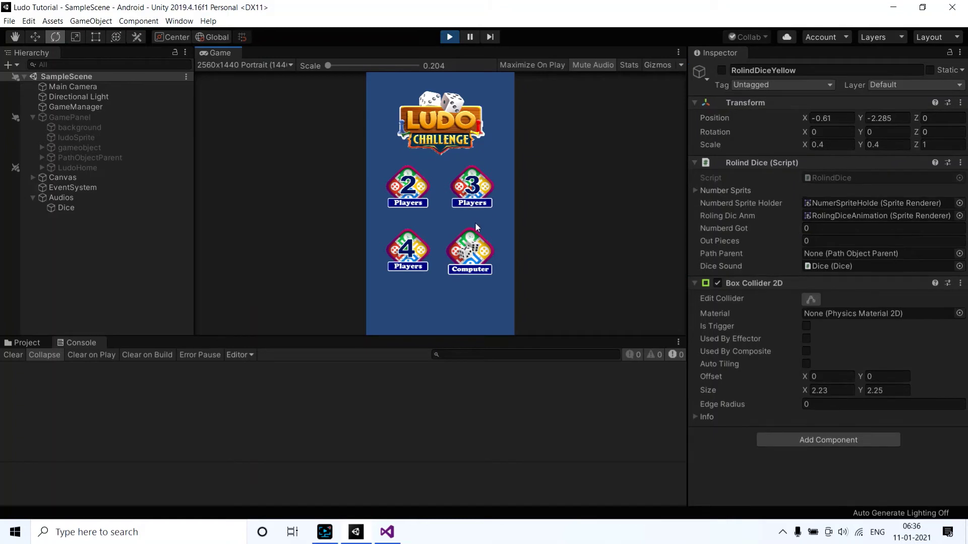
left_click(471, 251)
left_click(410, 300)
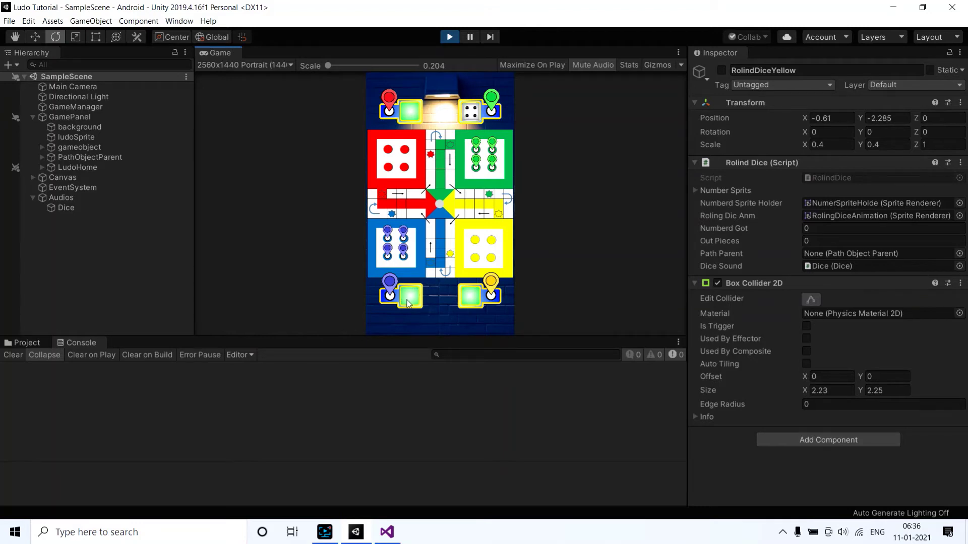
left_click(408, 303)
left_click(408, 305)
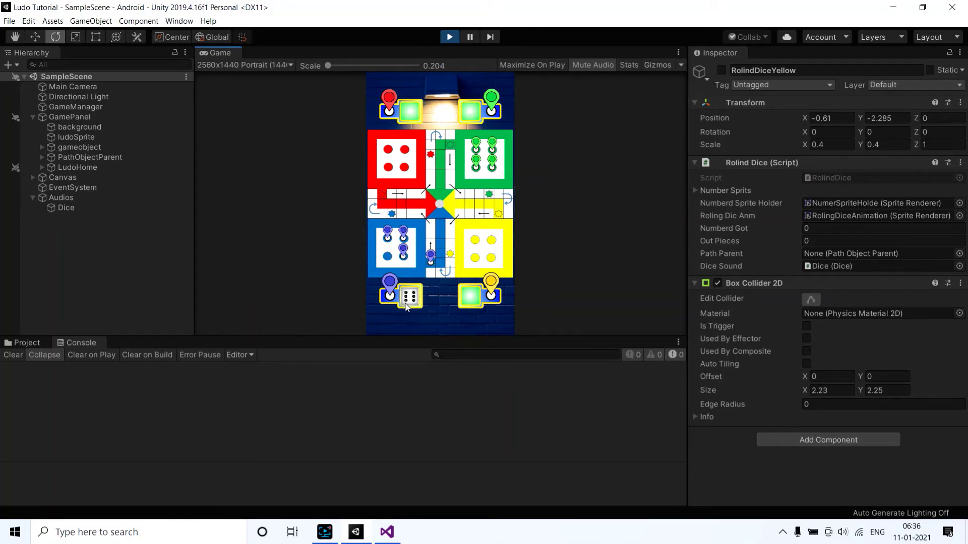
left_click(404, 252)
- Keep rolling, move blue pieces two and three squares, then stop Play mode
left_click(415, 301)
left_click(432, 261)
left_click(412, 300)
left_click(430, 253)
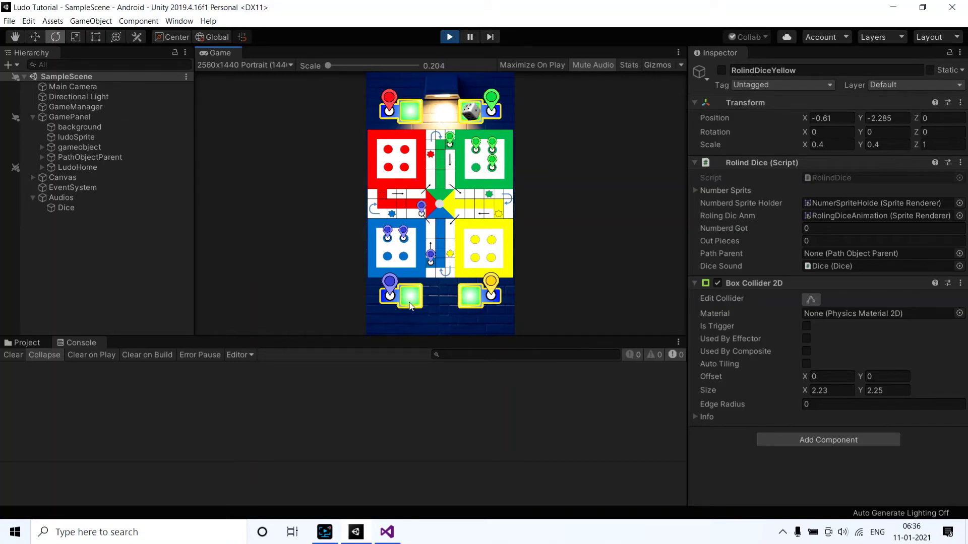
left_click(410, 302)
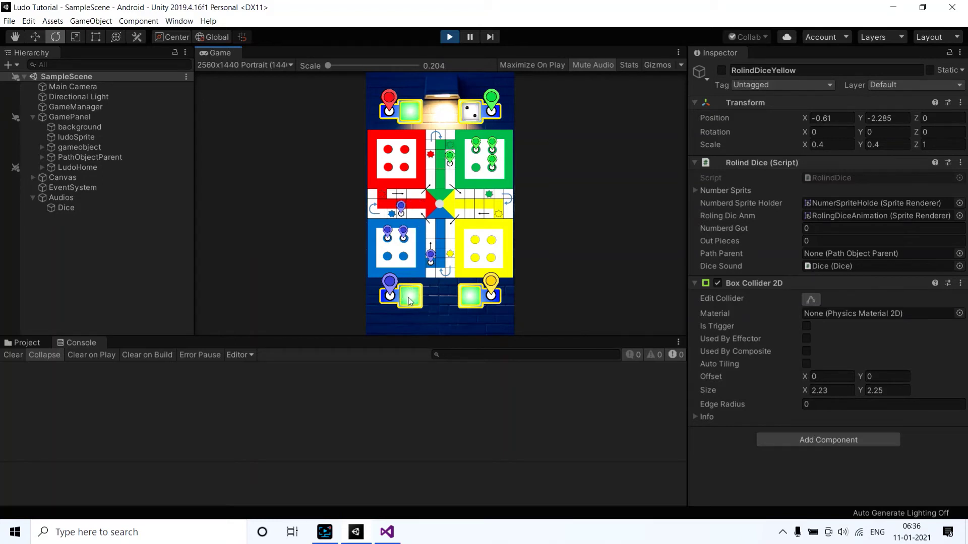
left_click(410, 302)
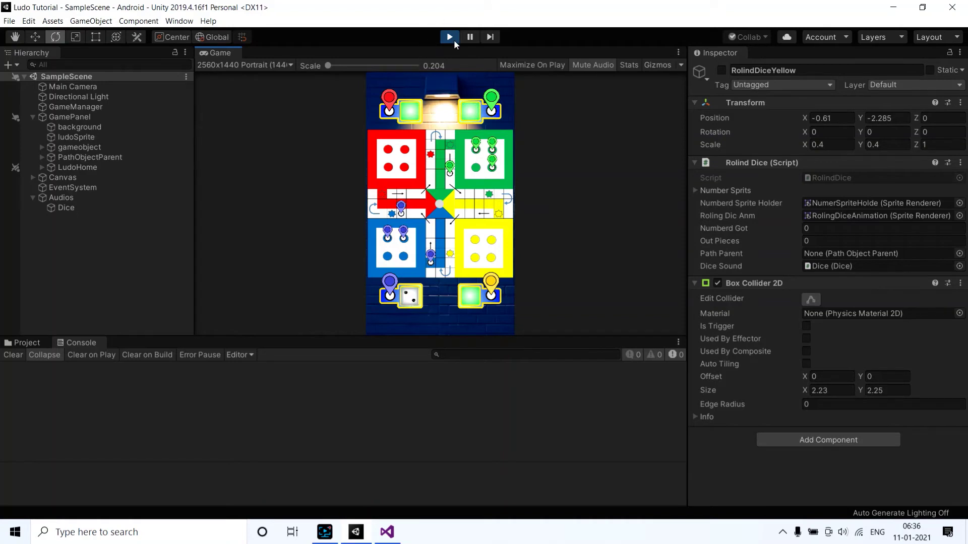
left_click(449, 37)
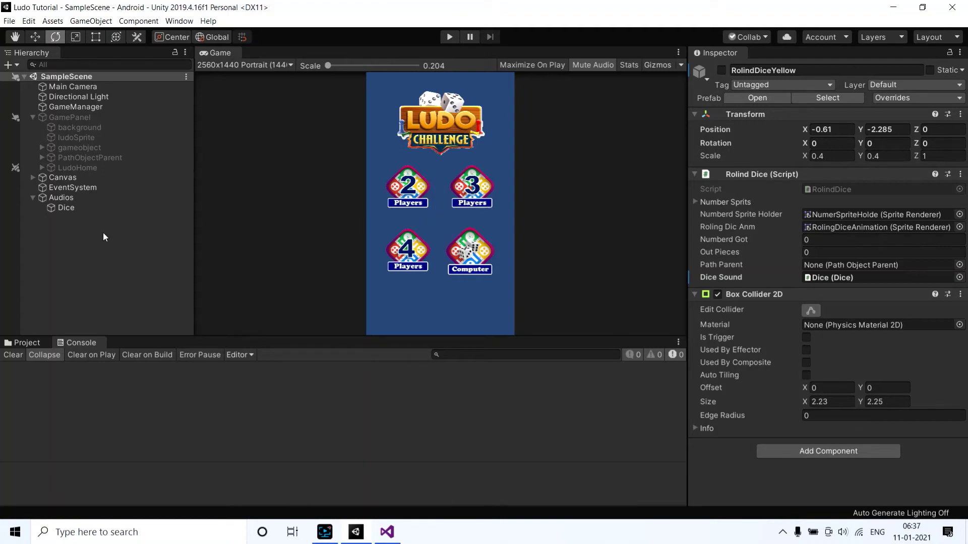
- Lower the Dice Audio Source volume to about 0.26 and GameManager's to 0.221, then save SampleScene
left_click(68, 211)
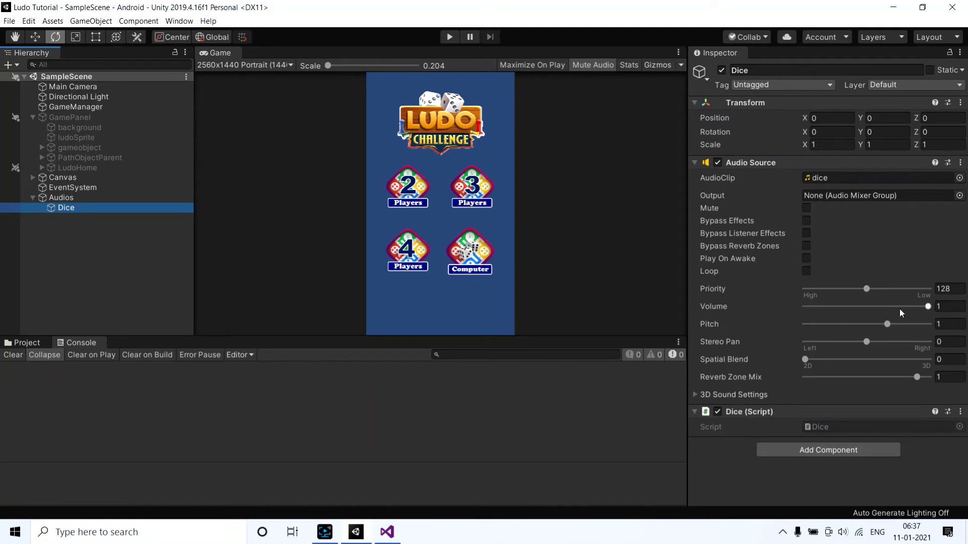
left_click_drag(926, 307, 837, 307)
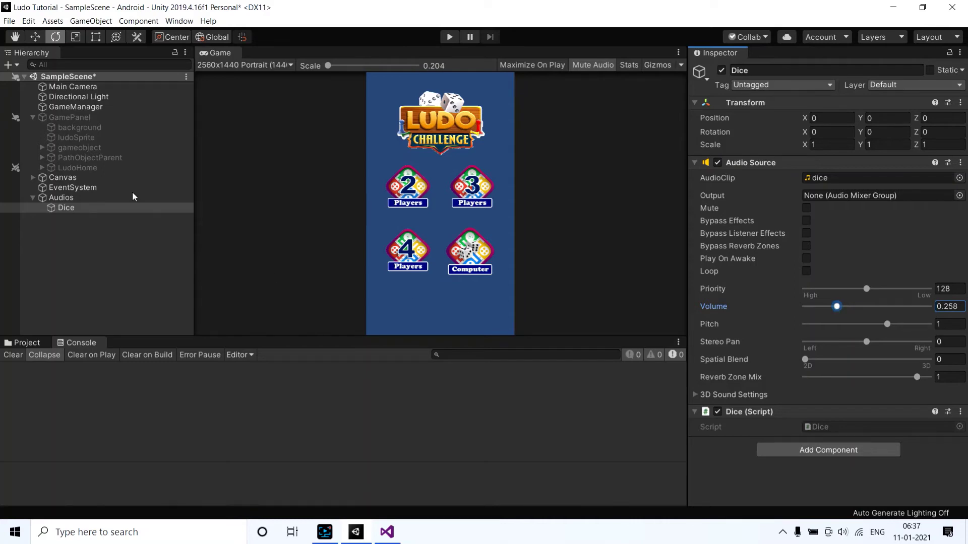
left_click(54, 108)
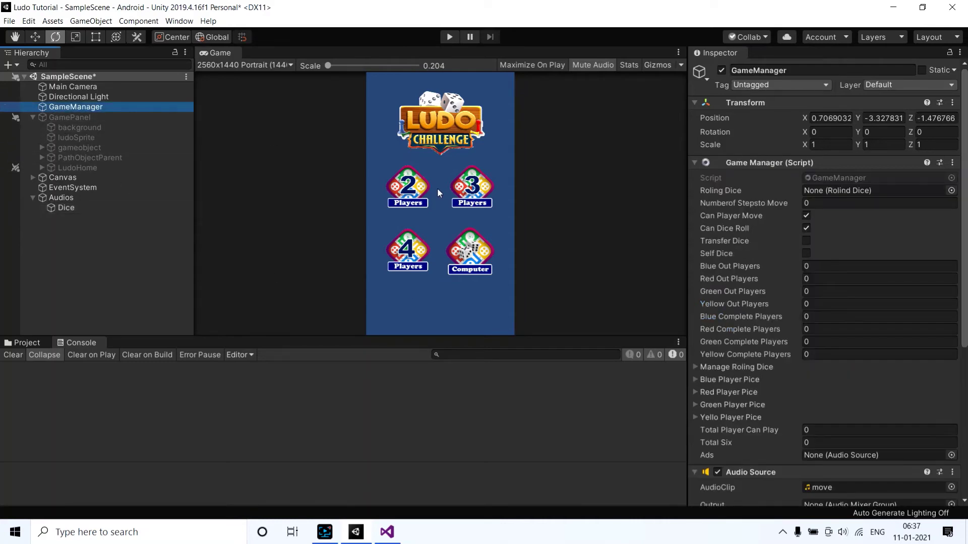
scroll(752, 376, "down", 5)
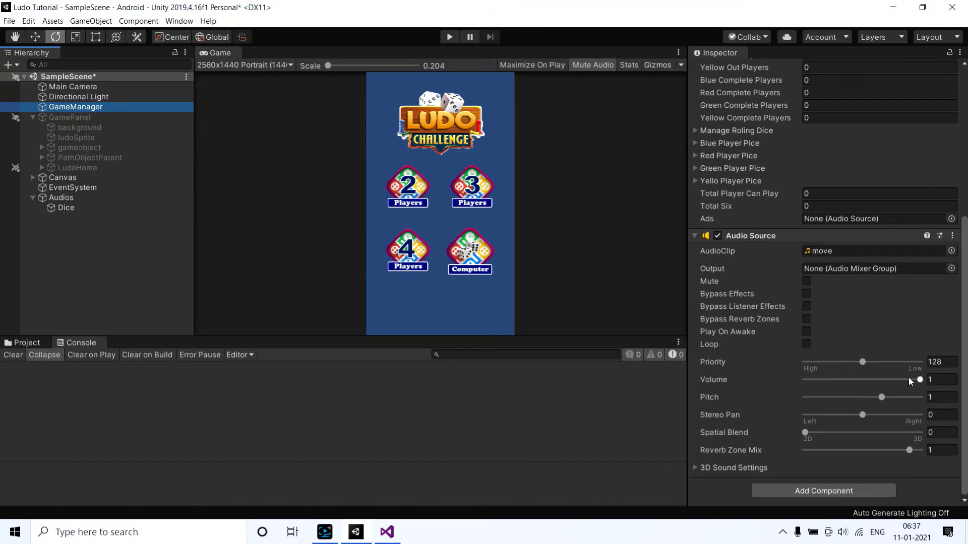
left_click_drag(920, 381, 831, 382)
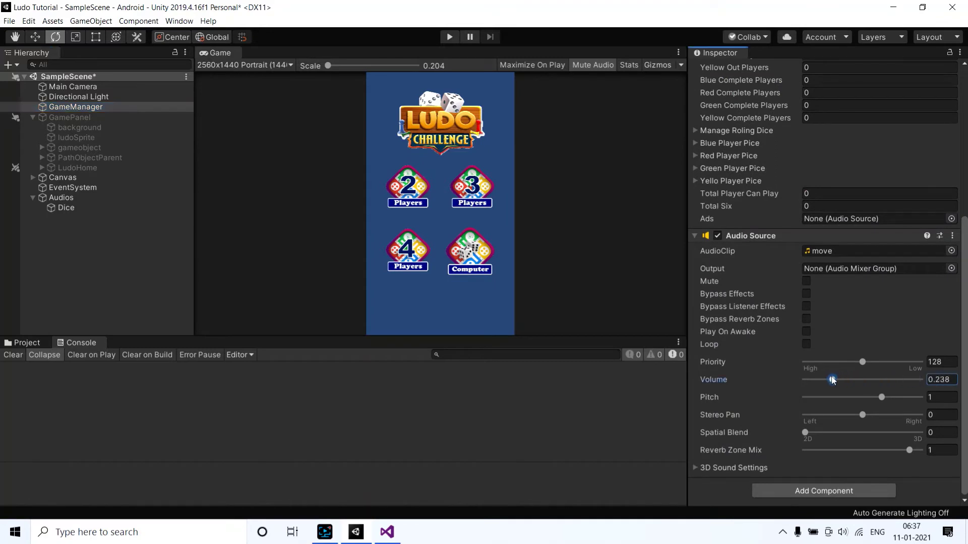
left_click(771, 363)
key("ctrl+s")
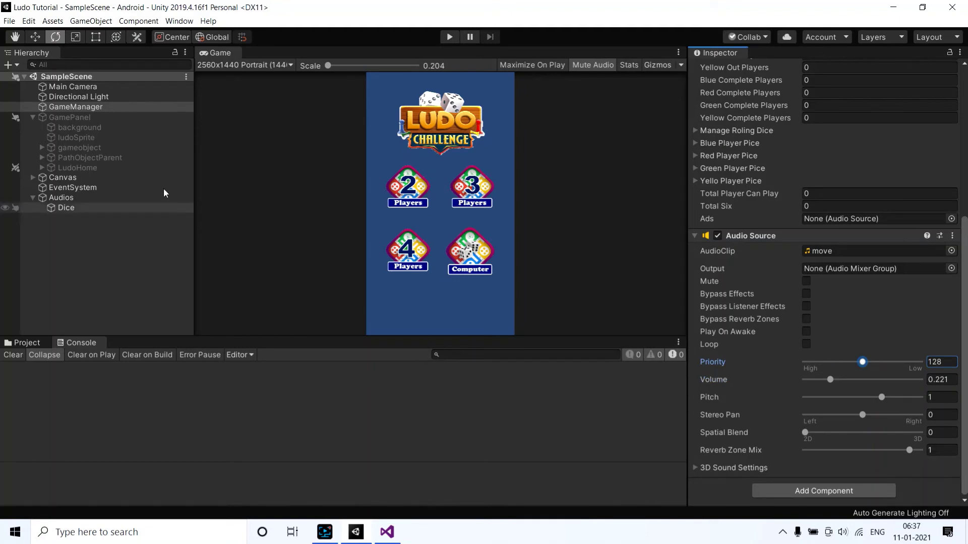
left_click(33, 114)
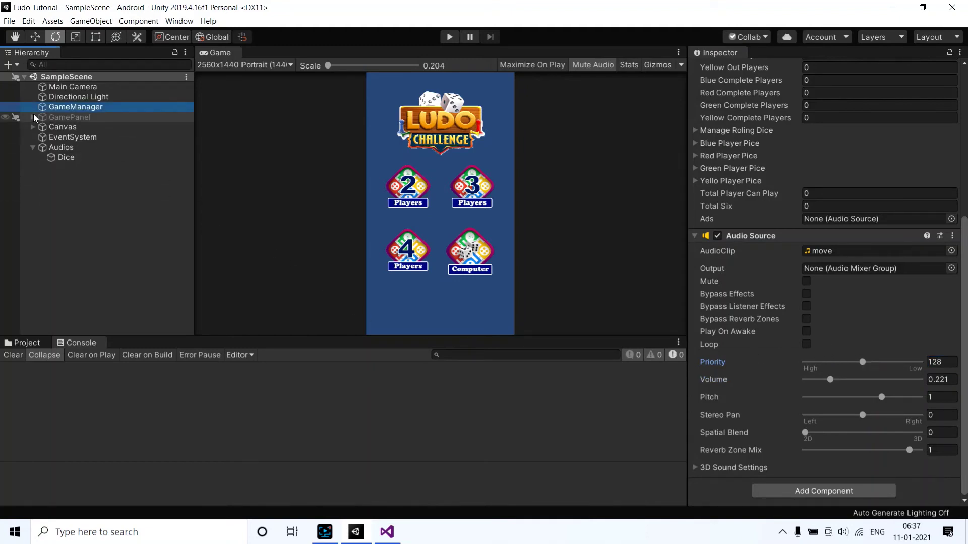
left_click(254, 200)
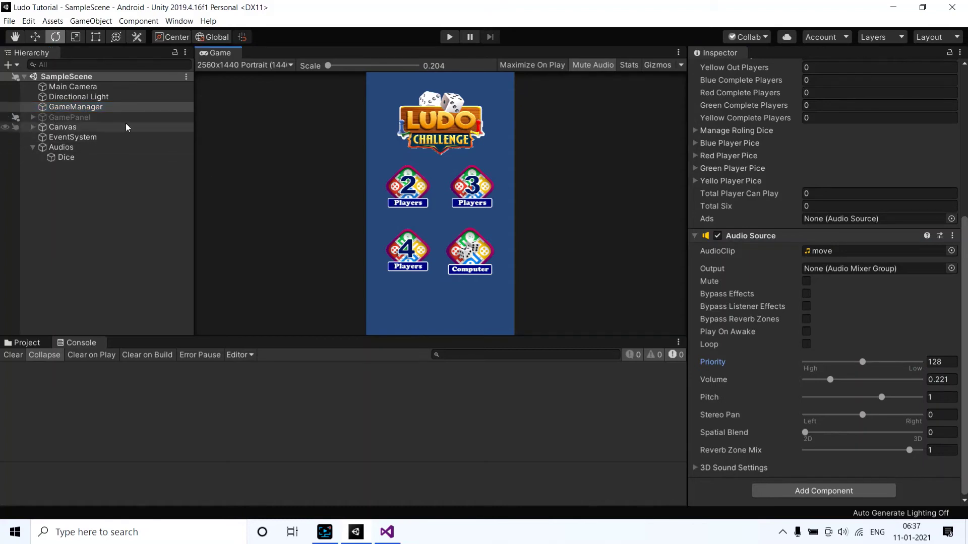
- Add the open SampleScene to the Build Settings scene list
left_click(9, 21)
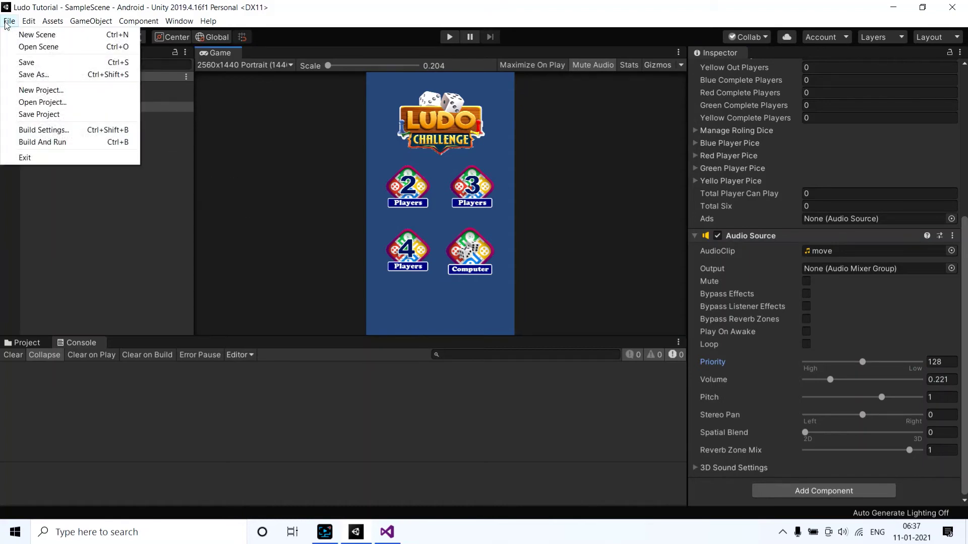
left_click(45, 130)
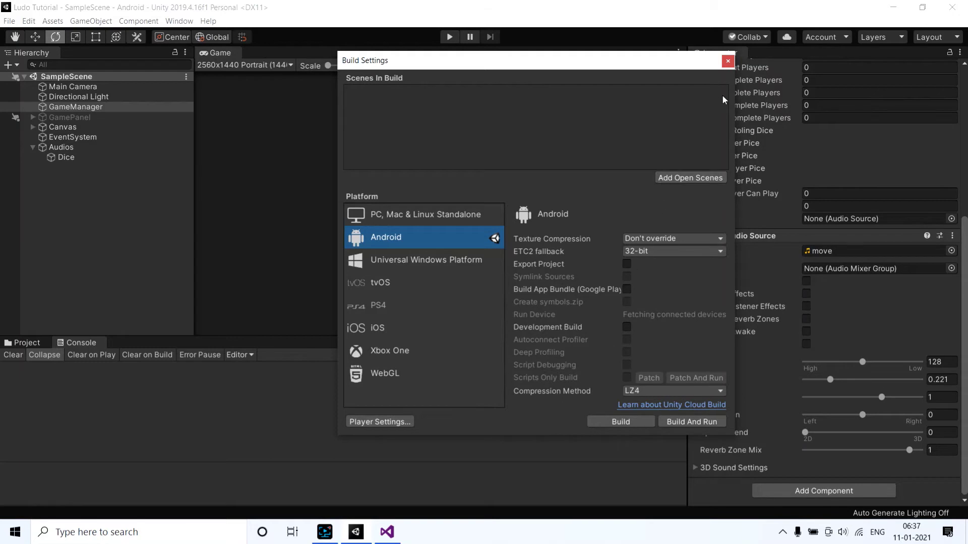
left_click(726, 62)
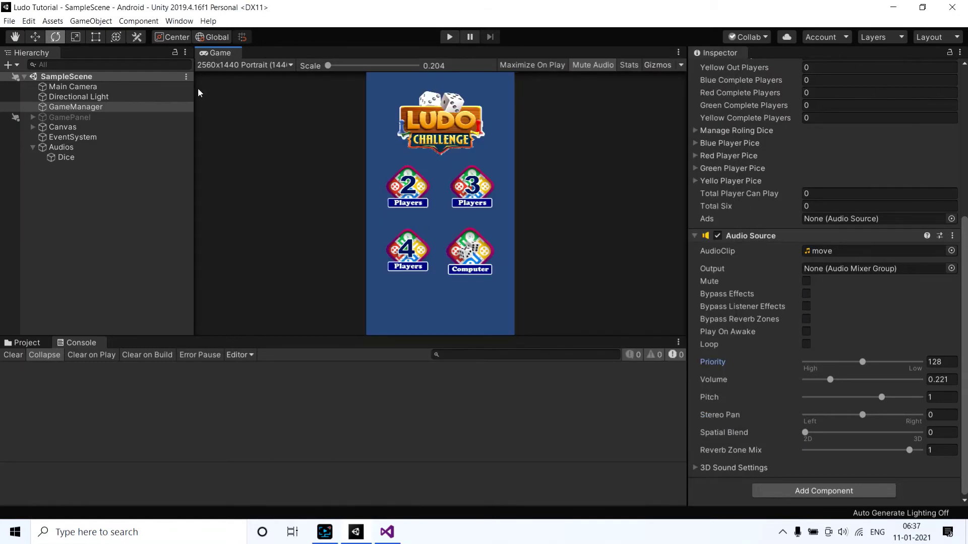
left_click(9, 21)
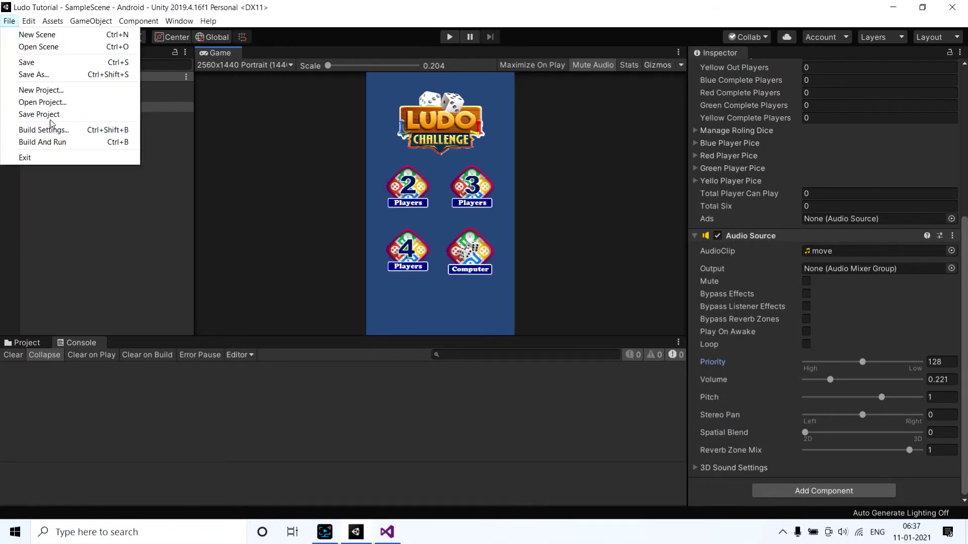
left_click(53, 129)
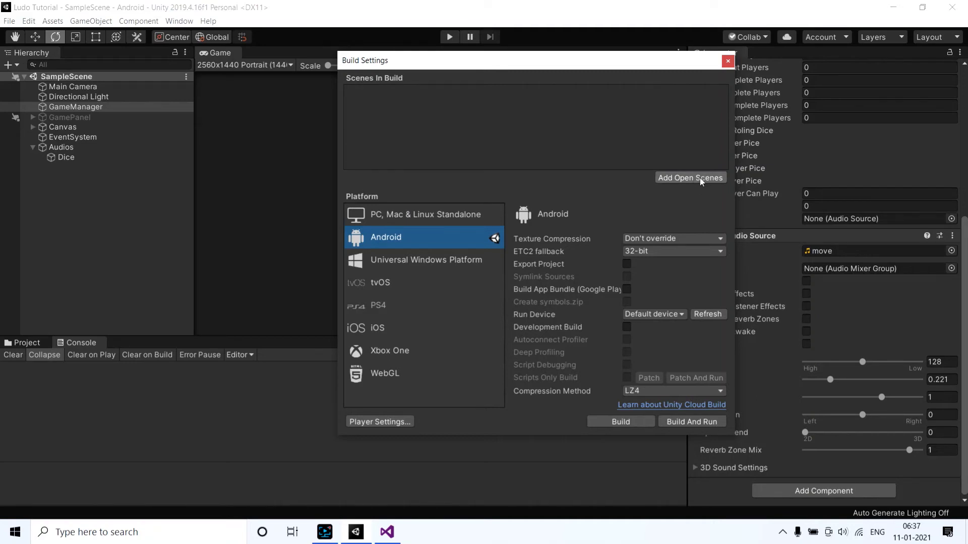
left_click(700, 181)
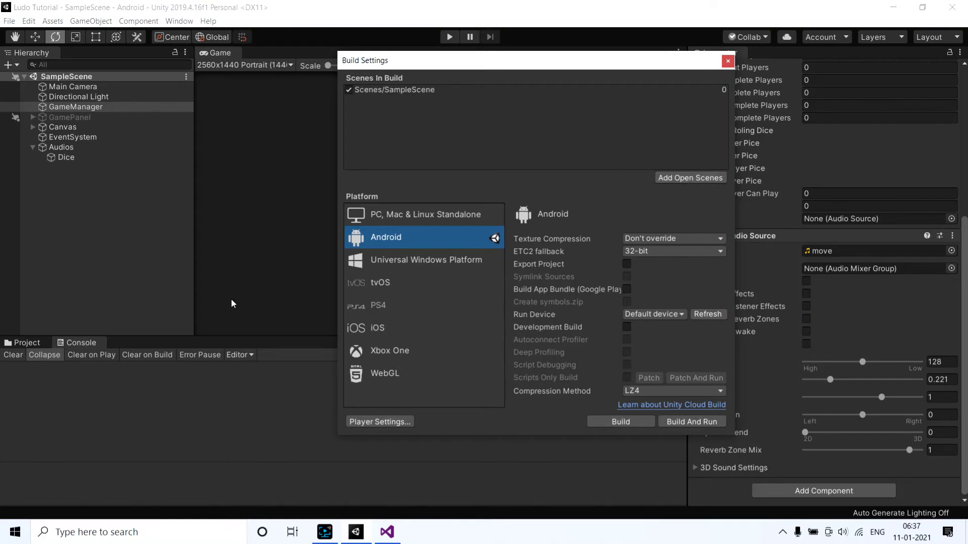
- Browse the Project asset folders and show the contents of the Scenes folder
left_click(27, 343)
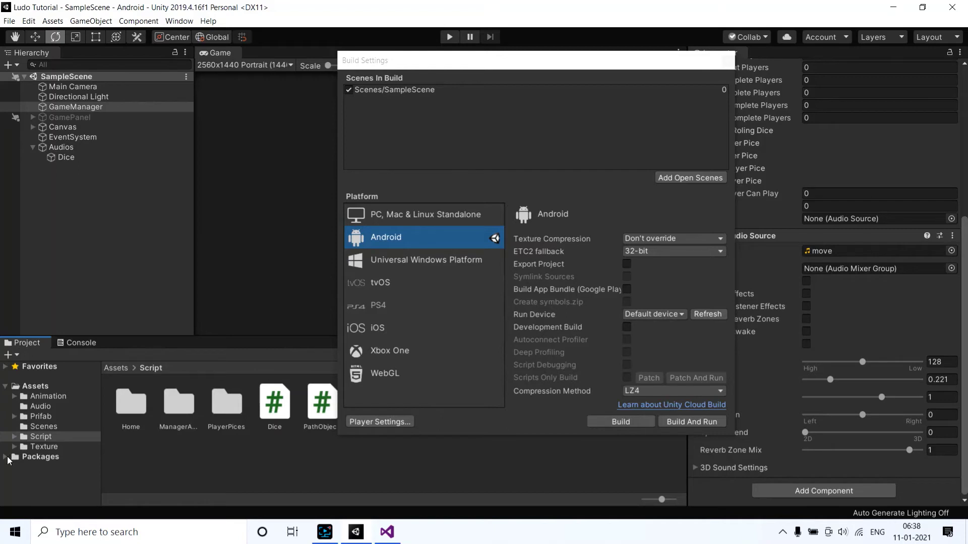
left_click(25, 396)
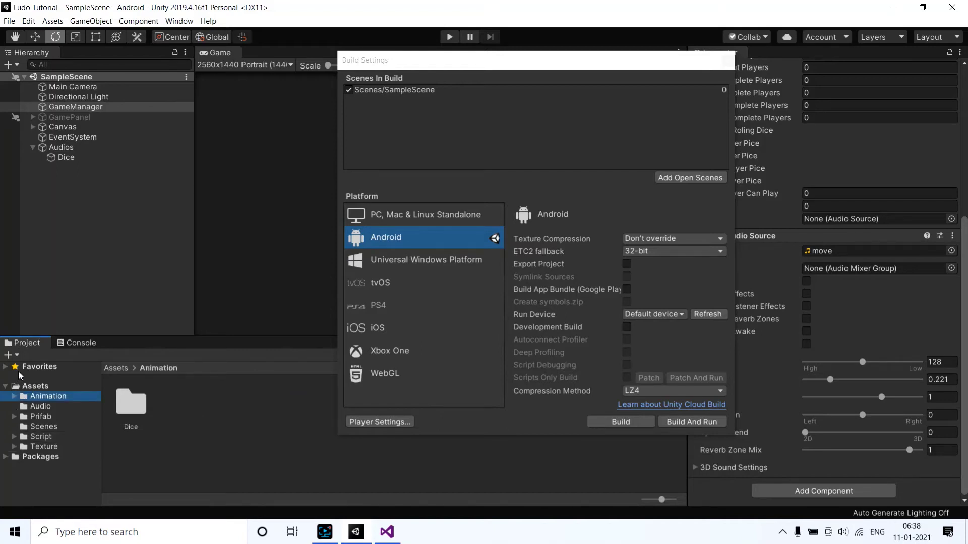
left_click(29, 408)
left_click(29, 419)
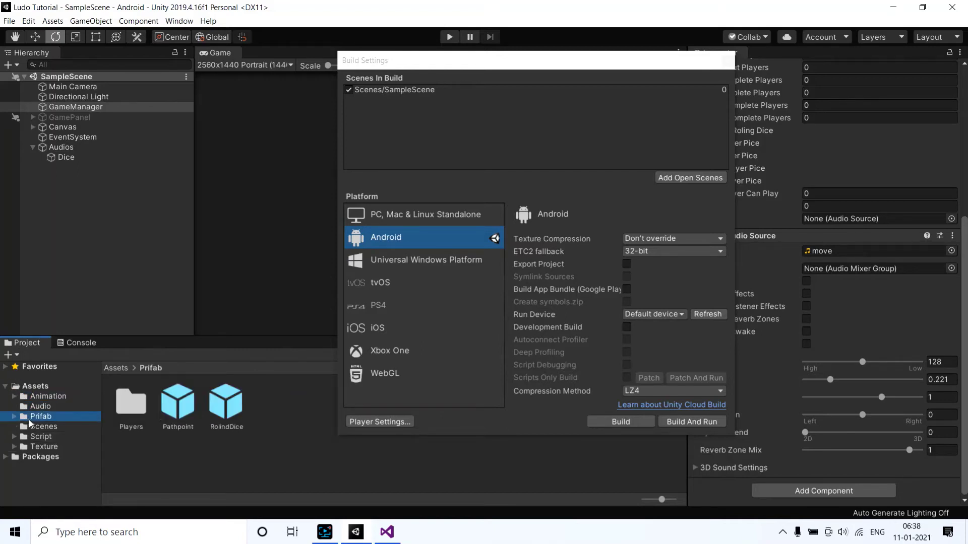
left_click(37, 425)
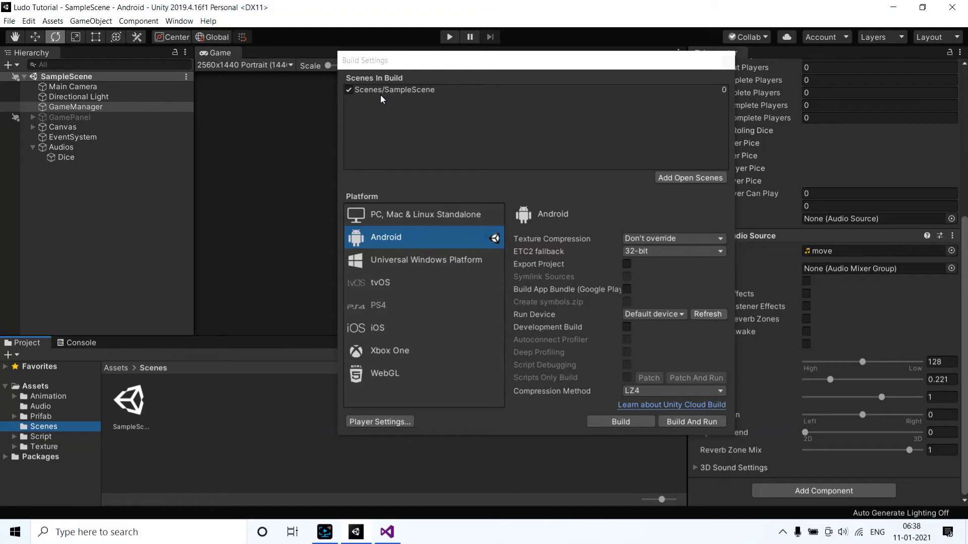
- In Player settings, replace the Company Name DefaultCompany with 'Ludo Aeromus'
left_click(391, 422)
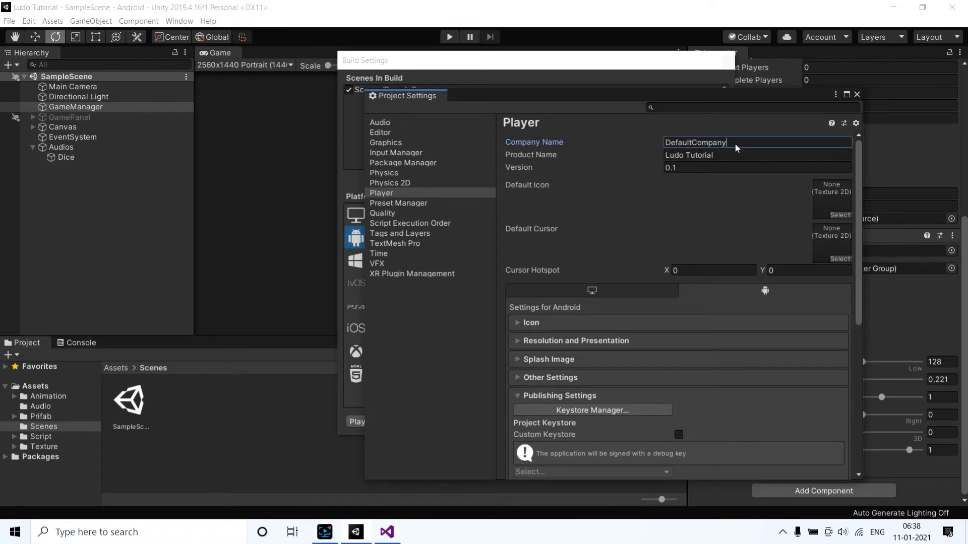
left_click_drag(731, 145, 659, 150)
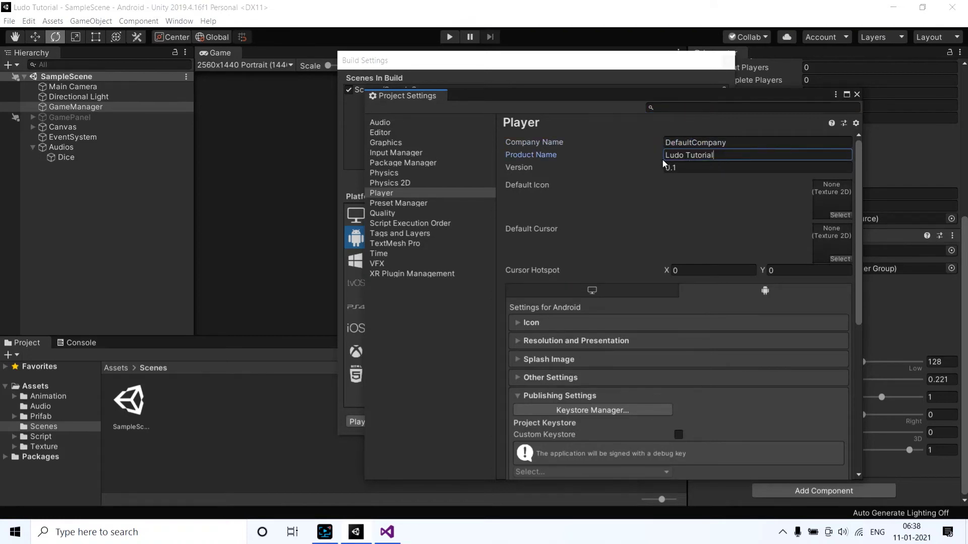
left_click_drag(723, 160, 661, 161)
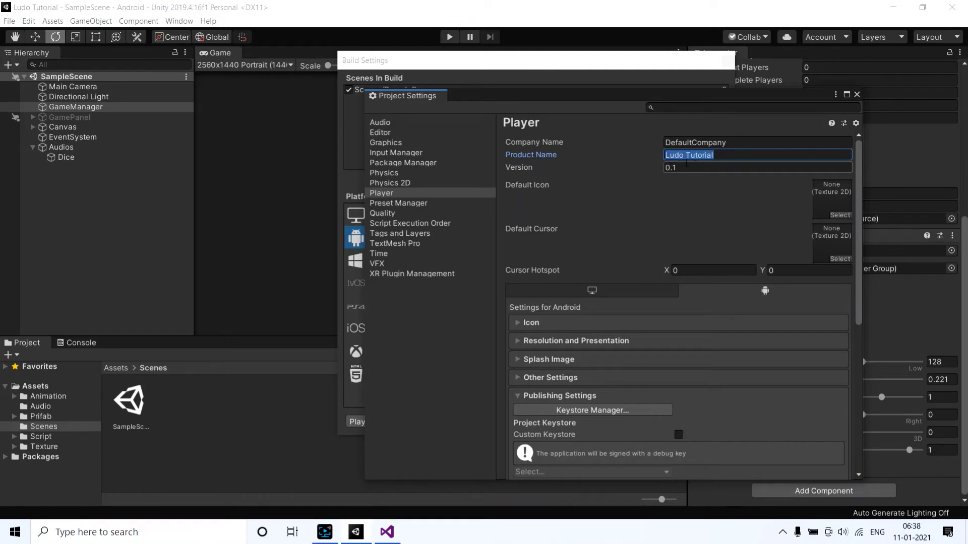
left_click(688, 168)
left_click_drag(672, 168, 664, 168)
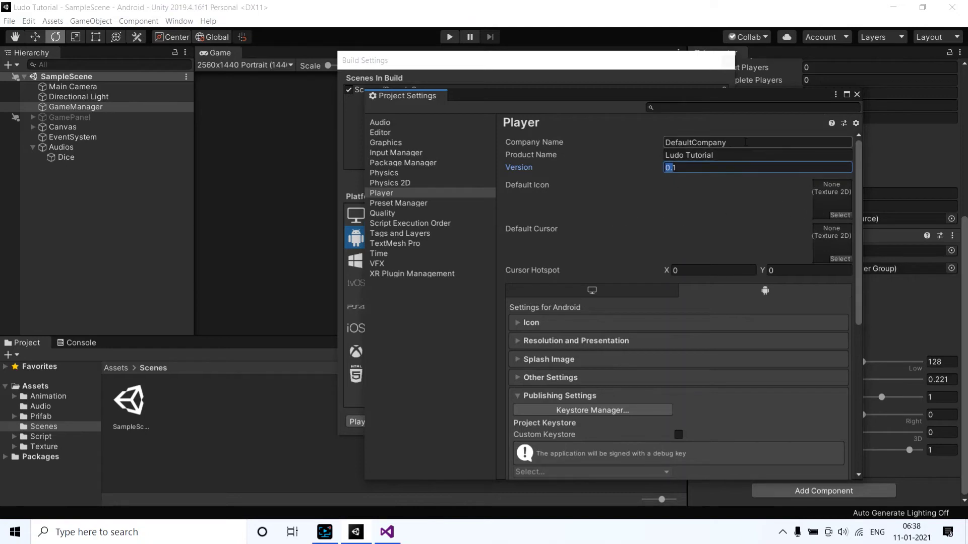
left_click(748, 145)
left_click_drag(737, 145, 659, 149)
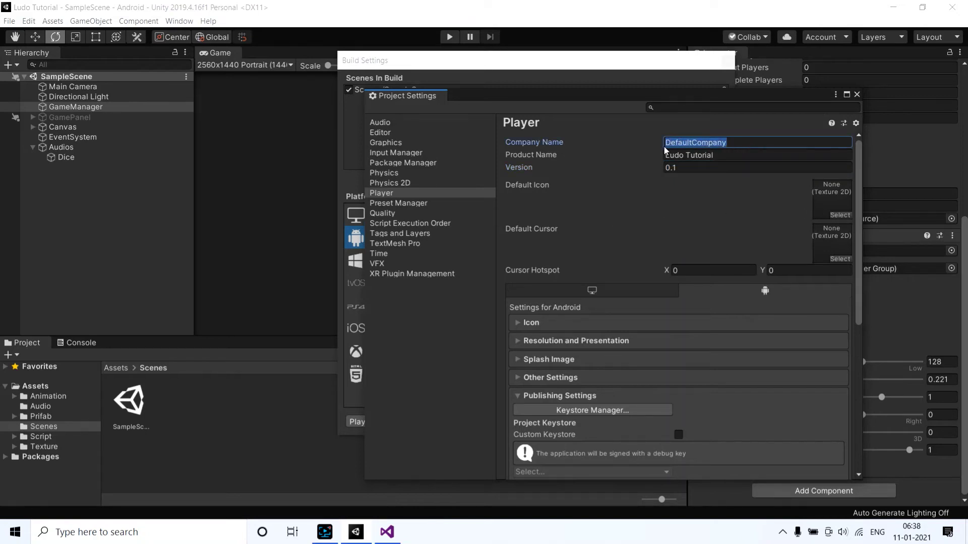
type("Lud")
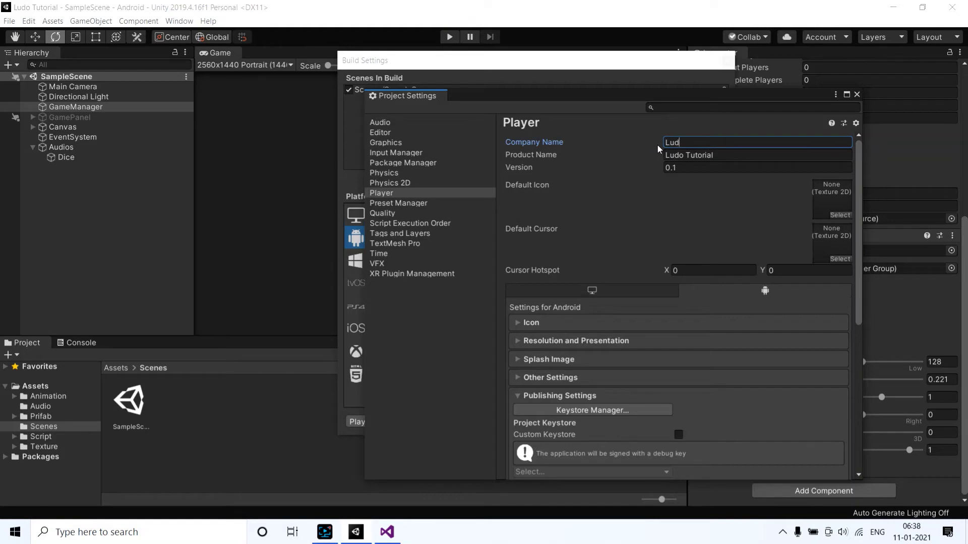
type("o ")
type("A")
type("ero")
type("mus")
scroll(681, 251, "down", 2)
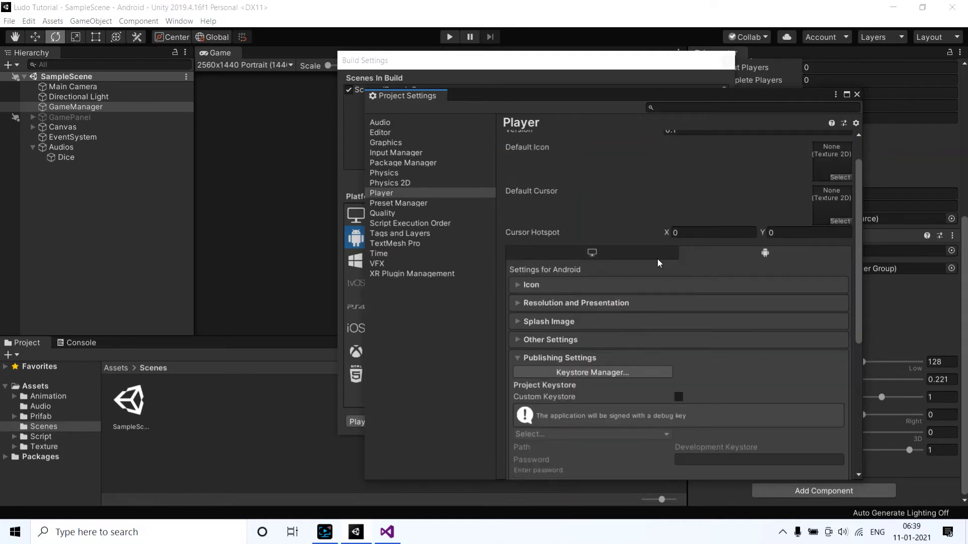
scroll(671, 208, "up", 2)
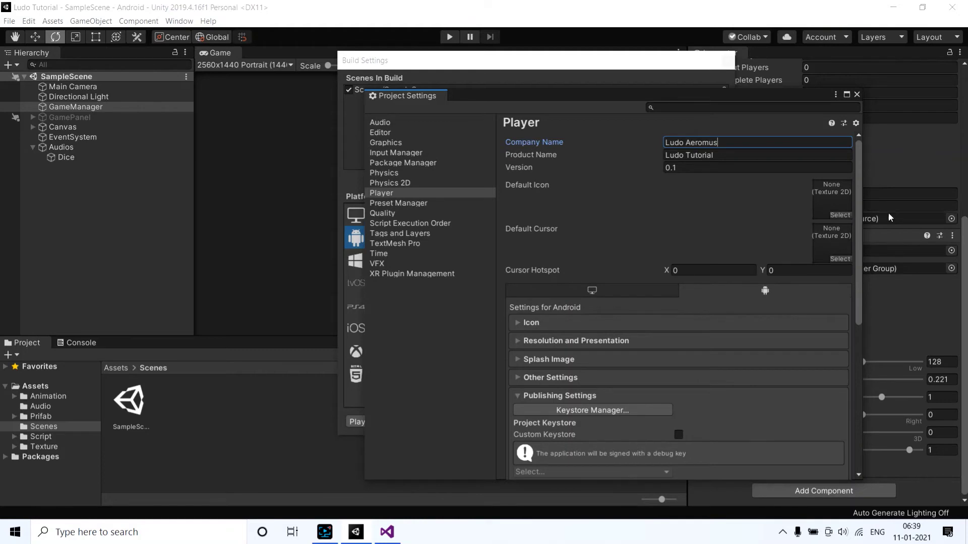
- Pick the ludo texture in the Select Texture2D picker as the Default Icon
left_click(839, 216)
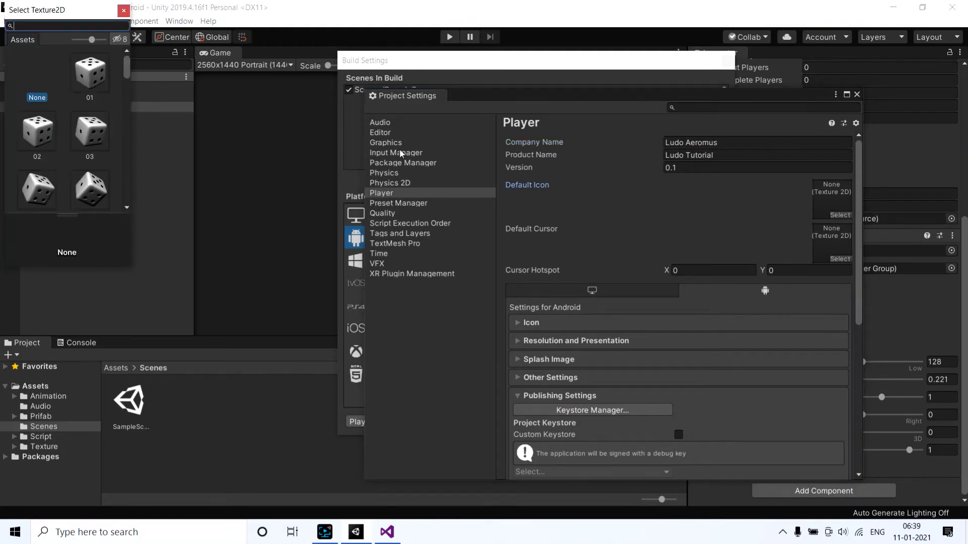
scroll(31, 135, "down", 2)
scroll(32, 135, "down", 3)
scroll(31, 135, "down", 3)
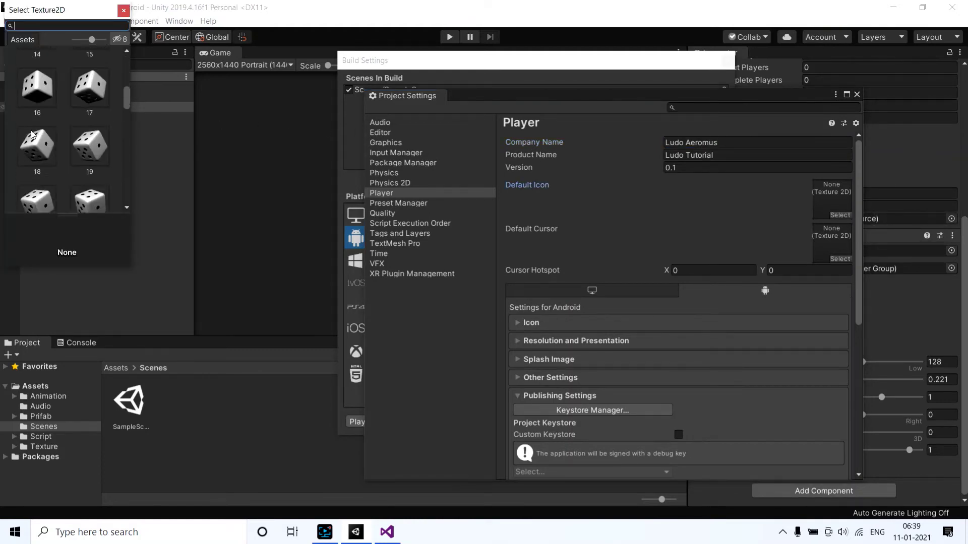
scroll(32, 135, "down", 3)
scroll(32, 137, "down", 3)
scroll(34, 139, "down", 3)
scroll(35, 143, "up", 2)
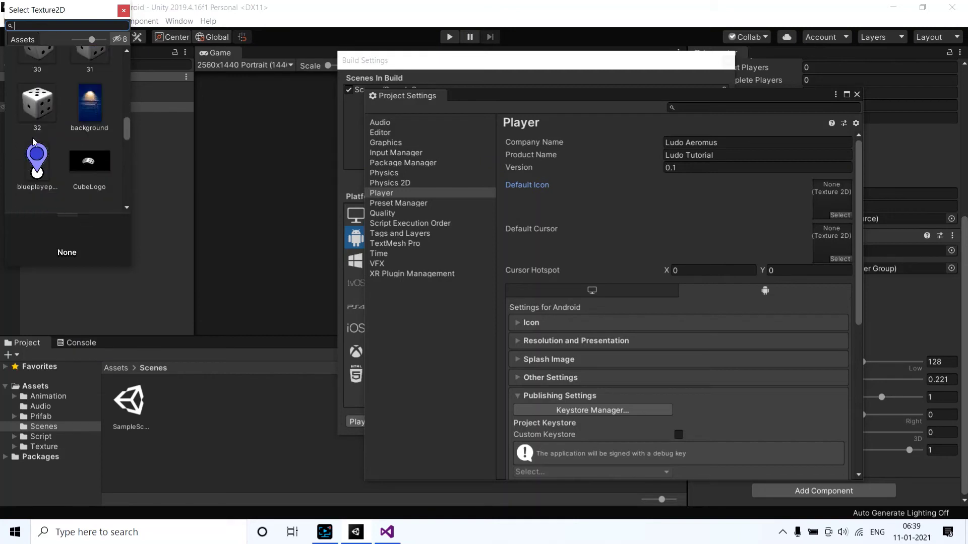
scroll(34, 143, "down", 2)
scroll(34, 145, "down", 2)
scroll(35, 146, "down", 2)
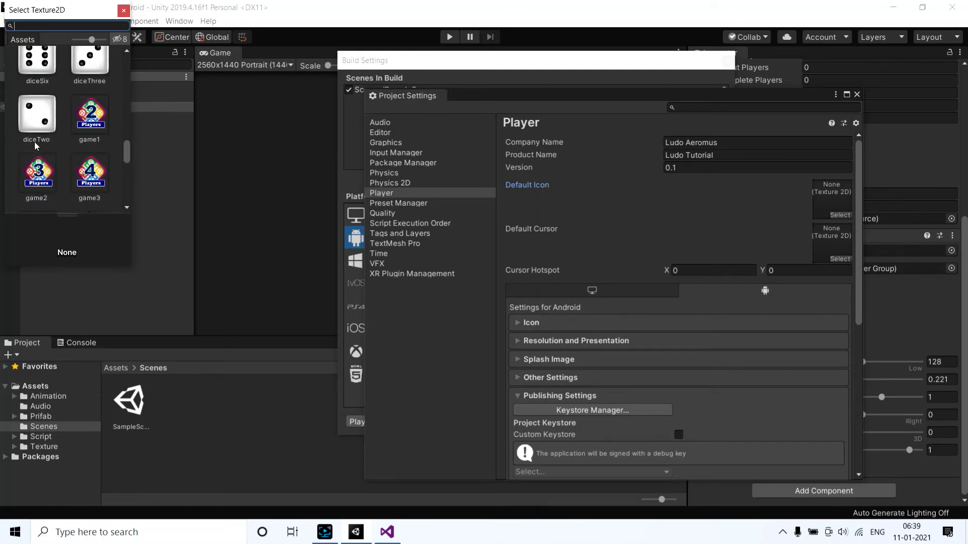
scroll(36, 146, "down", 1)
scroll(36, 147, "down", 1)
scroll(36, 146, "down", 1)
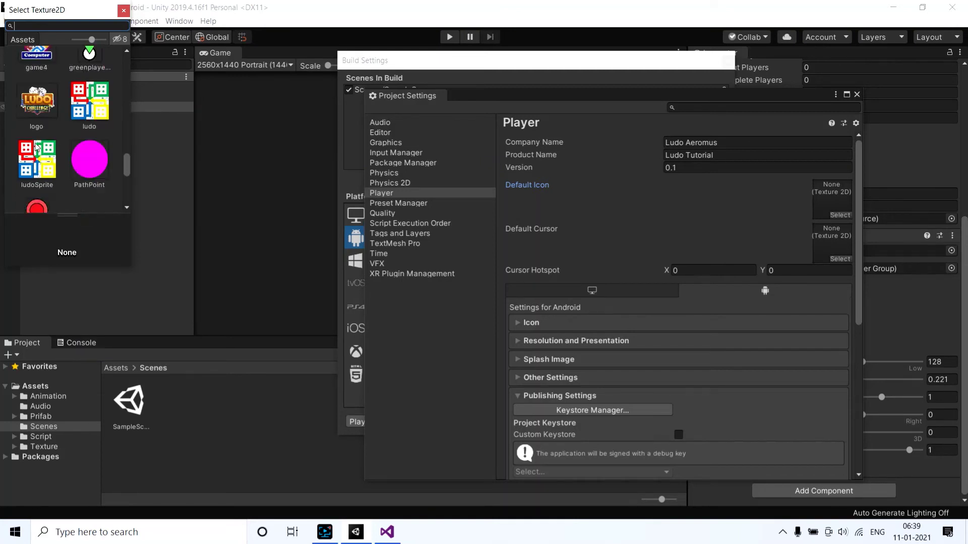
scroll(37, 147, "down", 1)
scroll(36, 148, "up", 1)
left_click(103, 114)
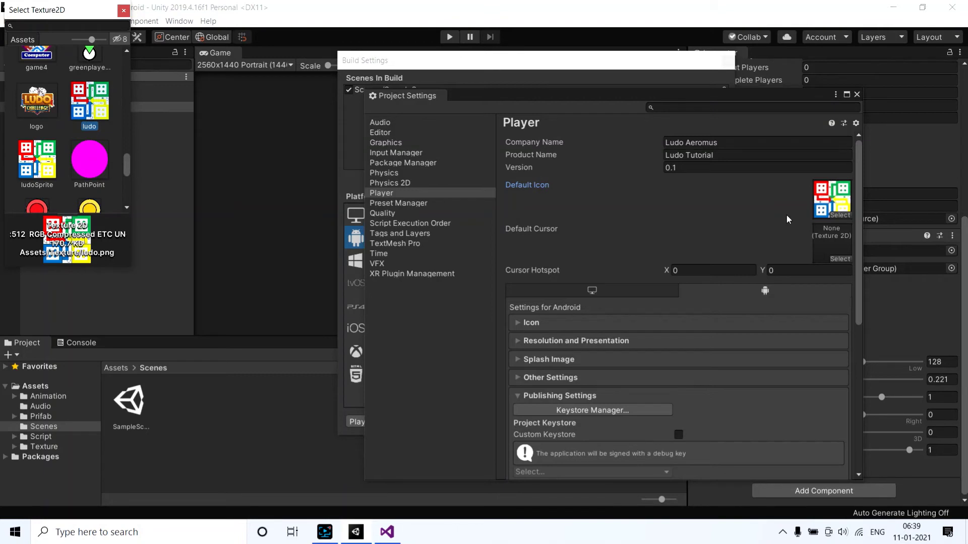
scroll(768, 219, "down", 2)
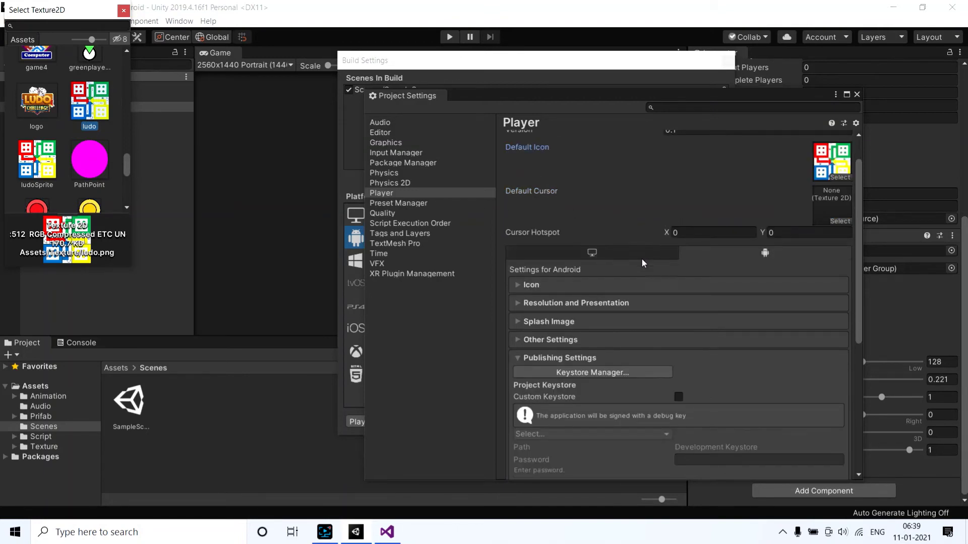
scroll(644, 263, "down", 2)
left_click(548, 248)
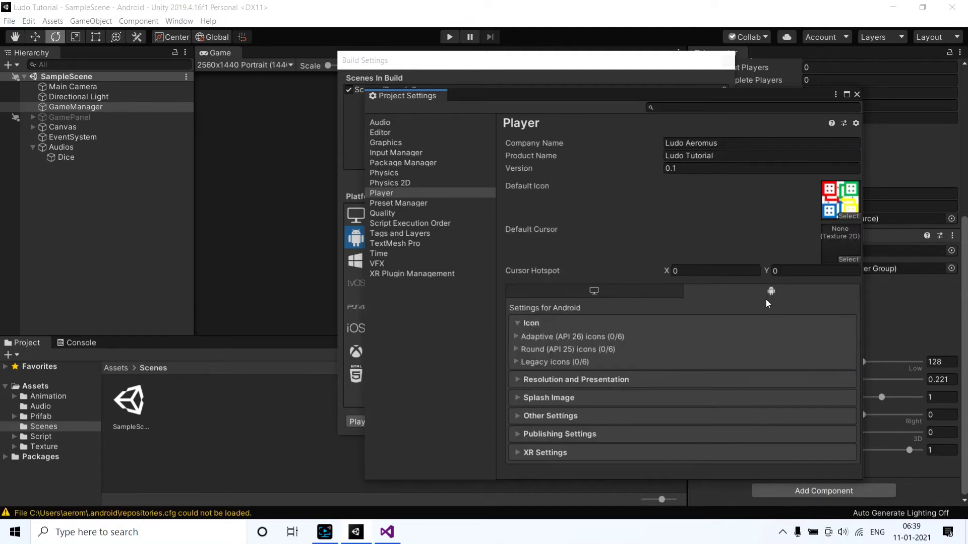
- Expand and inspect the Android icon settings, including the adaptive icon background and foreground slots
left_click(517, 324)
left_click(517, 325)
left_click(518, 324)
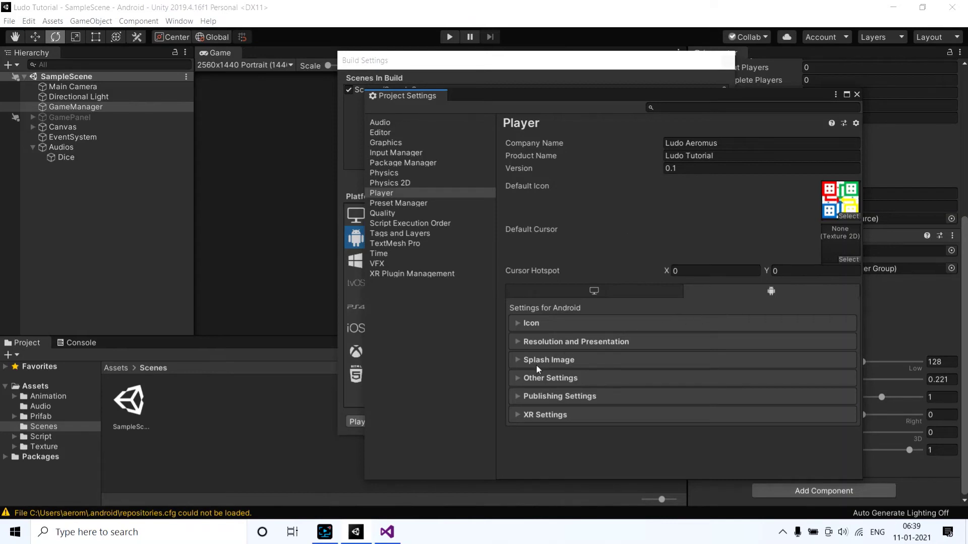
left_click(517, 342)
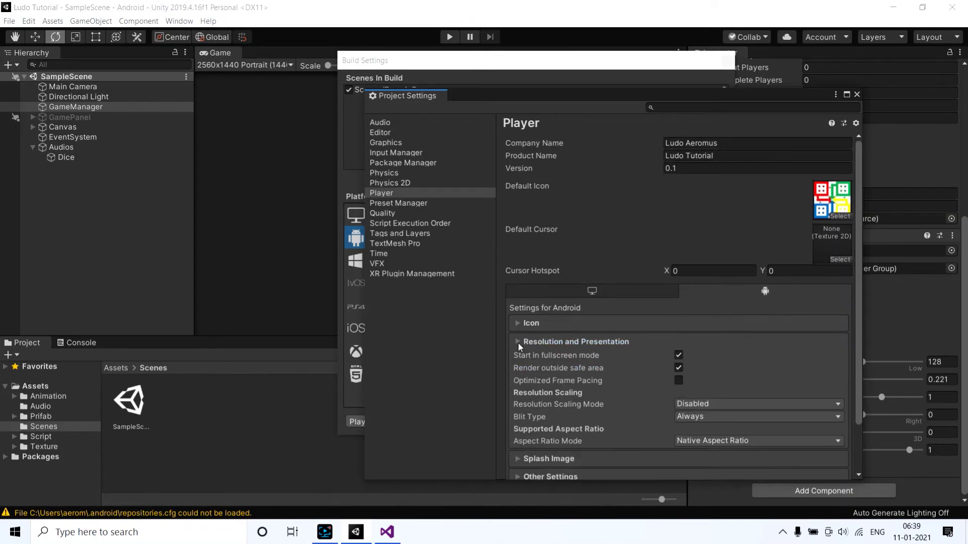
left_click(518, 341)
left_click(514, 326)
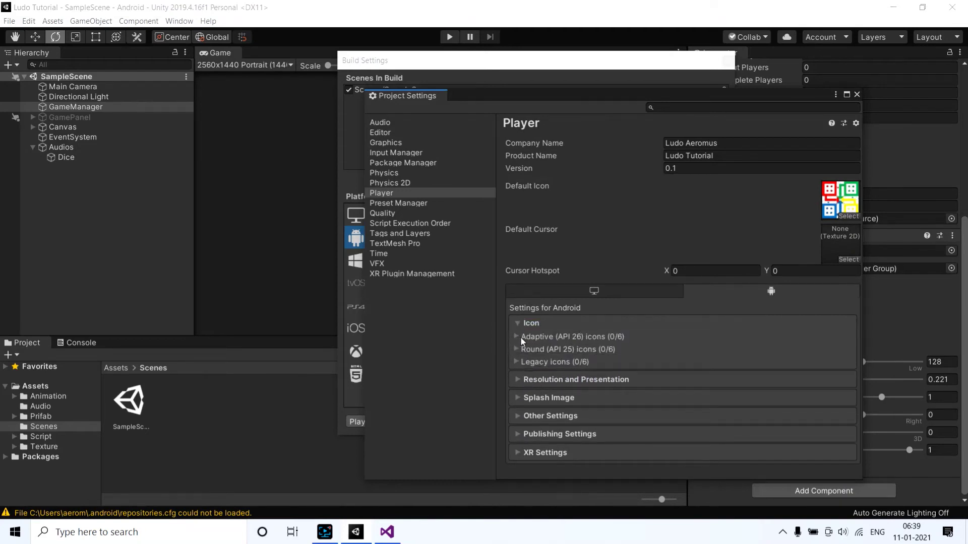
left_click(516, 337)
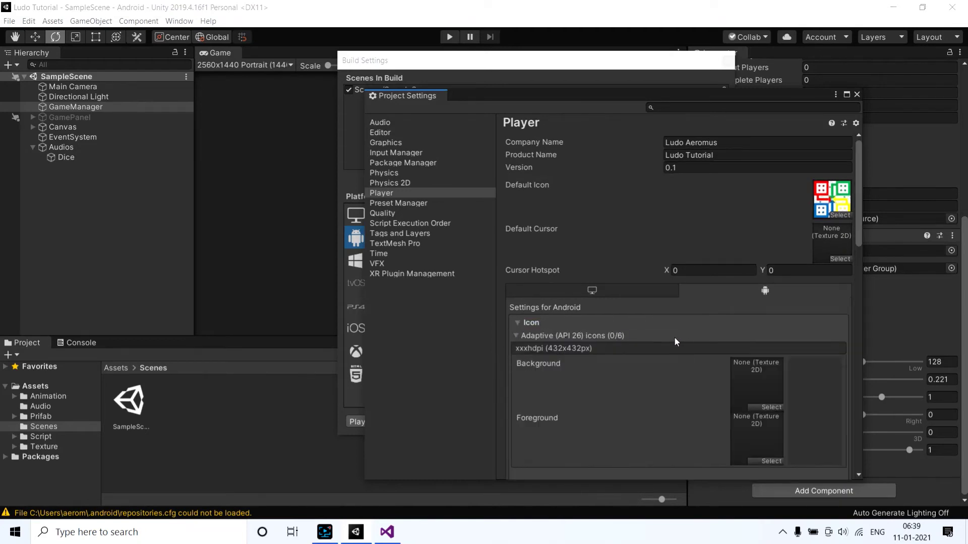
left_click(517, 335)
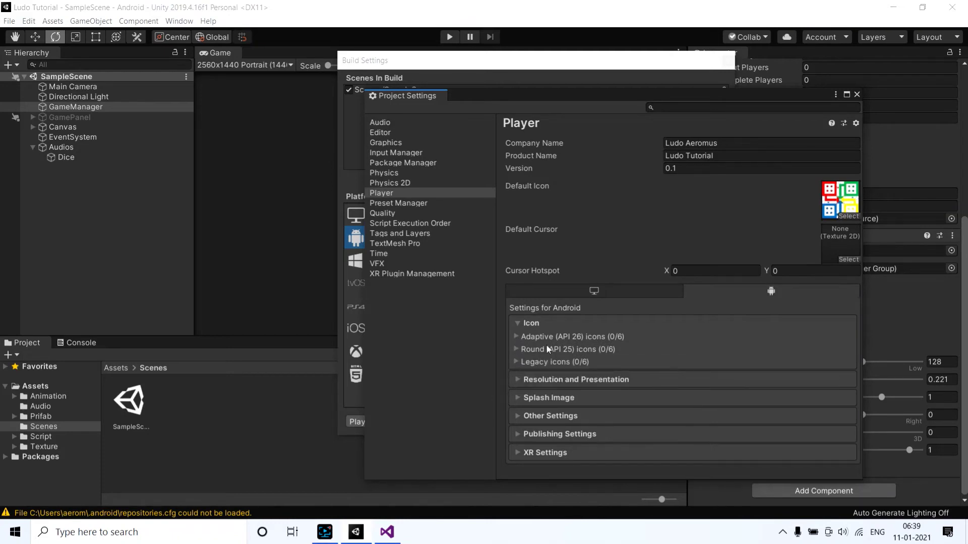
- In Resolution and Presentation, enable rendering outside the safe area and disallow Landscape Right
left_click(516, 381)
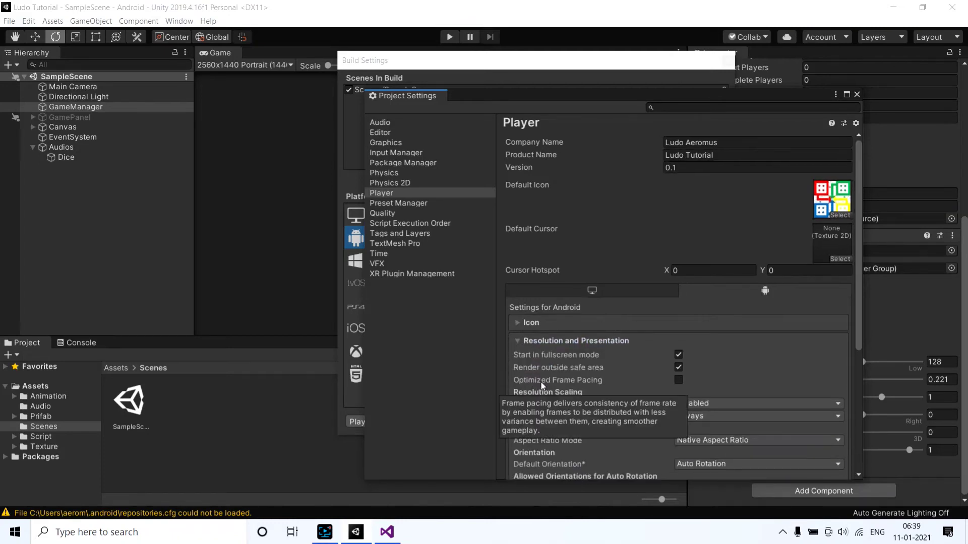
scroll(595, 383, "down", 4)
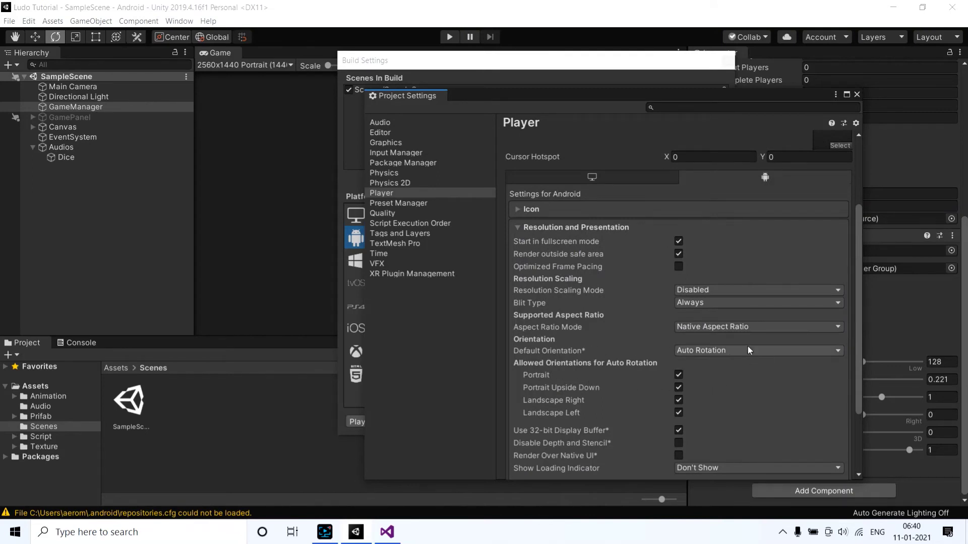
scroll(720, 351, "down", 3)
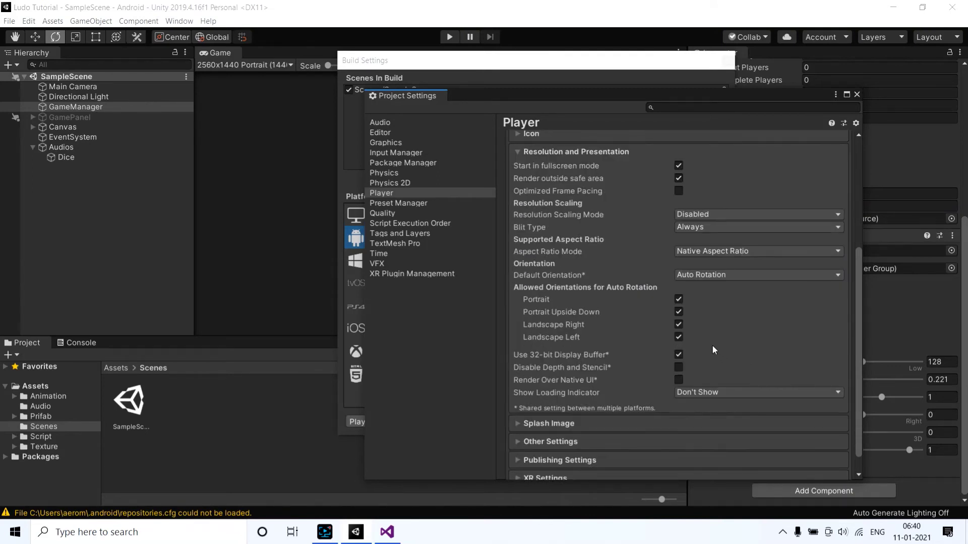
left_click(678, 177)
left_click(679, 324)
scroll(643, 345, "down", 1)
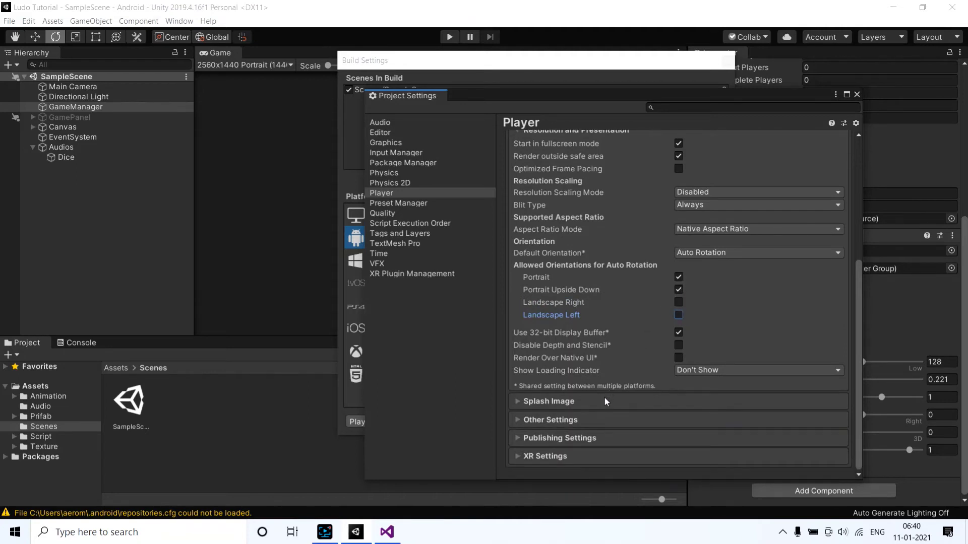
- Expand Splash Image and assign the ludo texture as the Virtual Reality Splash Image
left_click(577, 401)
scroll(575, 401, "down", 10)
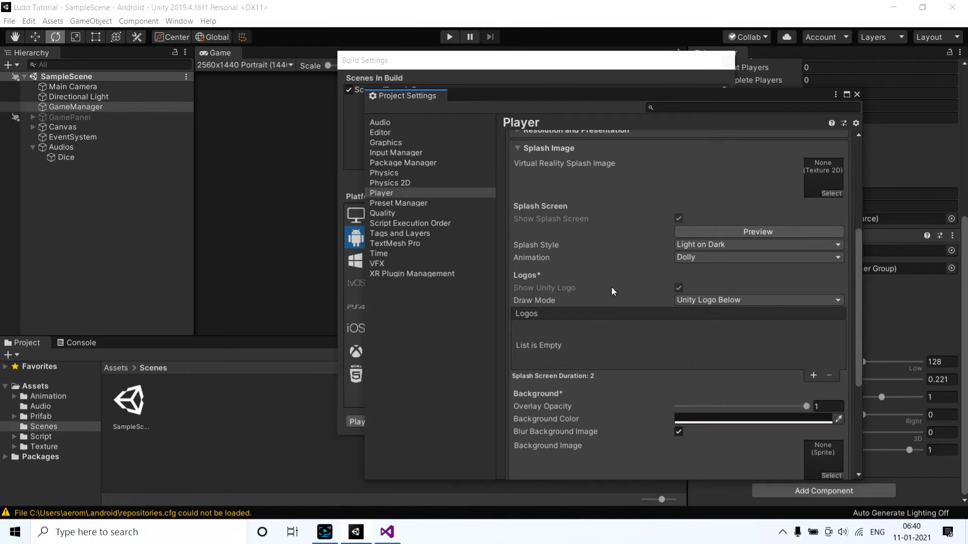
scroll(670, 209, "up", 2)
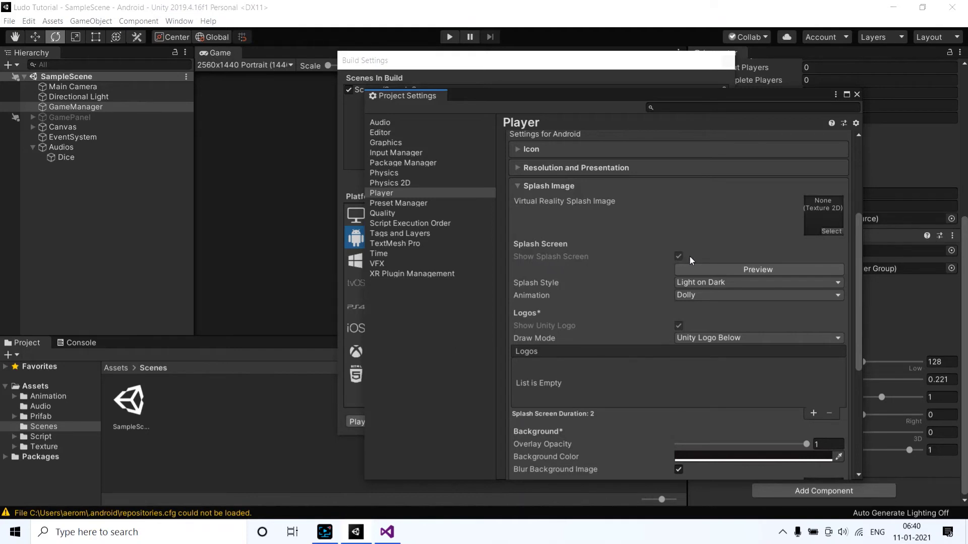
left_click(834, 232)
scroll(104, 141, "down", 3)
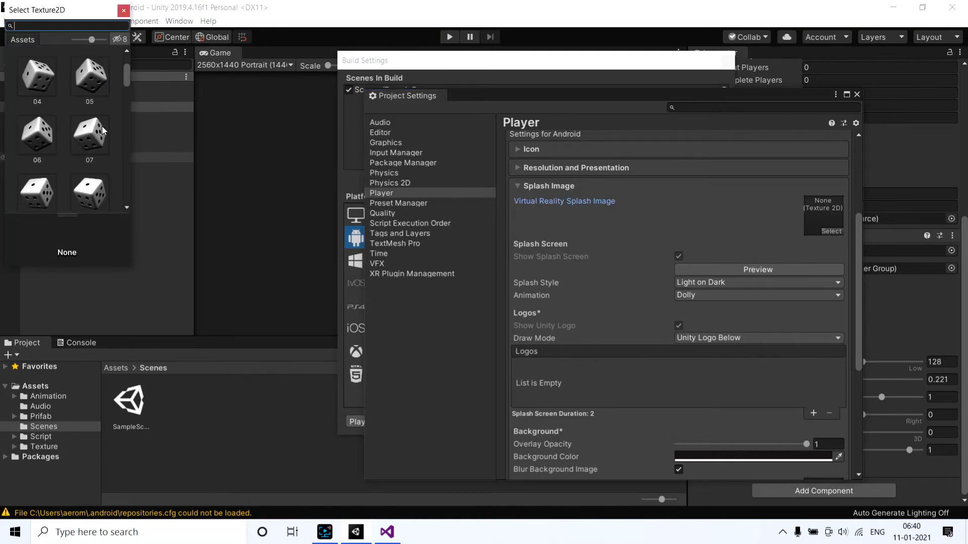
scroll(104, 141, "down", 2)
scroll(104, 141, "down", 2)
scroll(104, 142, "down", 2)
scroll(105, 144, "down", 2)
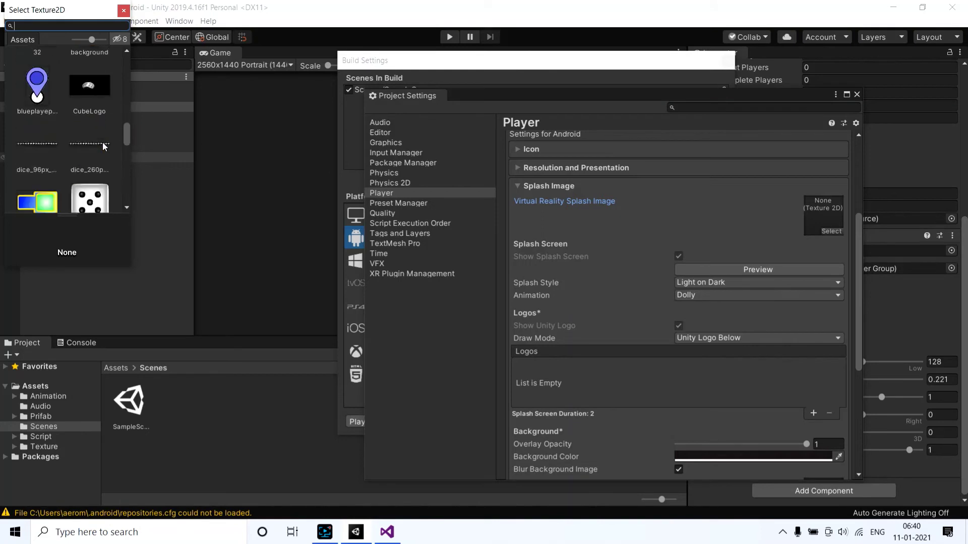
scroll(104, 147, "down", 2)
scroll(104, 147, "down", 2)
scroll(105, 147, "down", 2)
scroll(104, 147, "down", 2)
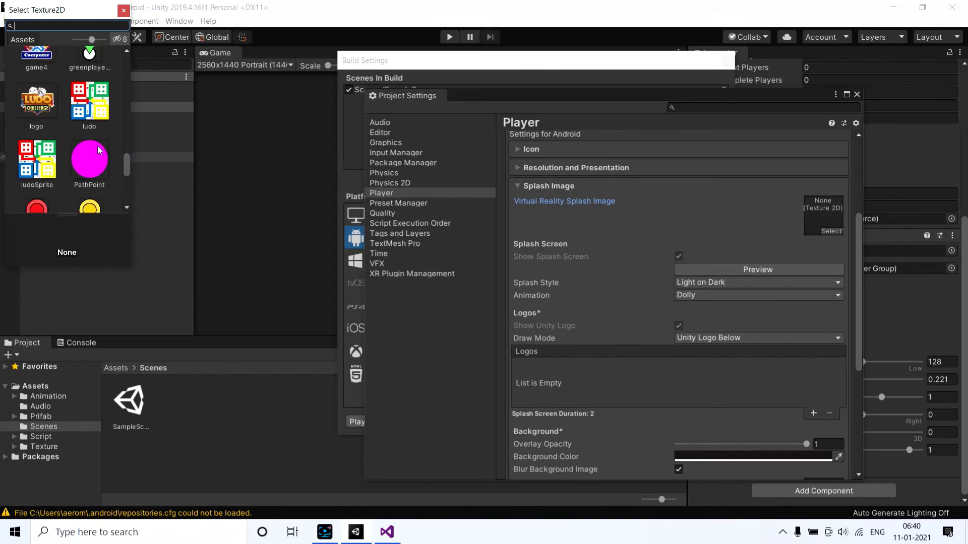
left_click(92, 107)
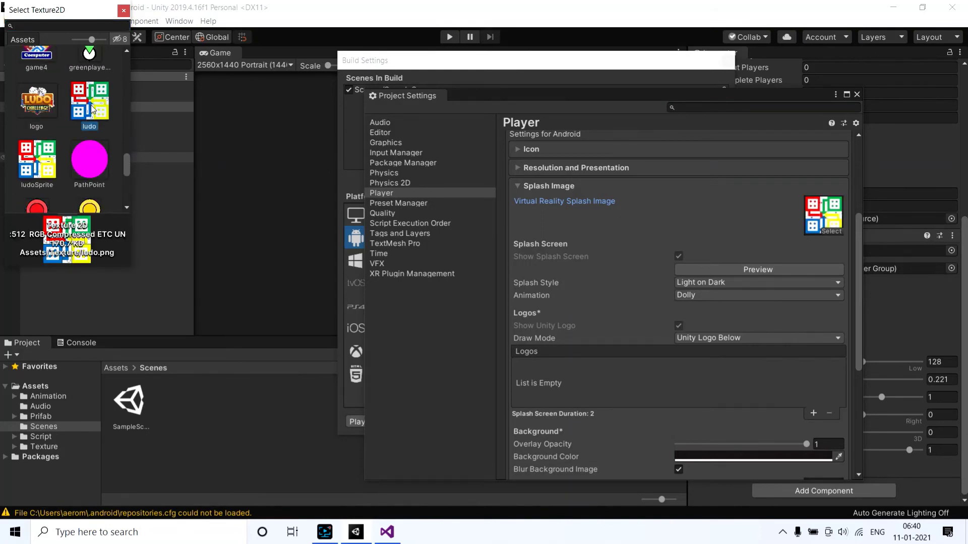
left_click(716, 228)
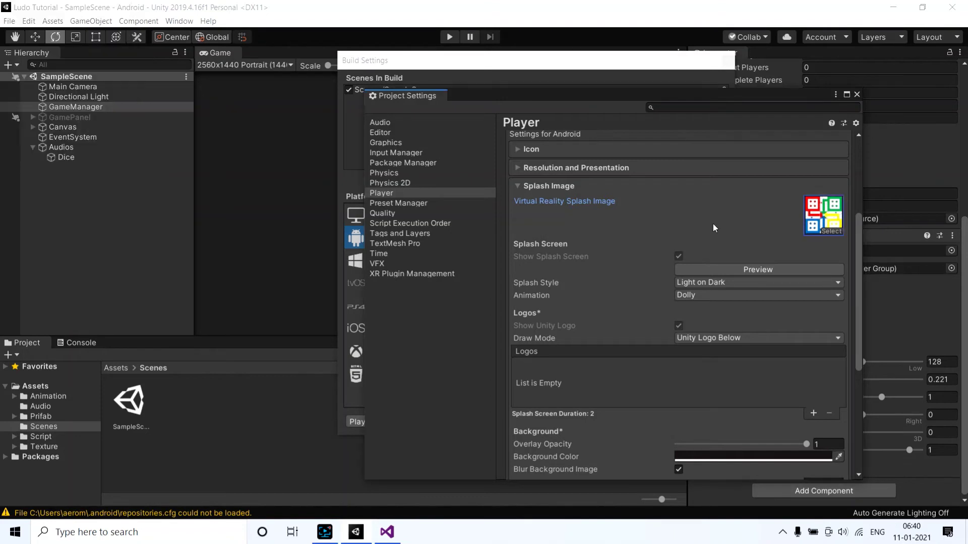
- Preview the splash screen with the new ludo splash image
scroll(681, 296, "down", 3)
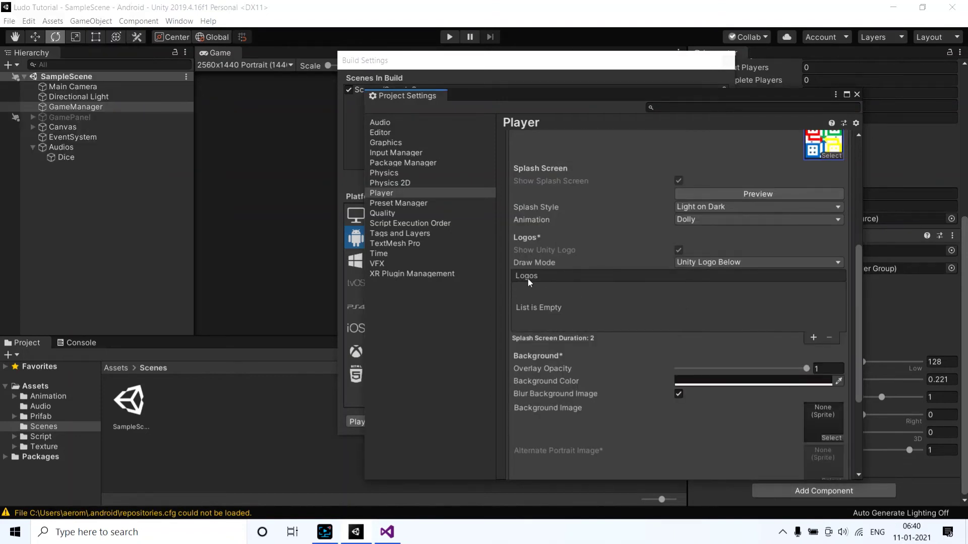
scroll(704, 301, "down", 4)
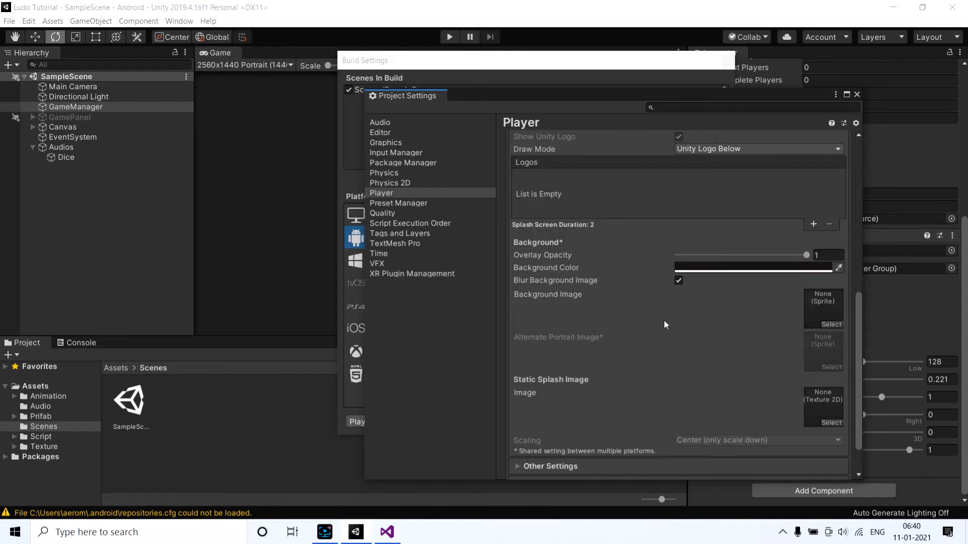
scroll(672, 326, "up", 4)
scroll(673, 327, "up", 3)
scroll(673, 324, "up", 3)
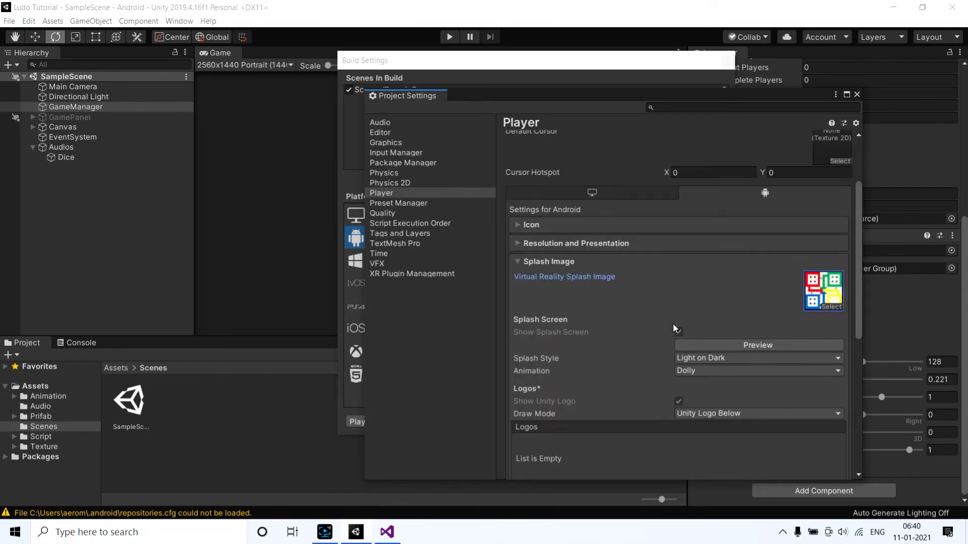
left_click(748, 345)
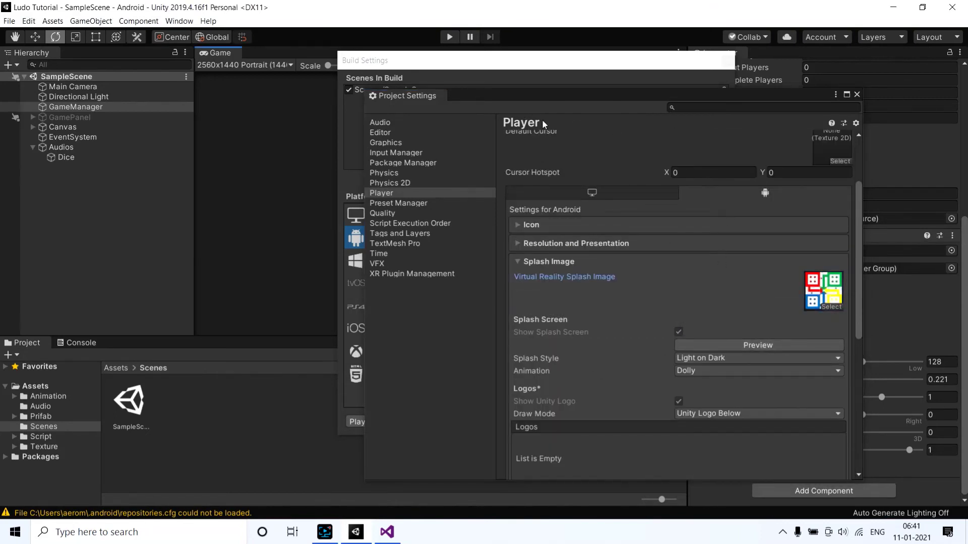
- Move Project Settings and Build Settings beside the Game view and play the splash preview twice
left_click_drag(551, 106, 676, 196)
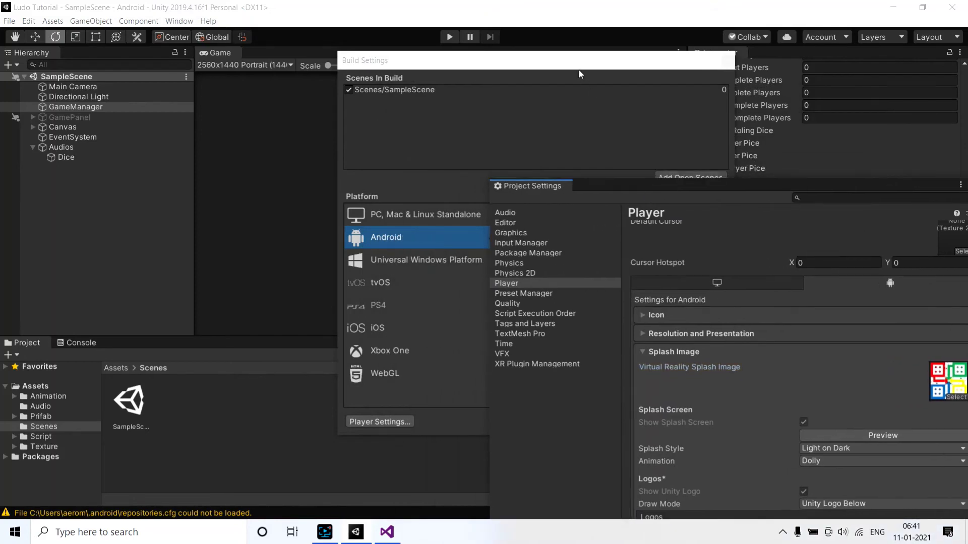
mouse_move(577, 70)
left_mouse_down()
mouse_move(507, 136)
mouse_move(178, 188)
left_mouse_up()
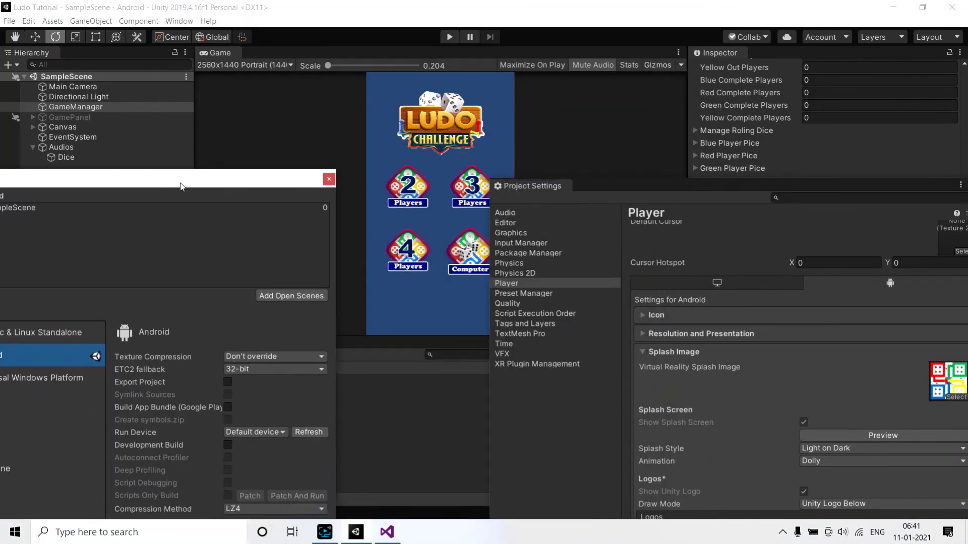
left_click_drag(608, 189, 618, 66)
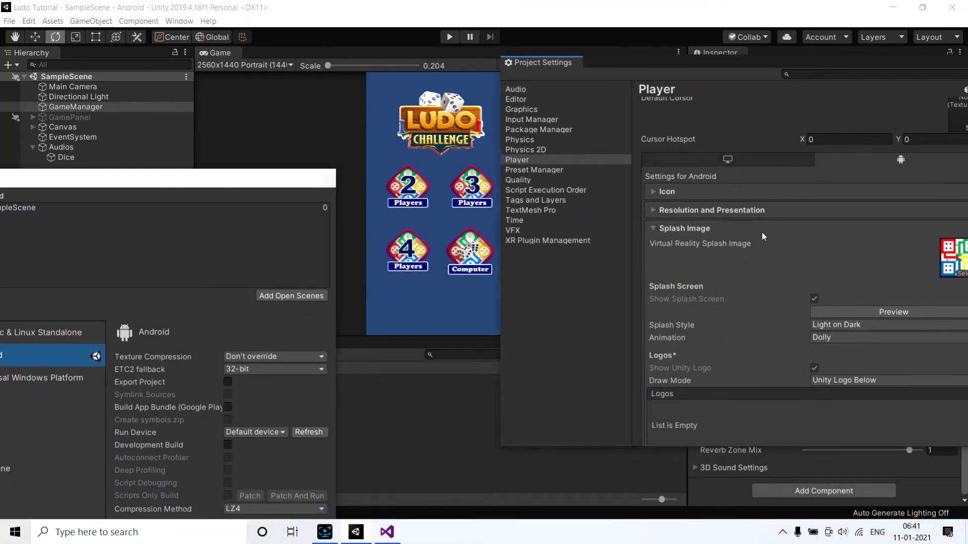
left_click(824, 310)
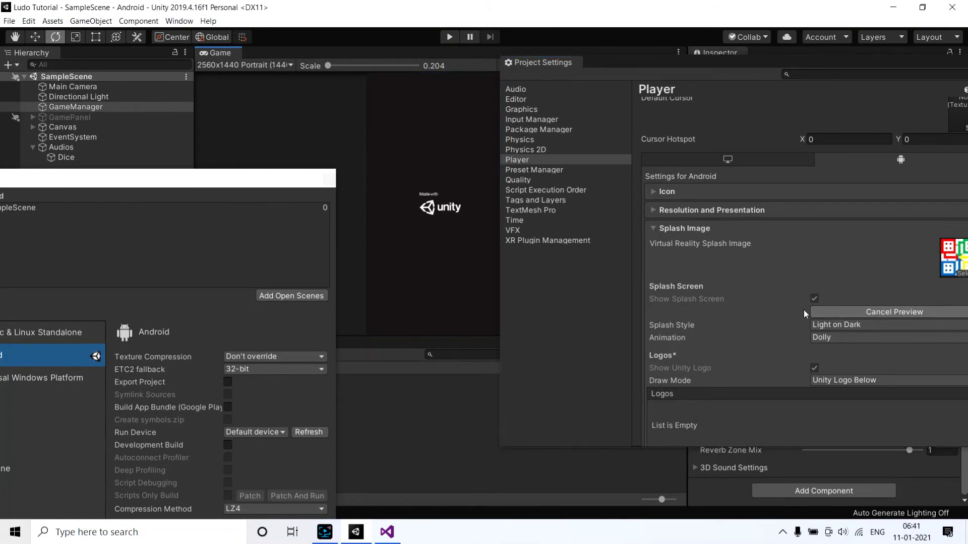
left_click_drag(609, 62, 622, 69)
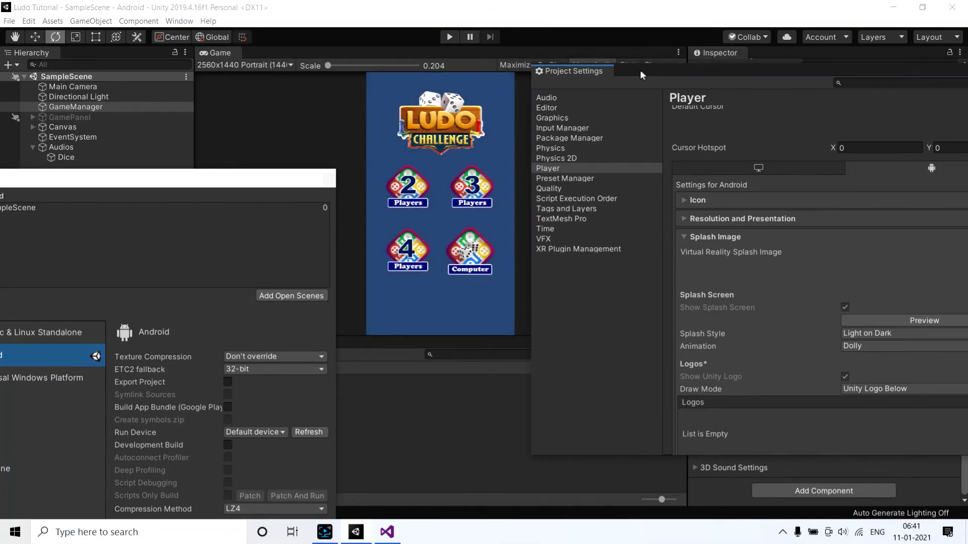
left_click(845, 317)
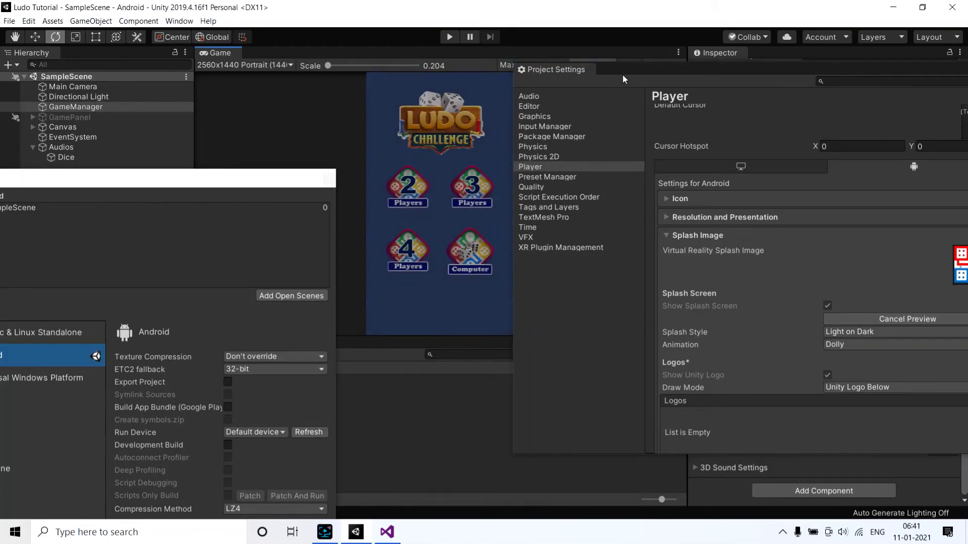
mouse_move(622, 73)
left_mouse_down()
mouse_move(468, 184)
mouse_move(566, 103)
left_mouse_up()
scroll(667, 293, "down", 2)
scroll(671, 319, "down", 2)
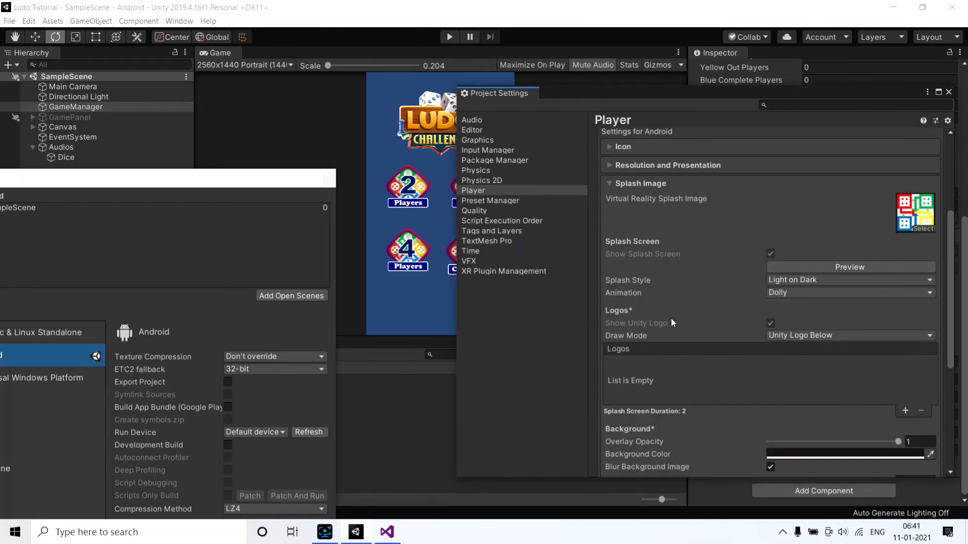
scroll(624, 355, "down", 2)
scroll(625, 374, "down", 2)
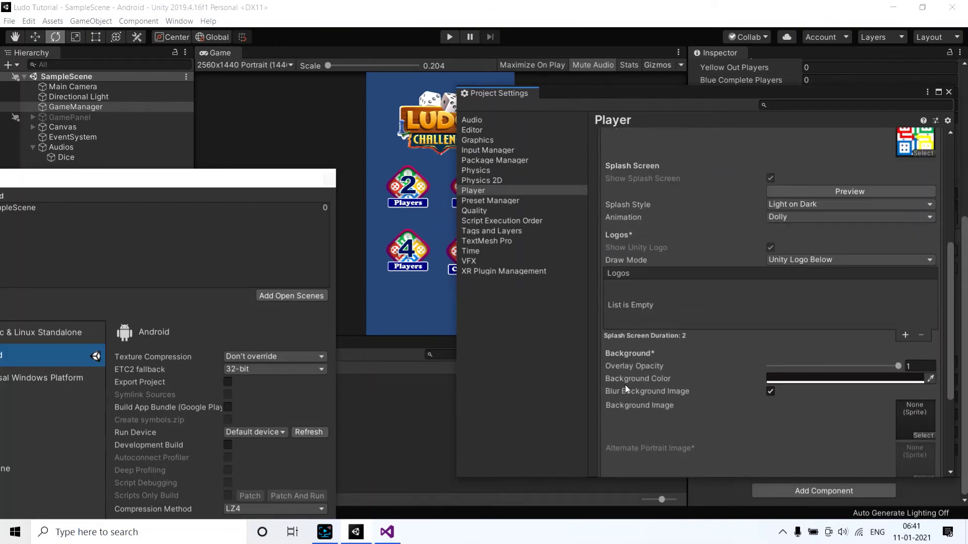
scroll(795, 355, "down", 1)
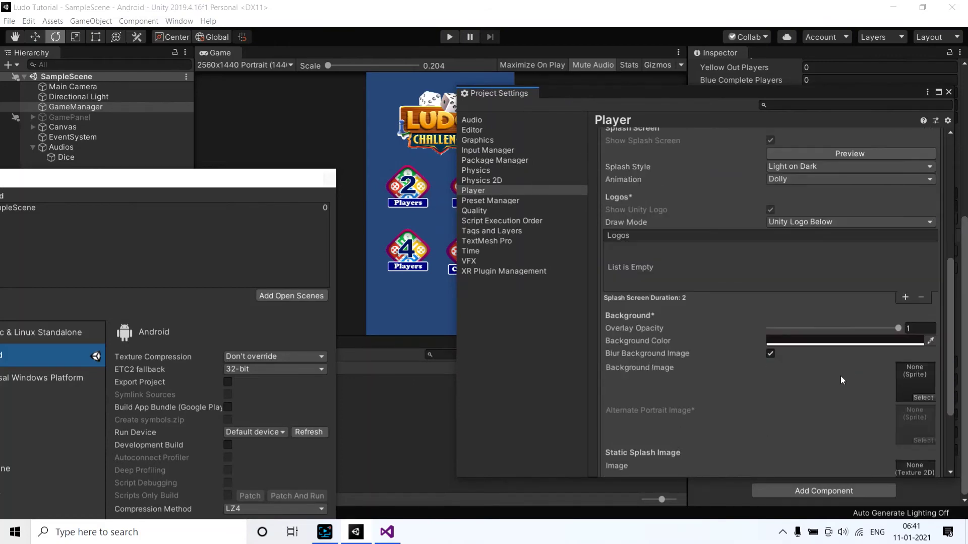
scroll(649, 423, "down", 1)
scroll(650, 427, "down", 2)
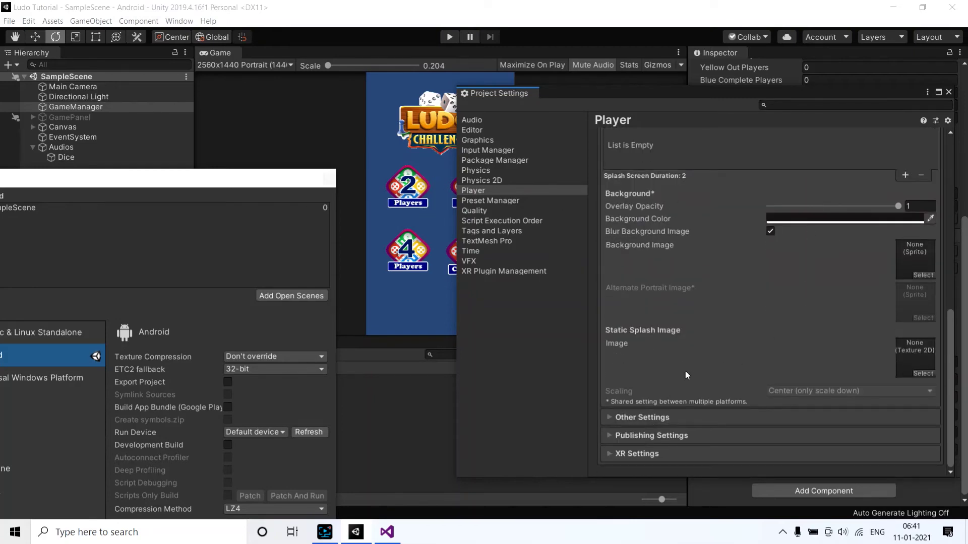
scroll(681, 358, "up", 3)
scroll(676, 338, "up", 3)
scroll(678, 325, "up", 1)
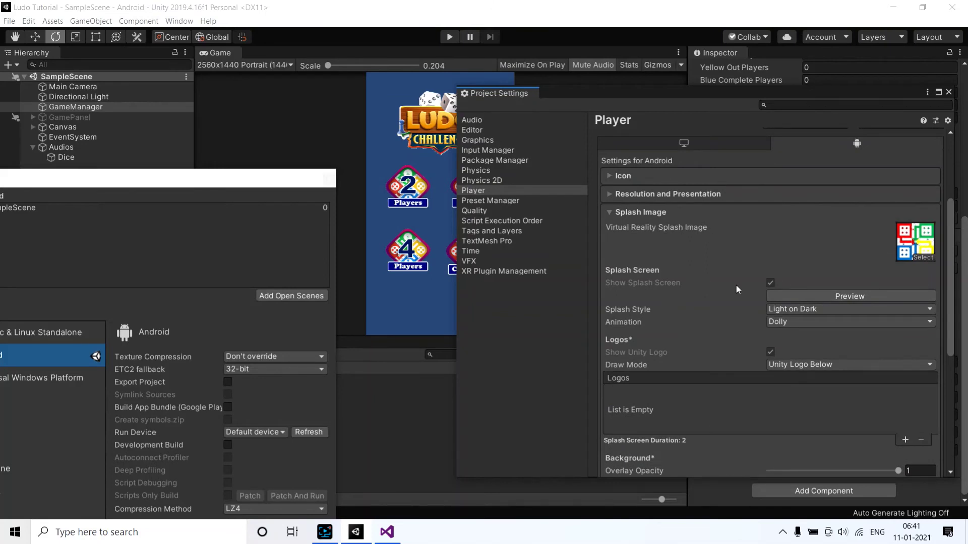
left_click(809, 297)
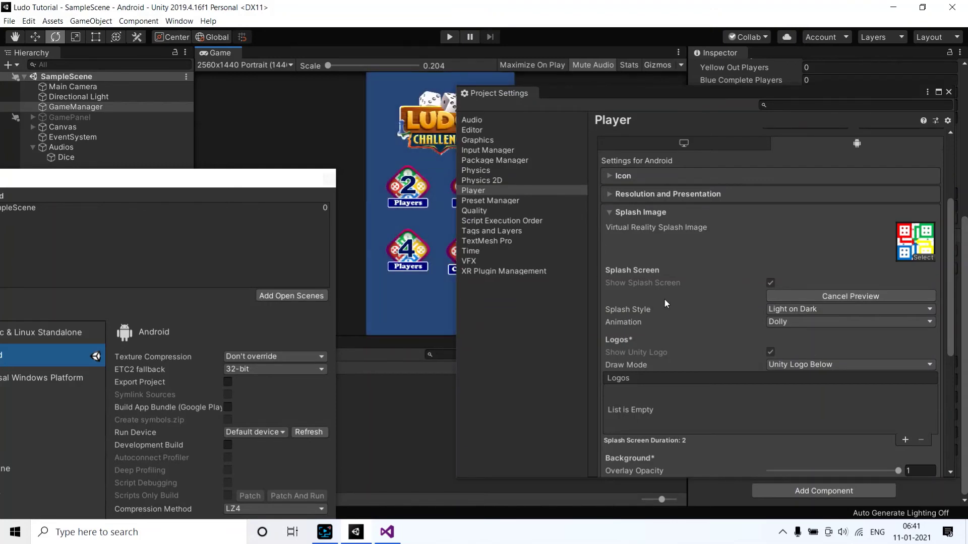
scroll(696, 332, "down", 3)
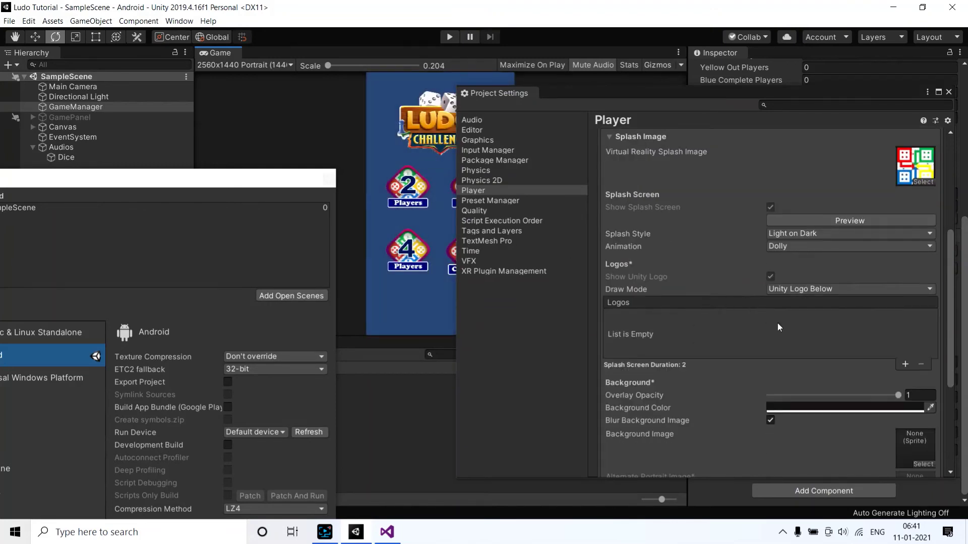
scroll(794, 345, "down", 3)
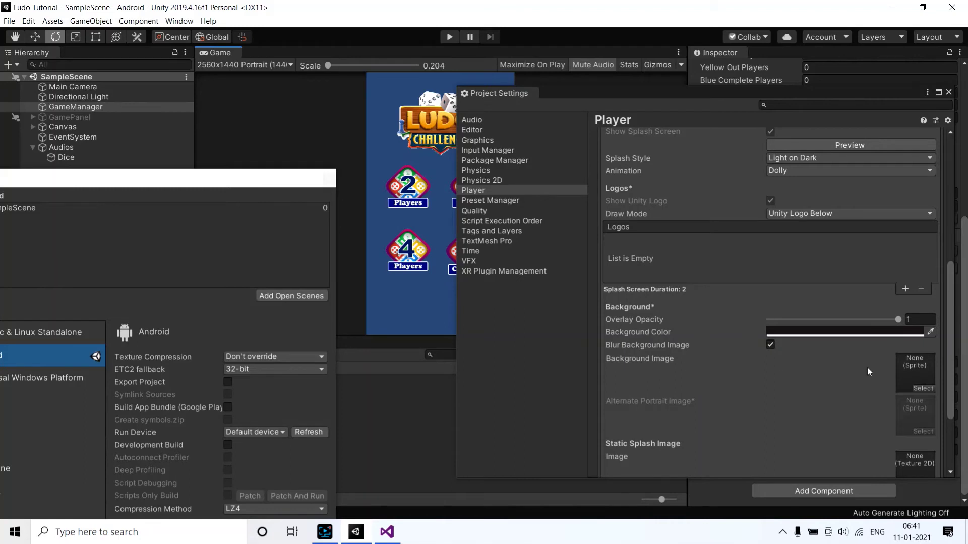
- Pick ludoSprite in the Select Sprite window as the splash Background Image
left_click(914, 388)
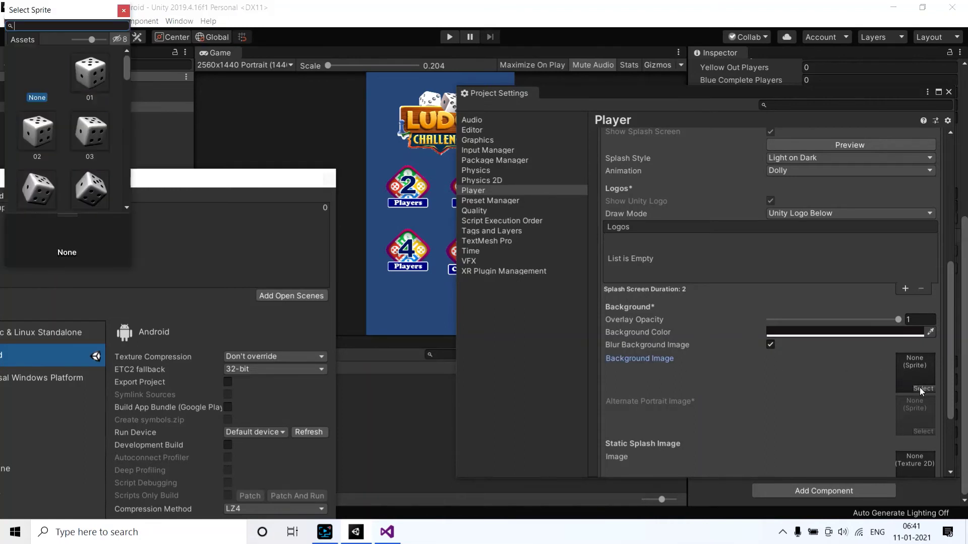
scroll(49, 123, "down", 3)
scroll(55, 149, "down", 3)
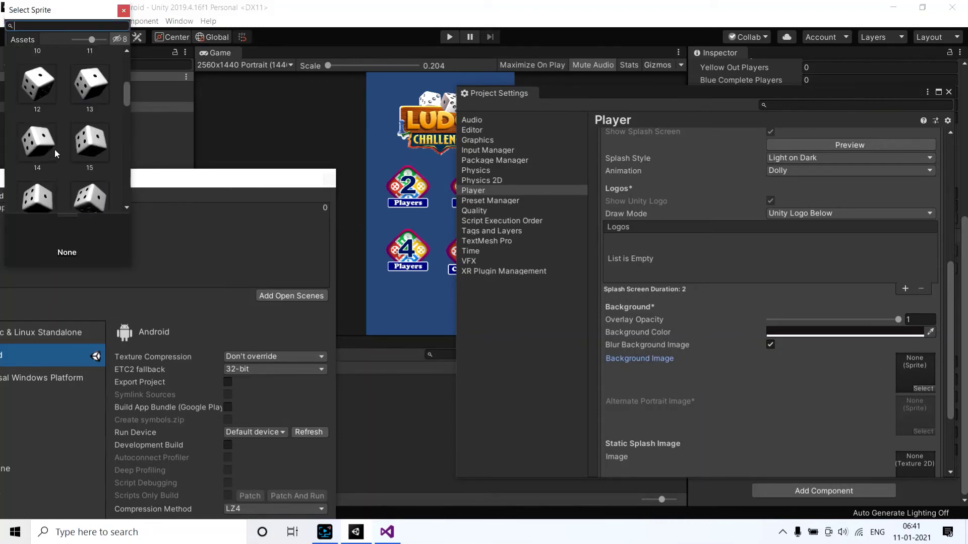
scroll(54, 149, "down", 3)
scroll(55, 150, "down", 3)
scroll(56, 150, "down", 3)
scroll(56, 151, "down", 3)
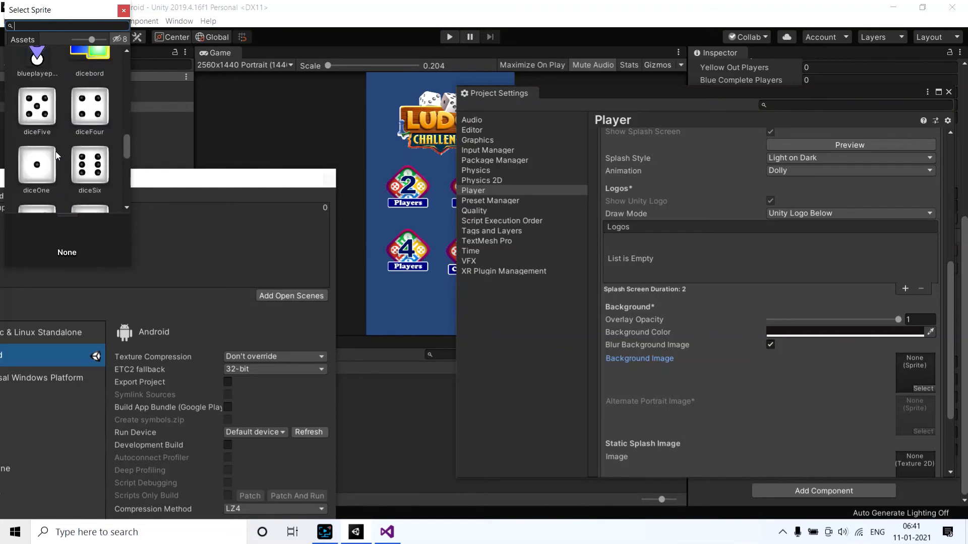
scroll(55, 152, "down", 3)
scroll(56, 152, "down", 3)
scroll(56, 152, "down", 3)
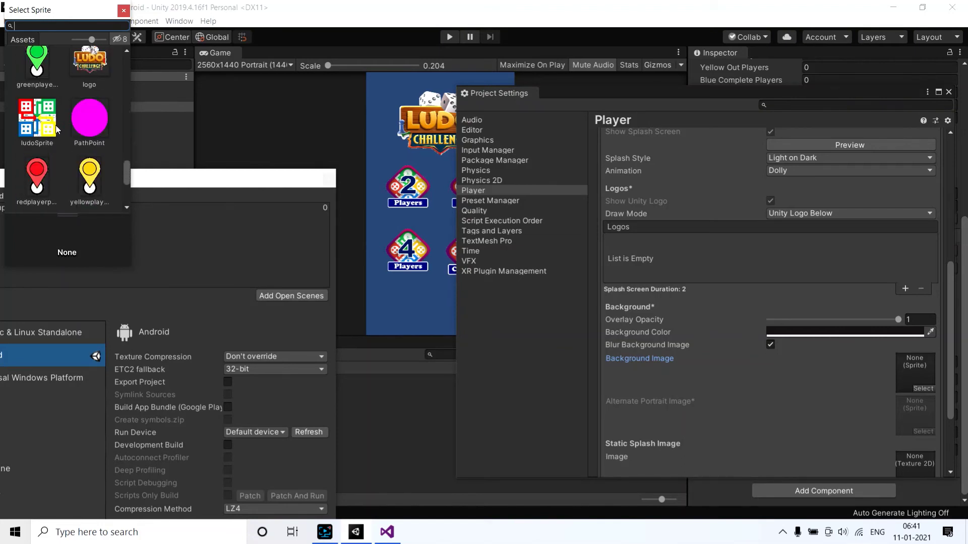
scroll(81, 153, "down", 2)
scroll(80, 152, "up", 2)
scroll(81, 153, "up", 1)
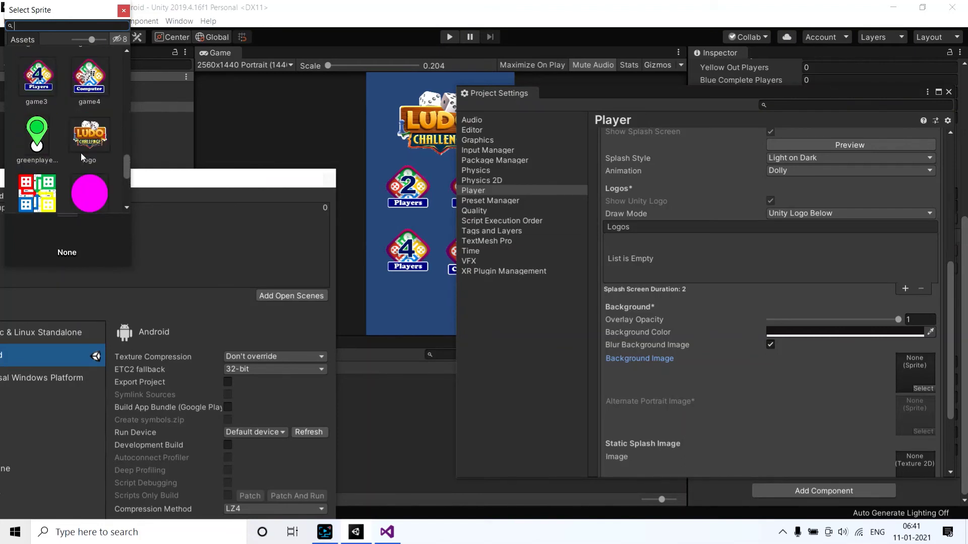
scroll(81, 154, "down", 1)
scroll(79, 156, "down", 4)
scroll(79, 157, "up", 1)
scroll(80, 157, "up", 1)
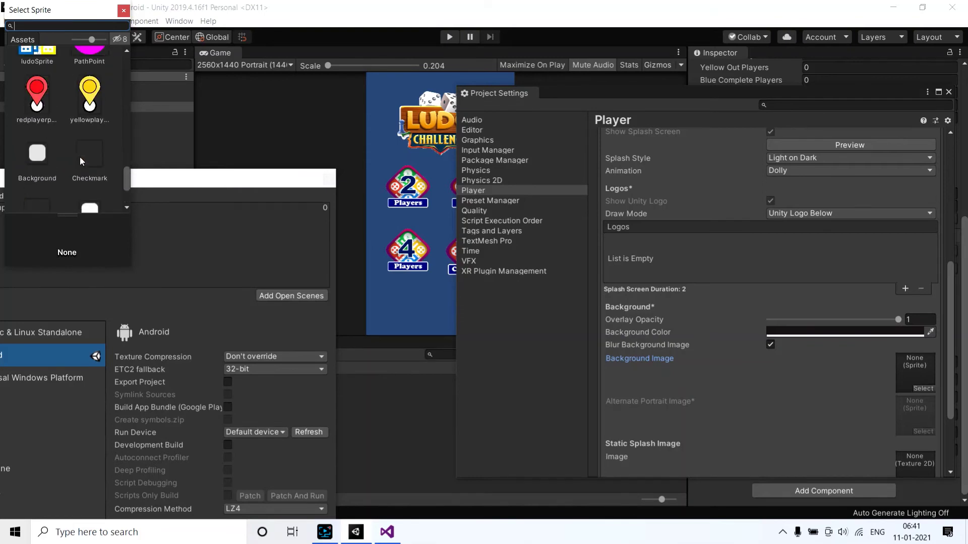
scroll(80, 157, "up", 1)
left_click(44, 157)
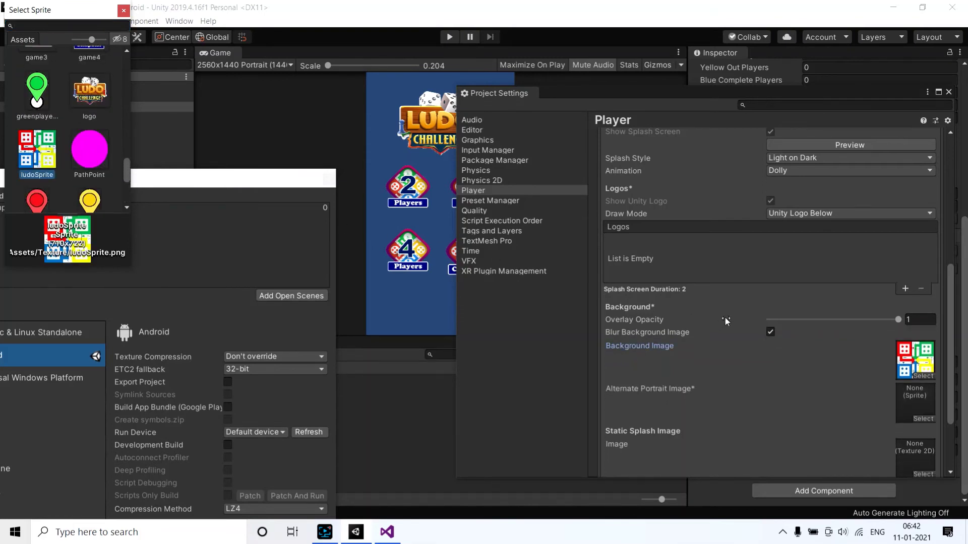
- Preview the splash screen with the ludoSprite background, then locate that asset in the project
scroll(773, 240, "up", 1)
scroll(773, 241, "up", 2)
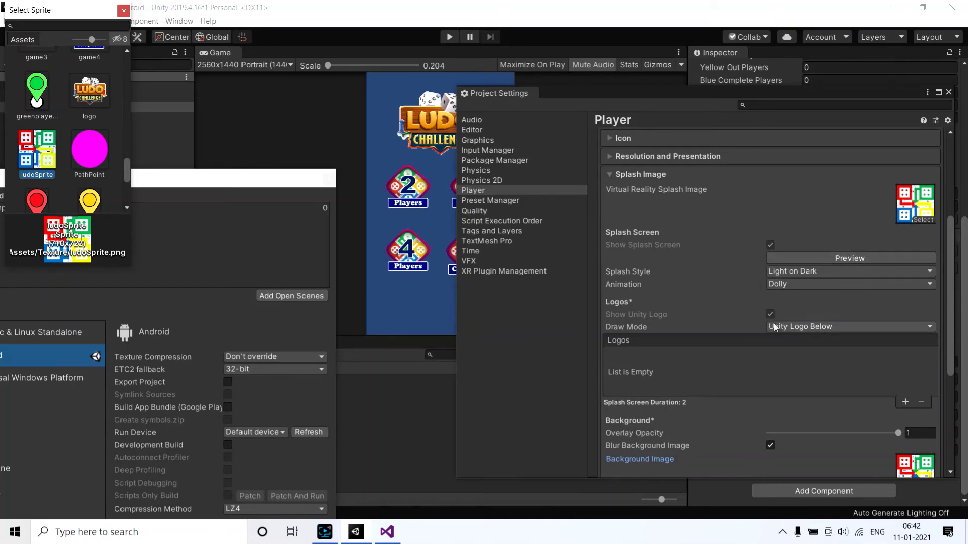
scroll(761, 285, "up", 2)
scroll(770, 249, "up", 2)
scroll(775, 285, "down", 5)
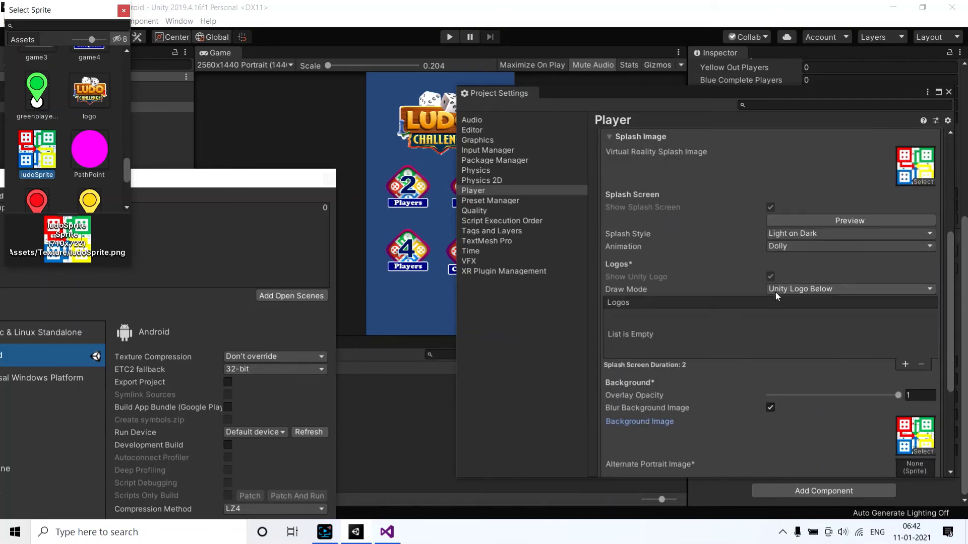
scroll(775, 295, "down", 3)
scroll(776, 296, "up", 2)
scroll(774, 295, "up", 2)
scroll(775, 293, "up", 1)
left_click(819, 291)
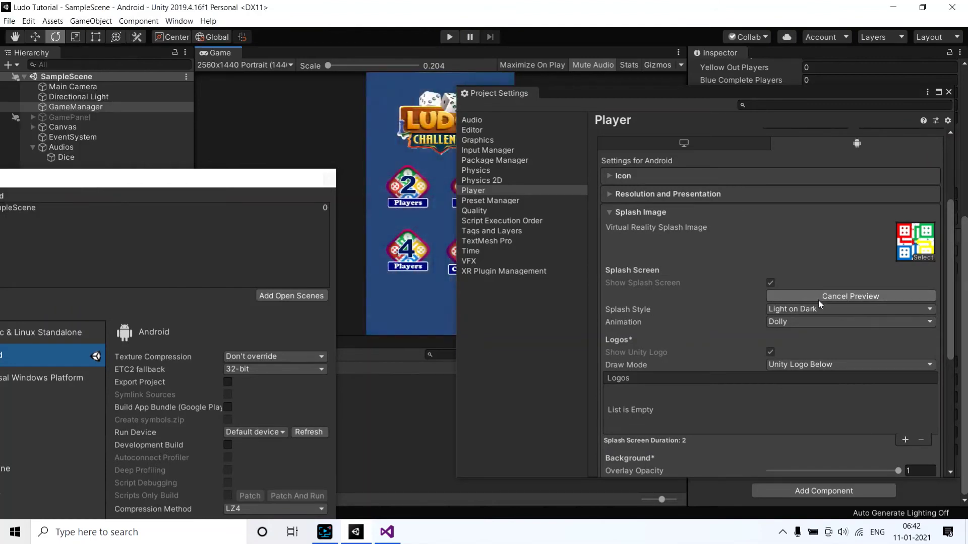
left_click(817, 304)
left_click(817, 300)
left_click(817, 298)
scroll(736, 301, "down", 5)
left_click(915, 359)
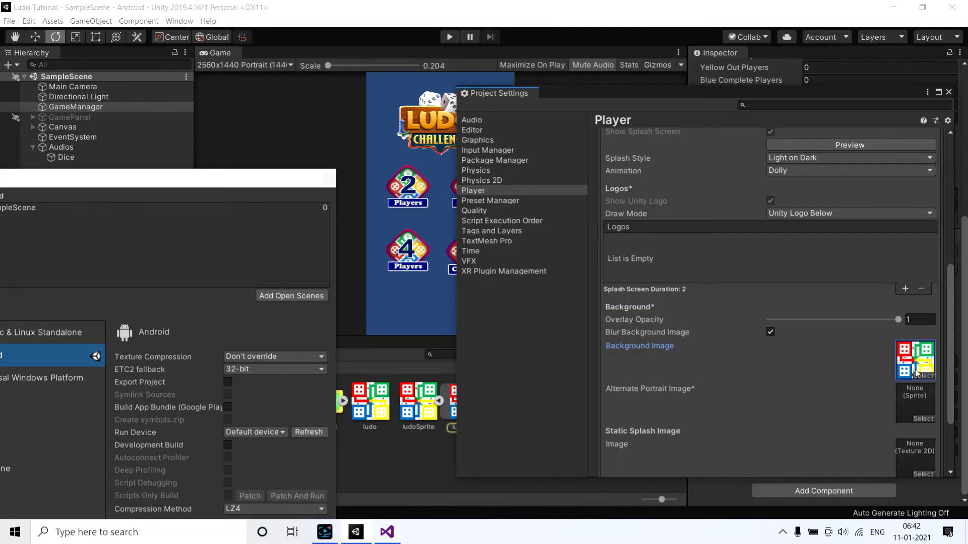
- Clear the splash Background Image so it is set to None
left_click(919, 377)
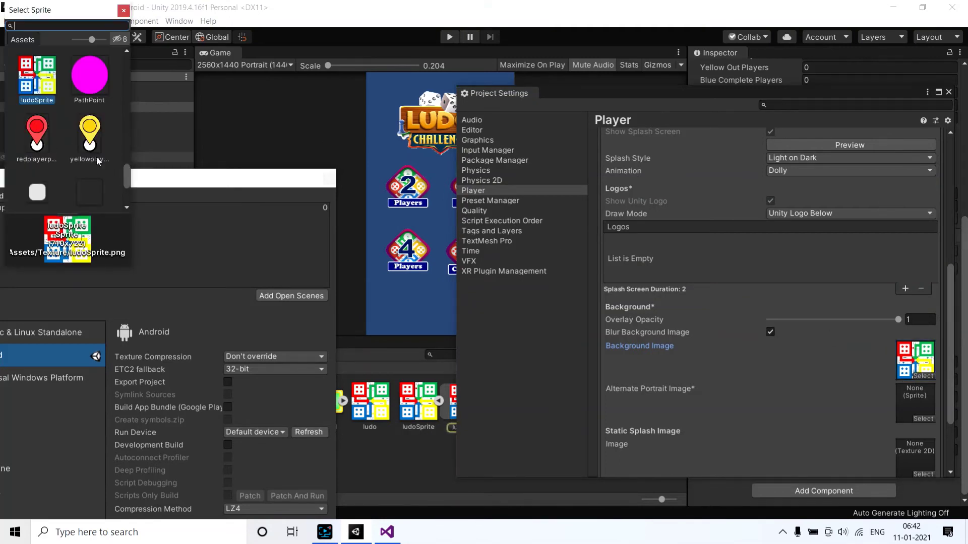
scroll(96, 157, "down", 4)
scroll(91, 141, "down", 3)
scroll(85, 121, "down", 3)
scroll(84, 119, "up", 5)
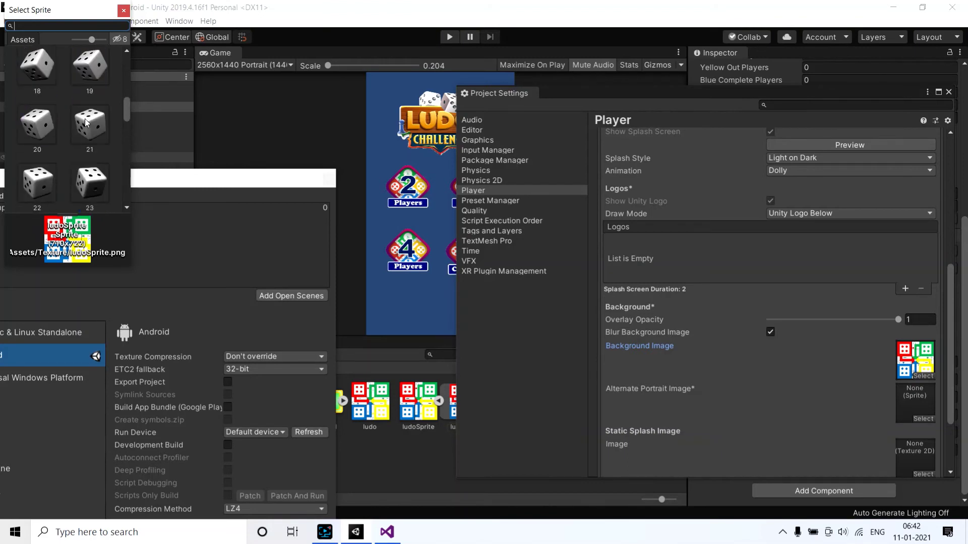
scroll(83, 118, "up", 5)
scroll(83, 117, "up", 3)
left_click(48, 90)
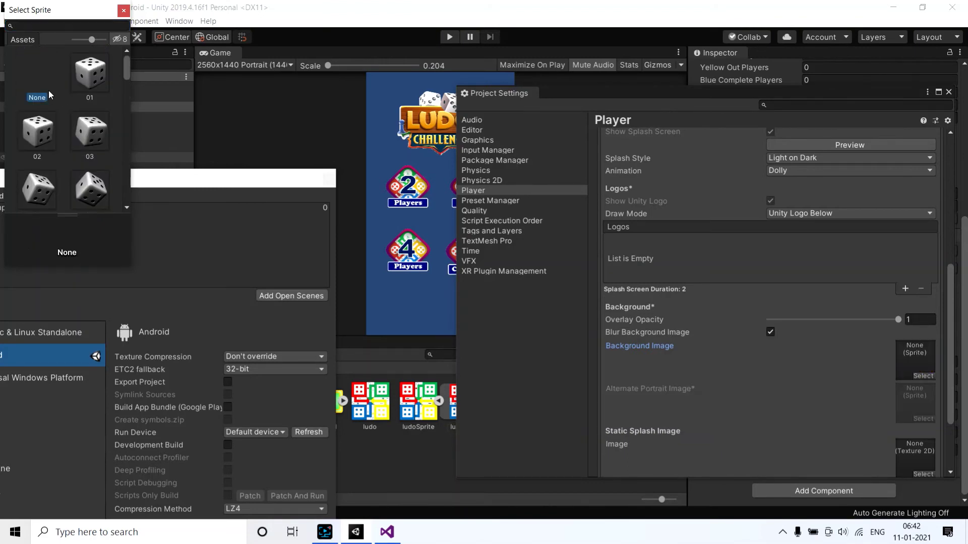
scroll(704, 384, "down", 1)
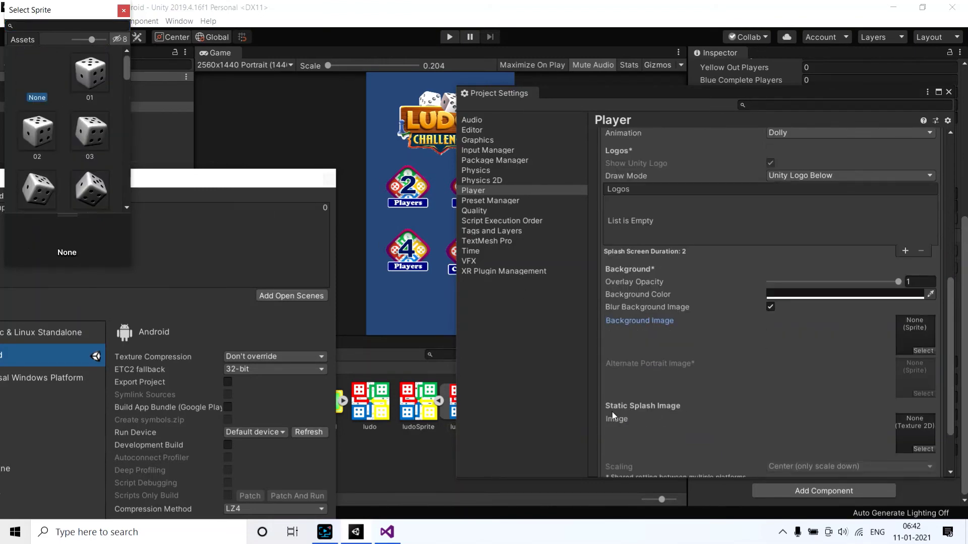
- Set ludoSprite as the Static Splash Image and preview the splash screen
left_click(914, 449)
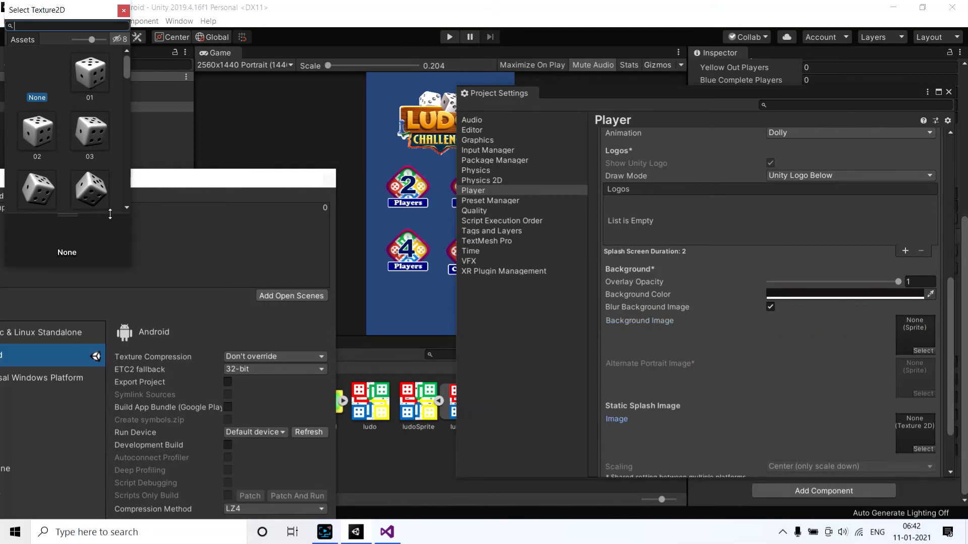
scroll(84, 171, "down", 2)
scroll(85, 171, "down", 3)
scroll(84, 171, "down", 2)
scroll(83, 172, "down", 2)
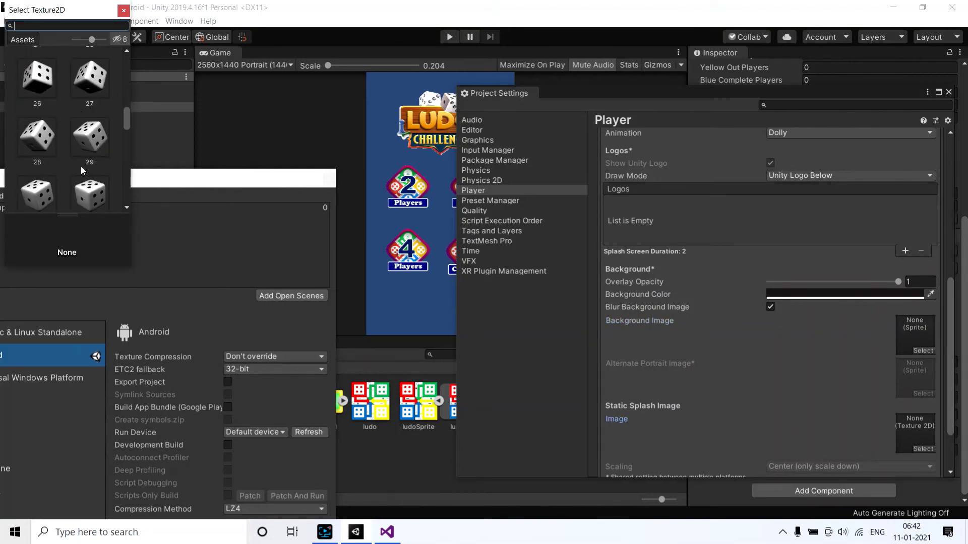
scroll(80, 172, "down", 2)
scroll(79, 173, "down", 2)
scroll(79, 173, "down", 2)
scroll(40, 174, "down", 2)
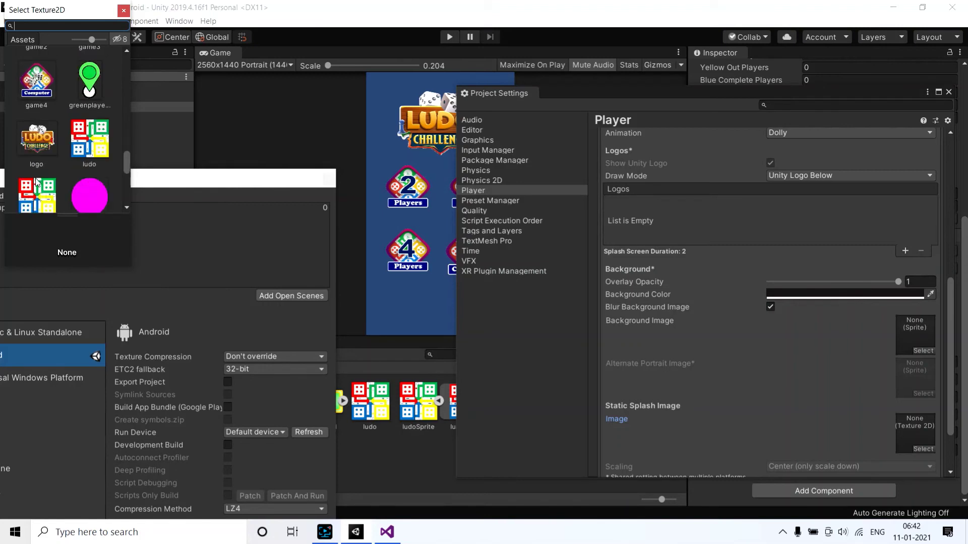
left_click(37, 198)
left_click(88, 127)
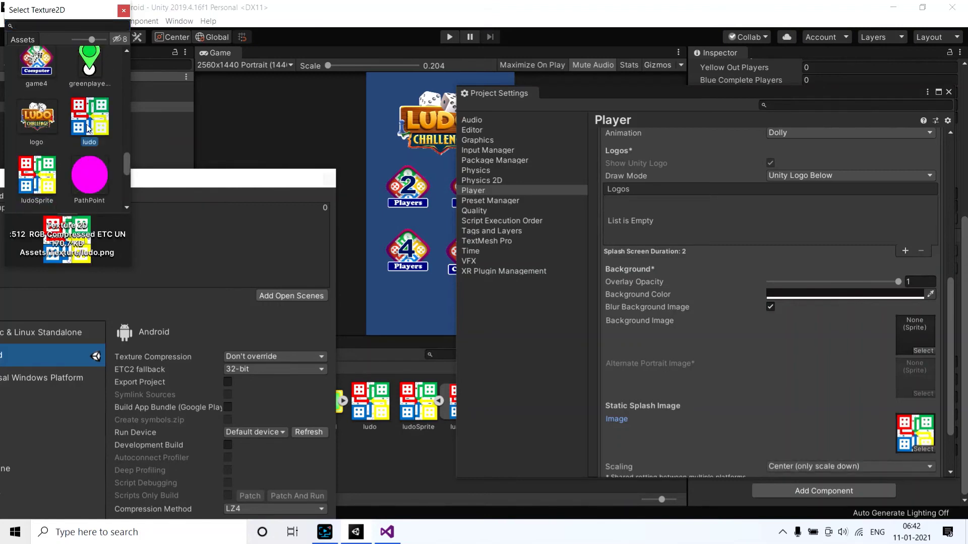
scroll(785, 227, "up", 3)
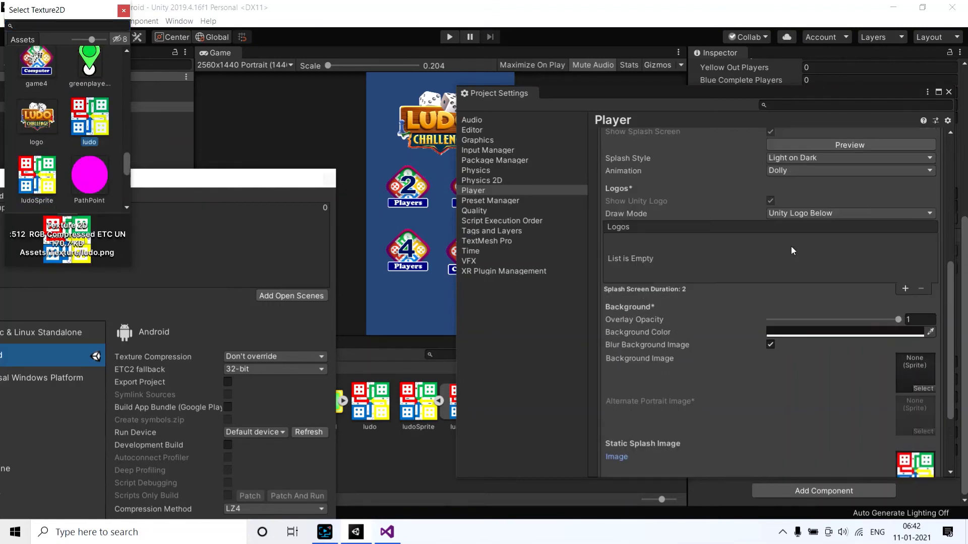
scroll(791, 246, "up", 2)
scroll(791, 246, "up", 3)
scroll(790, 246, "up", 3)
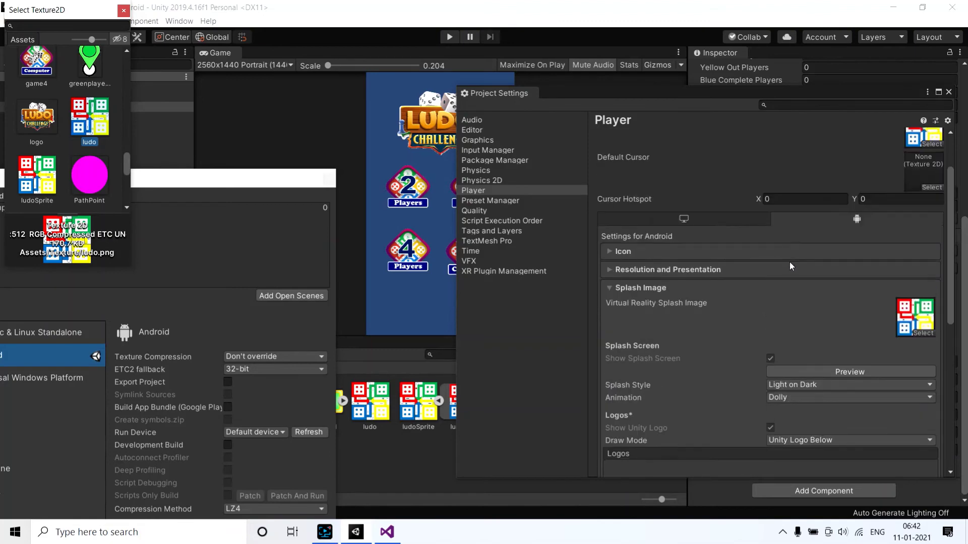
scroll(790, 262, "down", 5)
left_click(824, 261)
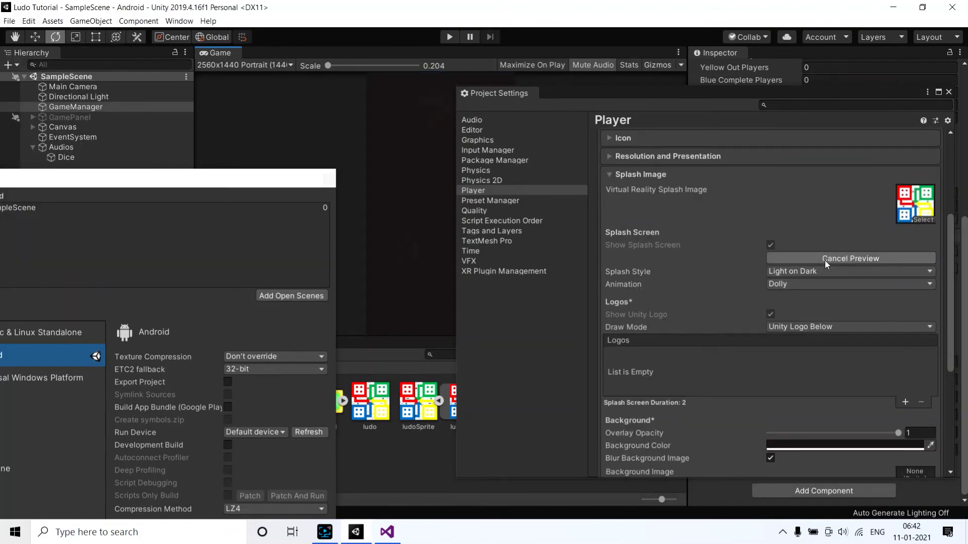
scroll(823, 288, "down", 4)
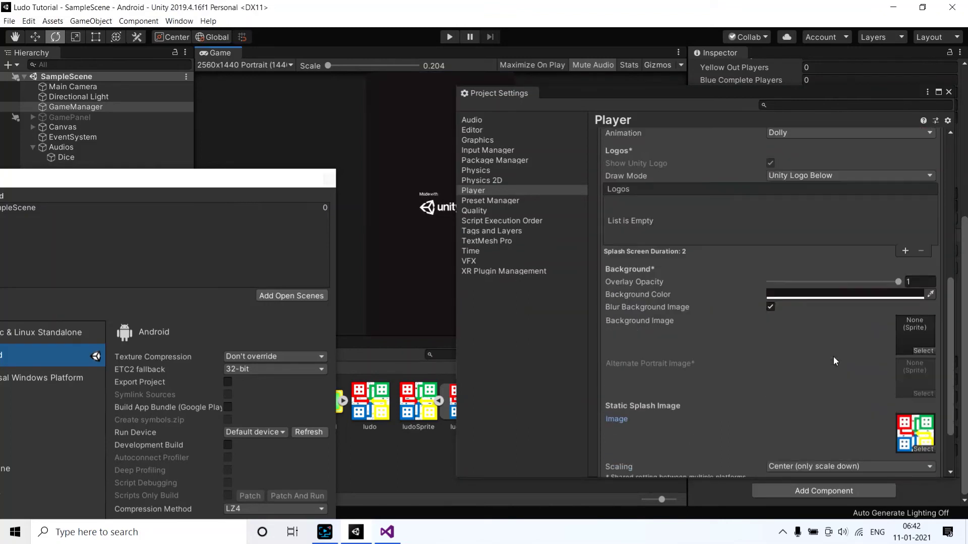
scroll(833, 357, "up", 3)
- Pick ludoSprite as the VR splash image, leaving the Background Image unchanged
left_click(917, 183)
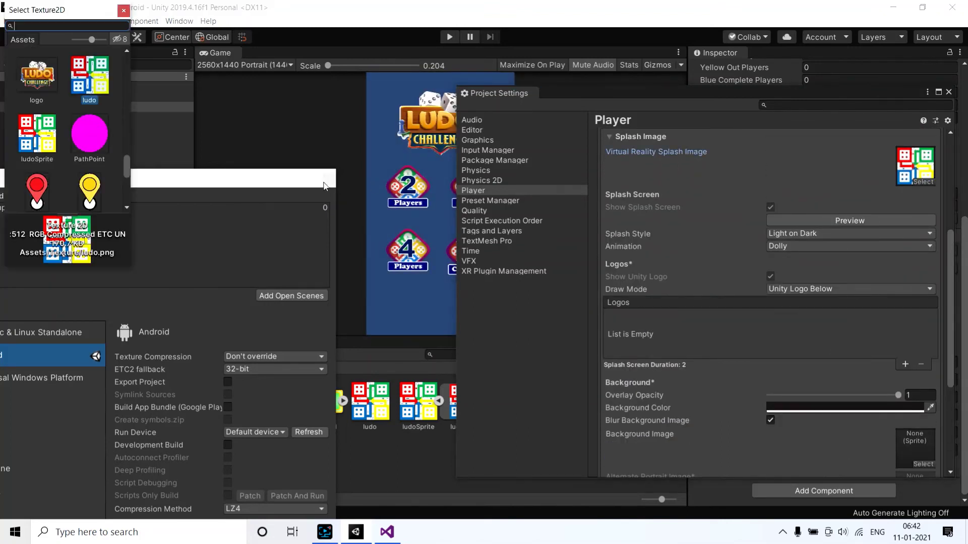
scroll(70, 182, "down", 2)
scroll(69, 183, "up", 2)
left_click(36, 96)
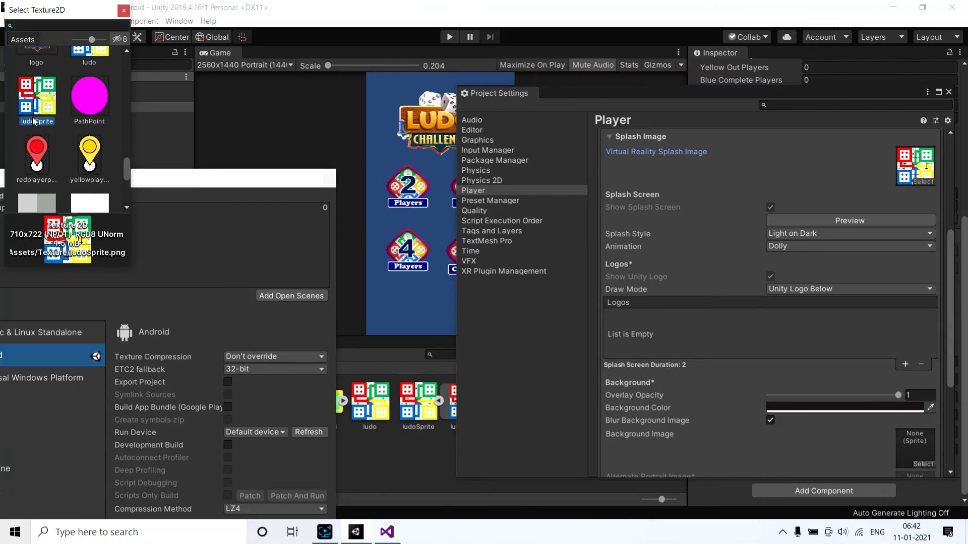
left_click(919, 465)
scroll(924, 441, "down", 3)
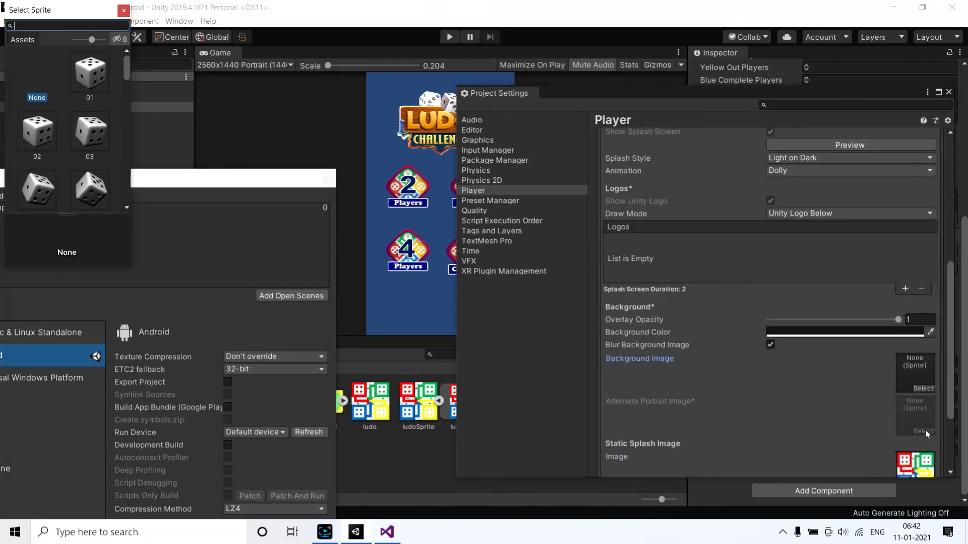
left_click(924, 429)
scroll(917, 428, "down", 3)
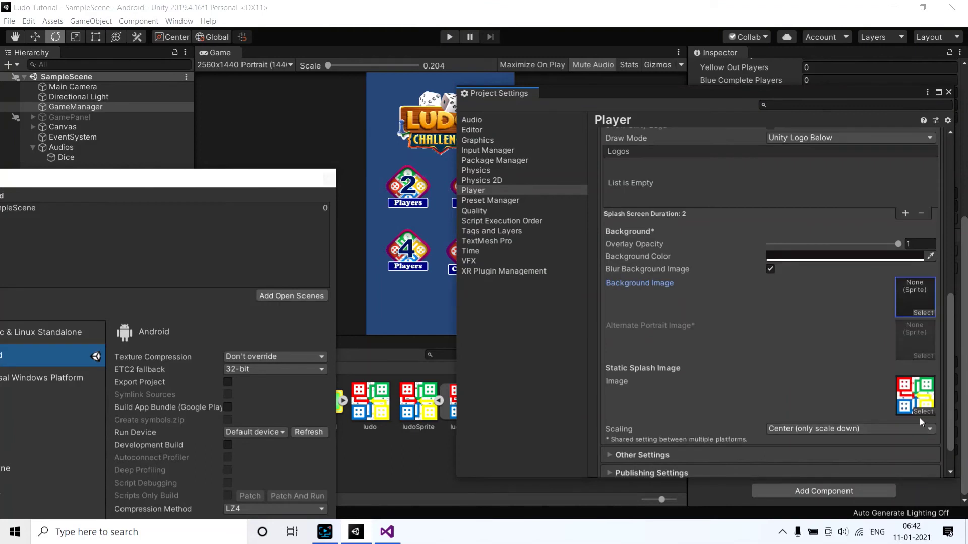
- Reassign ludoSprite to the Static Splash Image and preview the splash again
left_click(920, 412)
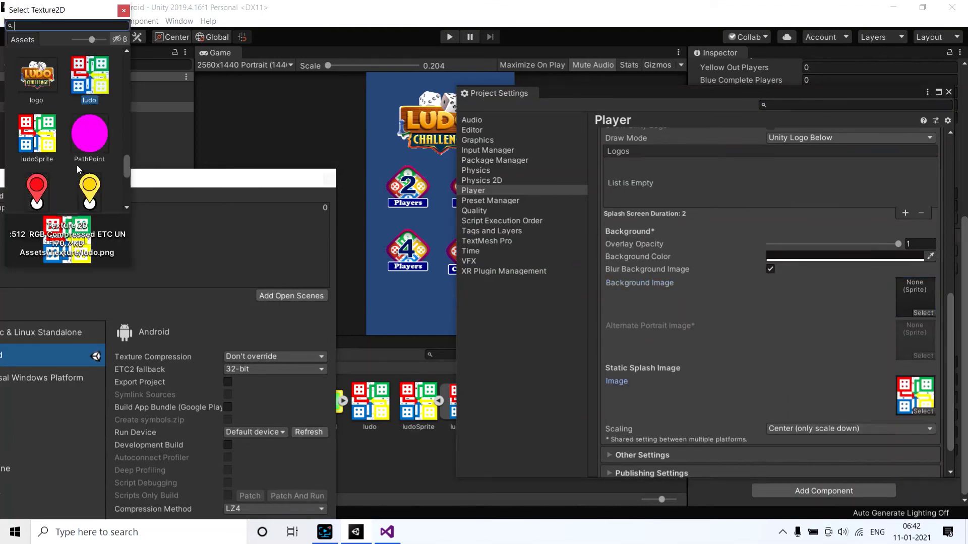
left_click(43, 147)
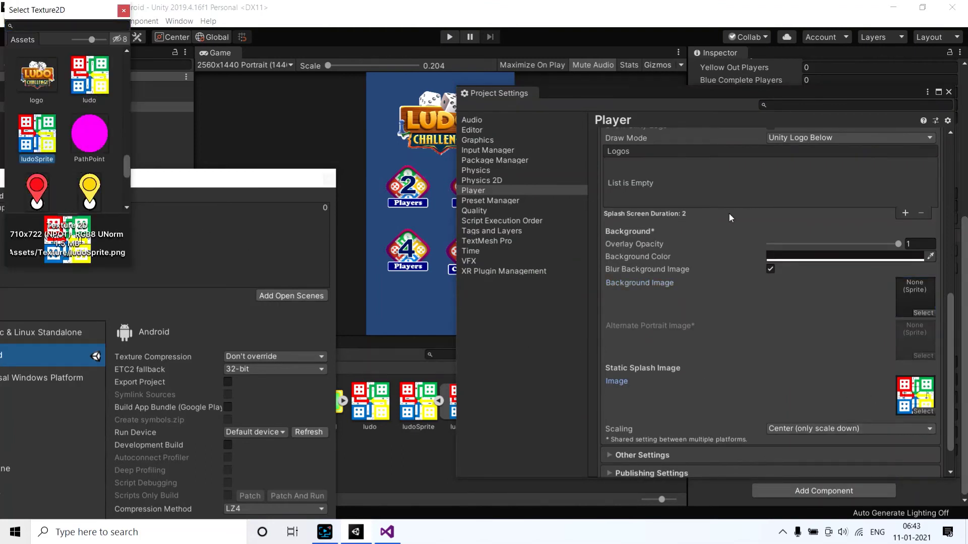
scroll(860, 231, "up", 3)
left_click(861, 144)
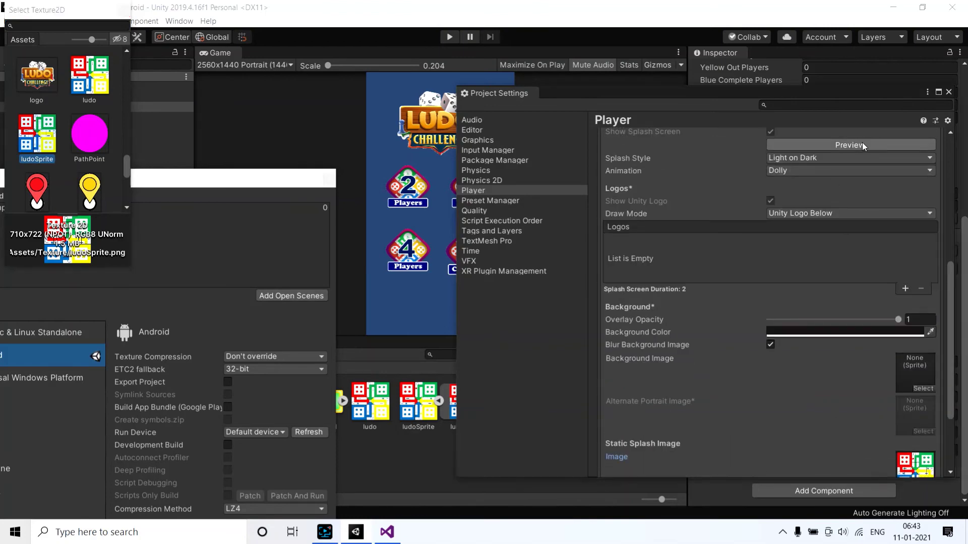
scroll(852, 282, "down", 3)
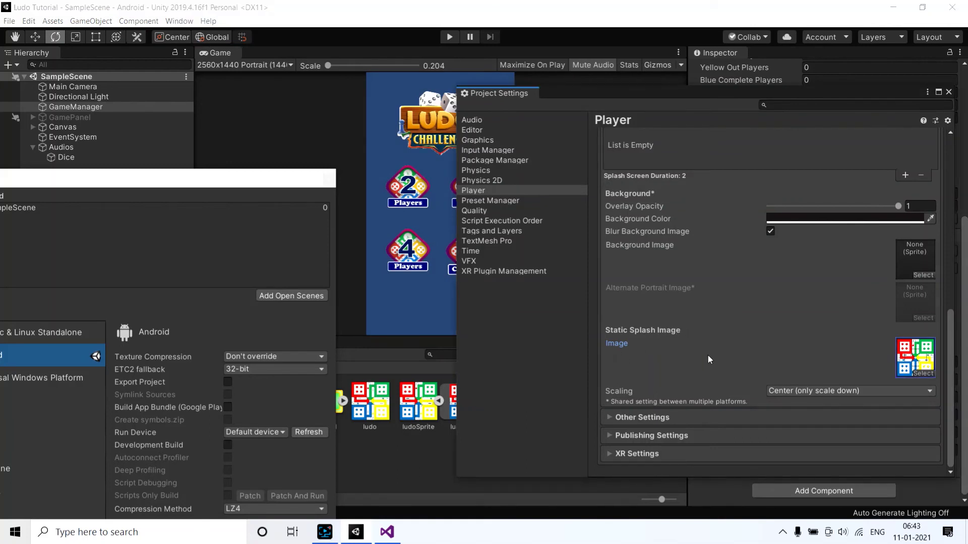
- Keep the splash image scaling at Center (only scale down)
left_click(807, 394)
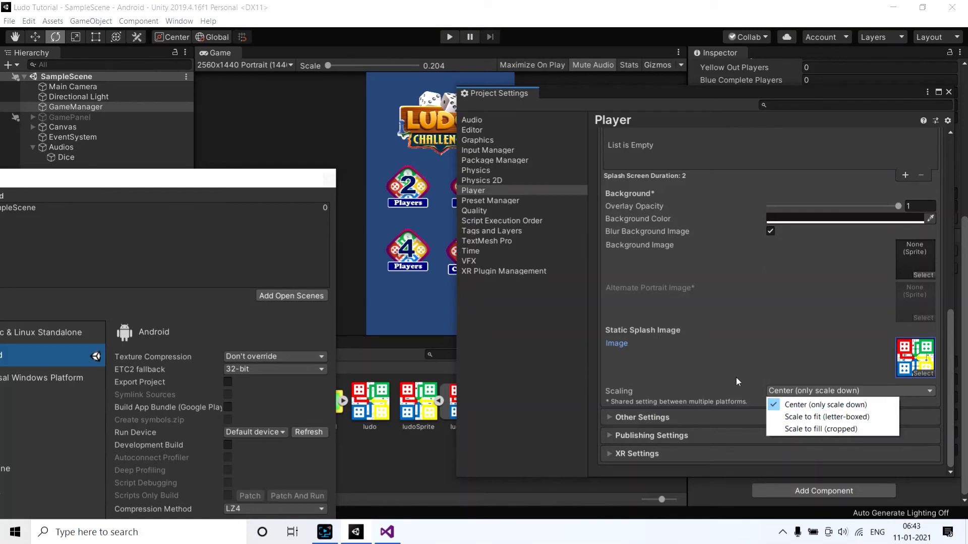
left_click(718, 373)
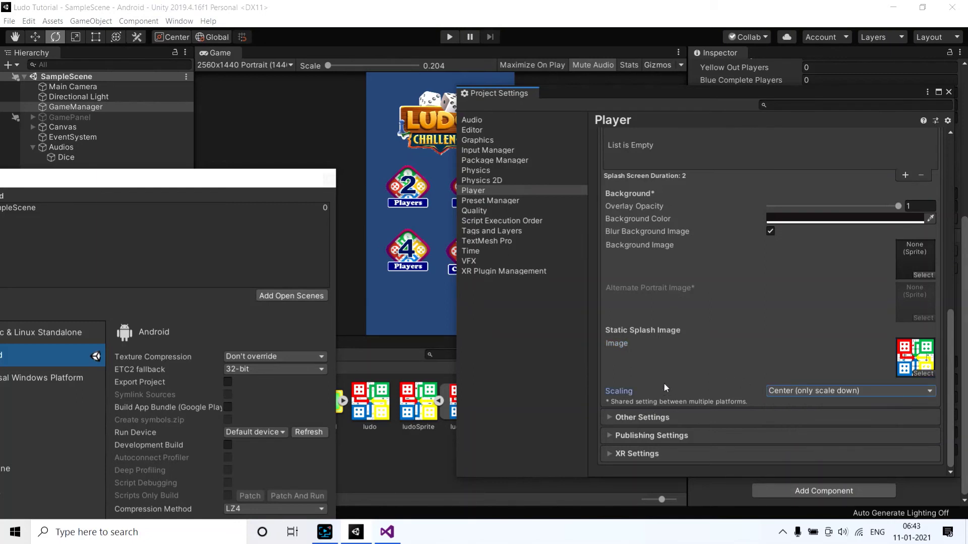
scroll(668, 349, "up", 1)
scroll(673, 346, "up", 2)
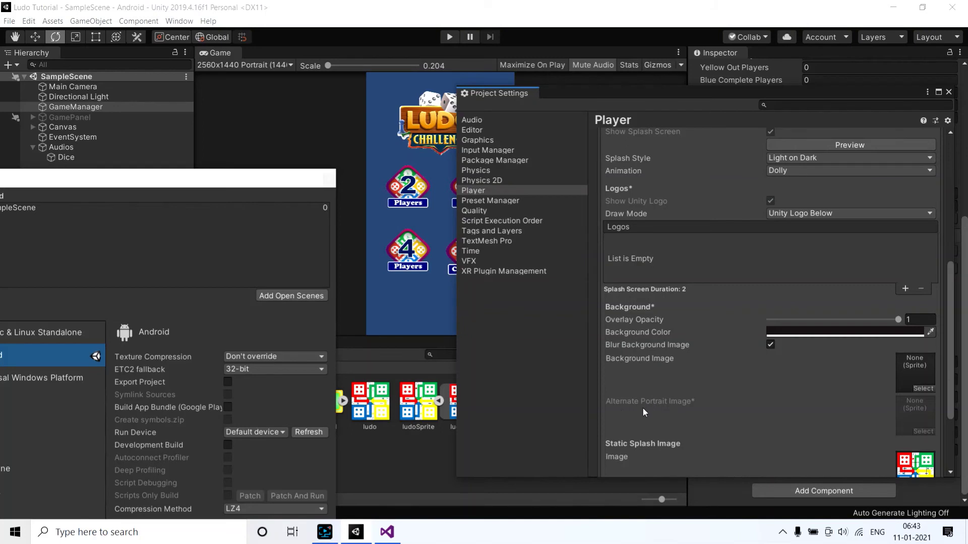
scroll(711, 337, "up", 2)
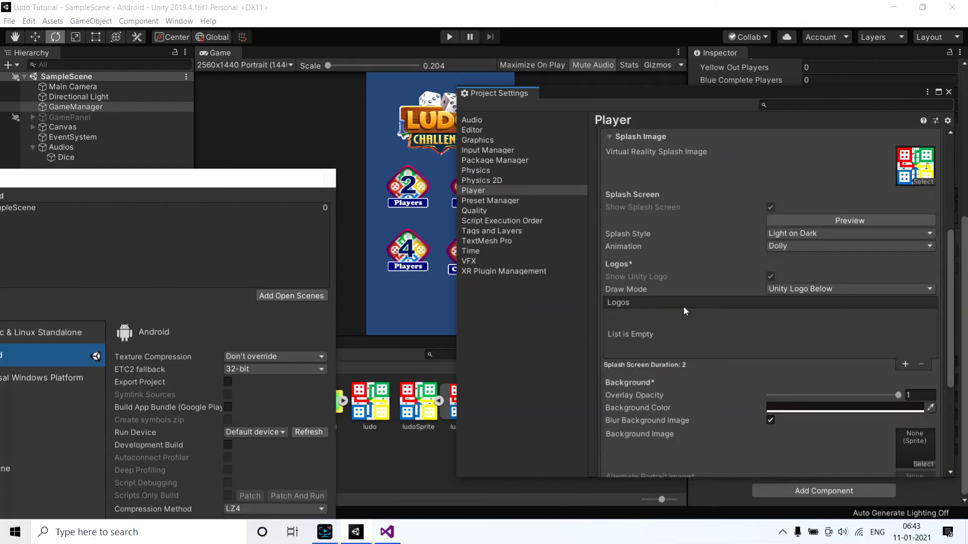
scroll(682, 301, "up", 3)
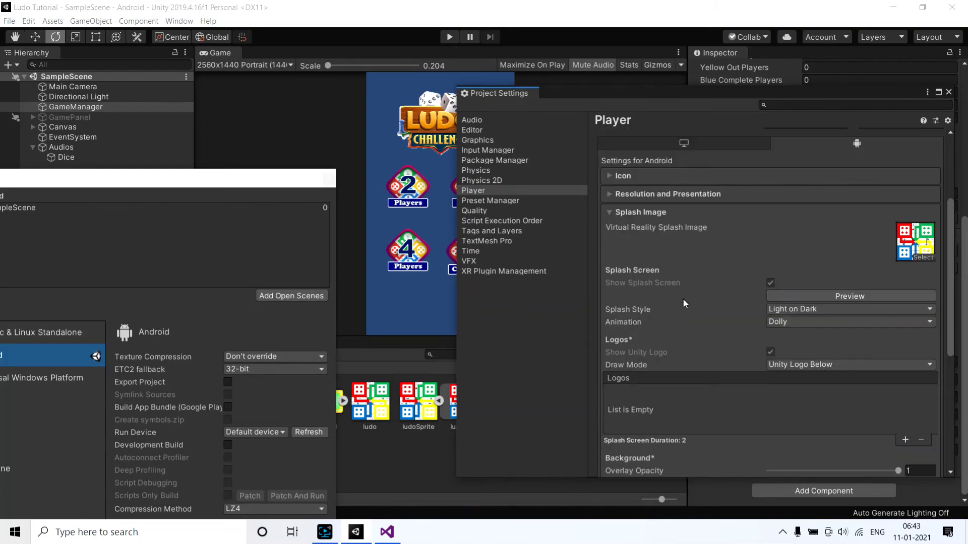
scroll(694, 302, "up", 1)
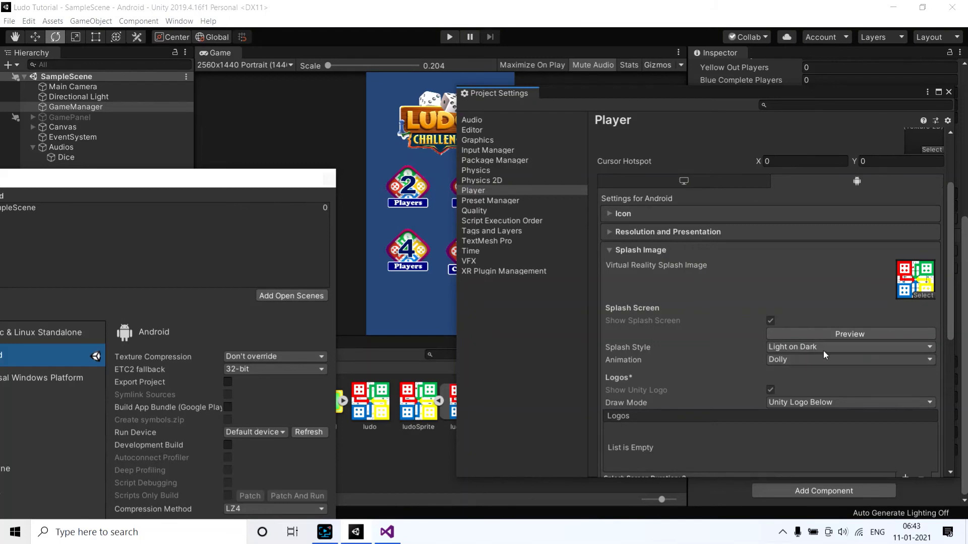
scroll(850, 356, "down", 3)
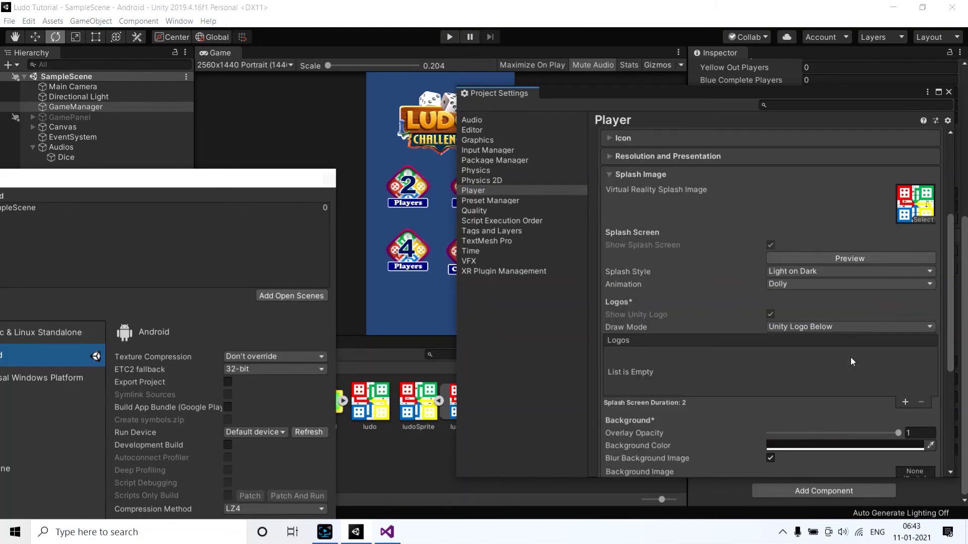
scroll(815, 342, "down", 3)
scroll(815, 343, "down", 3)
scroll(822, 335, "down", 3)
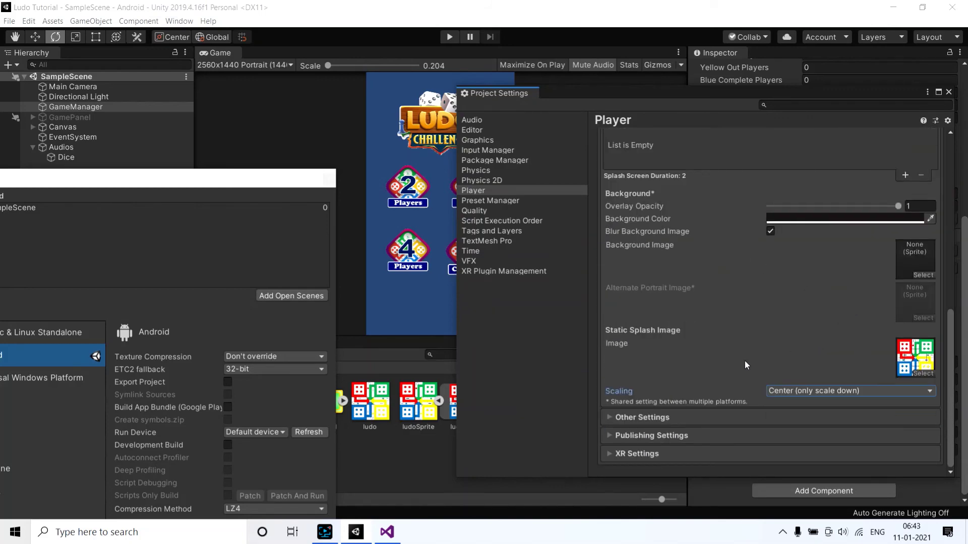
- Choose ludoSprite once more as the Static Splash Image and preview it in the Game view
left_click(924, 373)
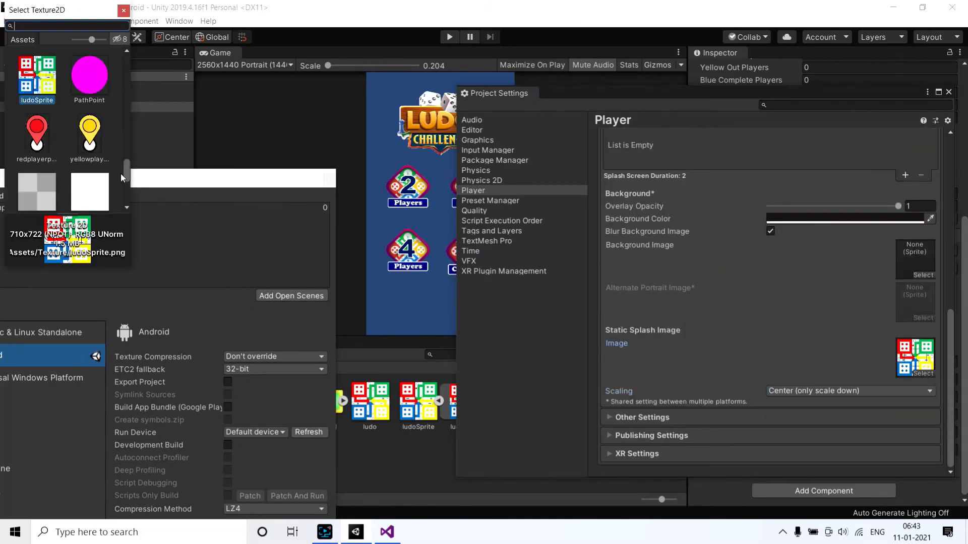
scroll(65, 132, "up", 2)
double_click(65, 128)
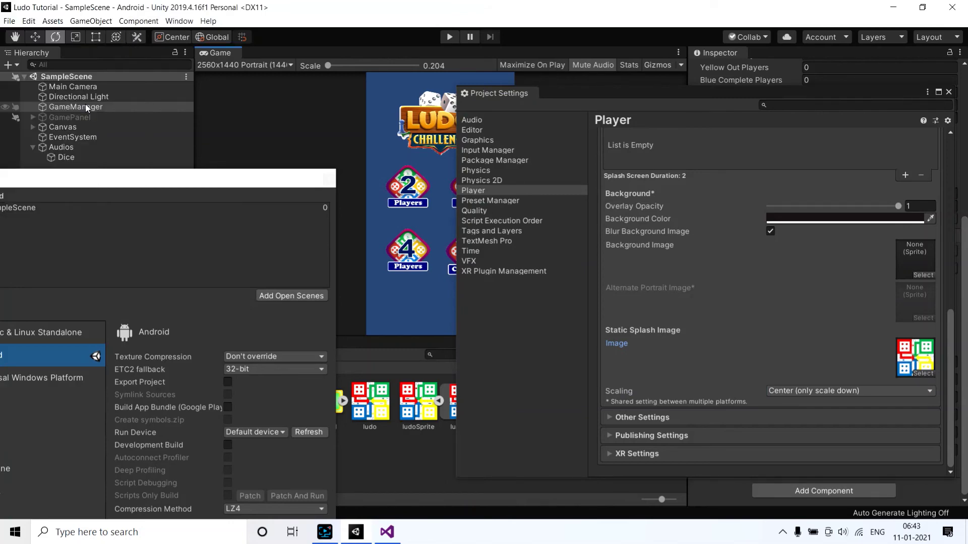
scroll(845, 222, "up", 2)
scroll(830, 192, "up", 1)
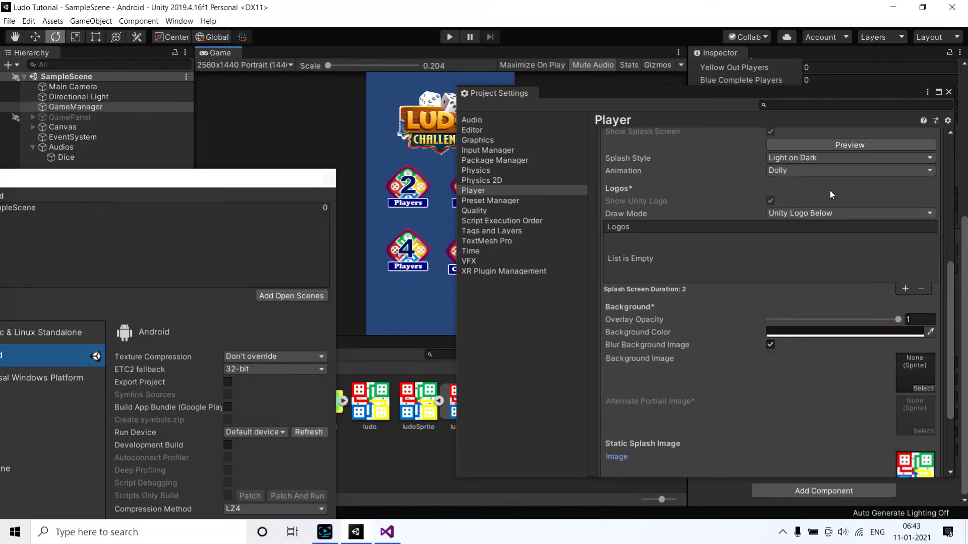
left_click(844, 144)
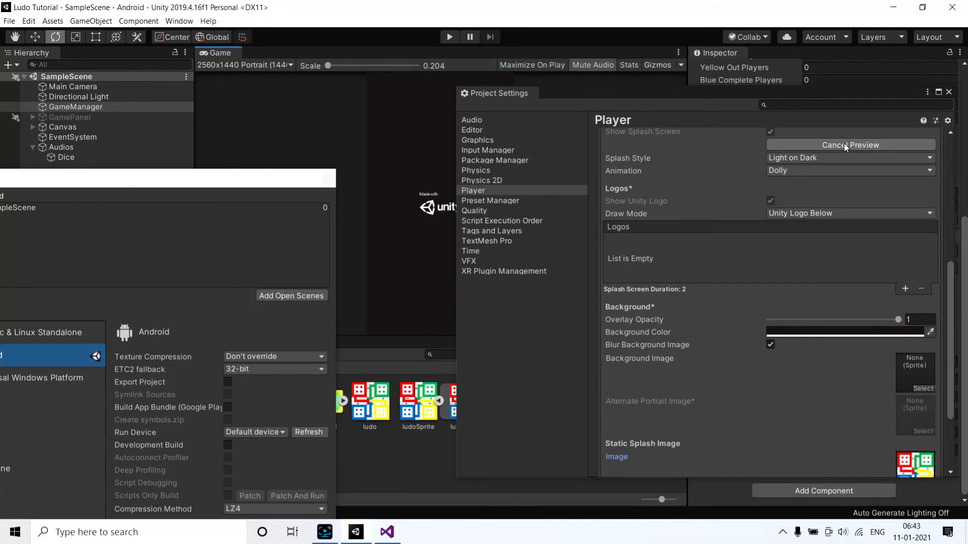
scroll(758, 295, "down", 2)
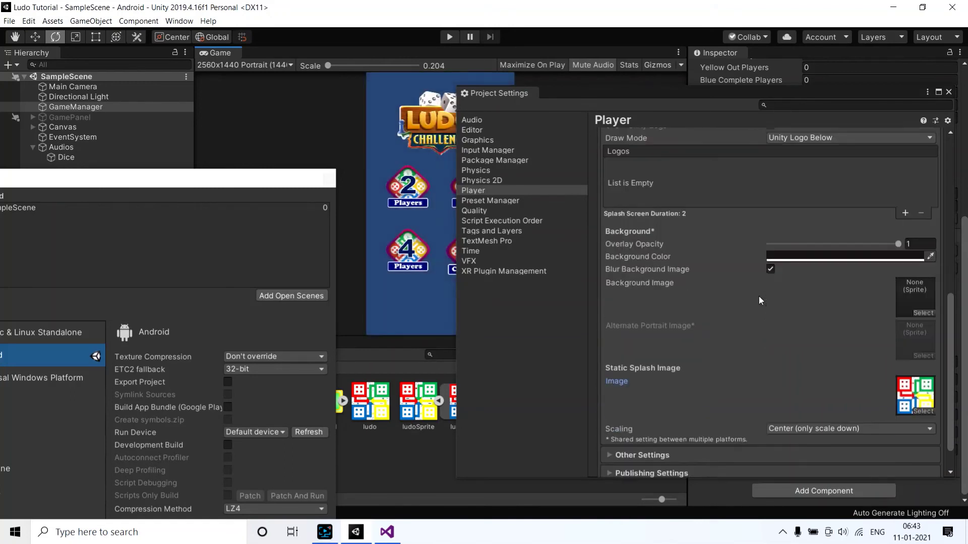
scroll(756, 300, "down", 1)
scroll(733, 288, "up", 2)
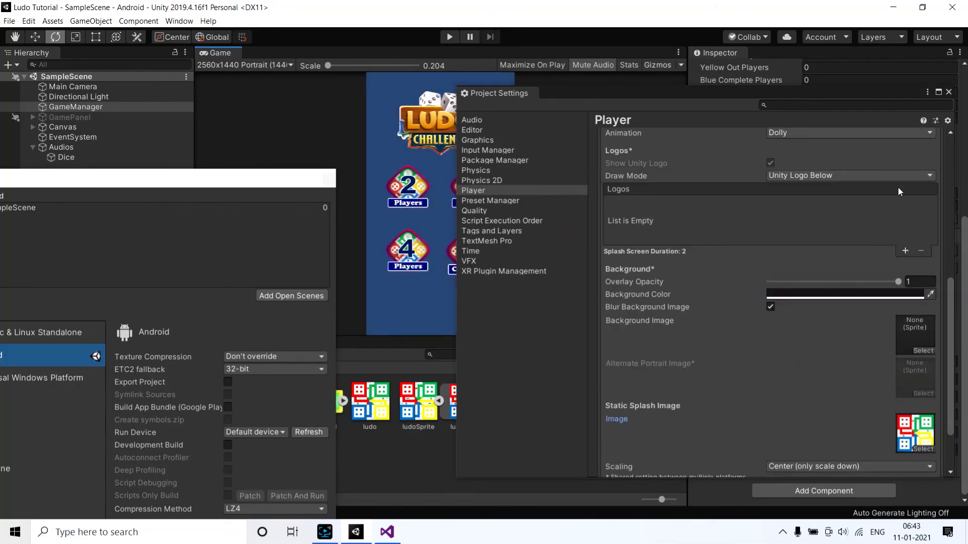
scroll(709, 302, "down", 2)
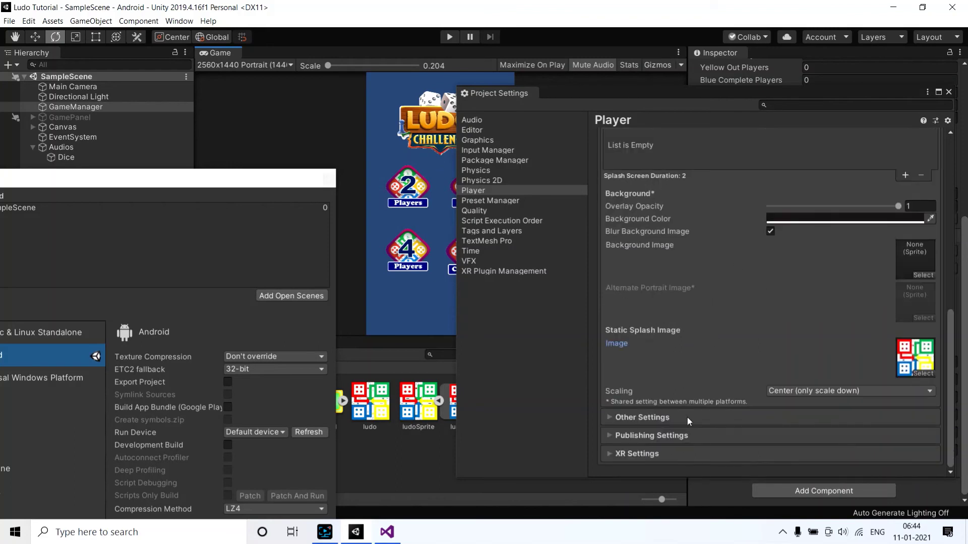
left_click(633, 418)
scroll(633, 418, "down", 9)
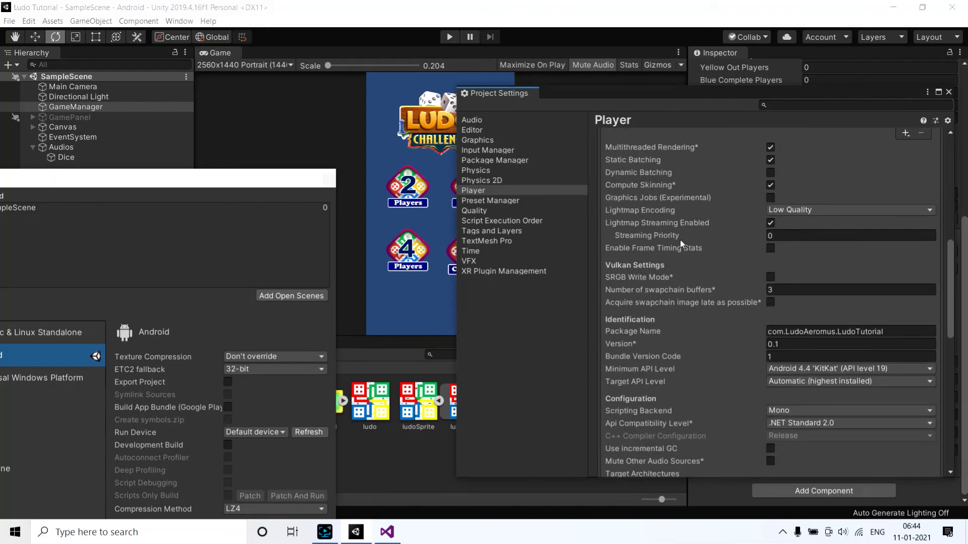
scroll(718, 345, "down", 4)
scroll(705, 327, "down", 3)
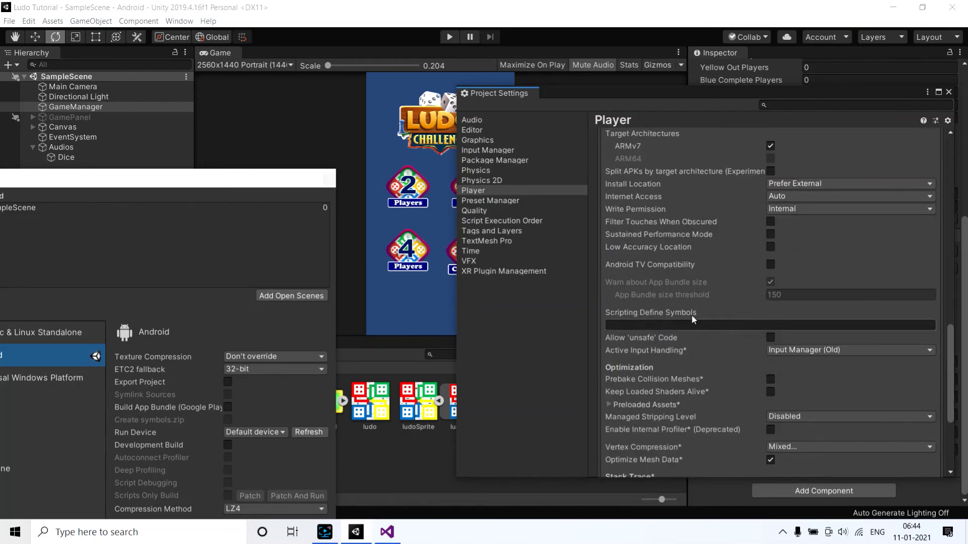
scroll(681, 308, "up", 3)
scroll(676, 306, "up", 4)
scroll(675, 303, "up", 5)
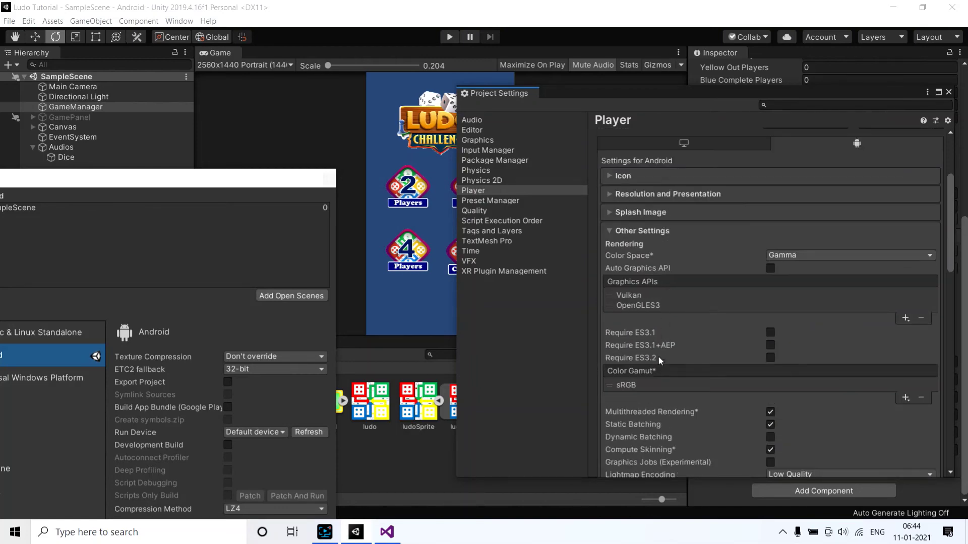
scroll(651, 323, "up", 3)
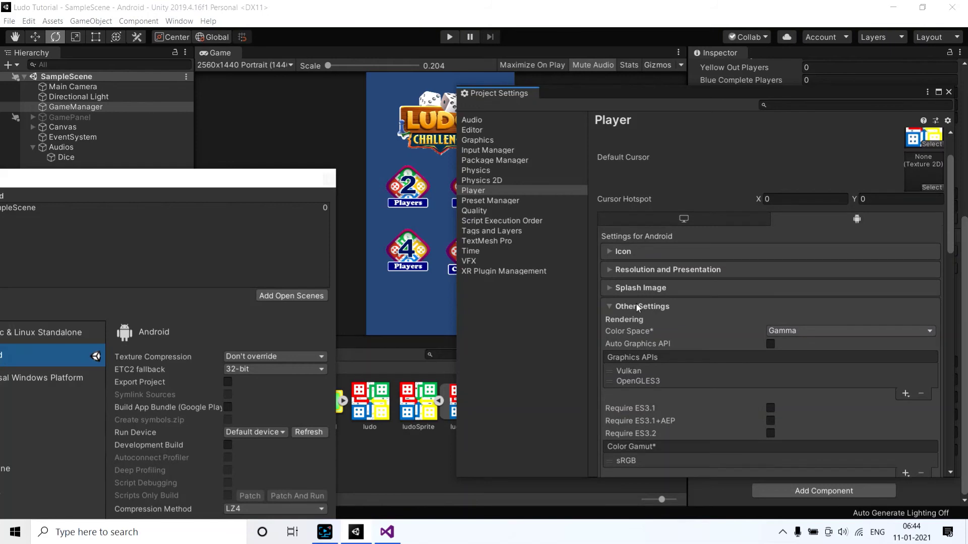
left_click(635, 308)
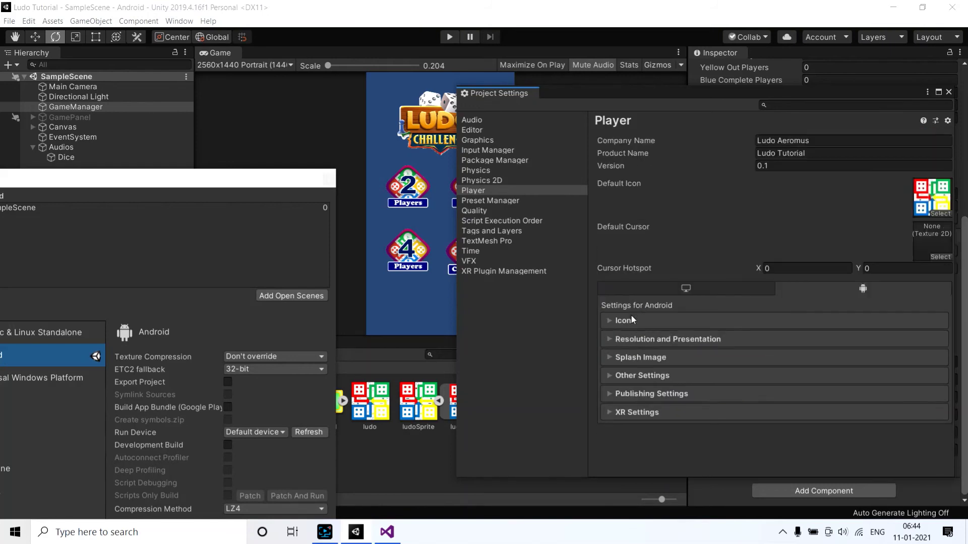
left_click(643, 396)
scroll(642, 391, "down", 5)
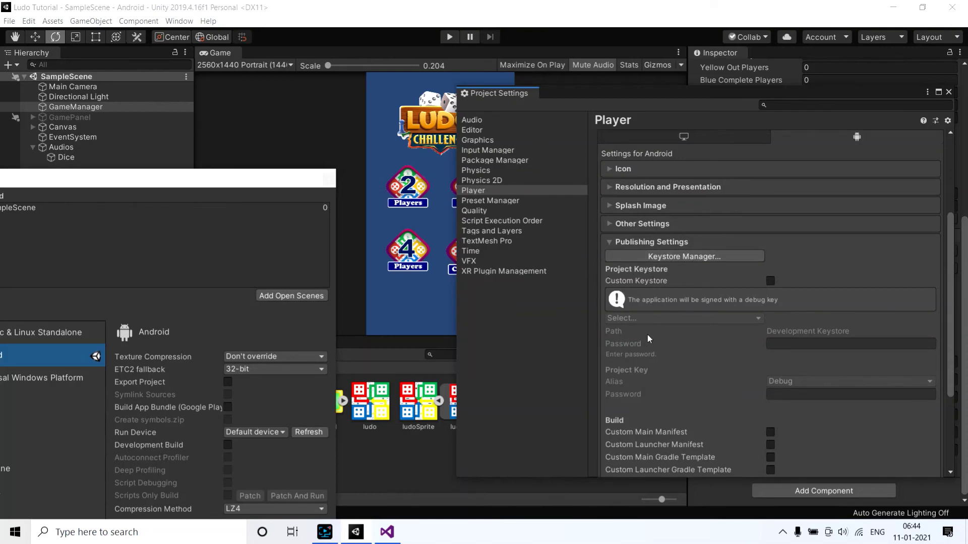
scroll(757, 352, "down", 1)
scroll(770, 315, "down", 3)
scroll(764, 297, "up", 4)
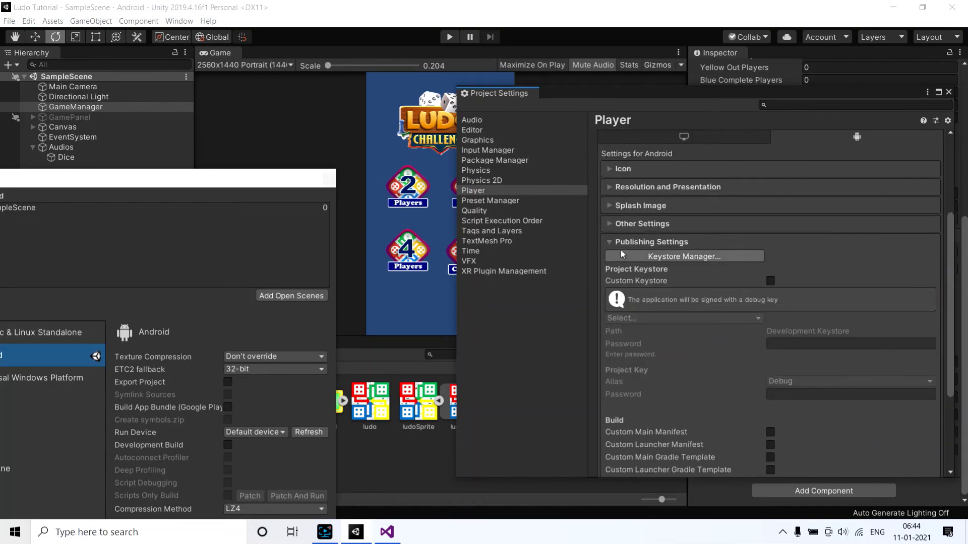
scroll(690, 349, "down", 4)
scroll(691, 355, "down", 1)
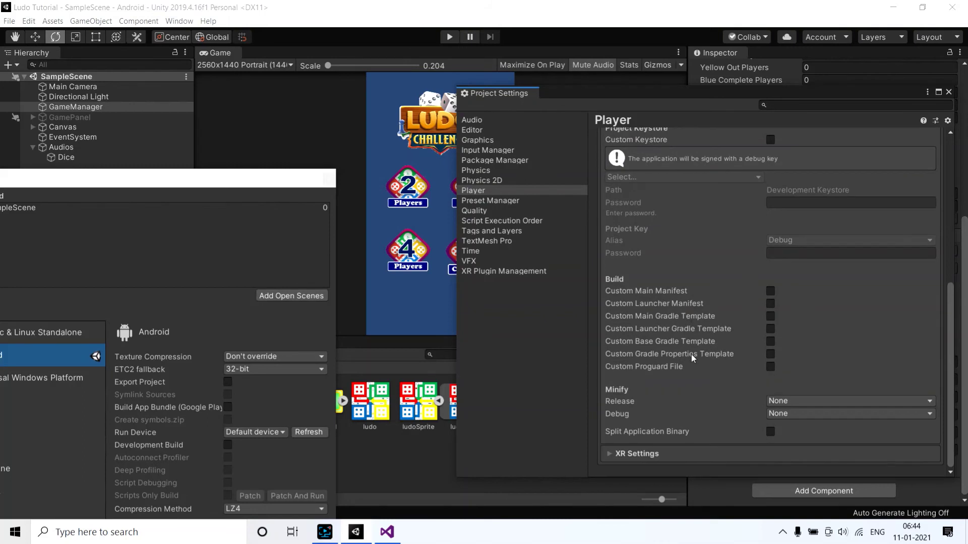
scroll(679, 319, "up", 3)
scroll(627, 254, "up", 1)
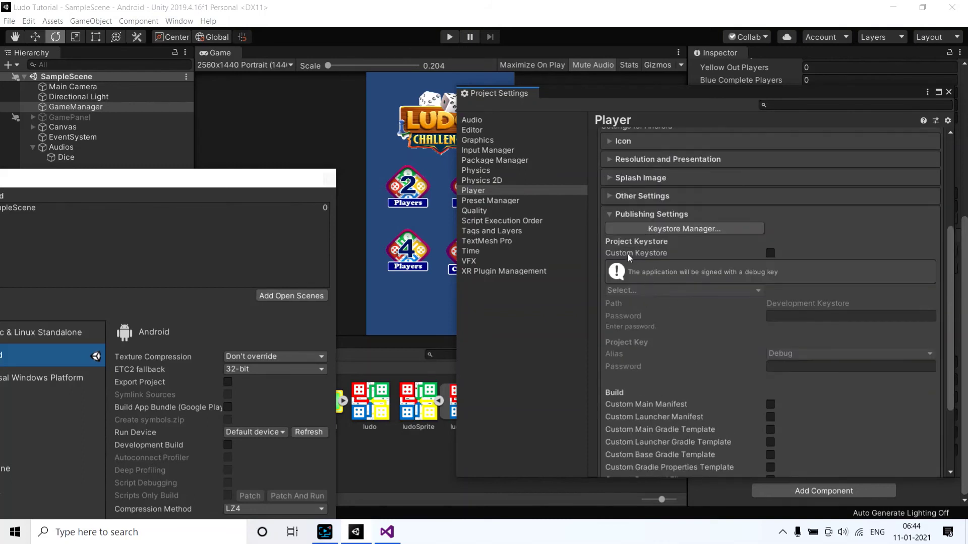
left_click(629, 217)
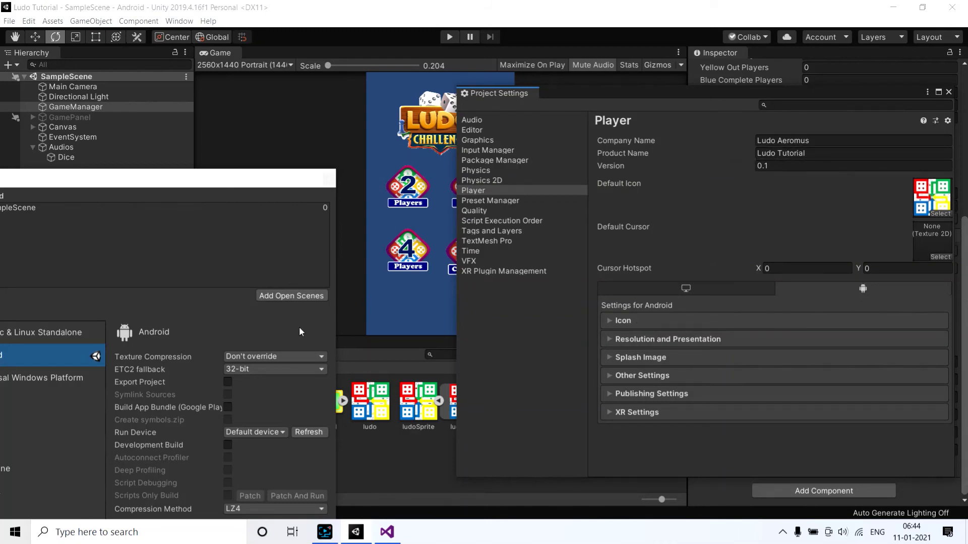
- Close Project Settings and start the Android build from Build Settings
left_click(948, 92)
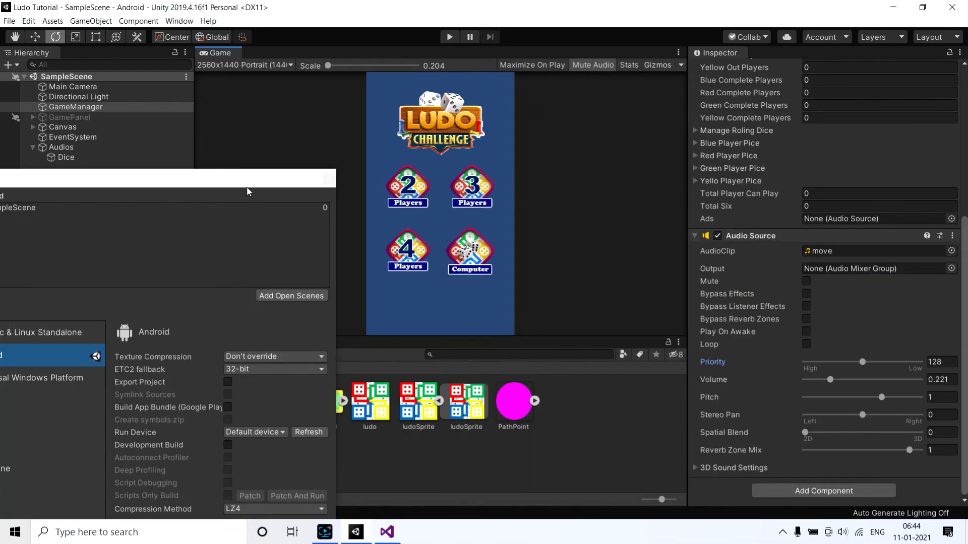
left_click_drag(247, 192, 607, 96)
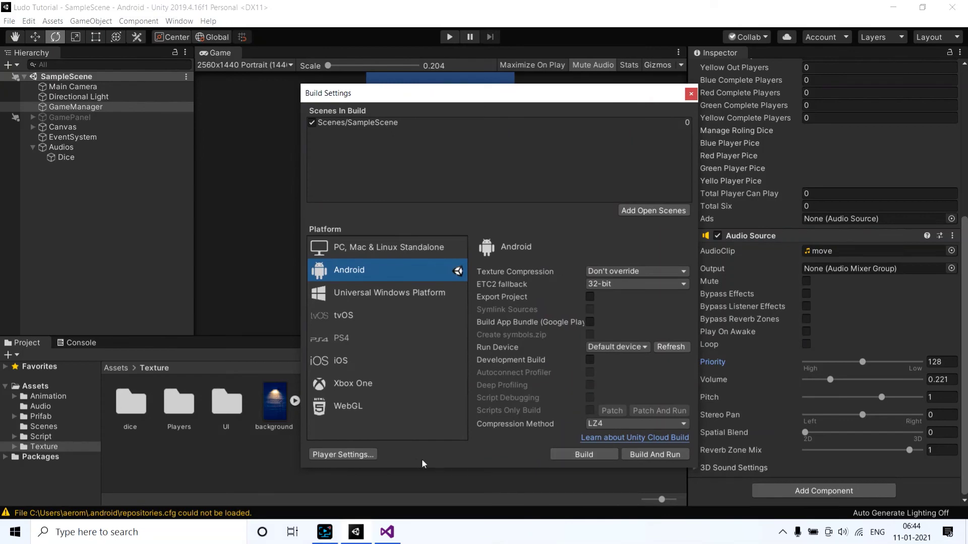
left_click(576, 457)
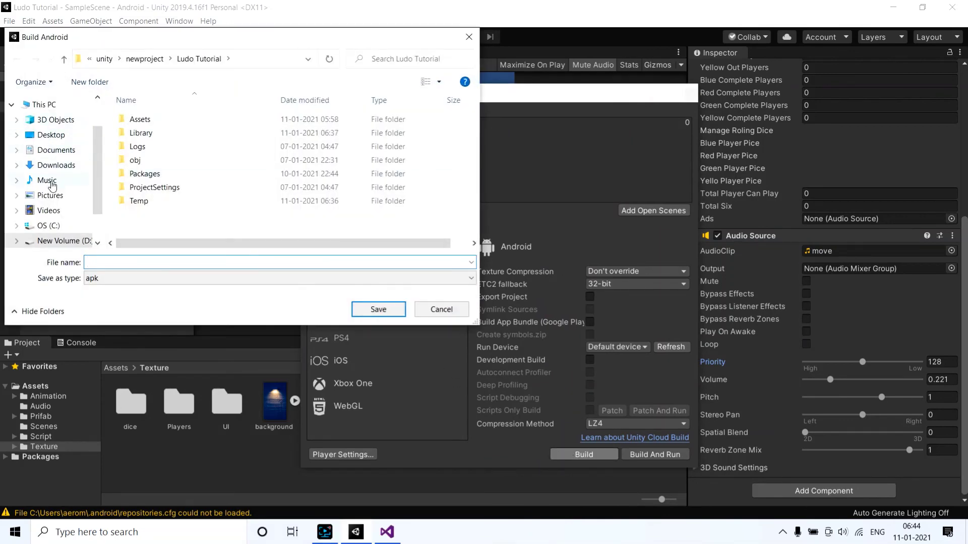
- Save the APK to the Desktop under the name 'ludo tutorial'
left_click(51, 134)
left_click(373, 311)
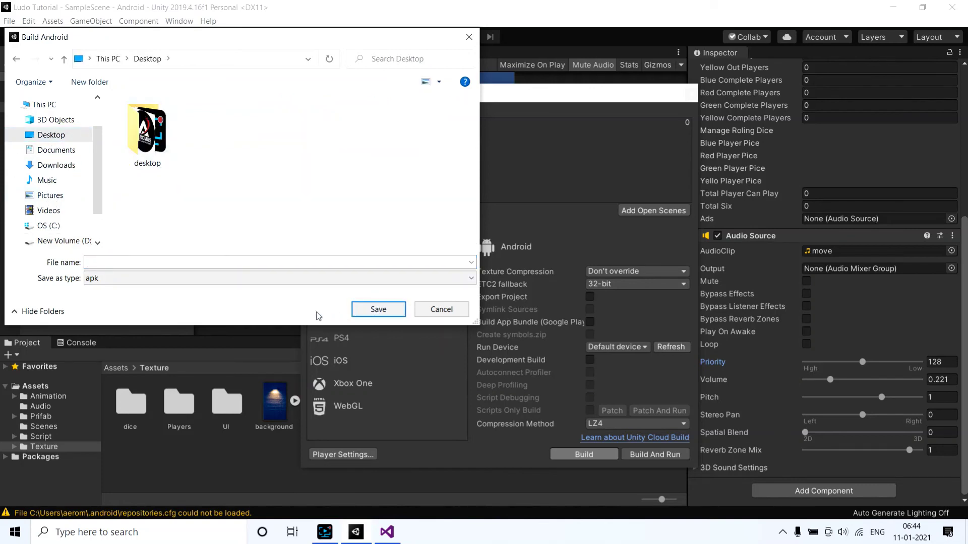
left_click(427, 260)
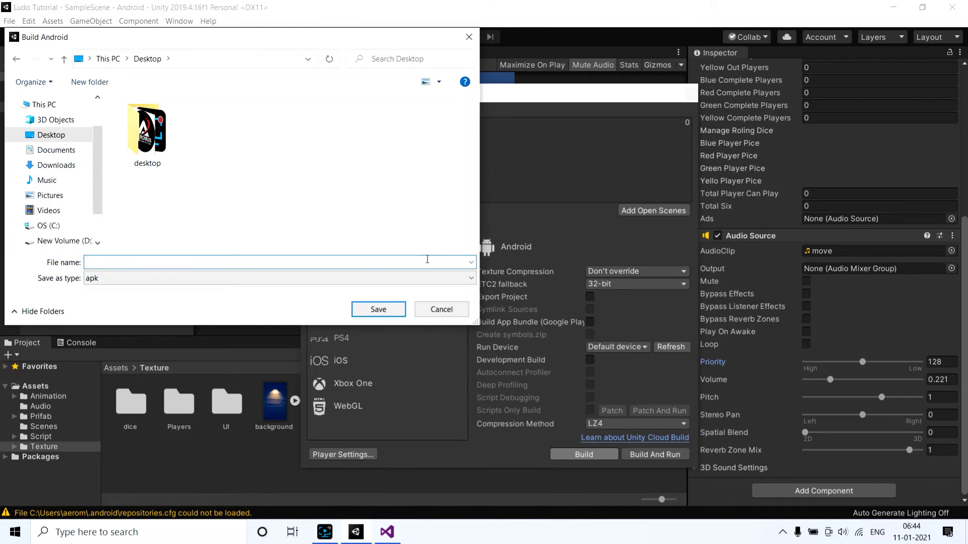
type("udo ")
type("tu")
type("torial")
left_click(368, 311)
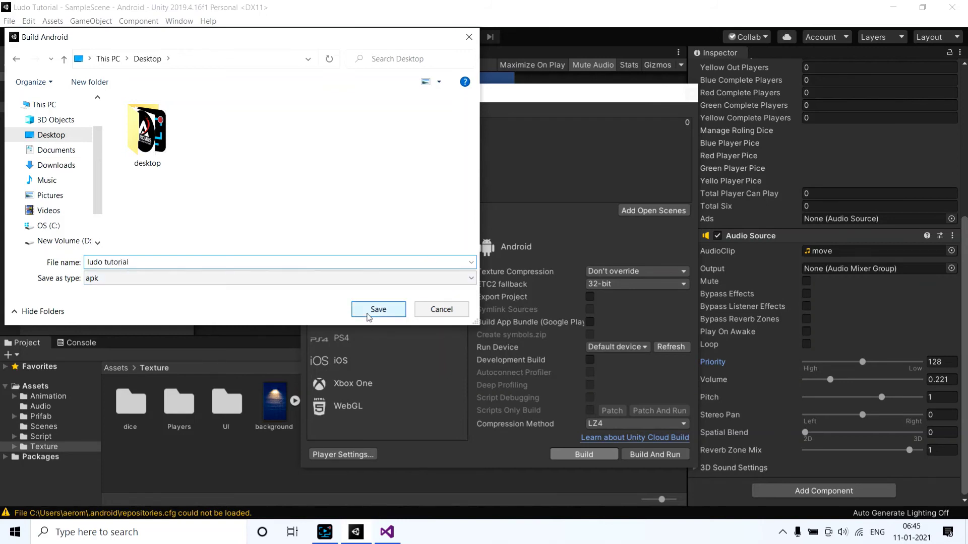
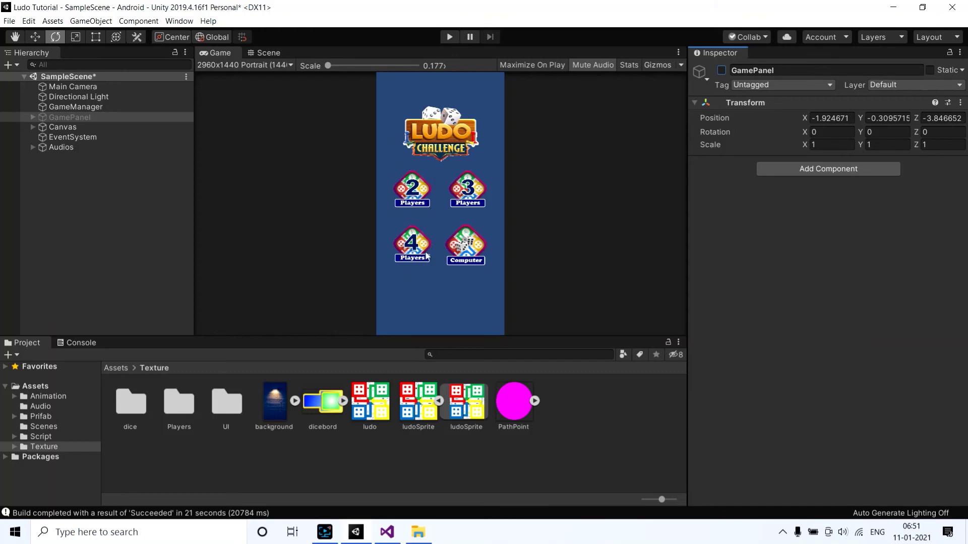
- Deactivate the menu Canvas and activate GamePanel so the Ludo board shows in the Scene view
left_click(60, 119)
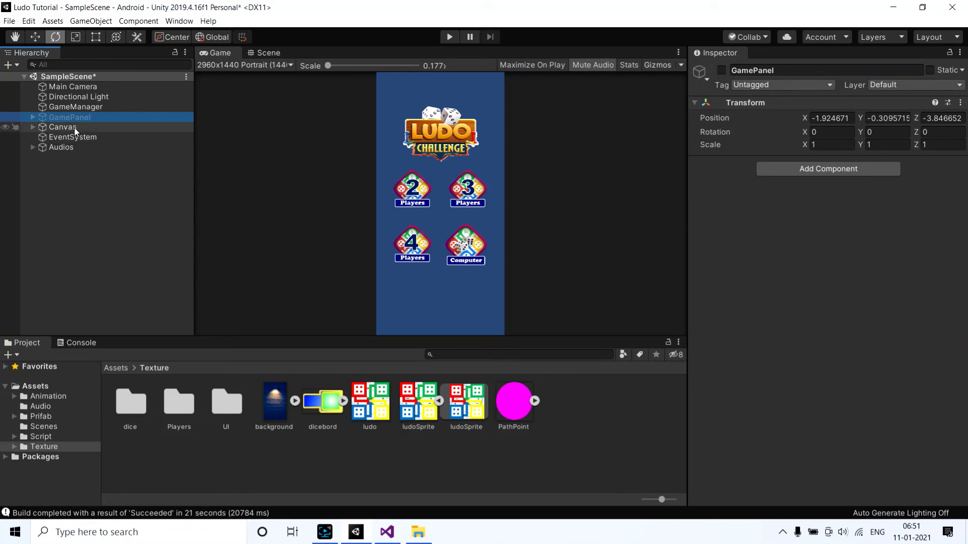
left_click(65, 127)
left_click(721, 70)
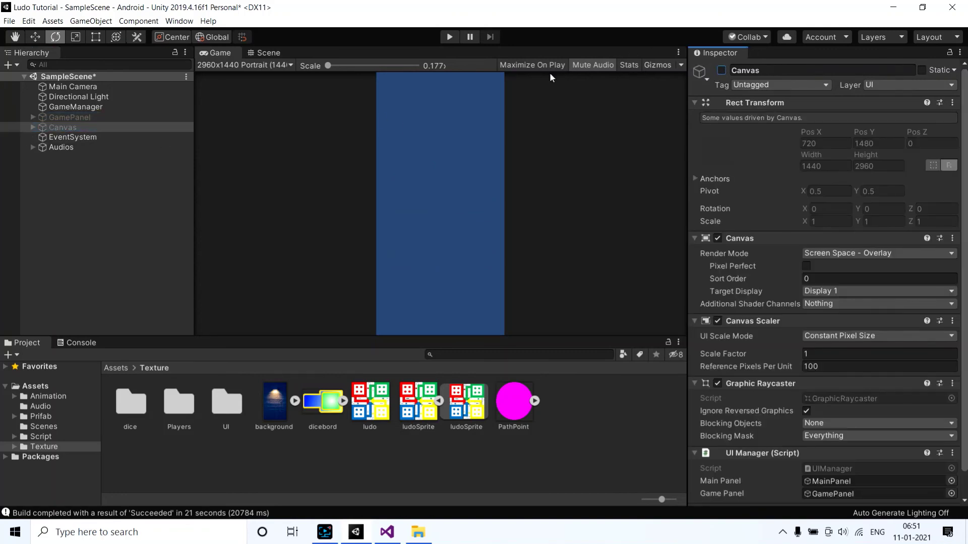
left_click(59, 119)
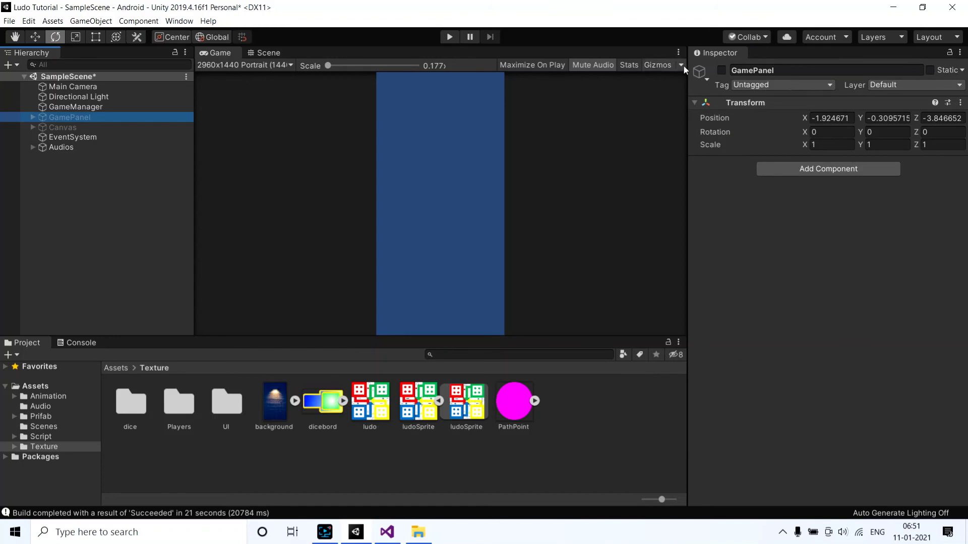
left_click(720, 71)
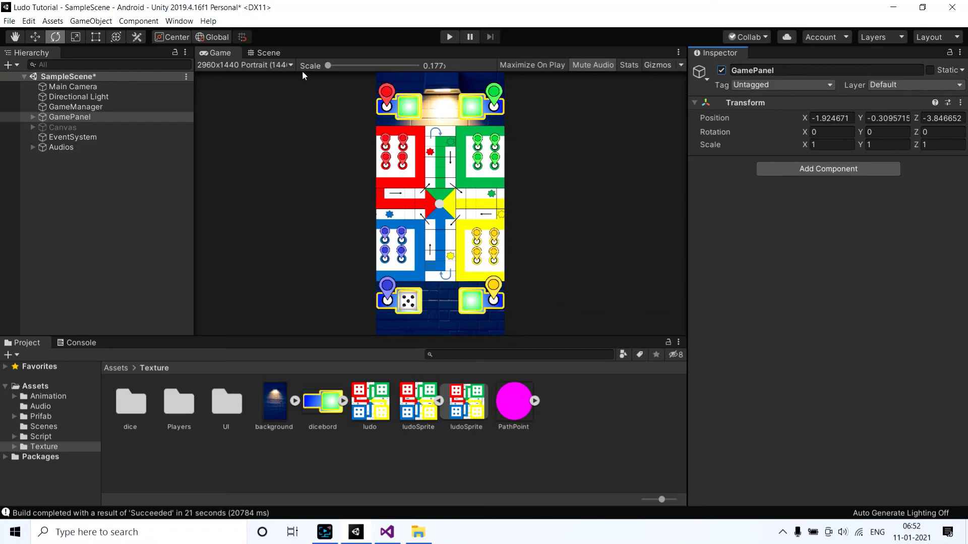
left_click(266, 53)
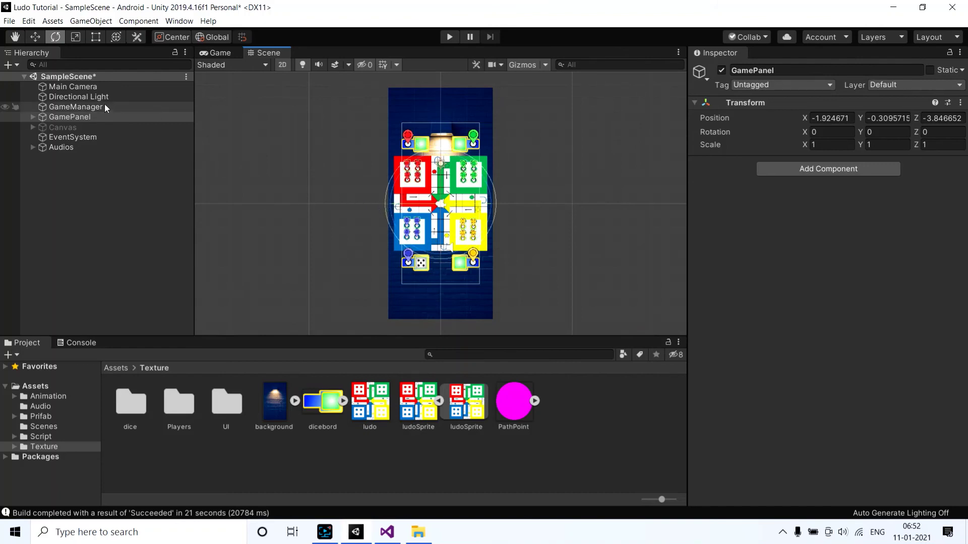
- Raise the Main Camera's size from 6.1 to 7.43 and check the board fits in the Game view
left_click(74, 89)
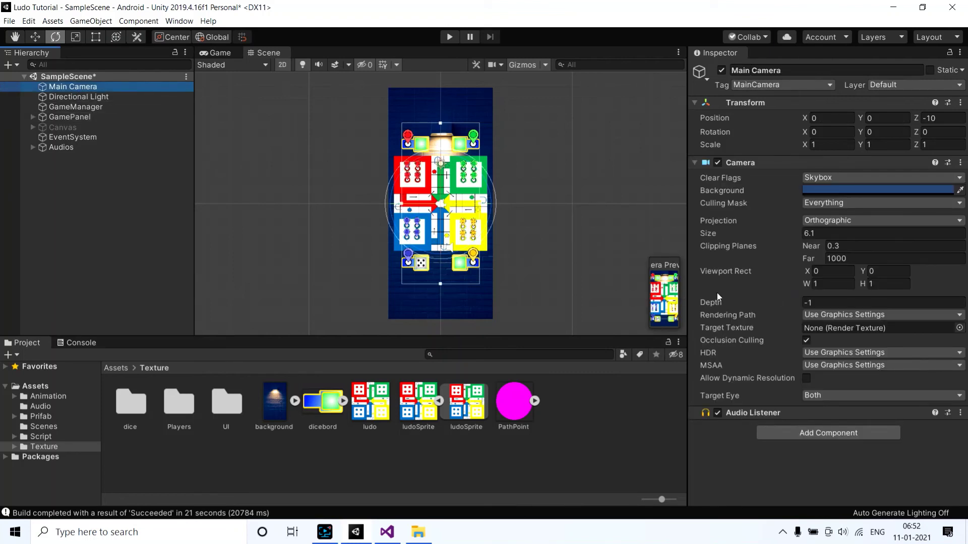
left_click(805, 233)
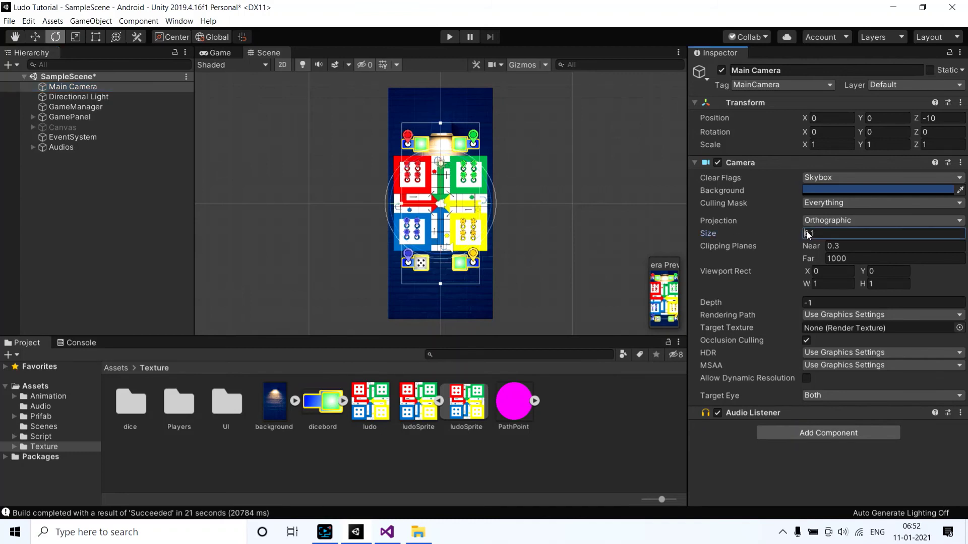
double_click(805, 234)
left_click_drag(797, 231, 811, 232)
type("7.5")
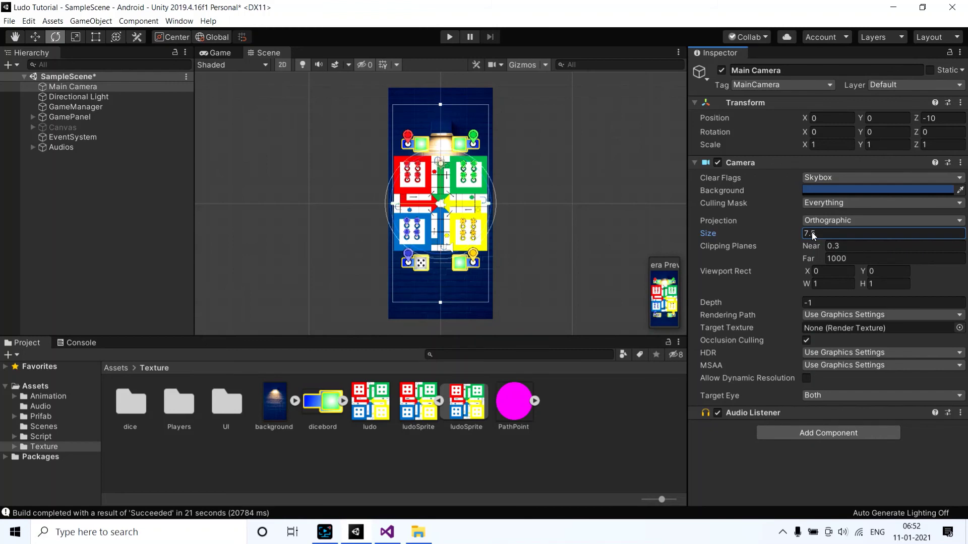
left_click_drag(811, 232, 811, 233)
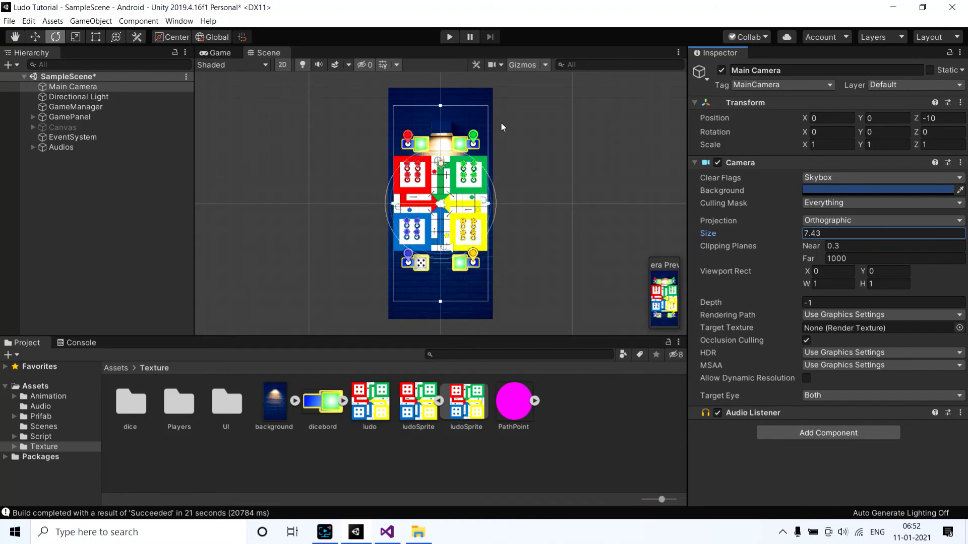
left_click(214, 55)
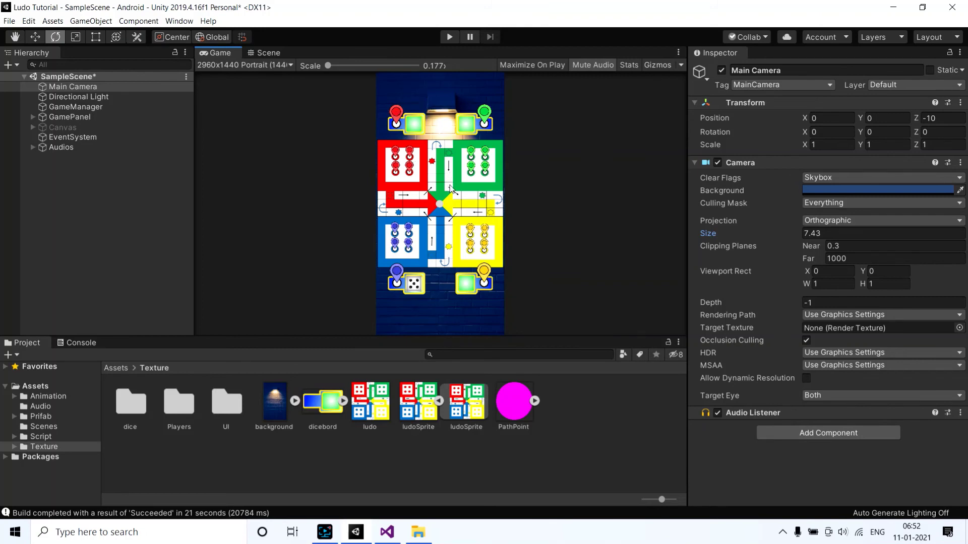
left_click(269, 55)
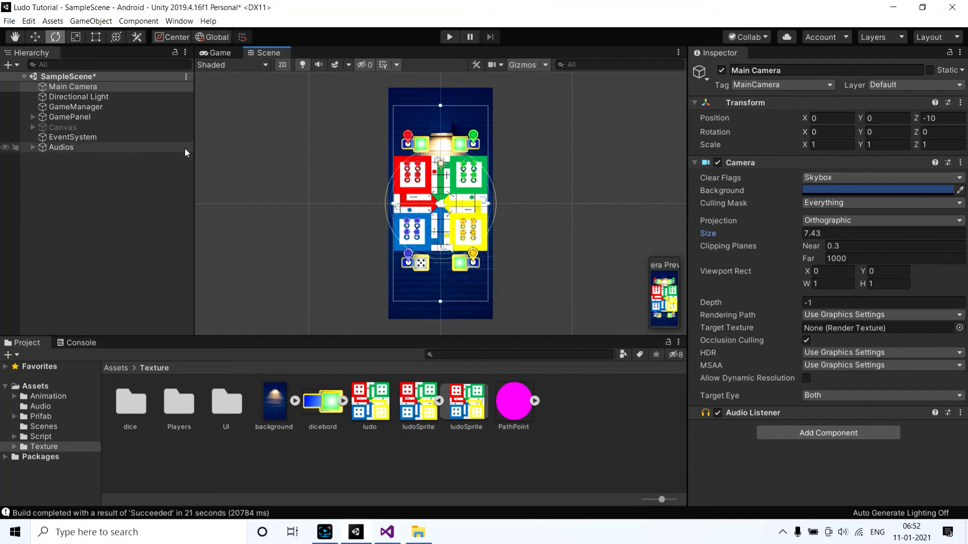
- Scale GamePanel's background sprite from Y 1.37 to 1.57 and preview it in the Game view
left_click(37, 119)
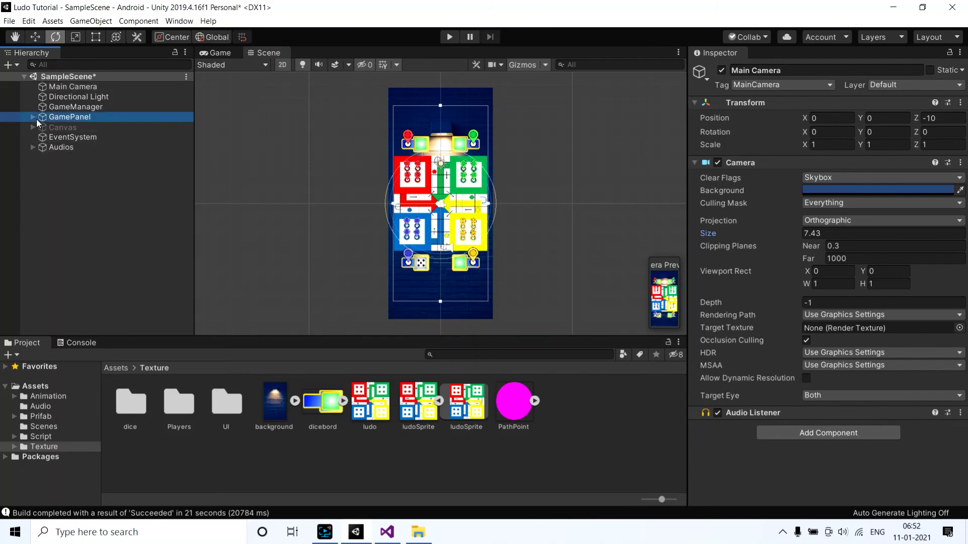
left_click(34, 118)
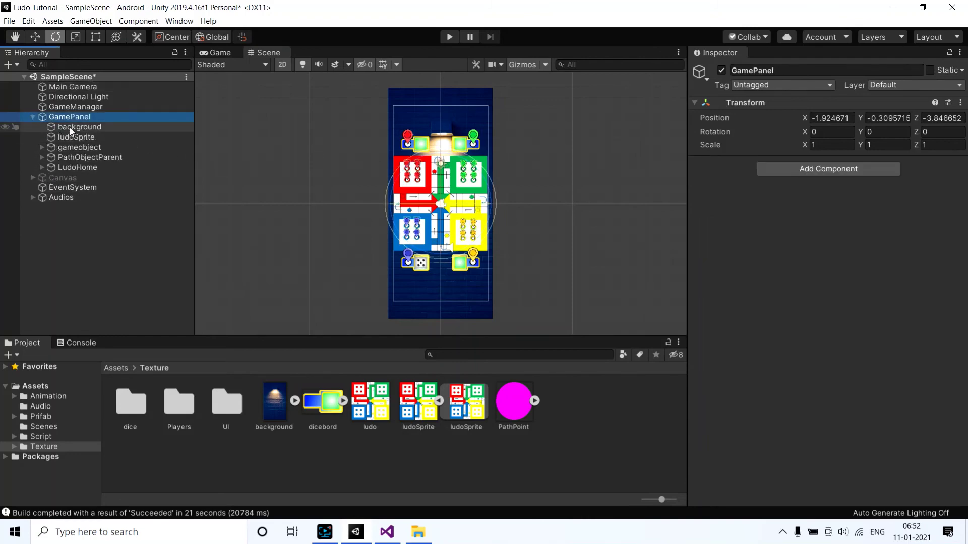
left_click(71, 127)
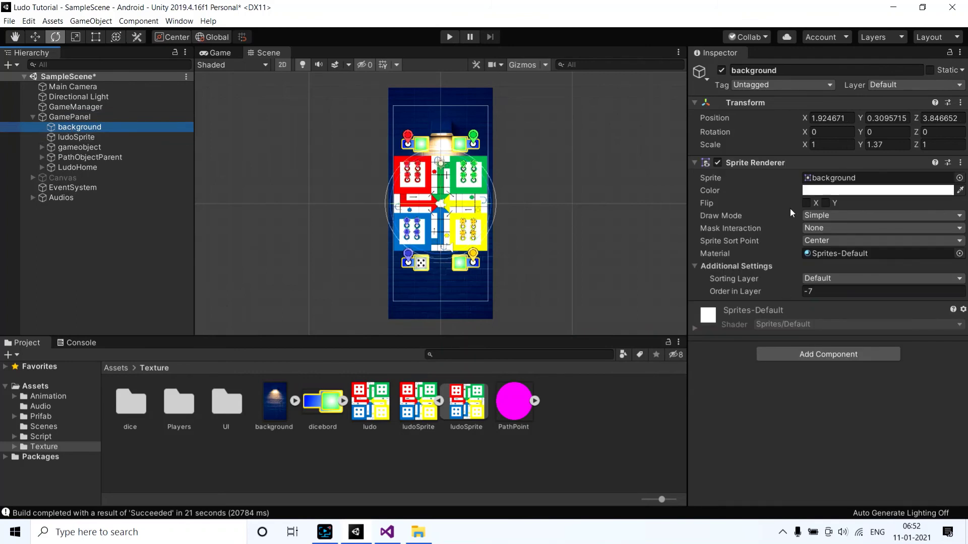
left_click(869, 147)
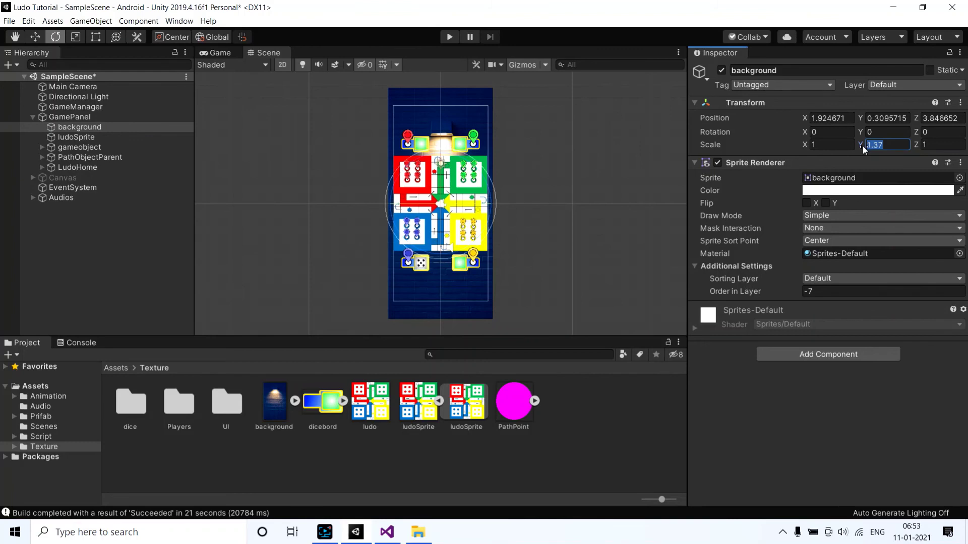
type("1")
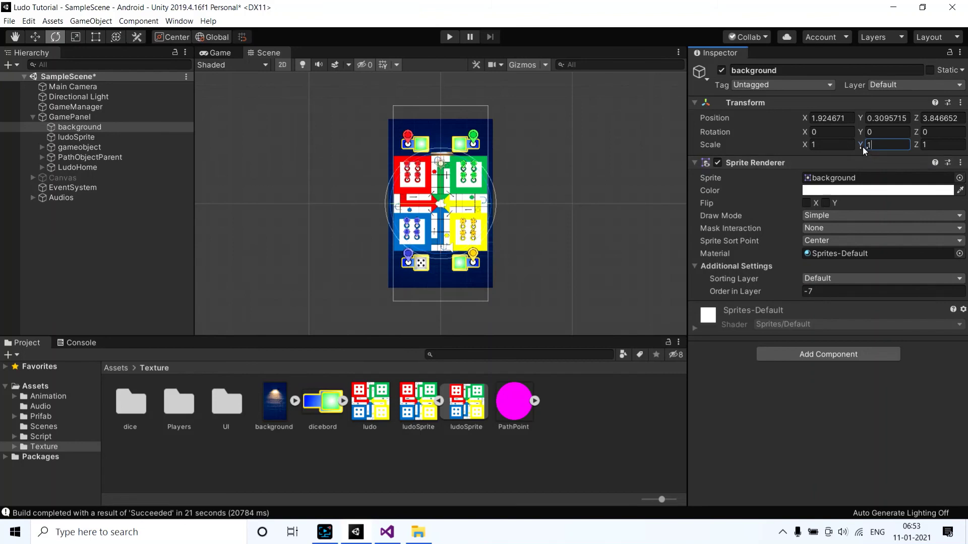
key("ctrl+z")
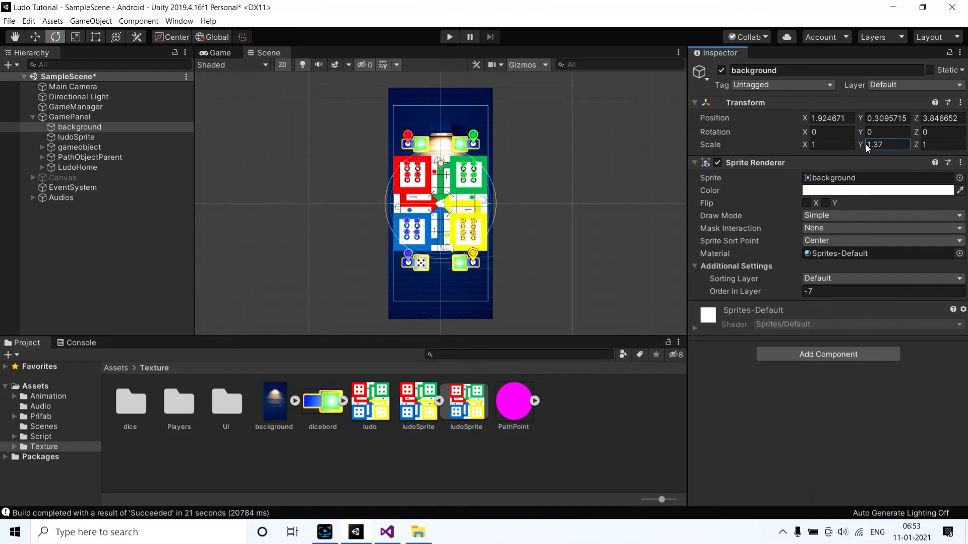
left_click_drag(866, 144, 869, 143)
type("1.57")
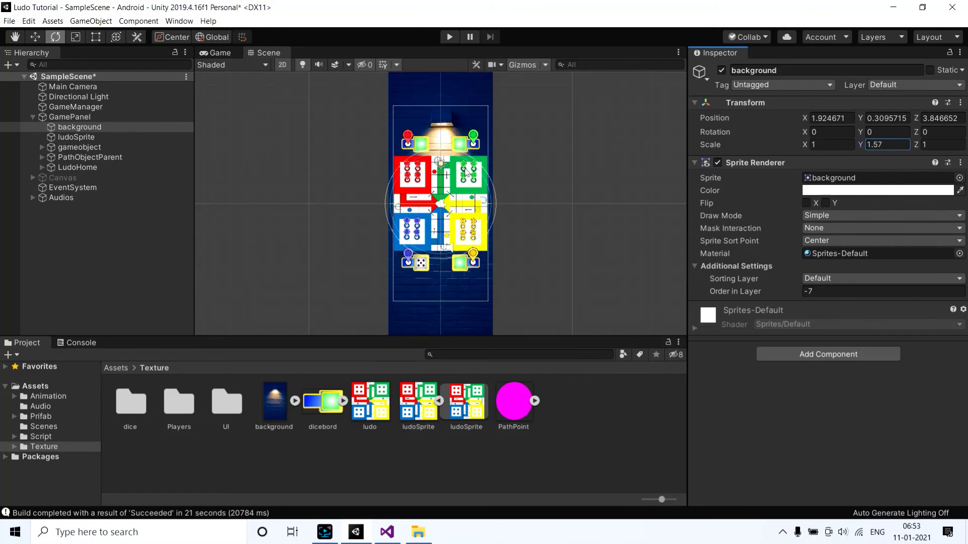
left_click(219, 54)
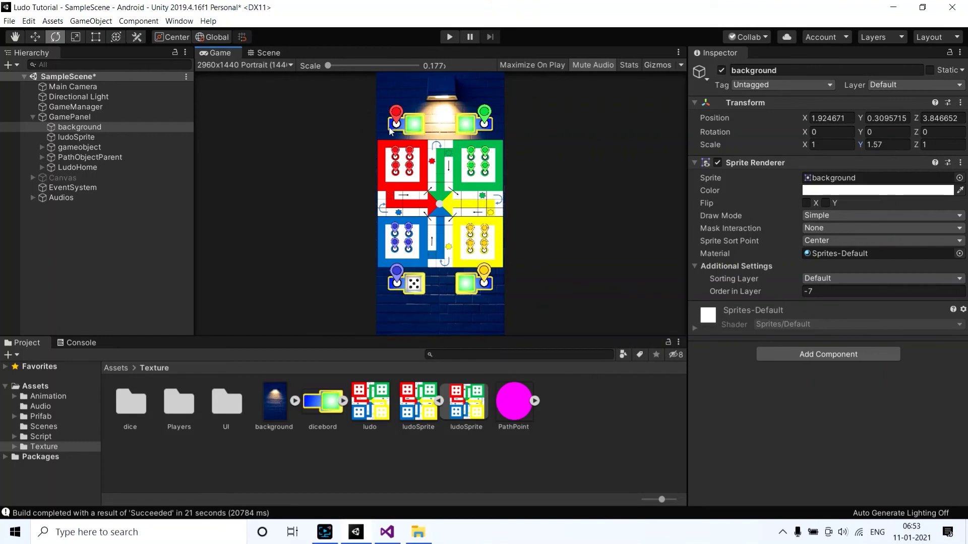
- Deactivate GamePanel and re-enable the Canvas so the Ludo Challenge start menu returns
left_click(33, 117)
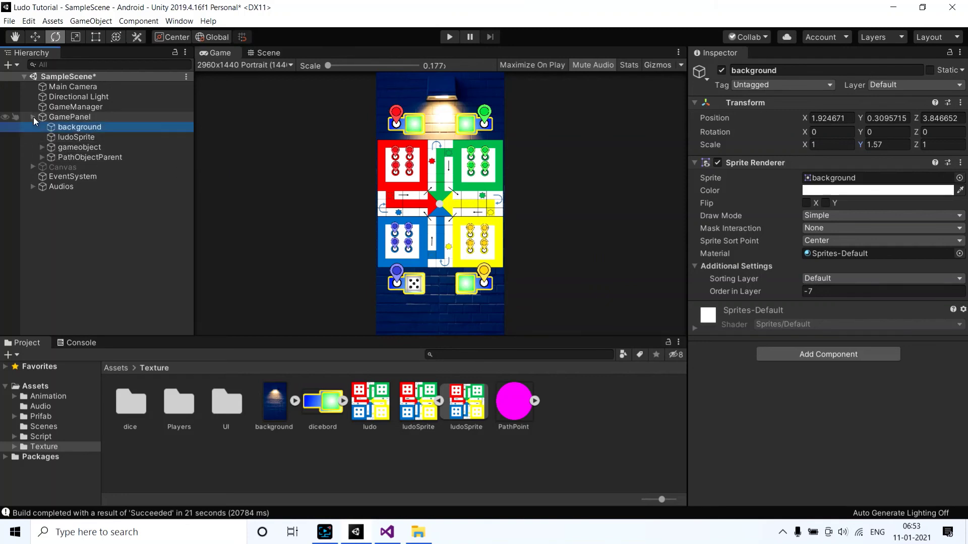
left_click(55, 117)
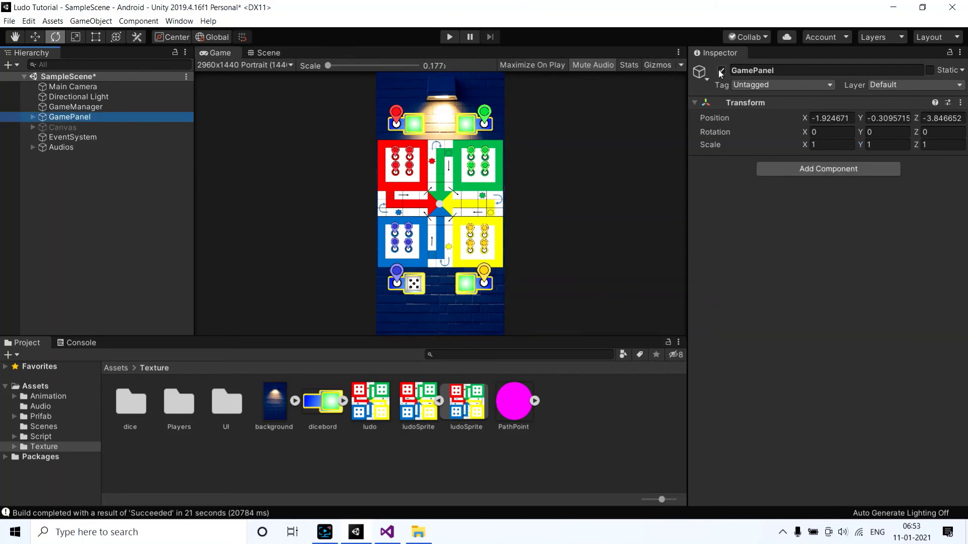
key("alt+shift+a")
left_click(61, 128)
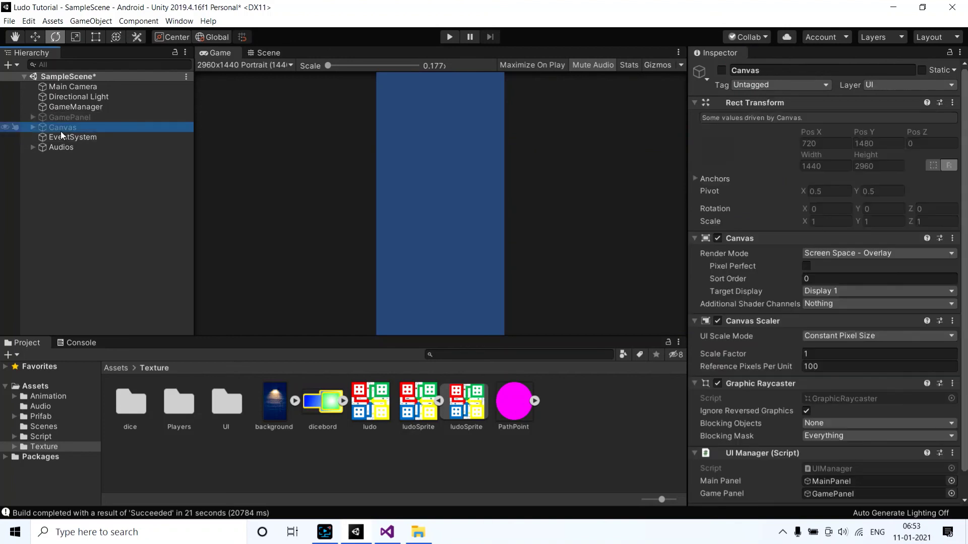
left_click(721, 70)
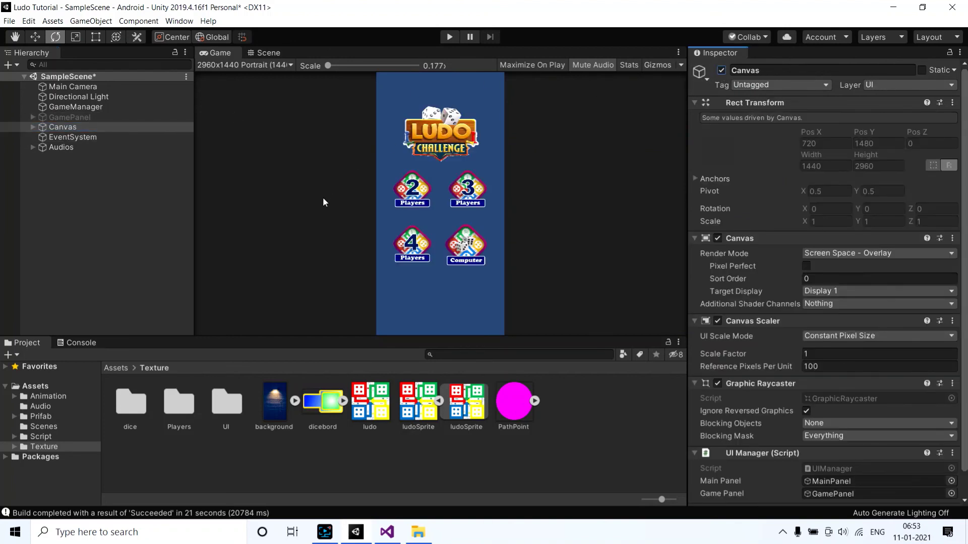
left_click(9, 21)
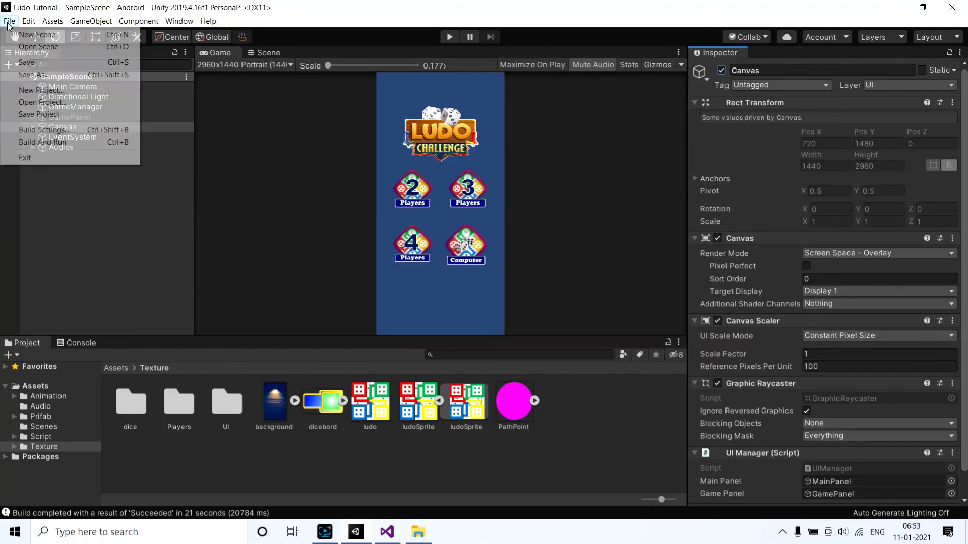
- Build the Android APK to the Desktop as 'ludo tutorial' without replacing the existing file
left_click(32, 132)
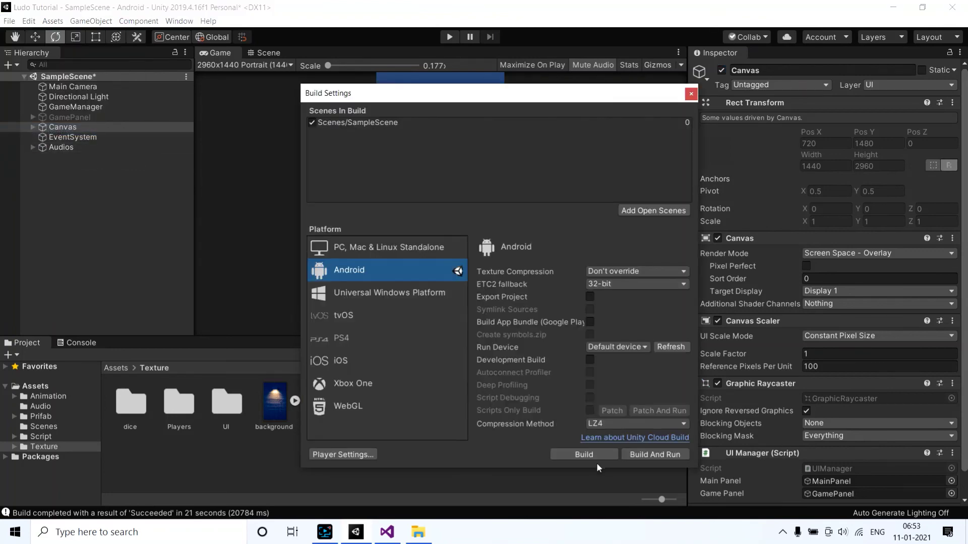
left_click(586, 455)
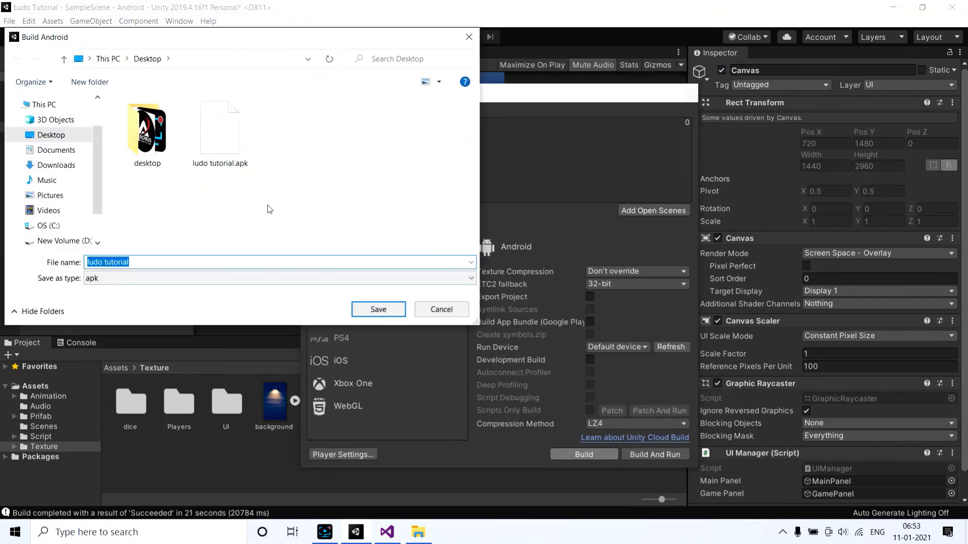
left_click(237, 166)
left_click(384, 318)
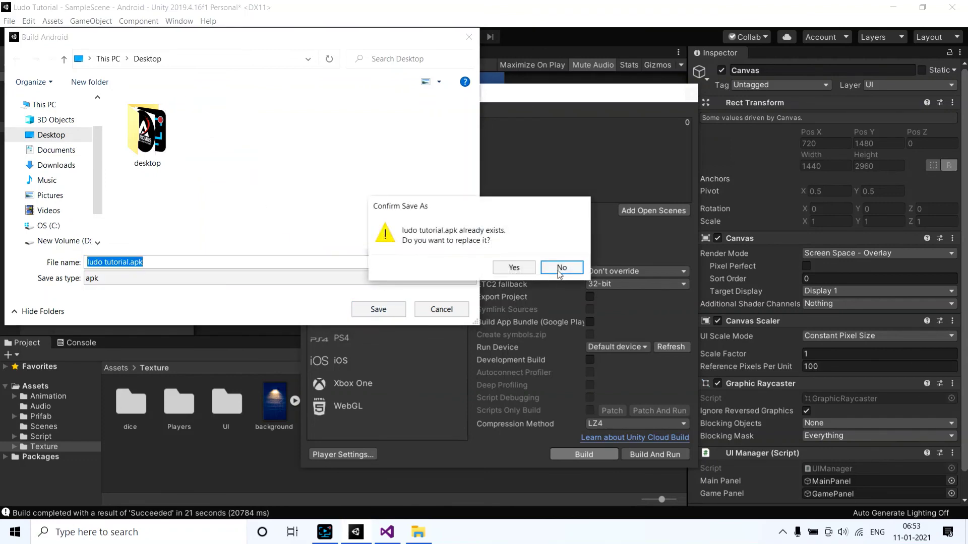
left_click(556, 270)
left_click(276, 264)
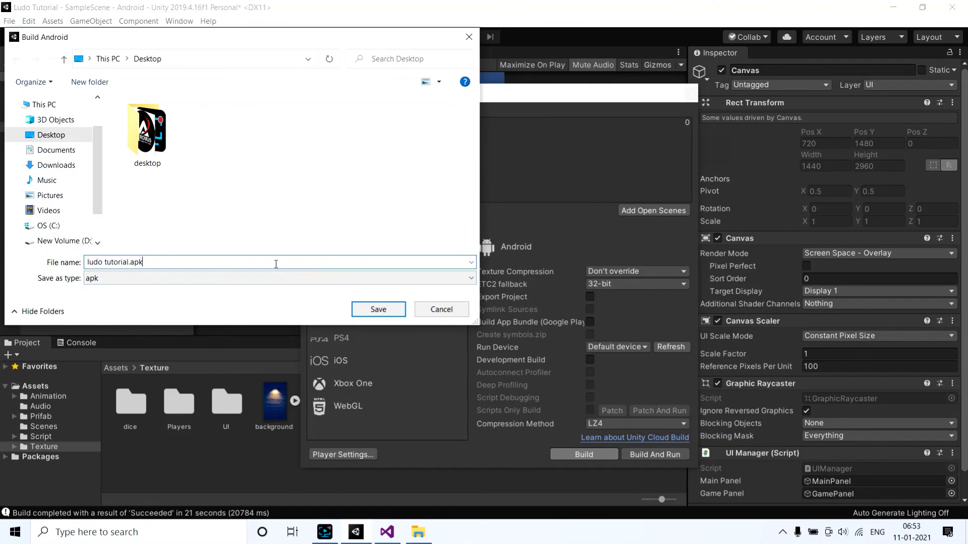
key("BackSpace")
key("BackSpace")
key("BackSpace")
key("BackSpace")
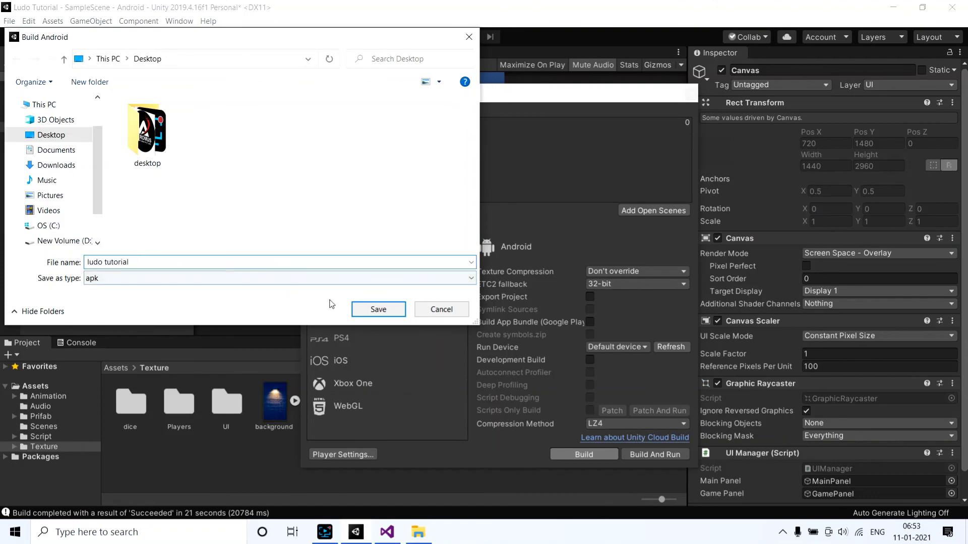
left_click(377, 309)
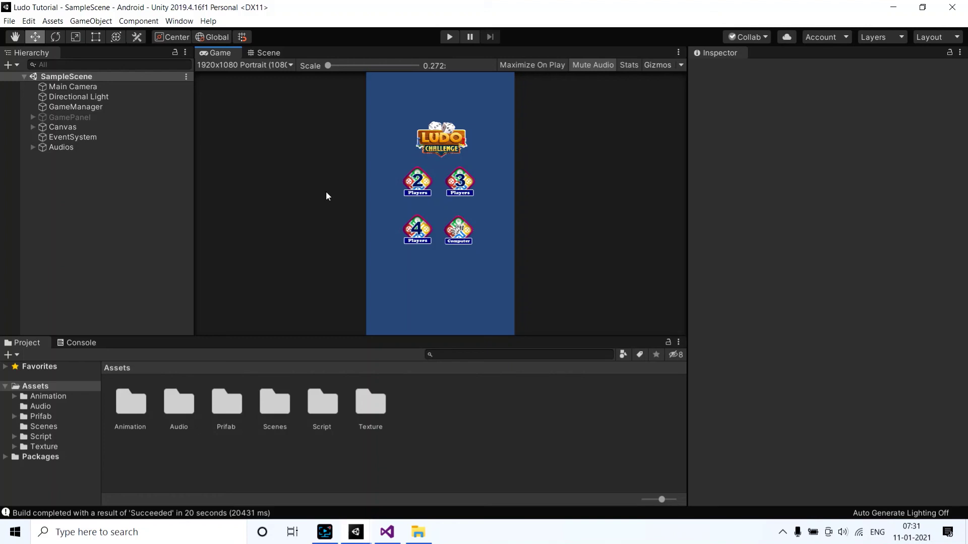
left_click(32, 127)
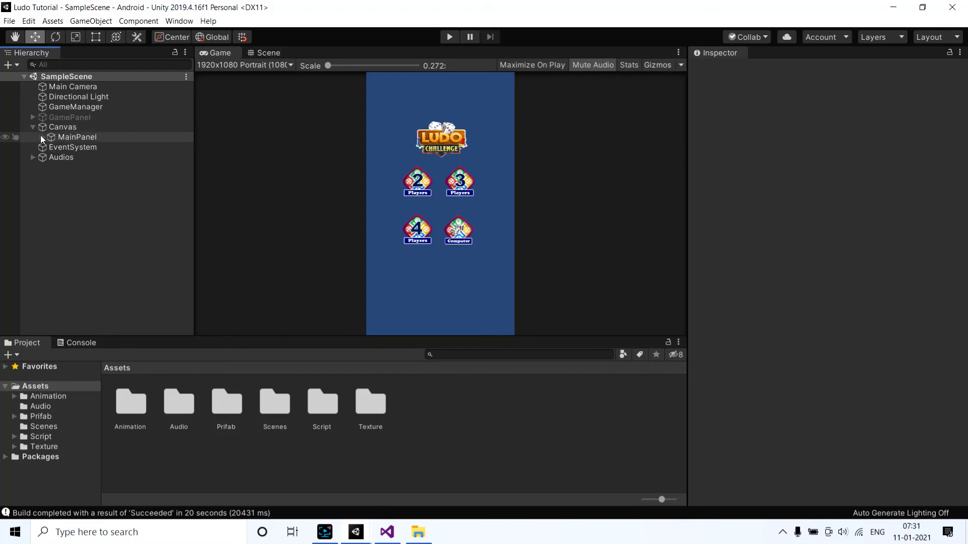
left_click(41, 137)
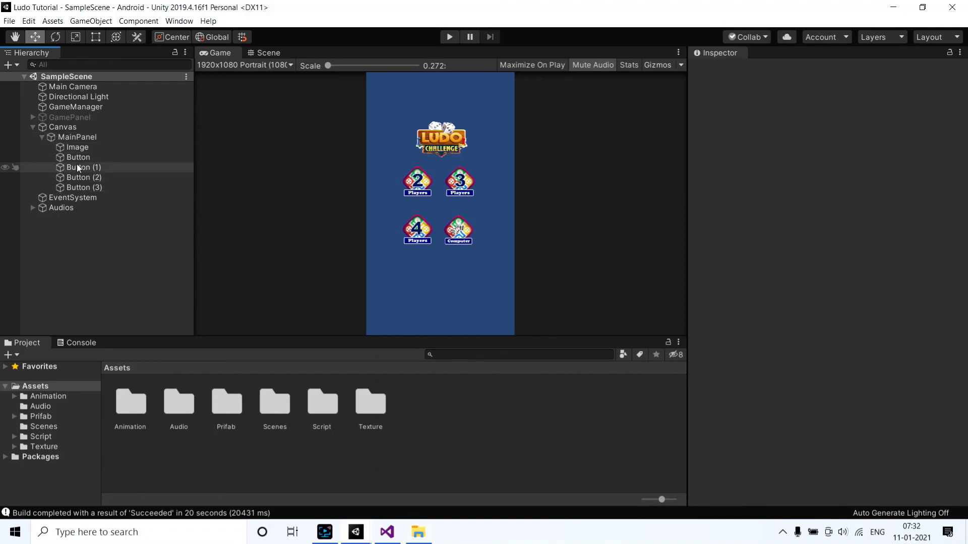
left_click(75, 148)
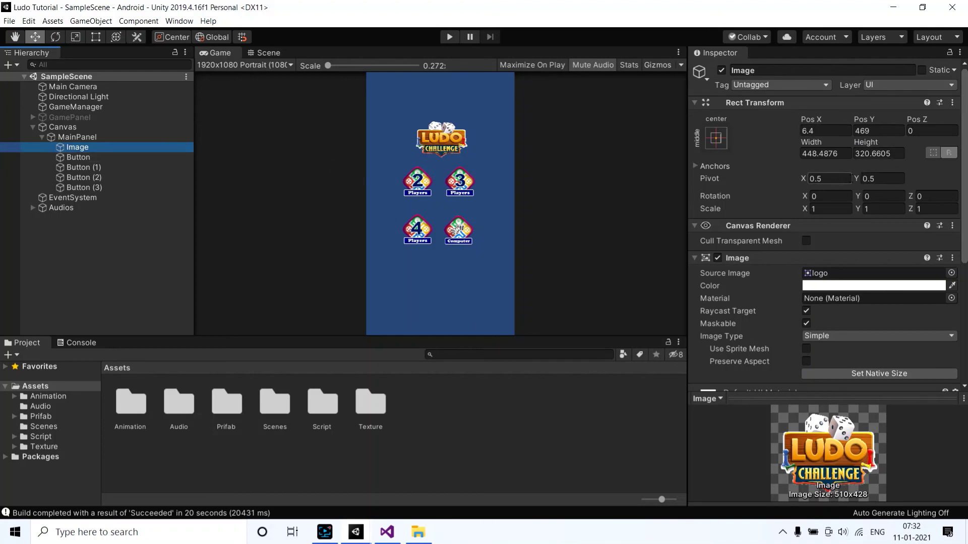
left_click(66, 158)
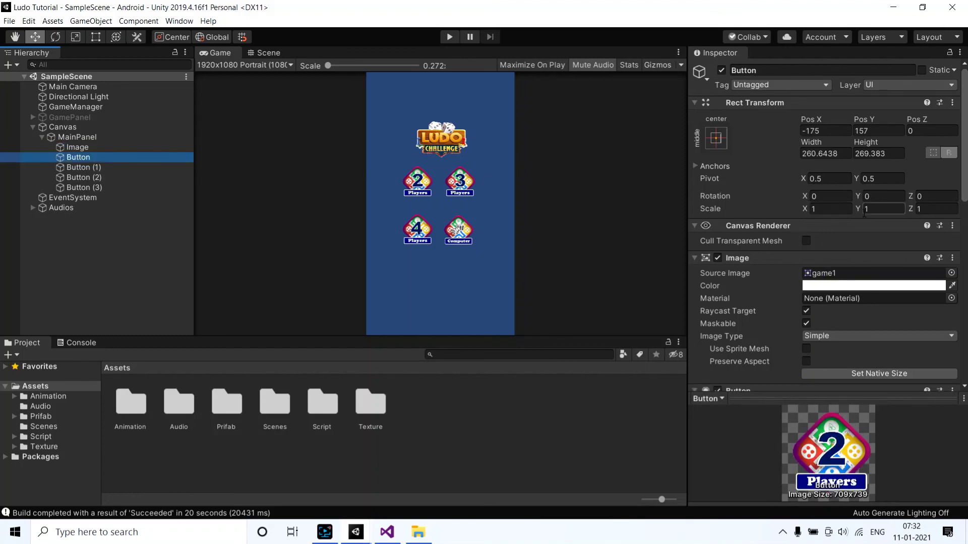
left_click(80, 167)
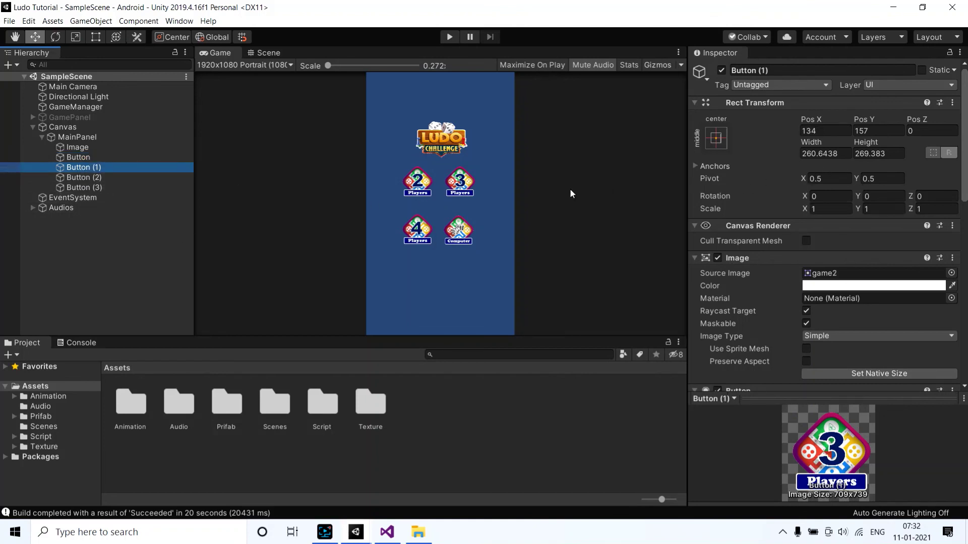
left_click(79, 178)
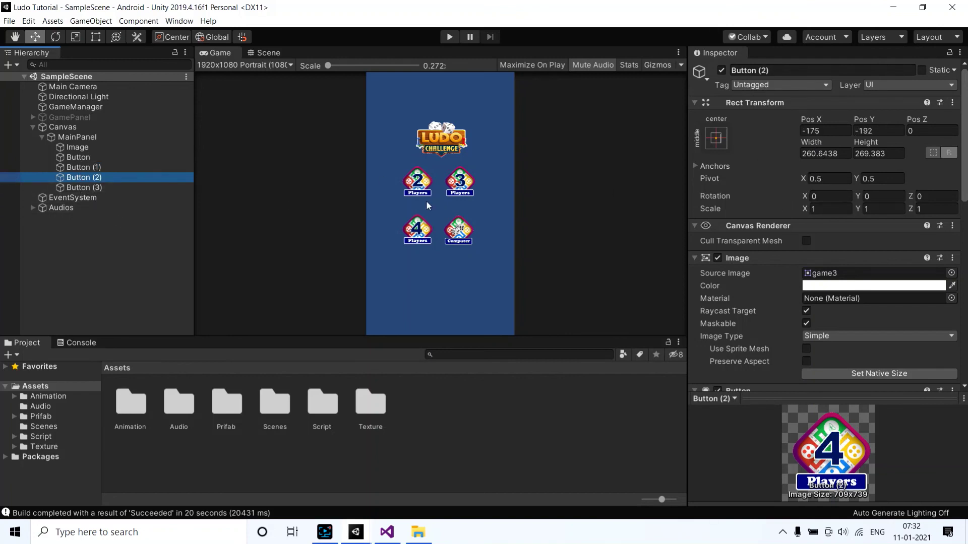
left_click(88, 188)
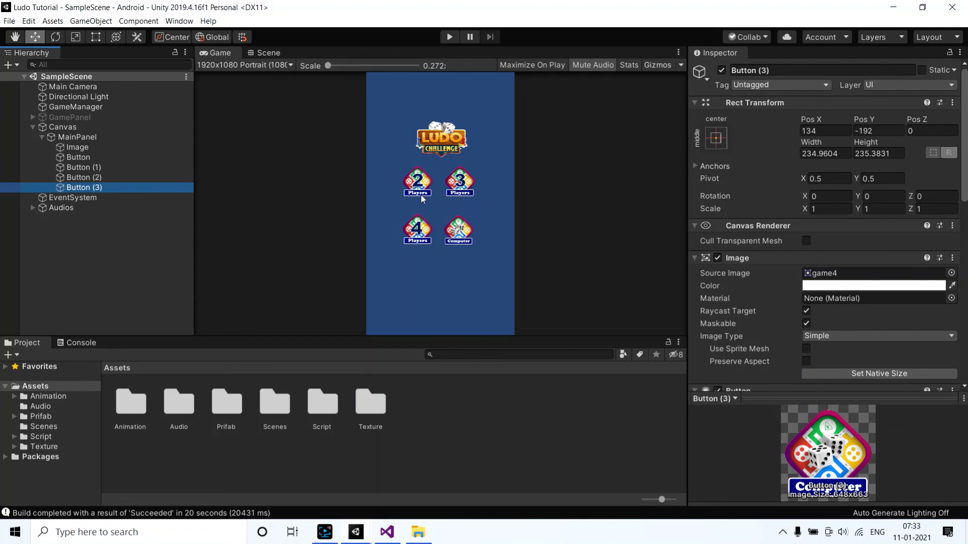
left_click(41, 137)
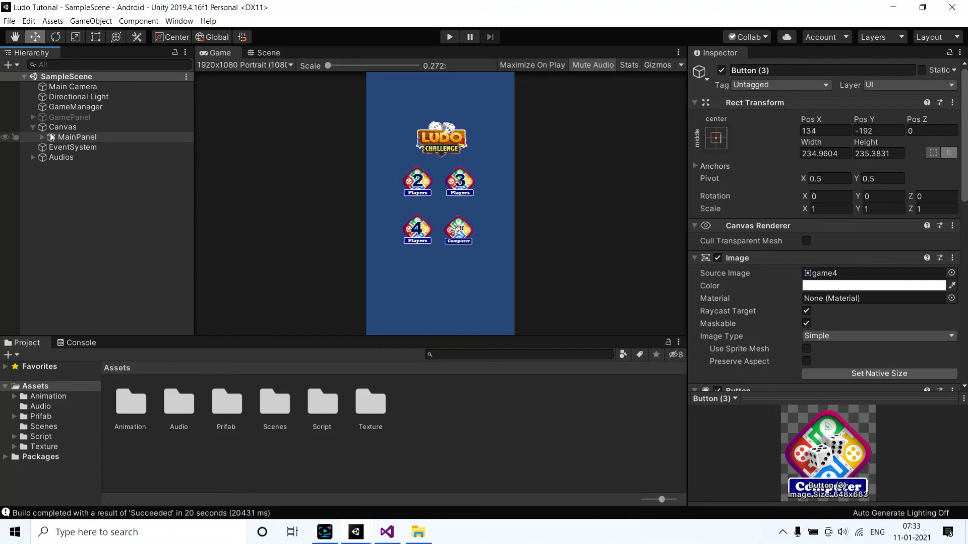
- Inspect the Canvas components and scaler settings, then bring up the File menu
left_click(54, 129)
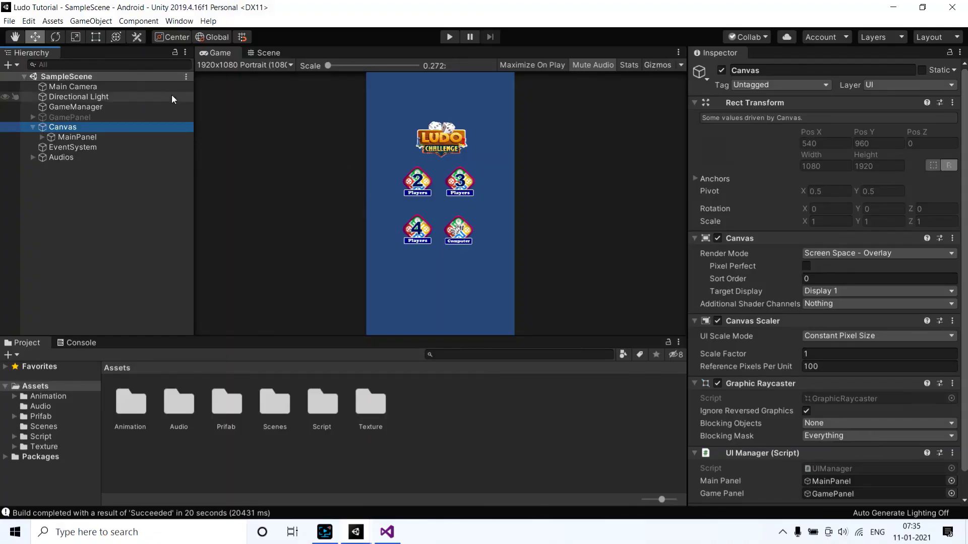
left_click(9, 20)
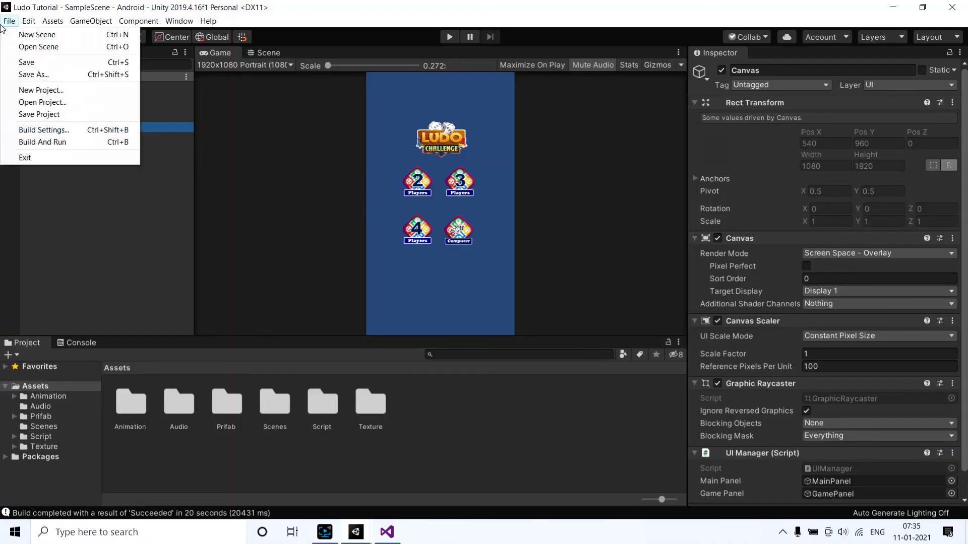
- Open the Android Player Settings and scroll through Splash Image to the Static Splash Image field
left_click(48, 130)
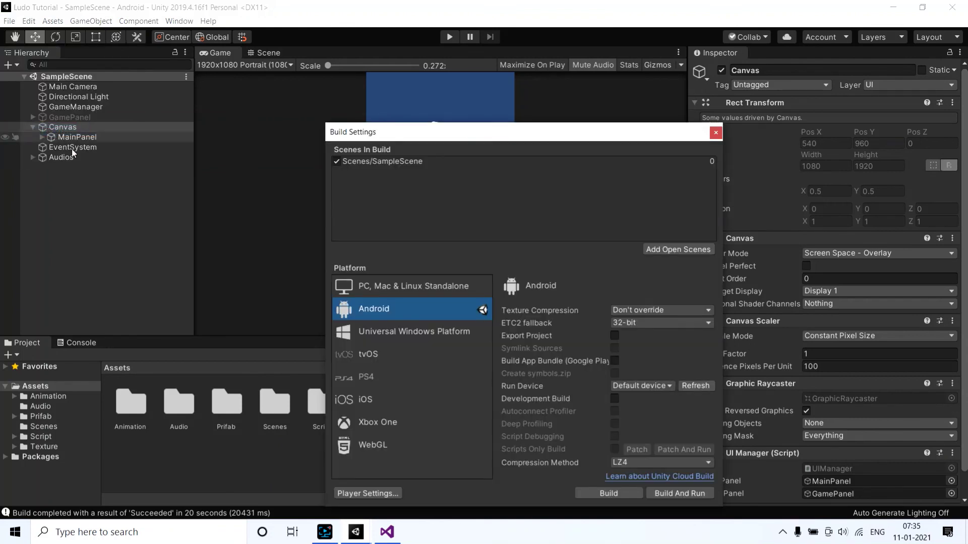
left_click(370, 493)
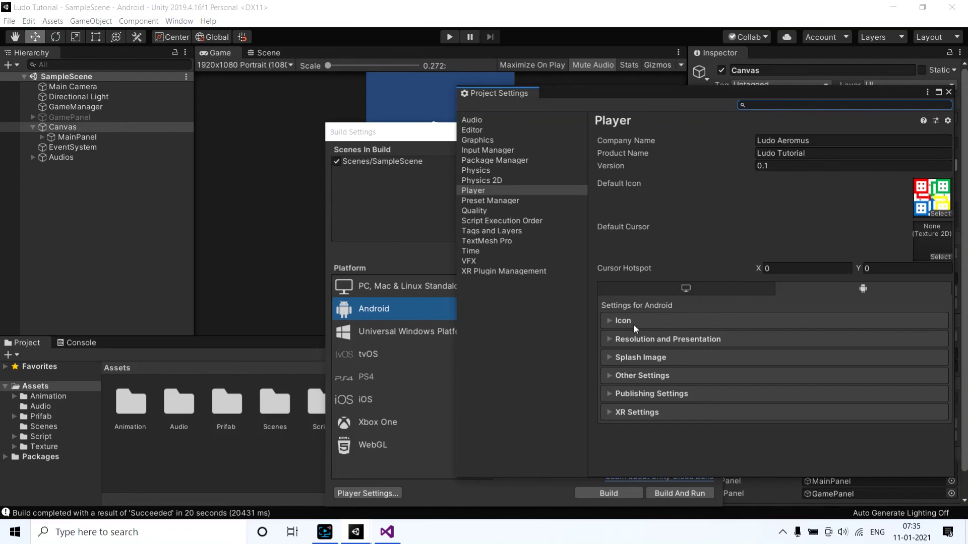
left_click(628, 356)
scroll(627, 343, "down", 3)
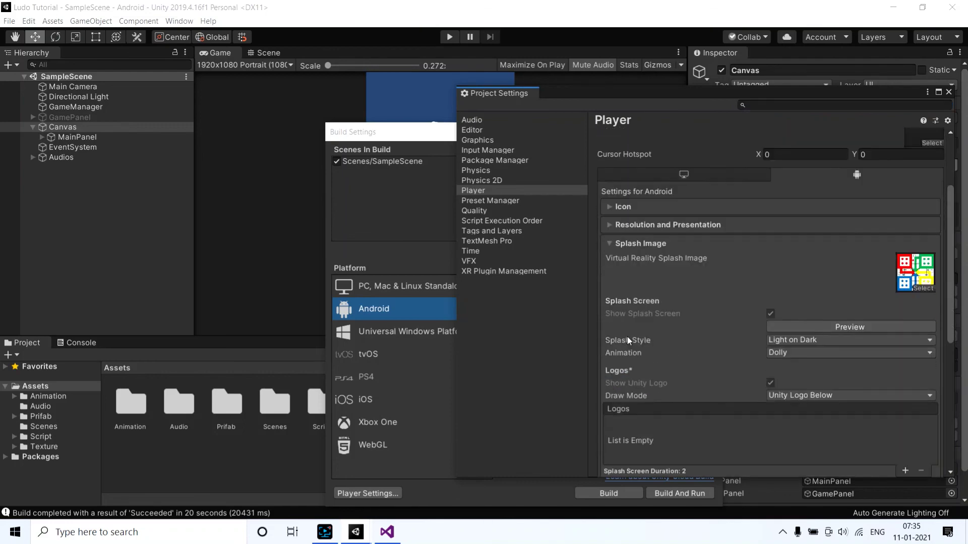
scroll(743, 297, "down", 3)
scroll(778, 298, "down", 2)
scroll(821, 332, "down", 1)
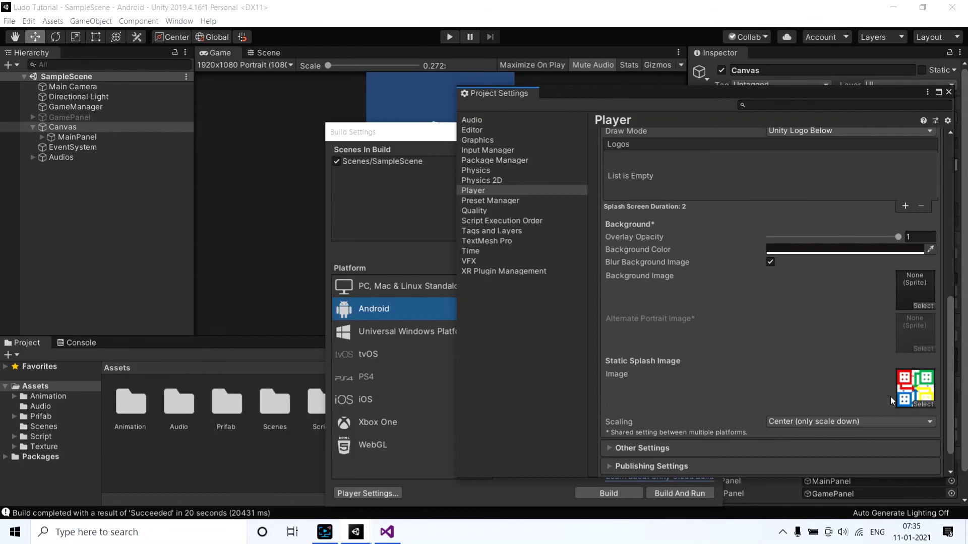
- Set the Static Splash Image texture to None
left_click(924, 404)
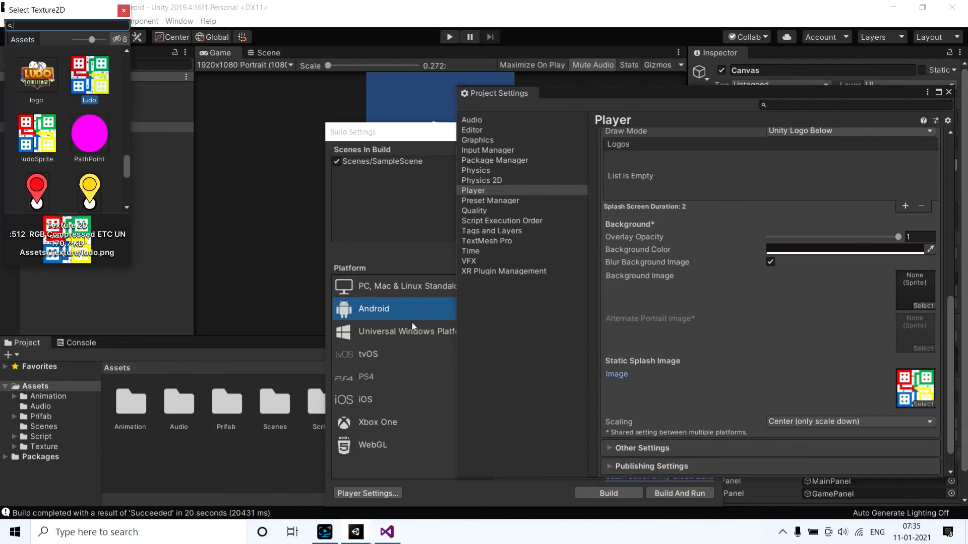
scroll(83, 146, "up", 3)
scroll(40, 131, "up", 2)
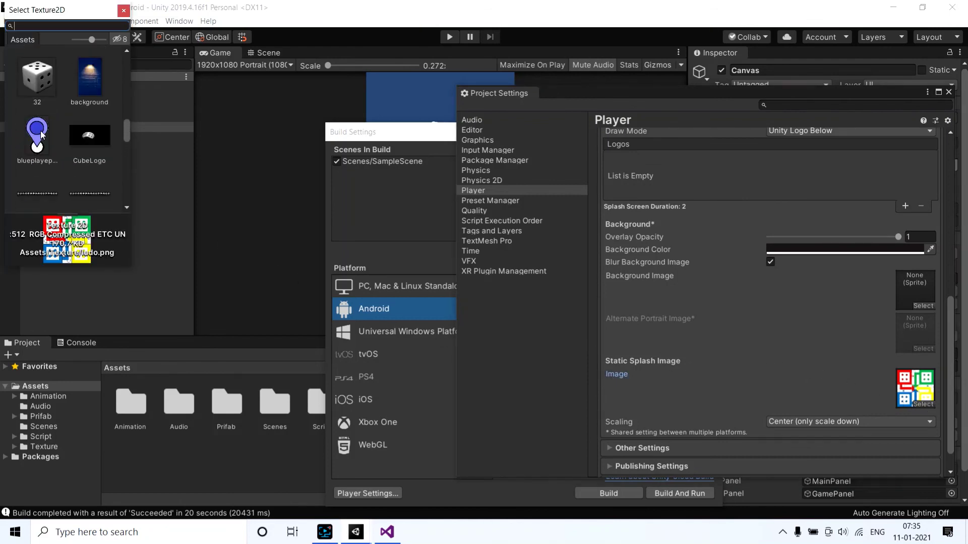
scroll(39, 123, "up", 3)
scroll(36, 111, "up", 5)
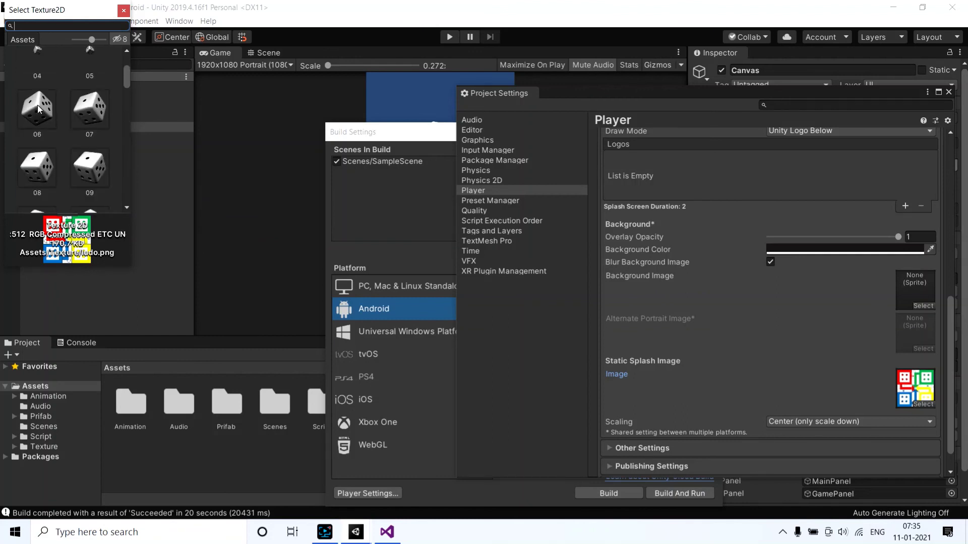
left_click(32, 85)
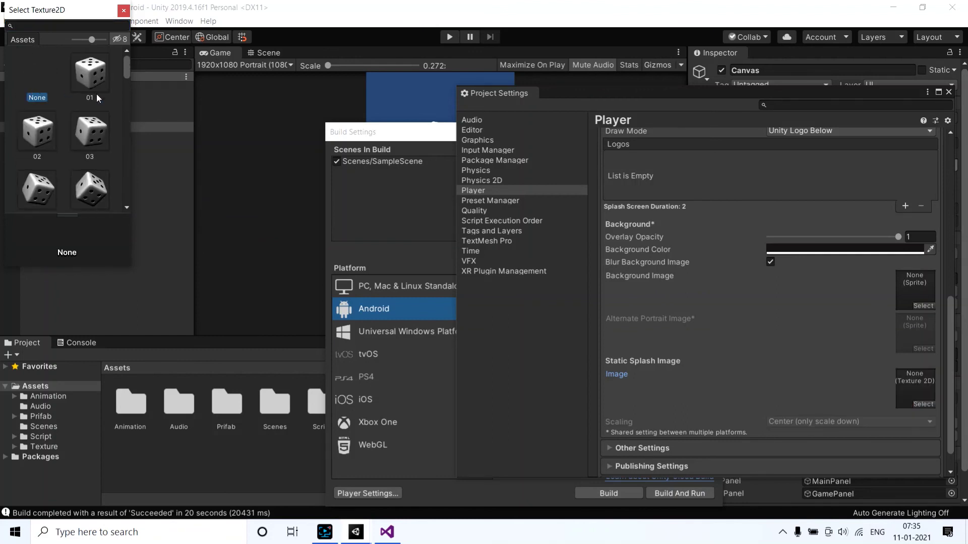
- Review the updated splash settings and close the Project Settings window
scroll(807, 328, "up", 4)
scroll(831, 337, "up", 1)
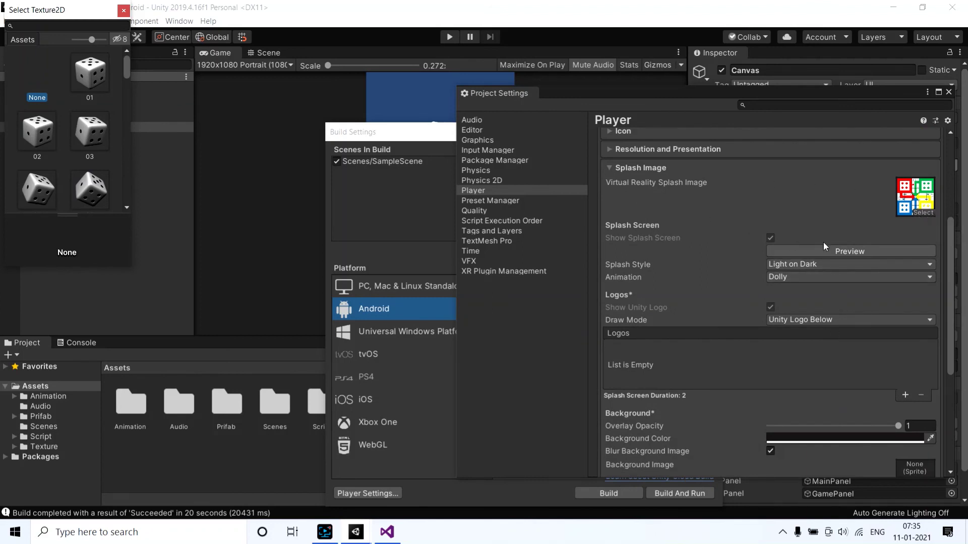
scroll(754, 303, "down", 5)
scroll(754, 302, "down", 1)
scroll(753, 304, "up", 3)
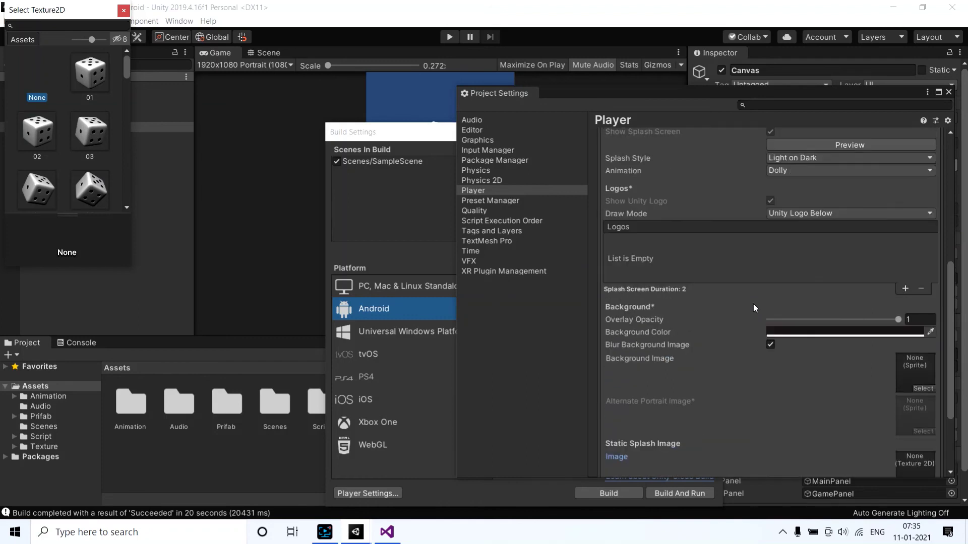
scroll(752, 304, "down", 2)
scroll(752, 304, "down", 1)
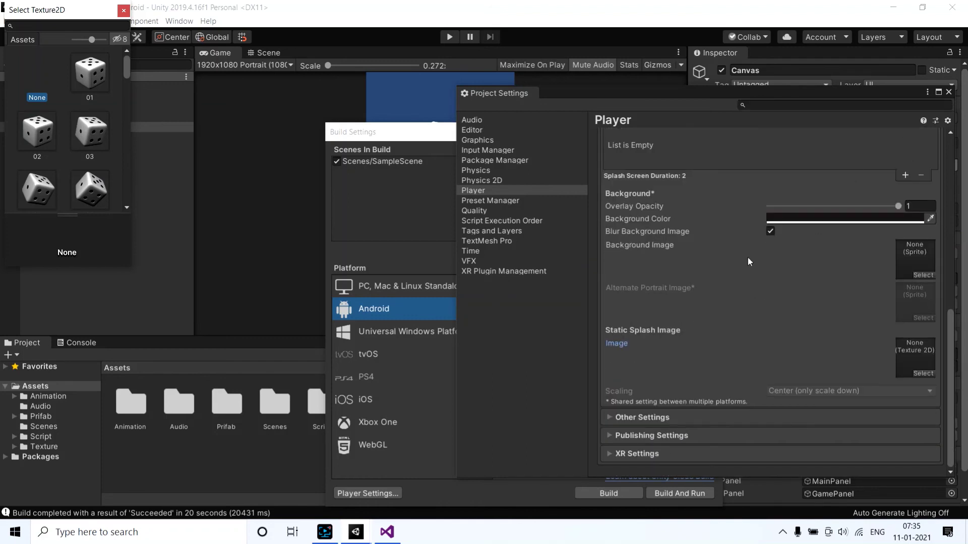
left_click(948, 92)
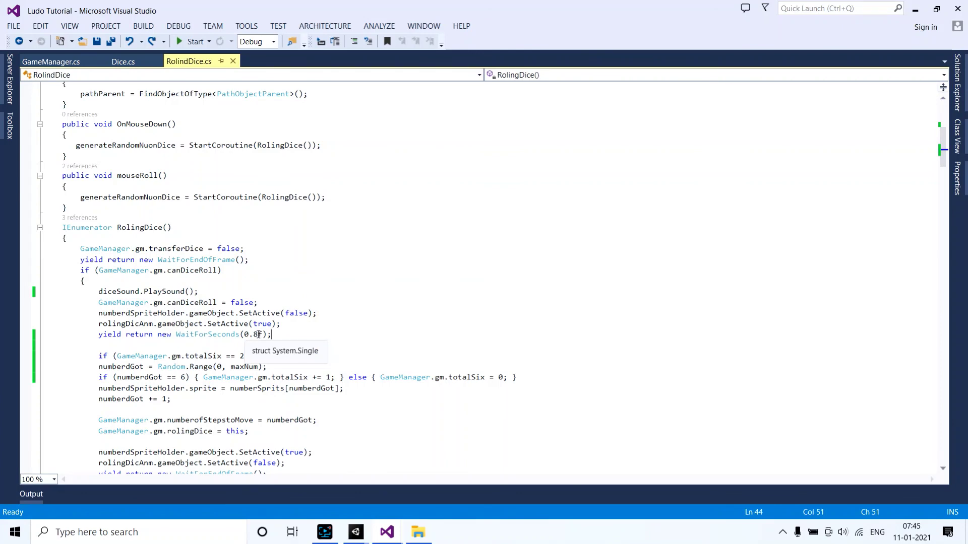
- Change WaitForSeconds(0.8f) to 0.5f on line 44 of RolindDice.cs and save the script
left_click(254, 335)
key("Delete")
type("5")
left_click(275, 335)
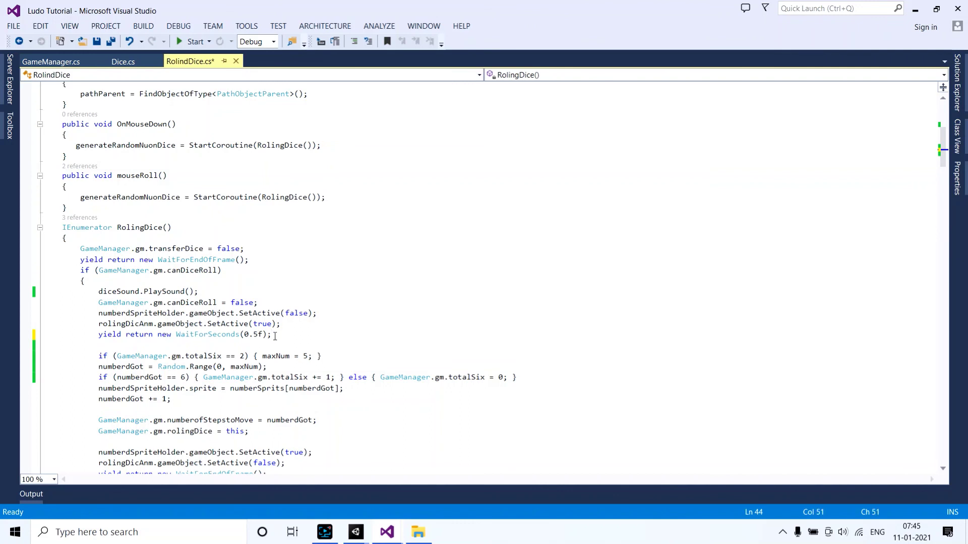
key("ctrl+s")
mouse_move(183, 337)
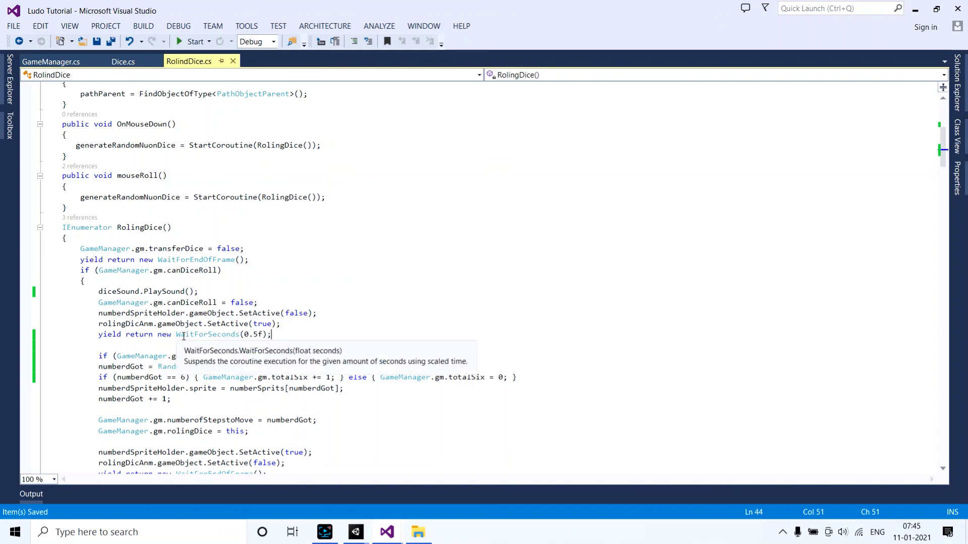
left_click_drag(98, 334, 259, 334)
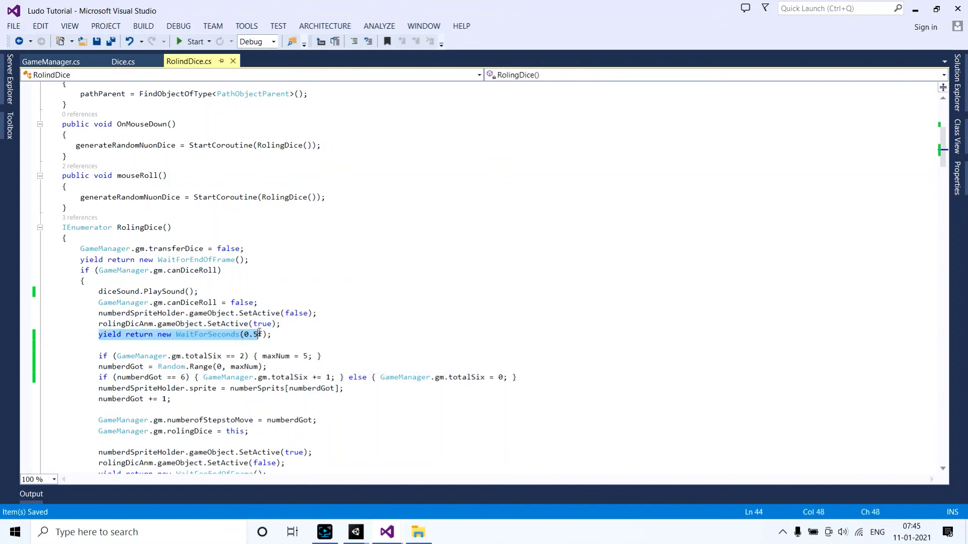
left_click(278, 337)
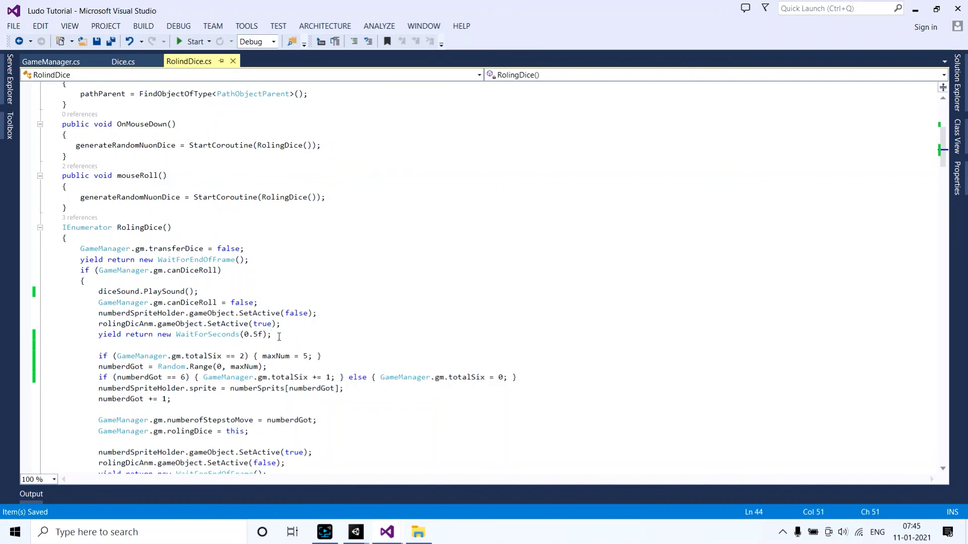